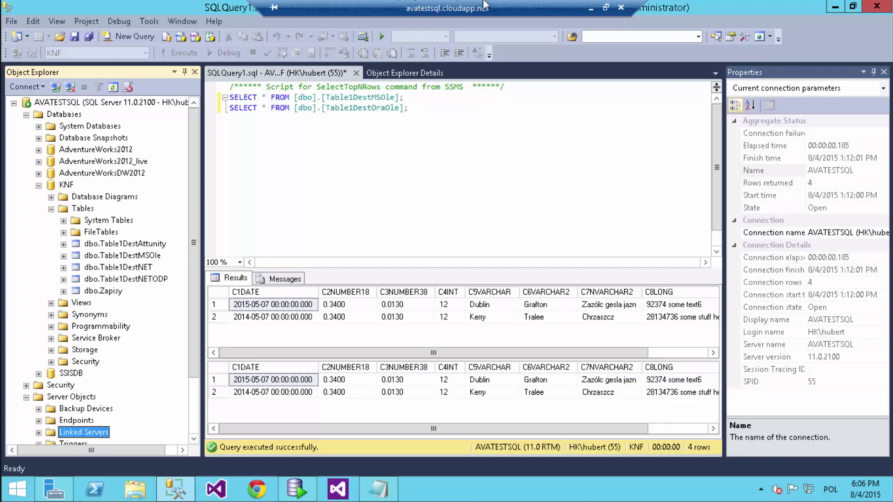
- Switch to the Visual Studio remote session with the 05 Date Literal data flow, full screen
click(588, 7)
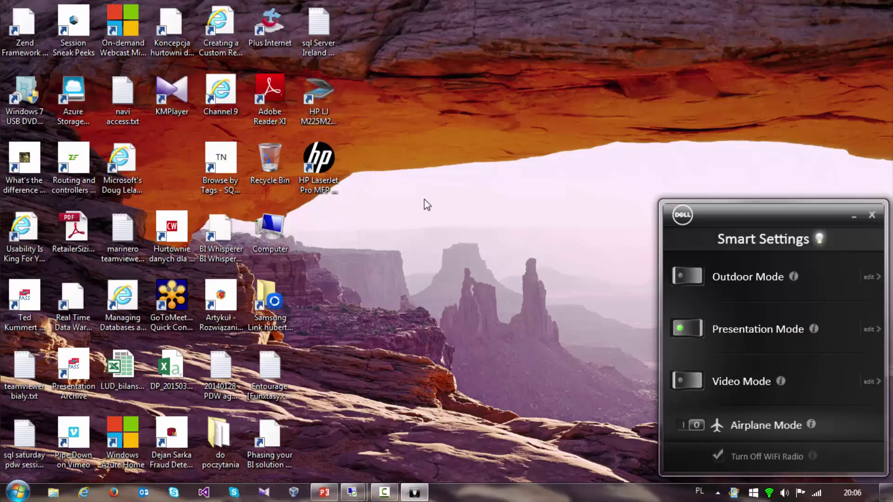
key(alt+Tab)
key(alt+Tab)
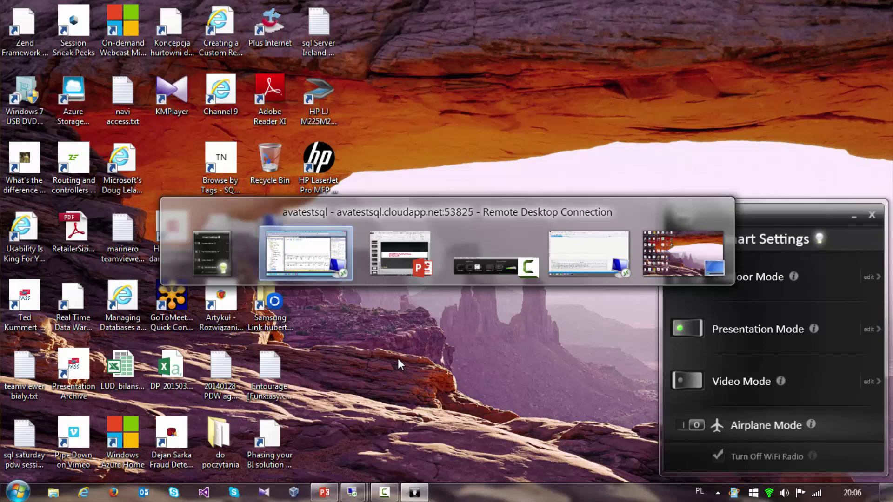
key(alt+Tab)
key(alt+Tab)
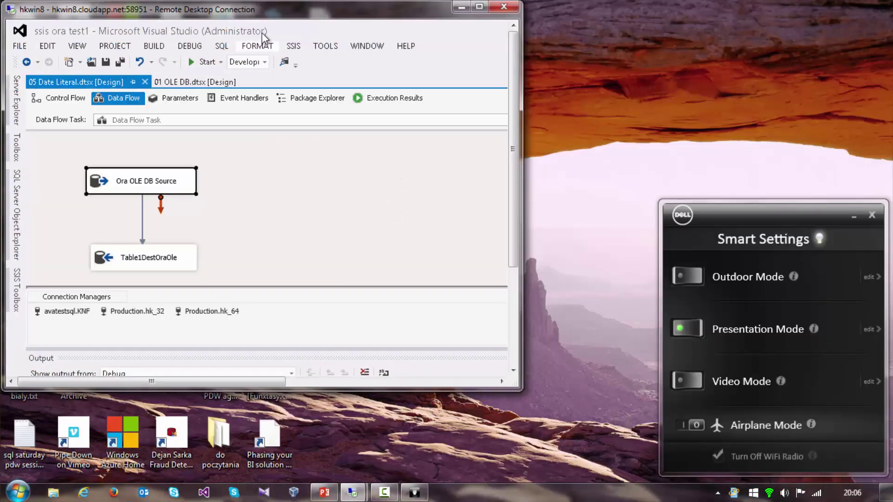
double_click(272, 11)
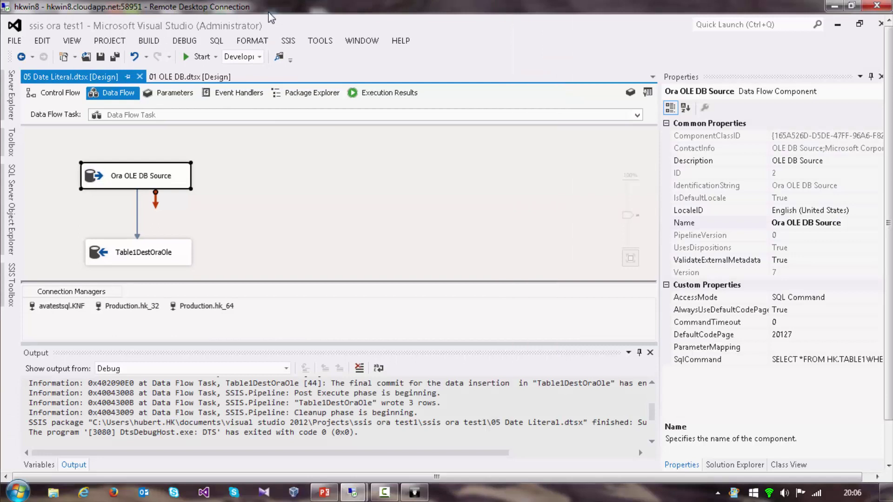
double_click(270, 14)
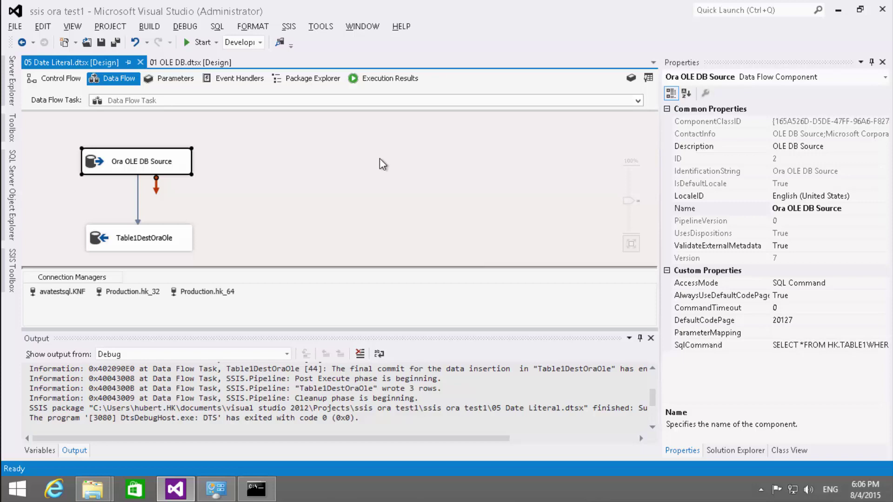
click(321, 148)
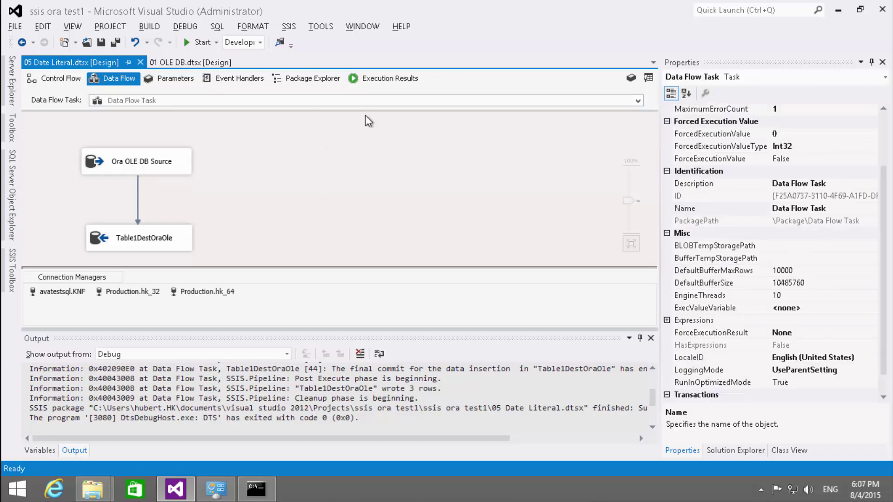
- Minimize Visual Studio and its remote desktop, then launch Visual Studio on the SQL Server machine
click(838, 10)
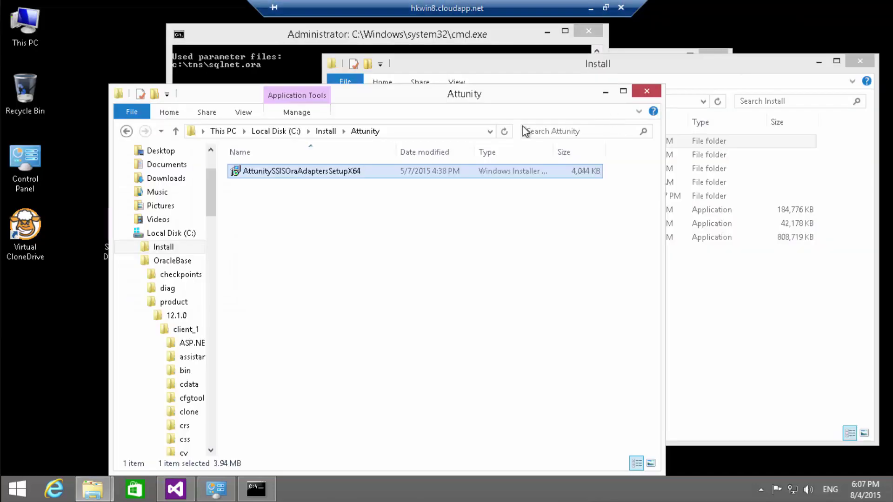
click(591, 8)
key(alt+Tab)
key(alt+Tab)
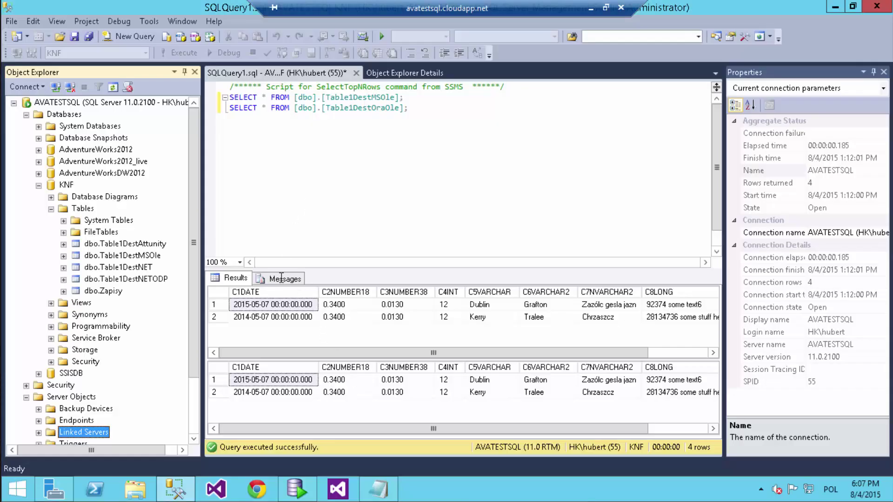
click(344, 495)
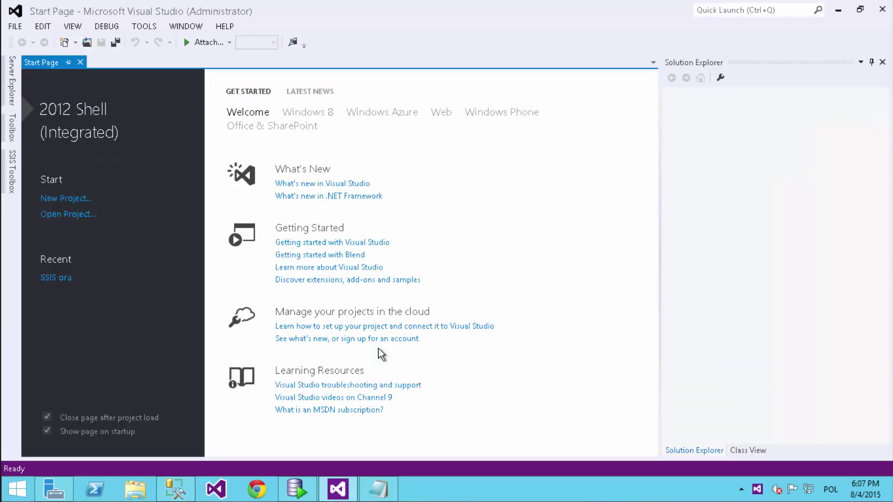
- Open the SSIS ora project's Data Flow Task and start a new connection for its OLE DB Source
click(65, 277)
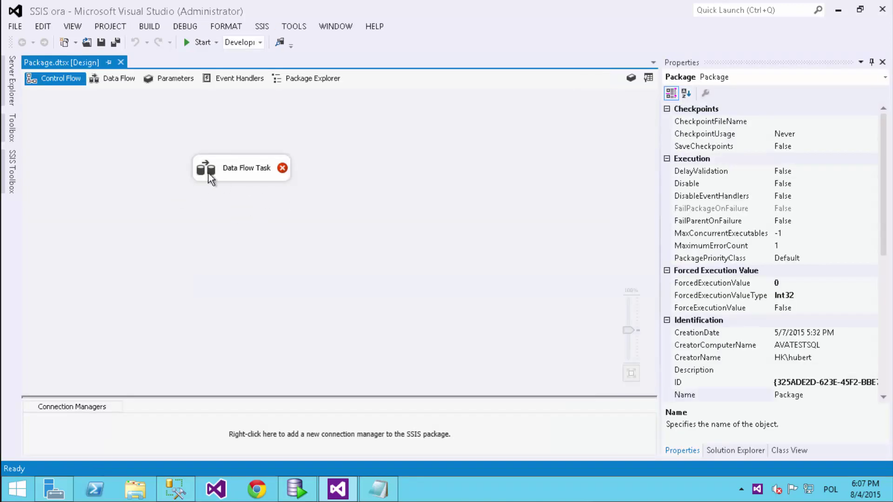
double_click(278, 176)
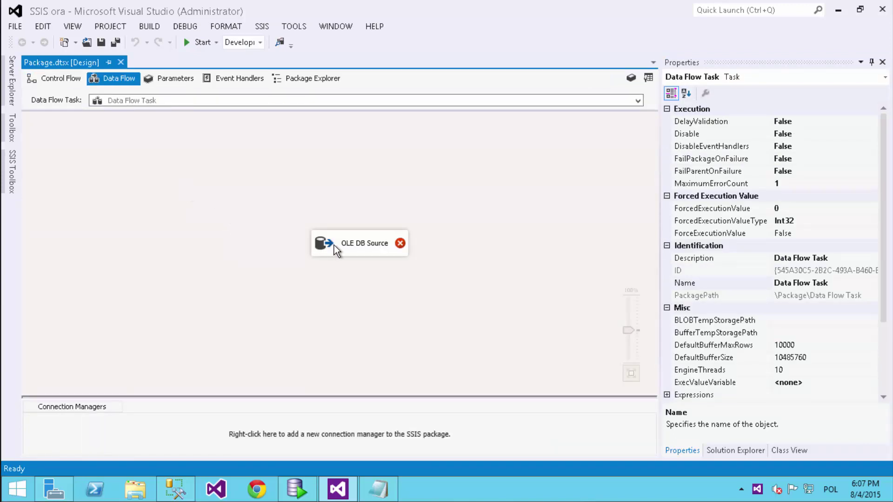
double_click(318, 245)
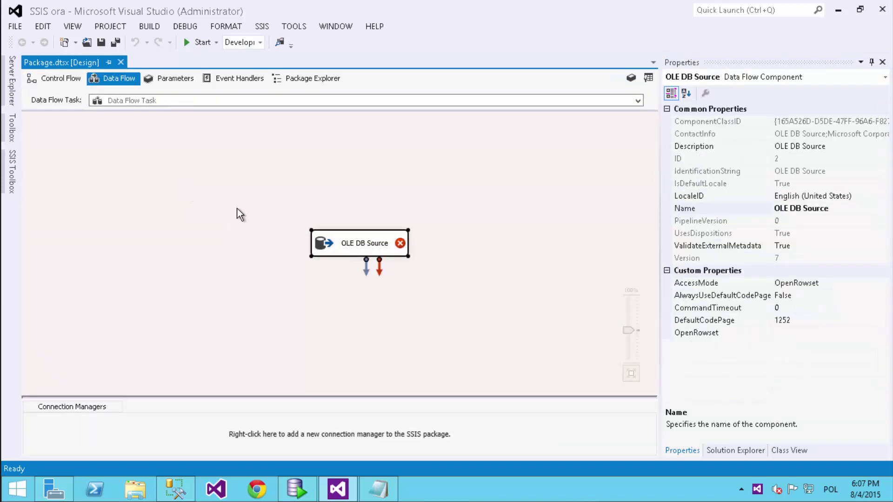
click(656, 159)
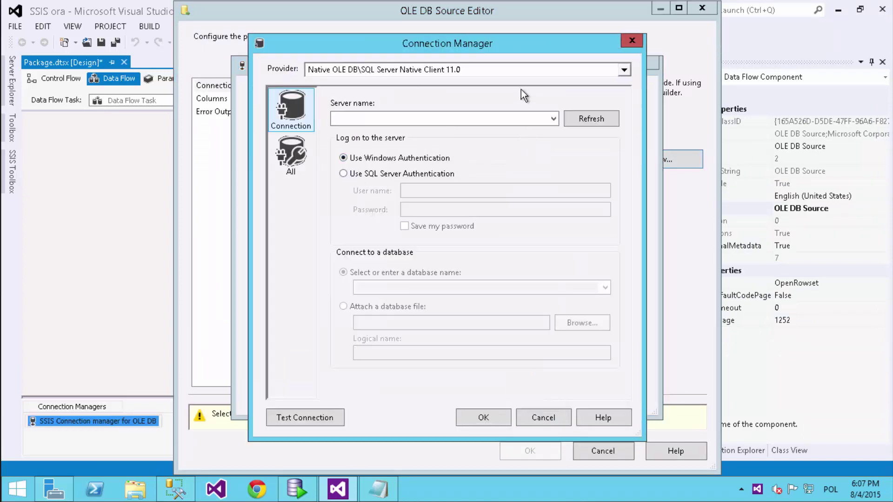
- Choose Microsoft OLE DB Provider for Oracle and locate ZoomIt.exe in C:\Tools
click(537, 69)
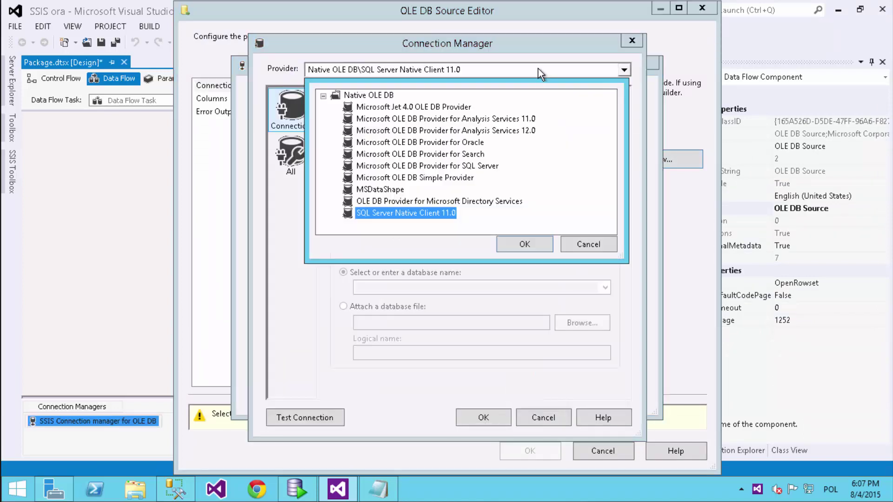
click(469, 143)
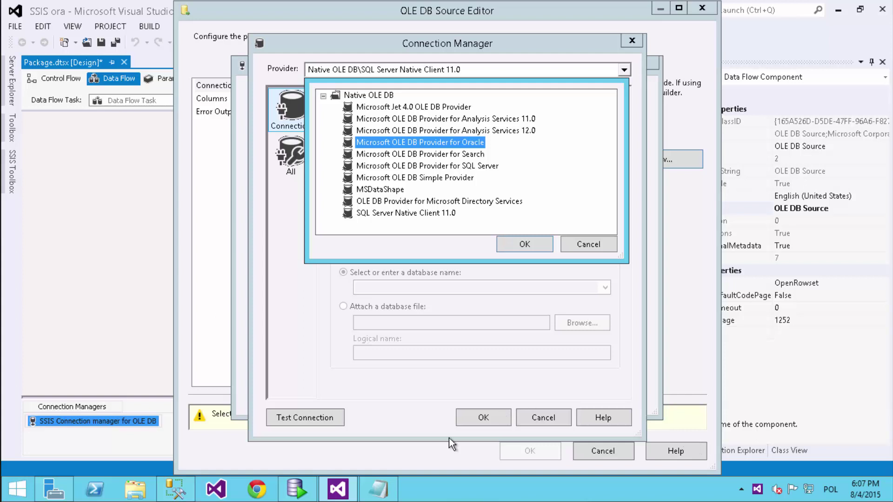
click(135, 489)
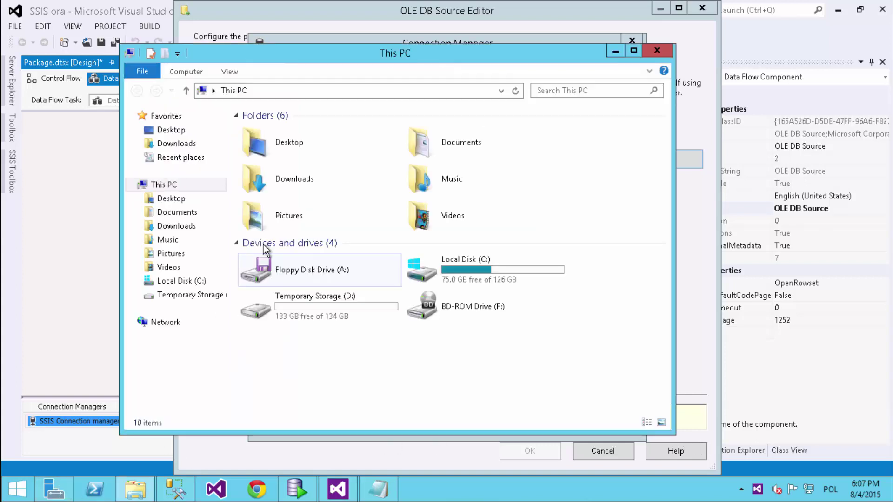
double_click(423, 272)
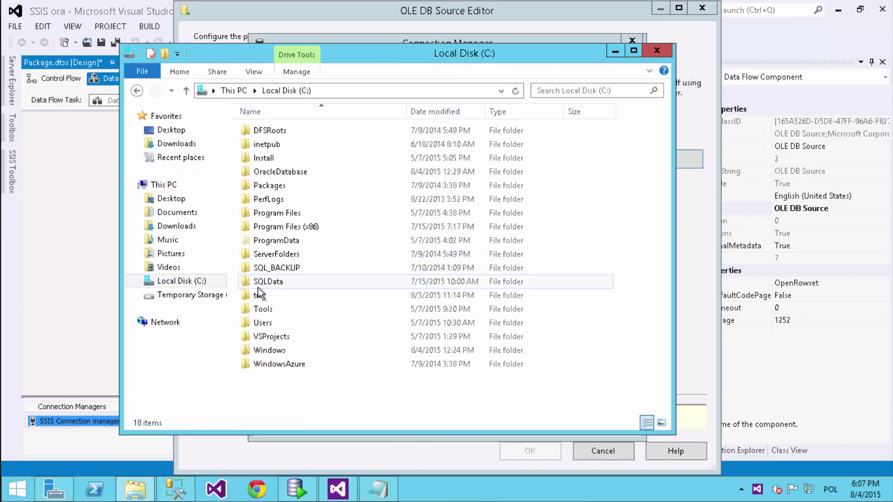
click(279, 312)
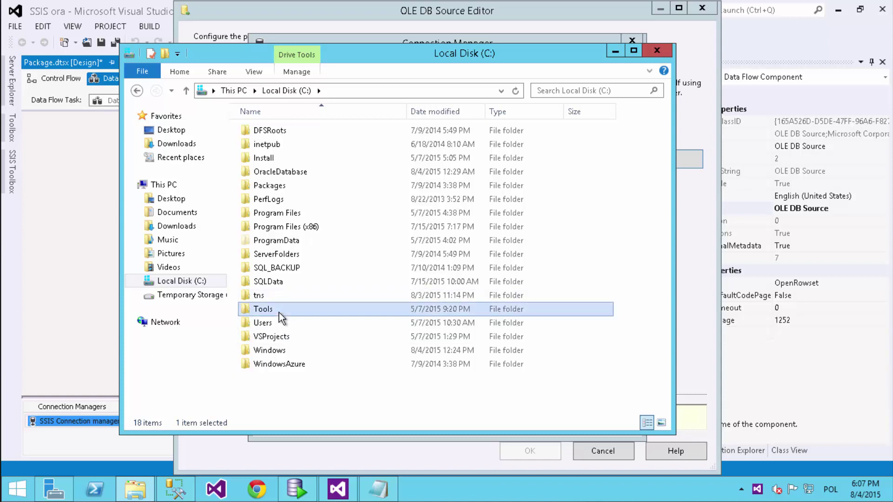
double_click(279, 312)
click(279, 133)
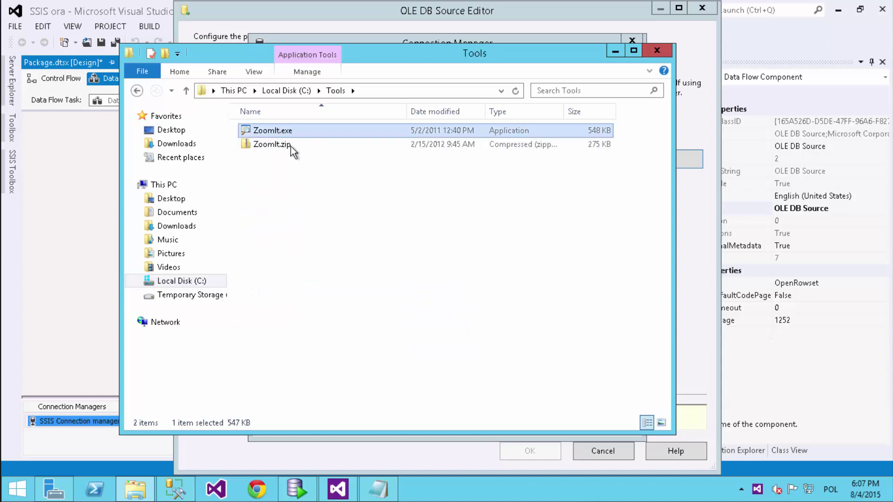
- Zoom in with ZoomIt and confirm the Oracle provider choice
click(615, 50)
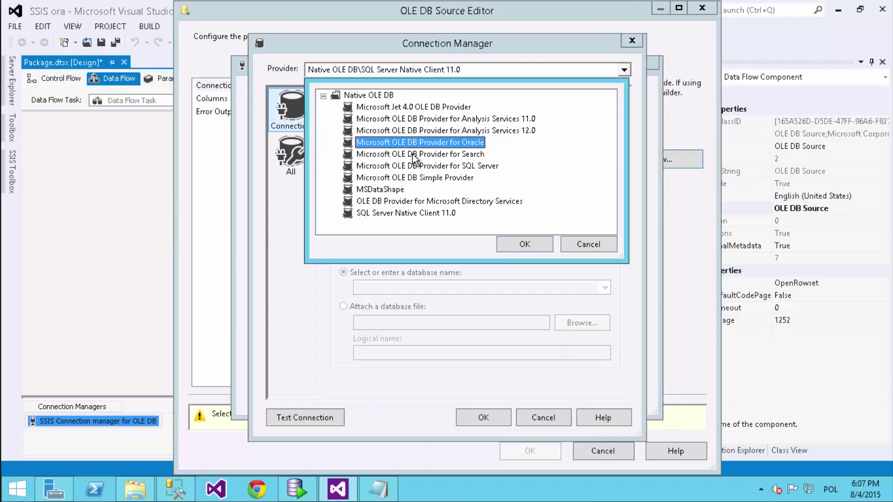
key(ctrl+1)
click(617, 380)
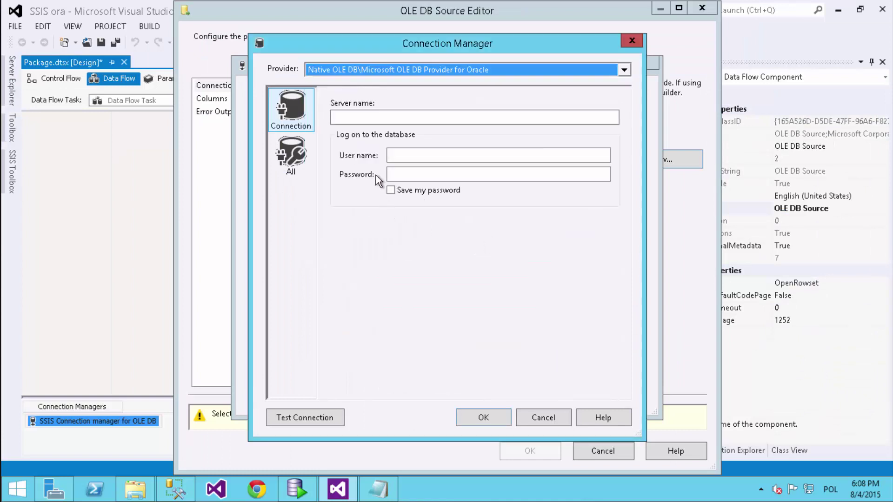
- Enter Production as the server name and fill in the user name and password
click(361, 118)
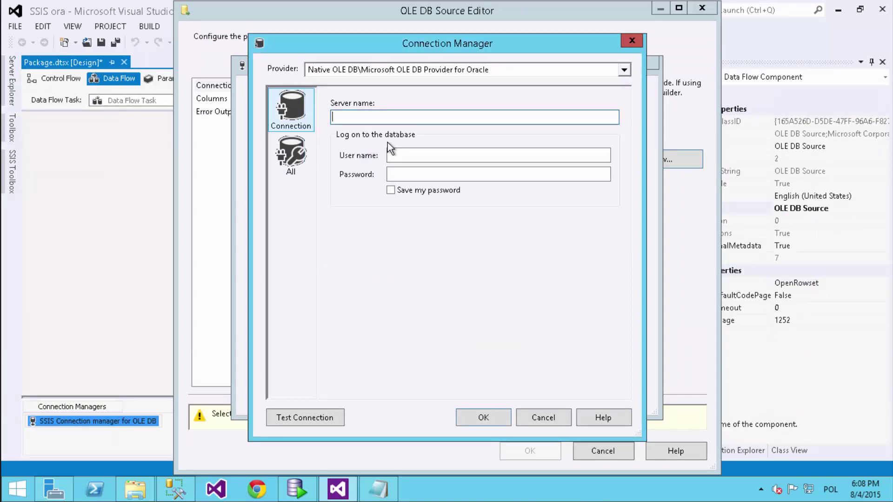
key(Tab)
key(Tab)
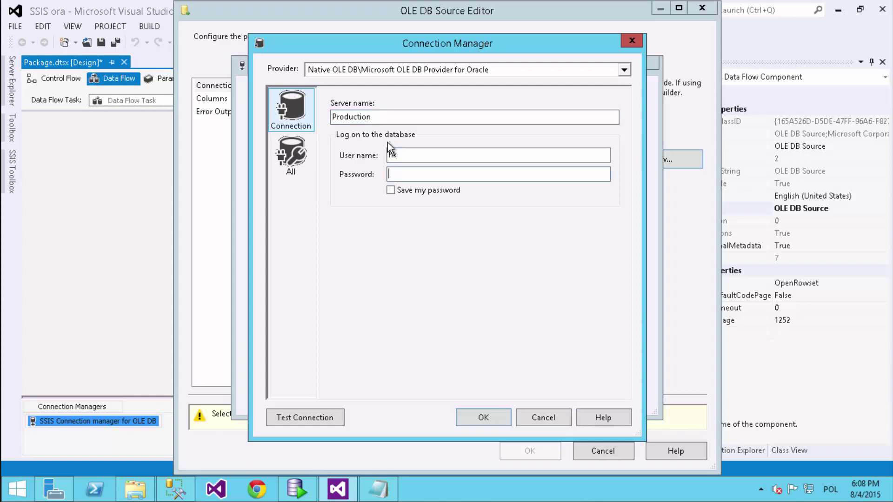
- Test the connection, dismiss the missing Oracle client error, and cancel both dialogs
click(305, 414)
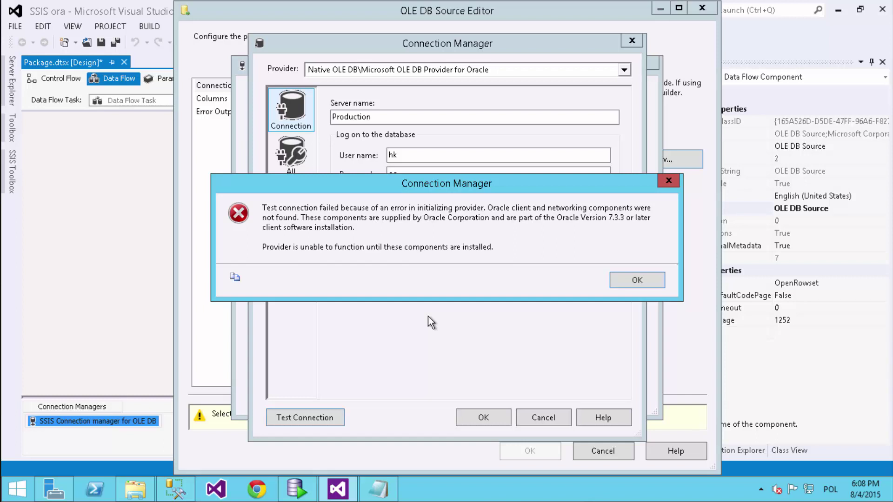
click(610, 280)
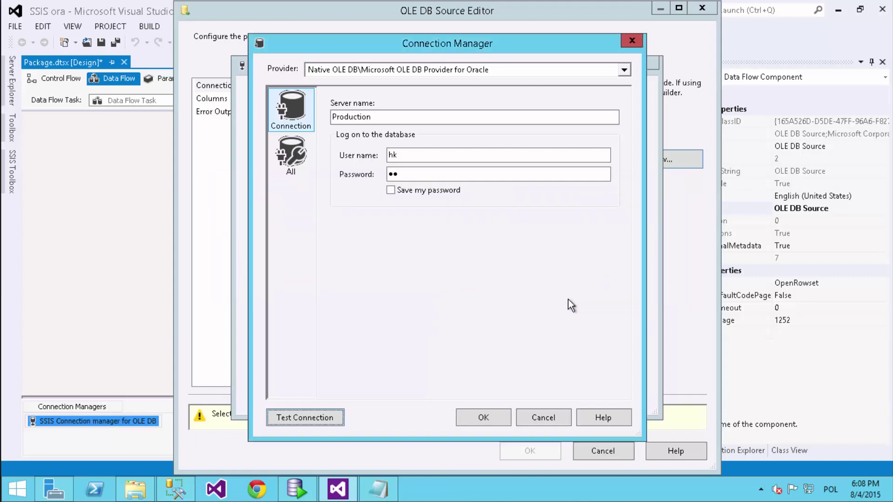
click(542, 417)
click(599, 393)
- Close the OLE DB Source editor unchanged and minimize the remote session
click(600, 449)
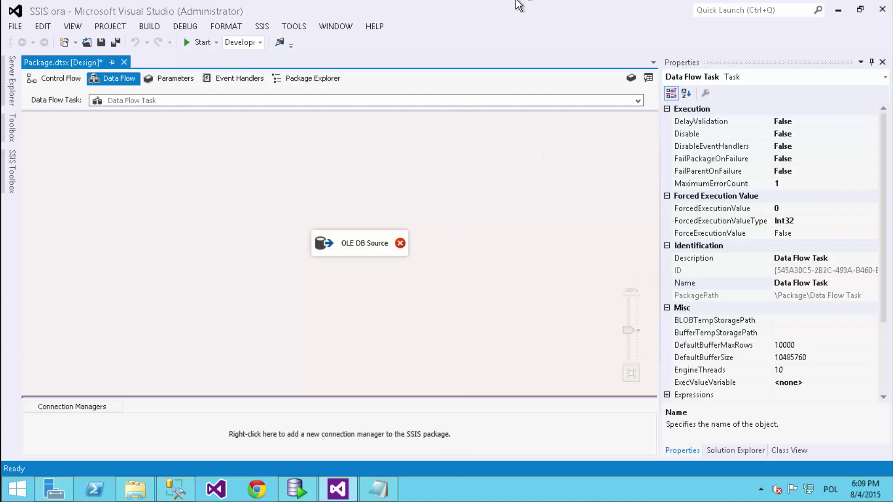
click(595, 7)
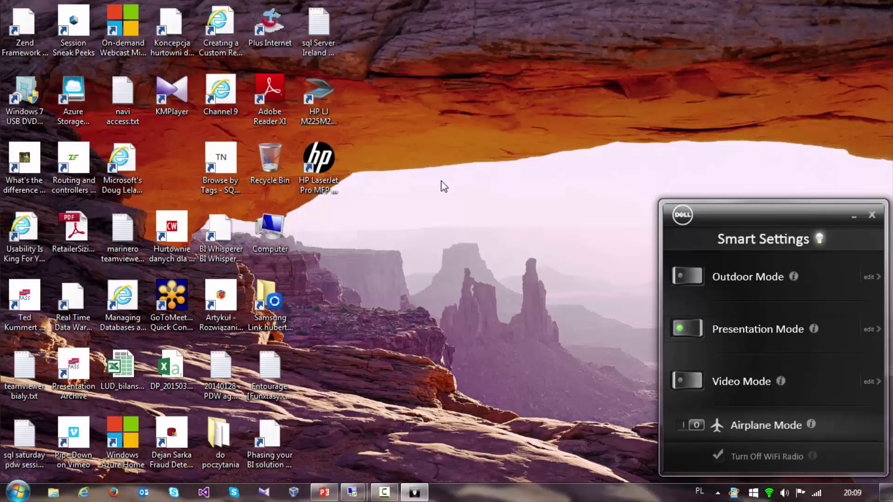
- Return to the remote session's File Explorer and scroll the navigation pane toward OracleBase
key(alt+Tab)
key(alt+Tab)
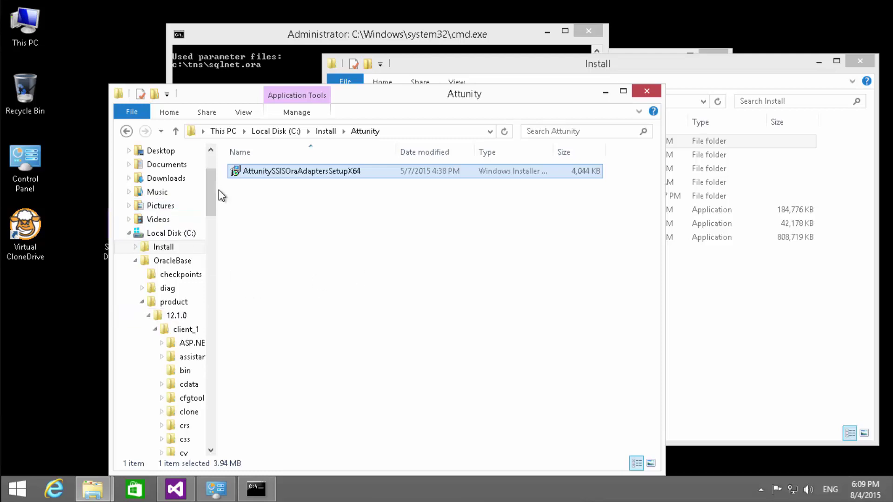
drag(213, 199, 213, 213)
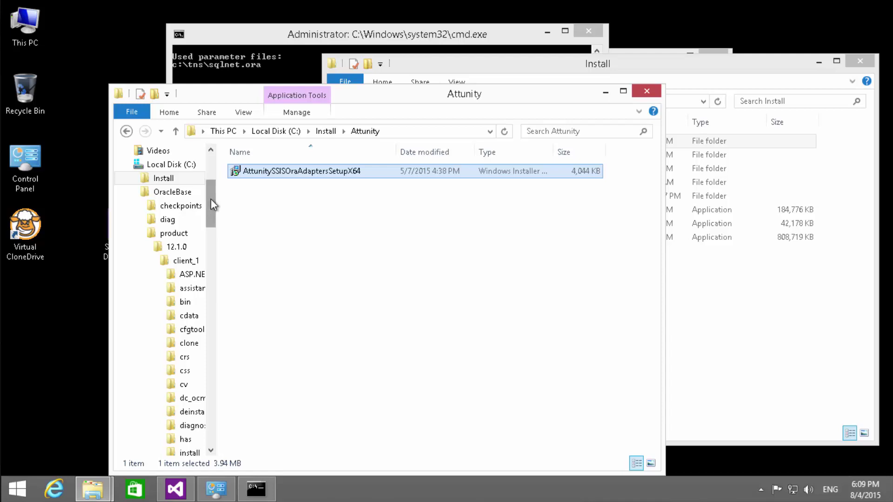
mouse_move(211, 199)
mouse_down()
mouse_move(224, 235)
mouse_move(208, 185)
mouse_up()
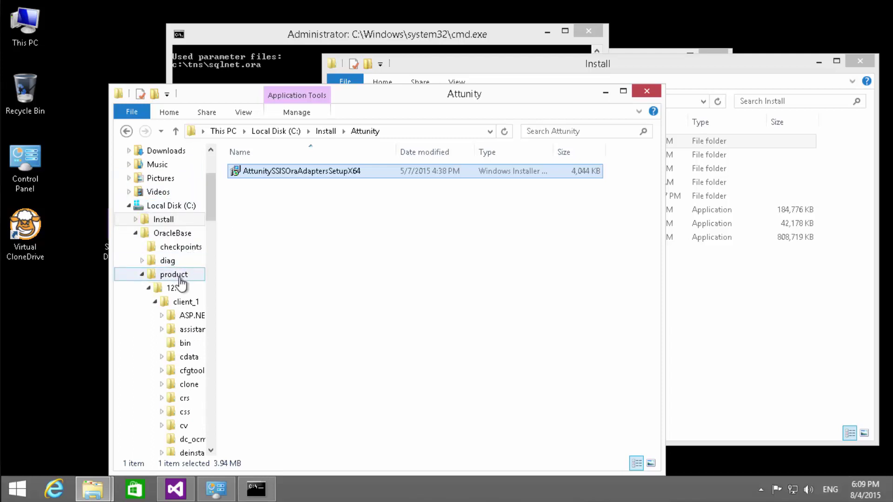
- Browse OracleBase into product\12.1.0\client_1
click(175, 234)
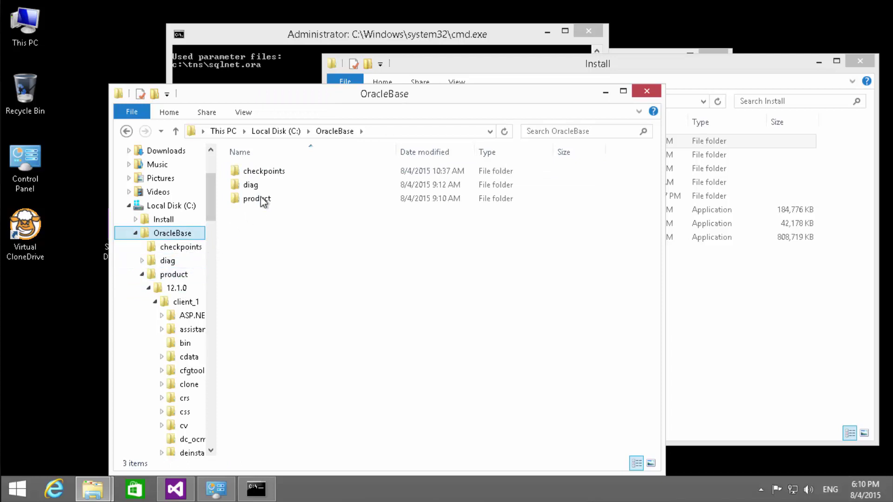
double_click(260, 198)
double_click(254, 174)
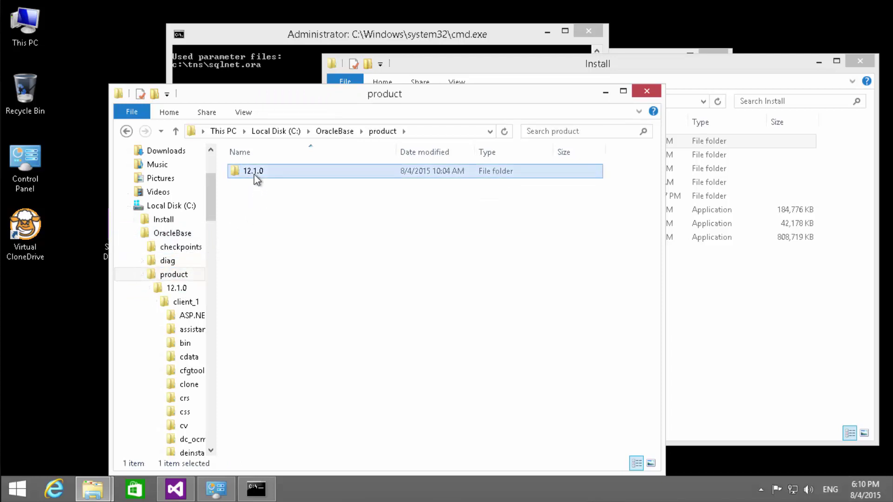
click(267, 173)
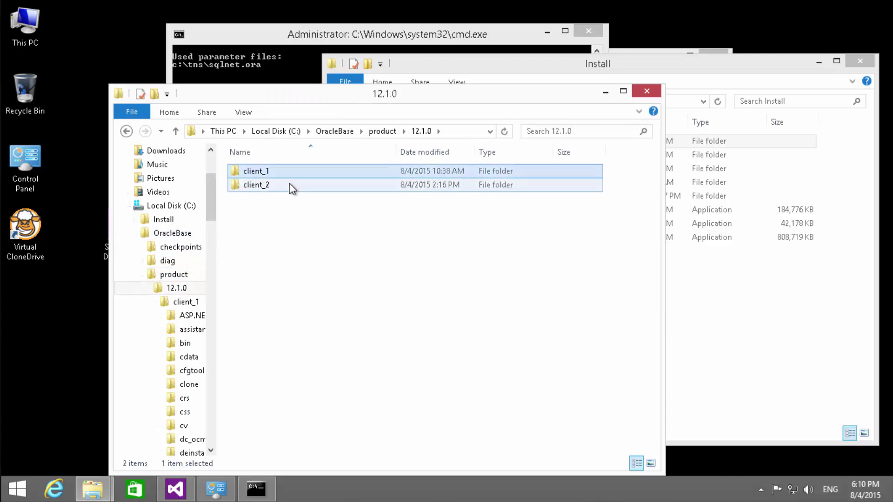
double_click(270, 173)
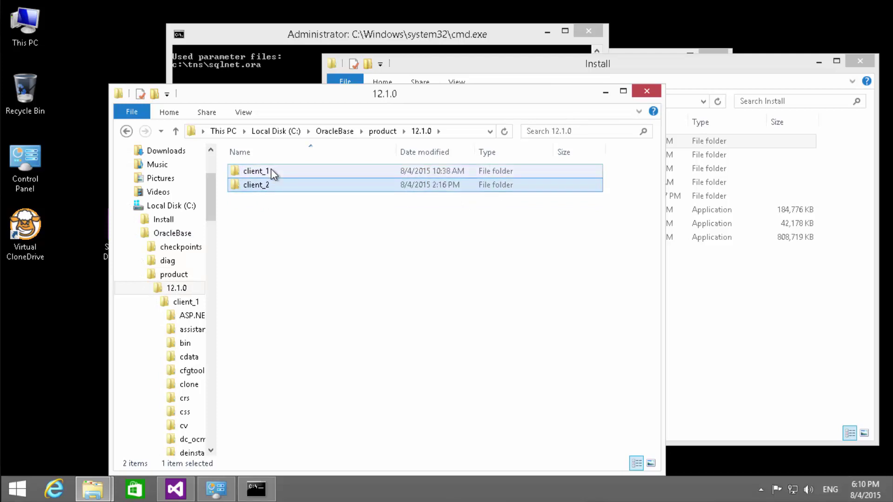
- Open client_1's network\admin folder and select tnsnames.ora
click(277, 391)
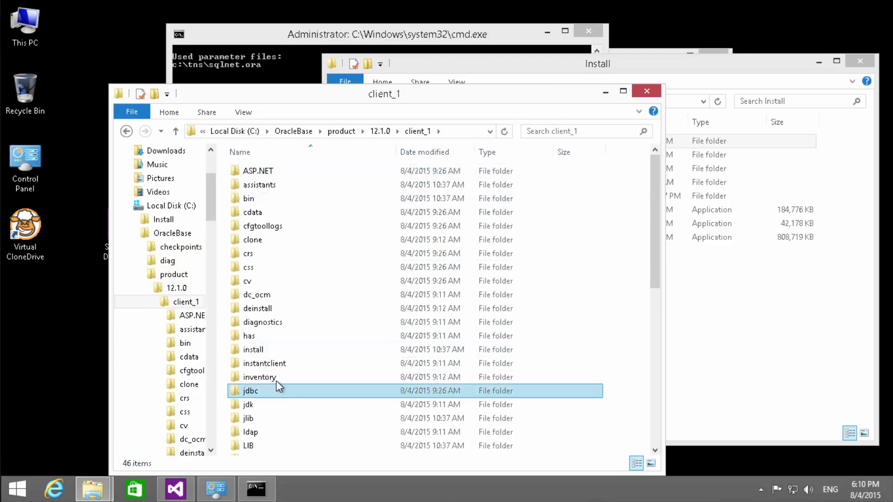
click(276, 349)
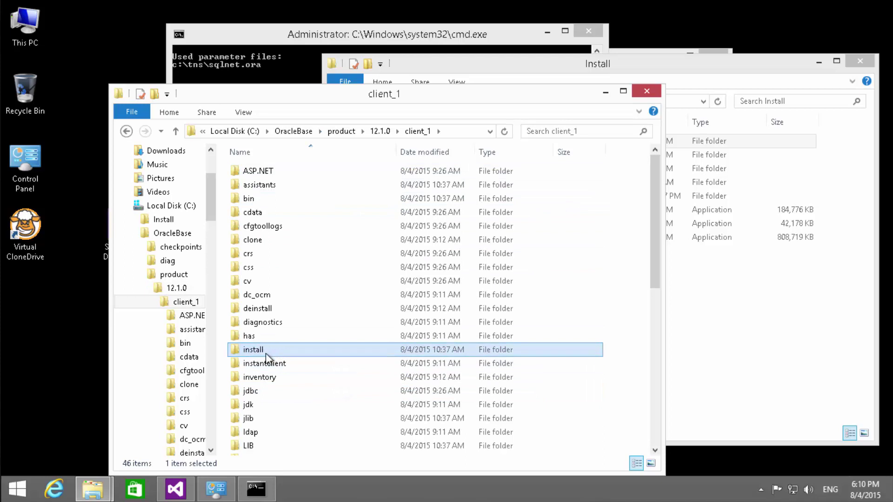
scroll(281, 387, down, 3)
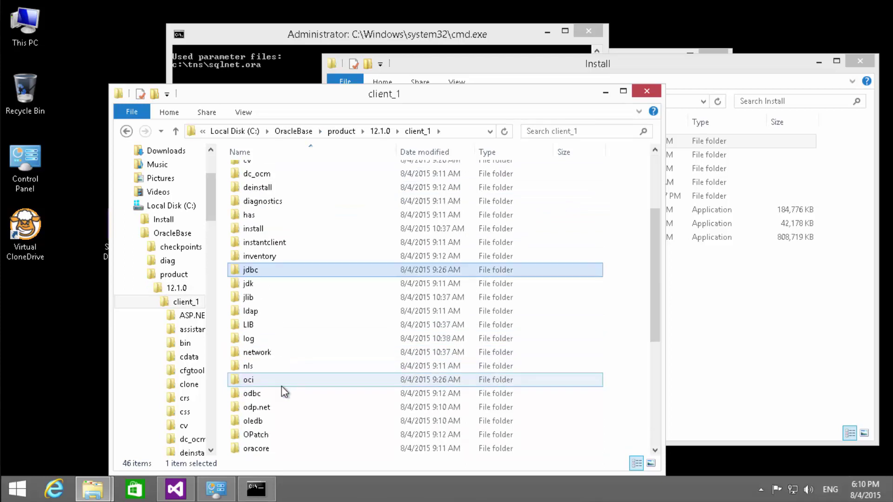
double_click(275, 350)
click(258, 171)
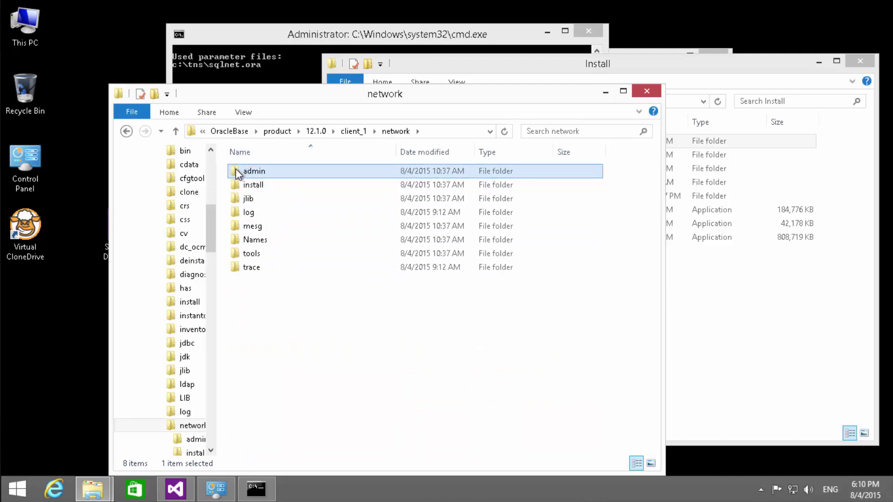
double_click(238, 172)
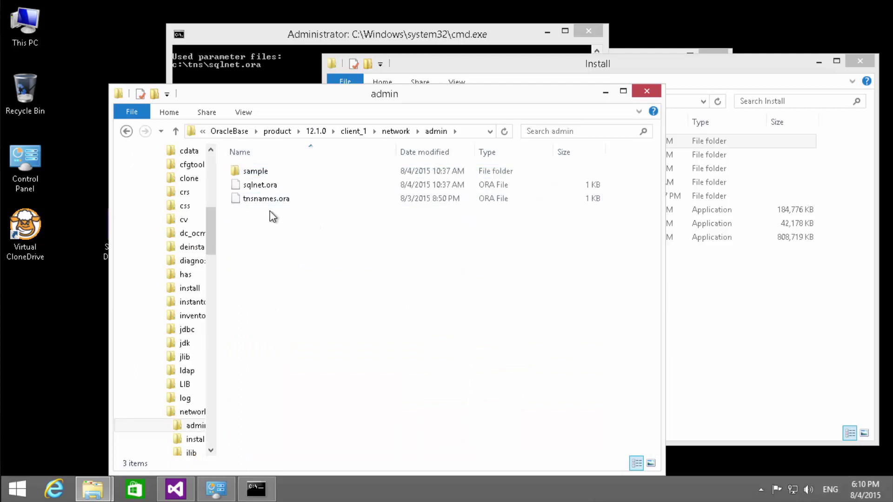
click(267, 198)
drag(224, 98, 225, 64)
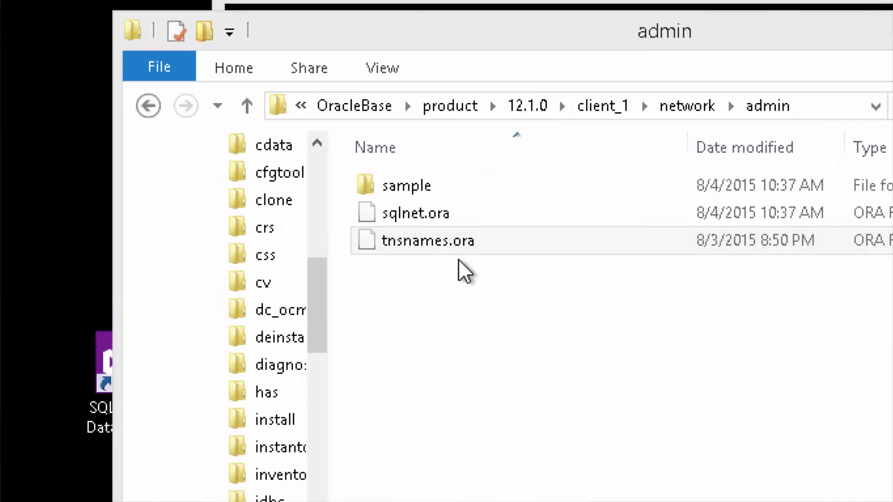
click(393, 252)
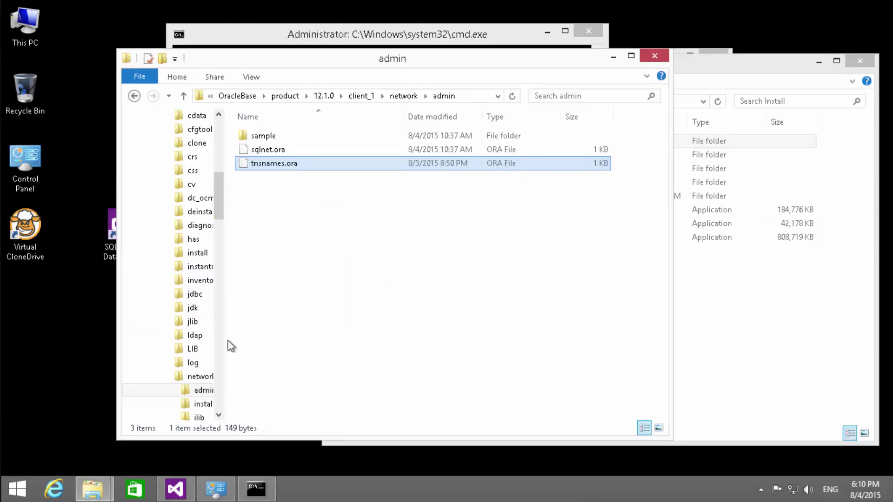
- View tnsnames.ora in Notepad, showing Production at host 172.16.17.6, port 1521
key(super+r)
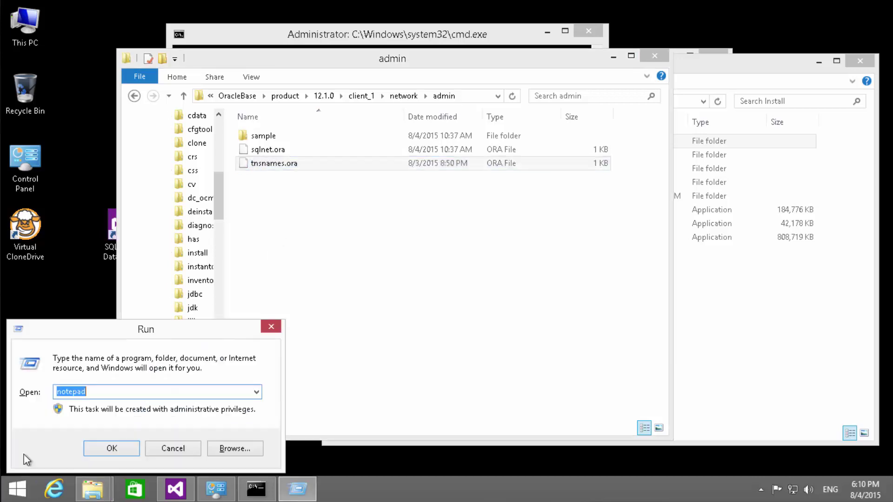
key(Return)
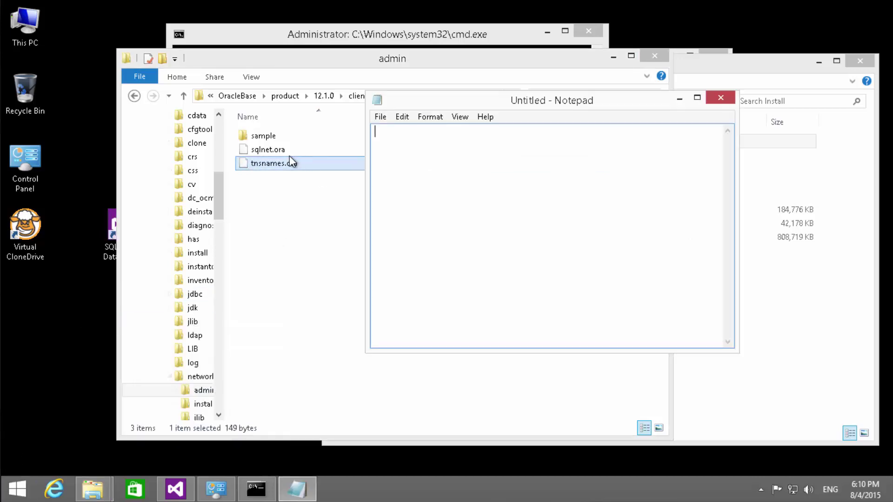
drag(289, 163, 465, 191)
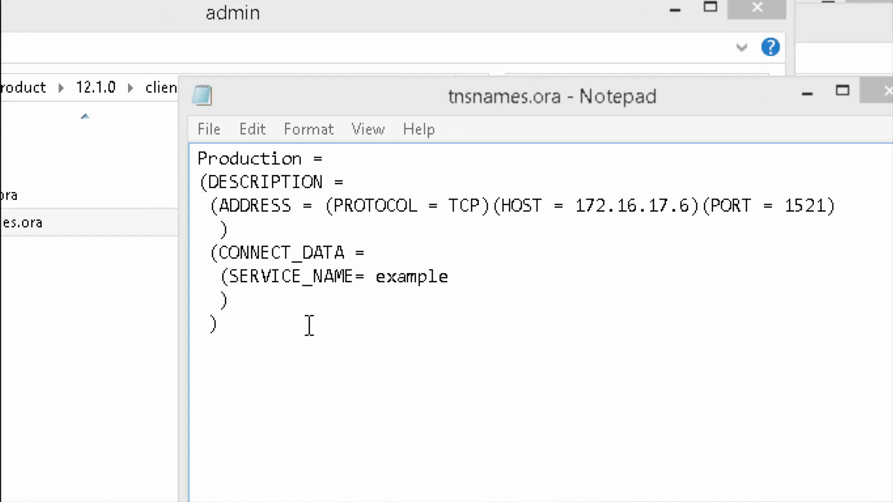
click(270, 305)
key(Down)
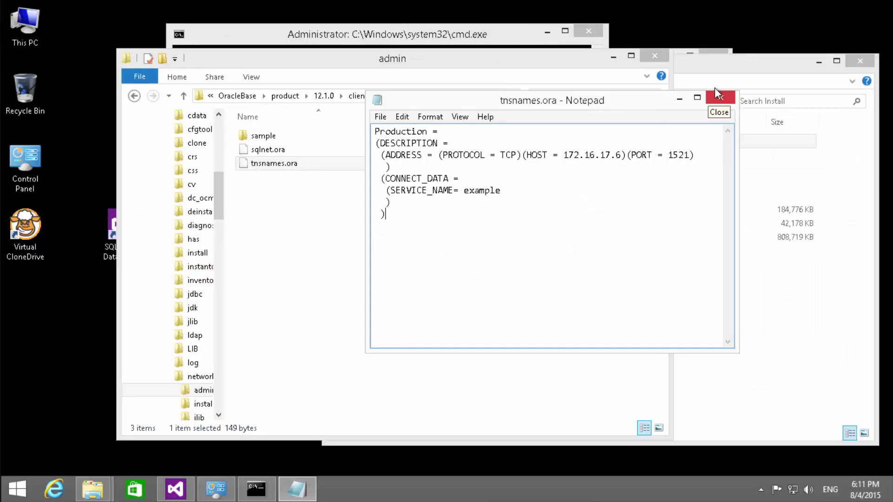
- Close Notepad and browse to client_2's network\admin folder
click(651, 148)
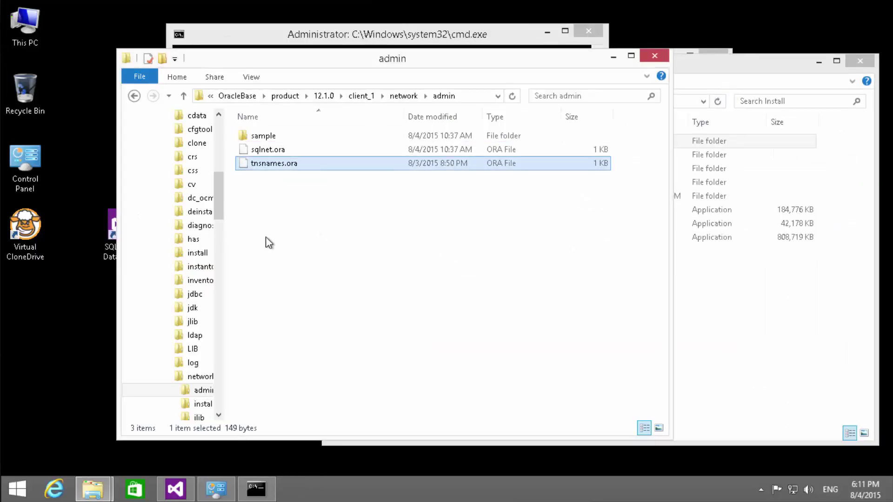
drag(218, 196, 218, 211)
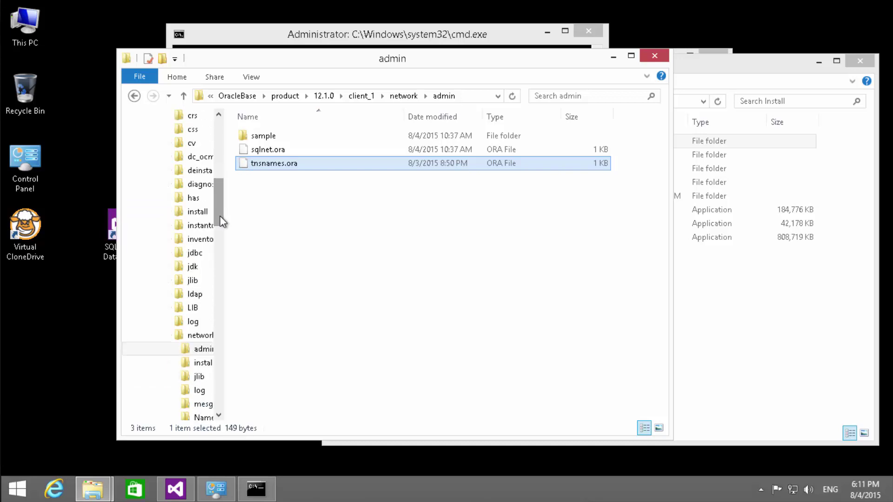
mouse_move(221, 221)
mouse_down()
mouse_move(225, 286)
mouse_move(214, 351)
mouse_up()
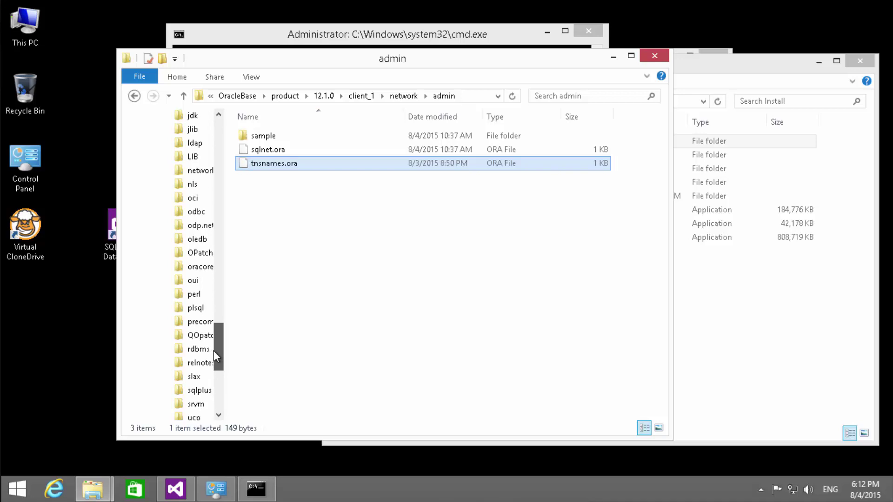
click(203, 171)
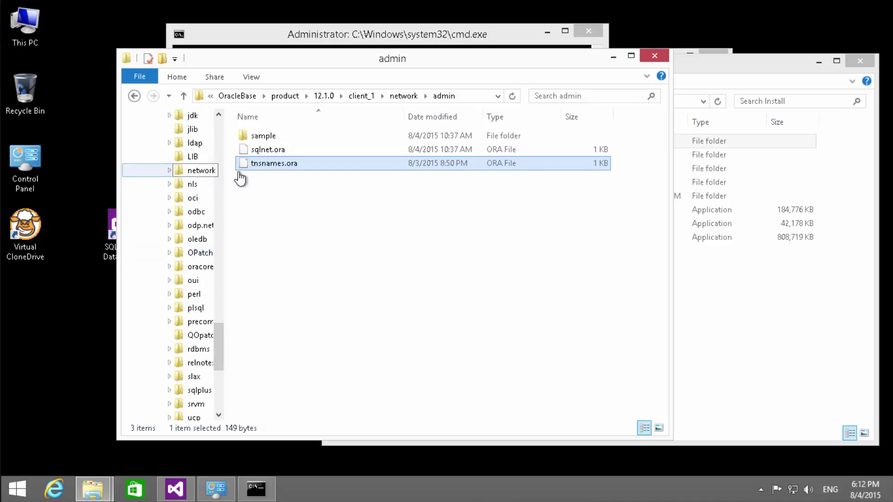
click(273, 135)
double_click(273, 136)
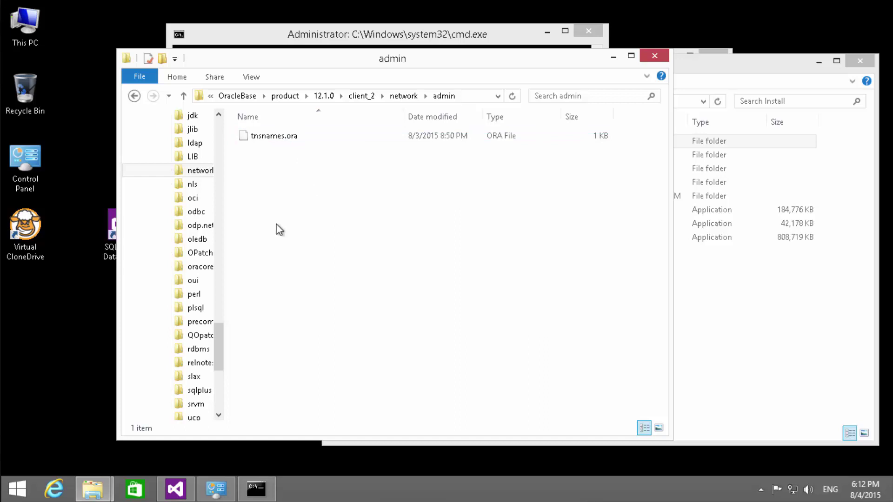
- Navigate to the C:\tns folder holding sqlnet.ora and tnsnames.ora
scroll(226, 304, up, 5)
drag(225, 304, 193, 320)
scroll(193, 321, down, 12)
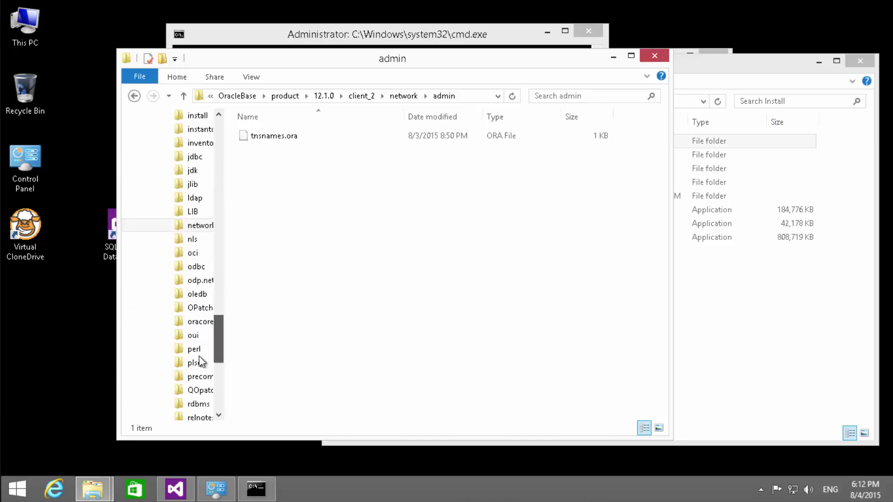
click(168, 280)
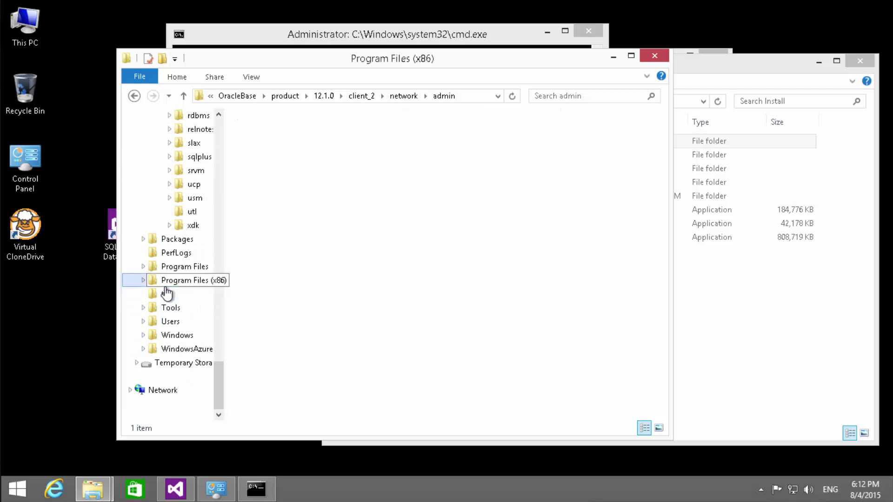
click(167, 294)
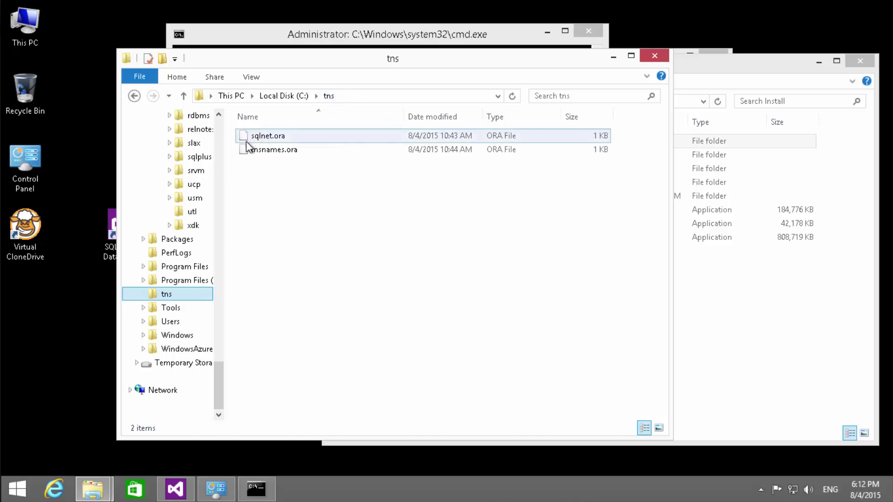
click(259, 151)
click(256, 244)
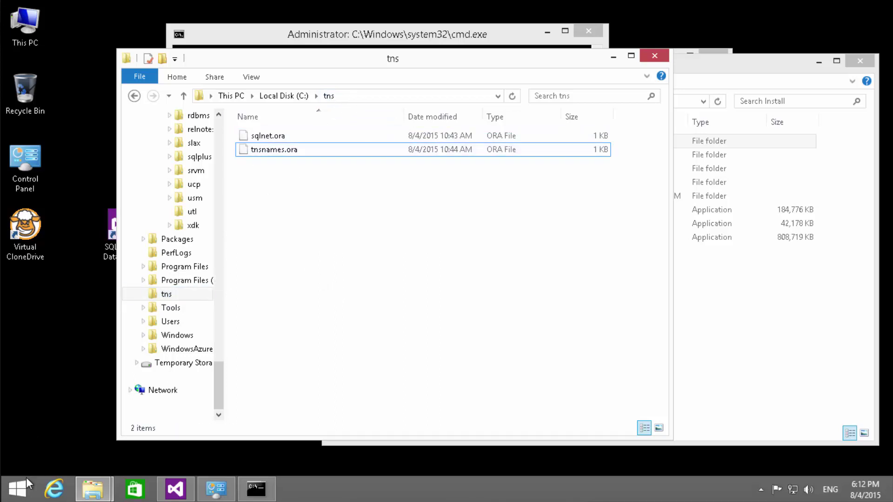
- Check in Environment Variables that the TNS_ADMIN system variable is c:\tns\, then close both dialogs
right_click(34, 13)
click(74, 152)
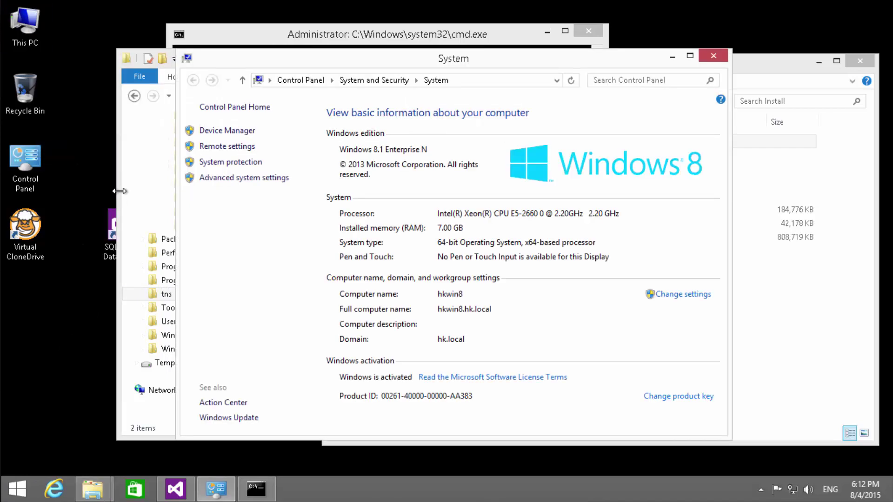
click(228, 178)
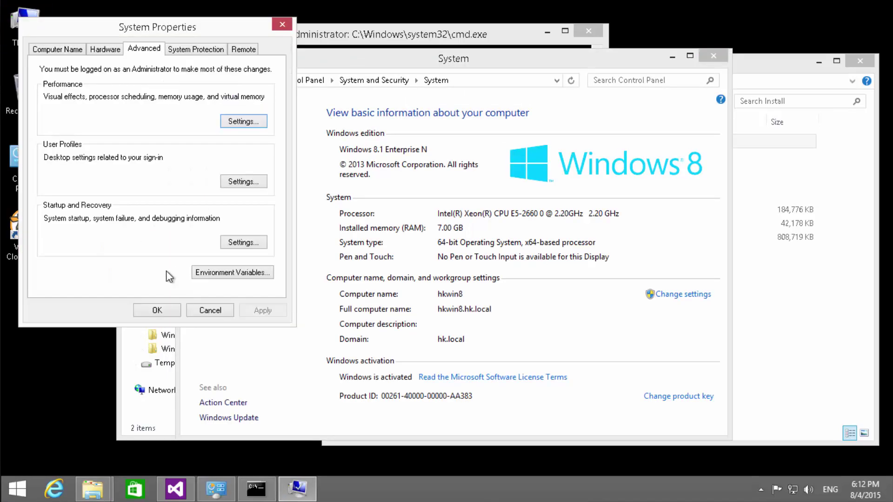
click(225, 275)
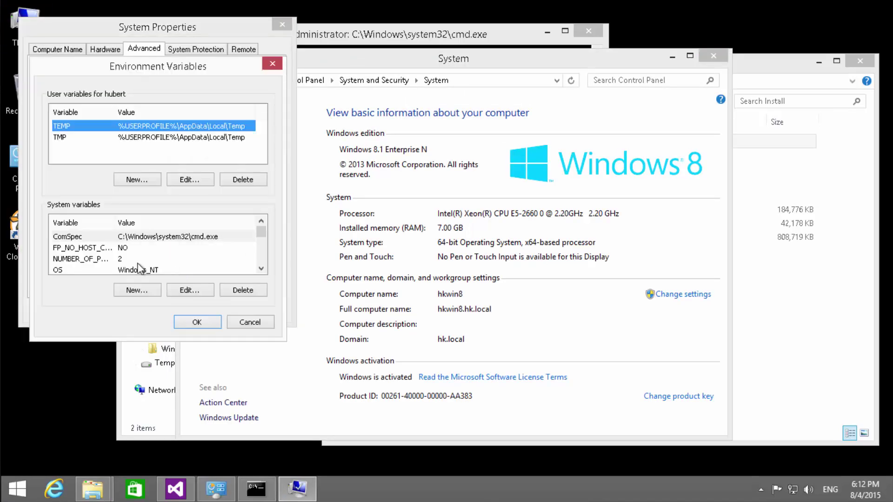
click(183, 32)
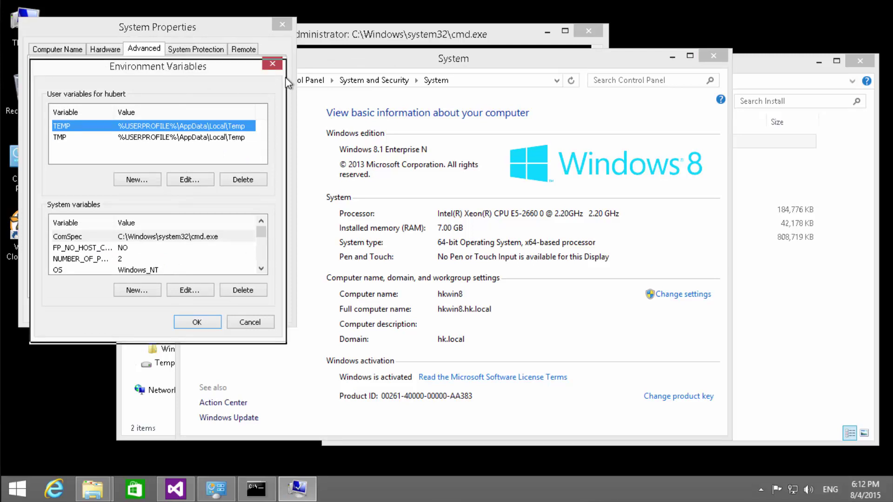
drag(233, 66, 362, 74)
drag(391, 237, 388, 259)
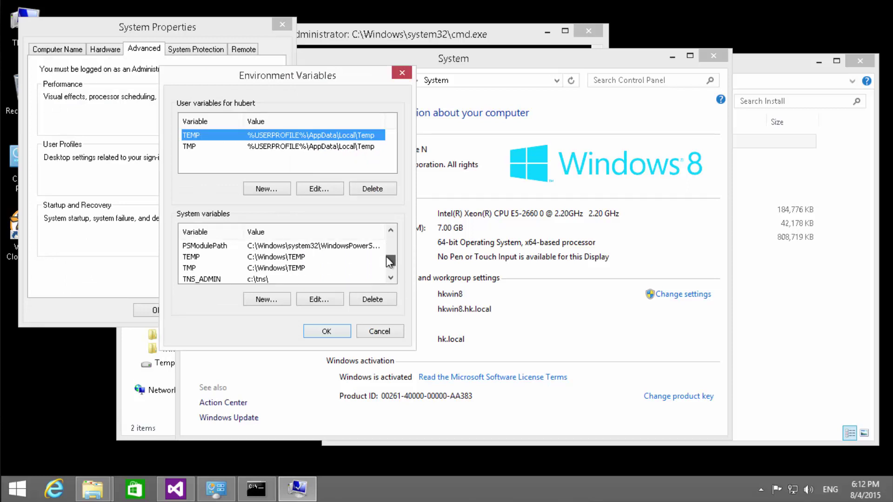
click(224, 278)
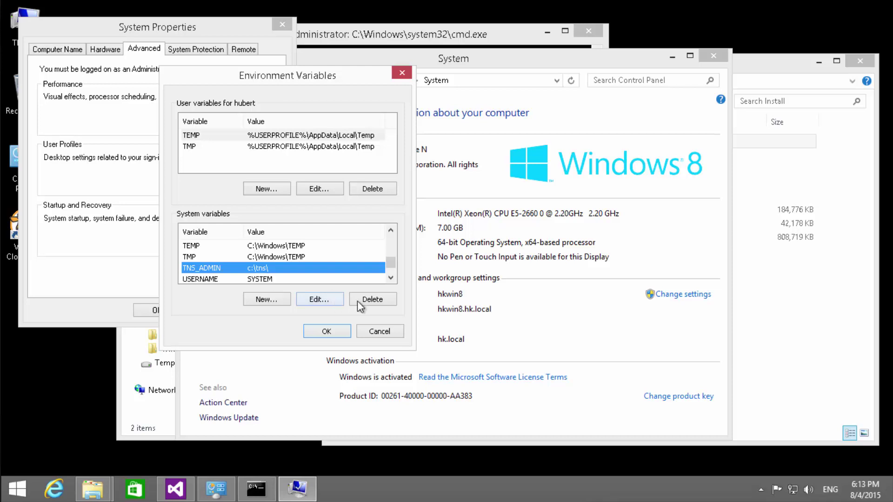
click(375, 333)
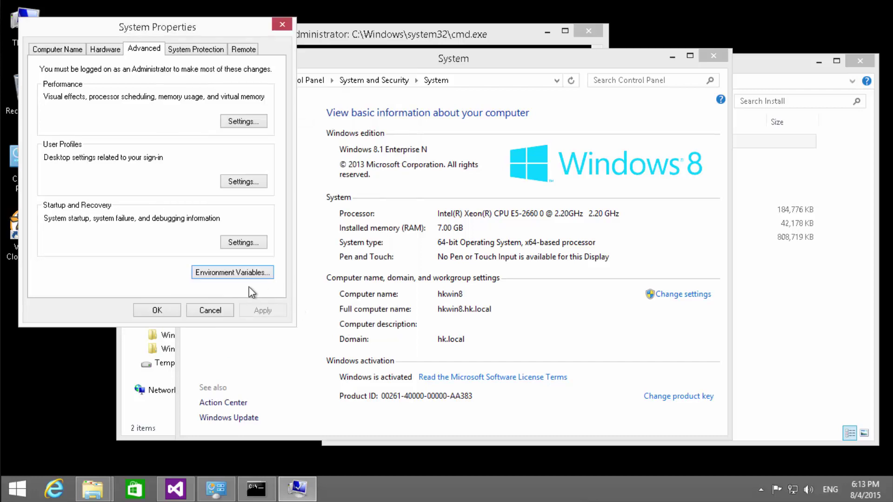
click(210, 310)
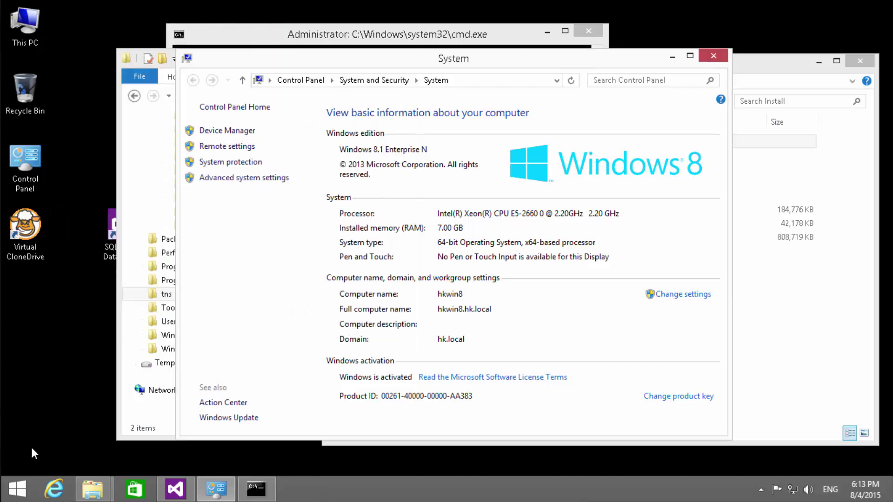
- Launch Oracle Net Manager from the Apps list on the c:\tns configuration, then close it
click(14, 486)
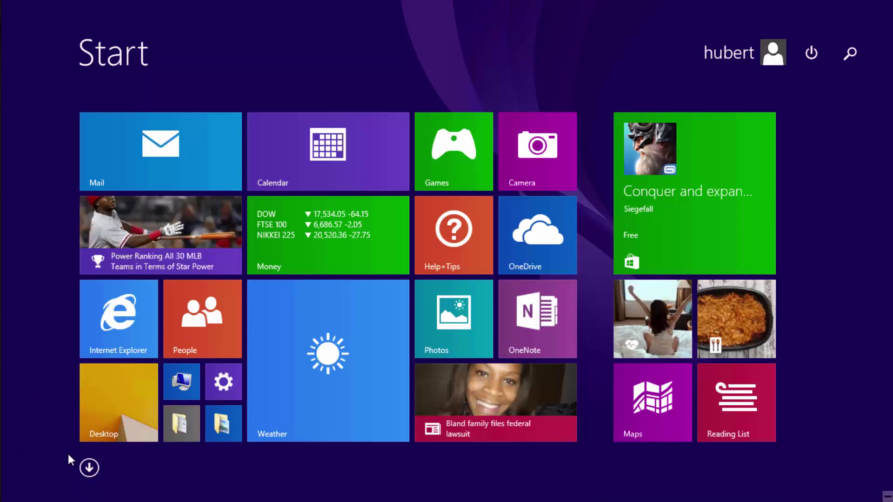
click(85, 471)
scroll(359, 333, down, 5)
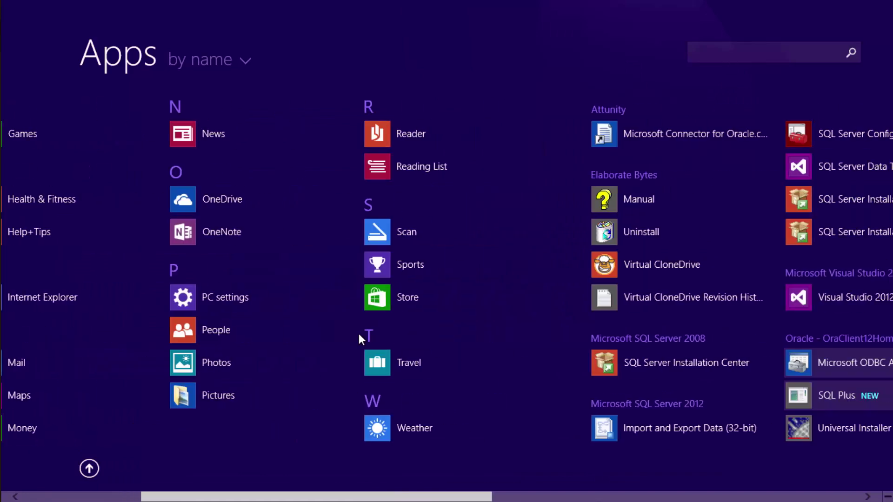
scroll(360, 334, down, 3)
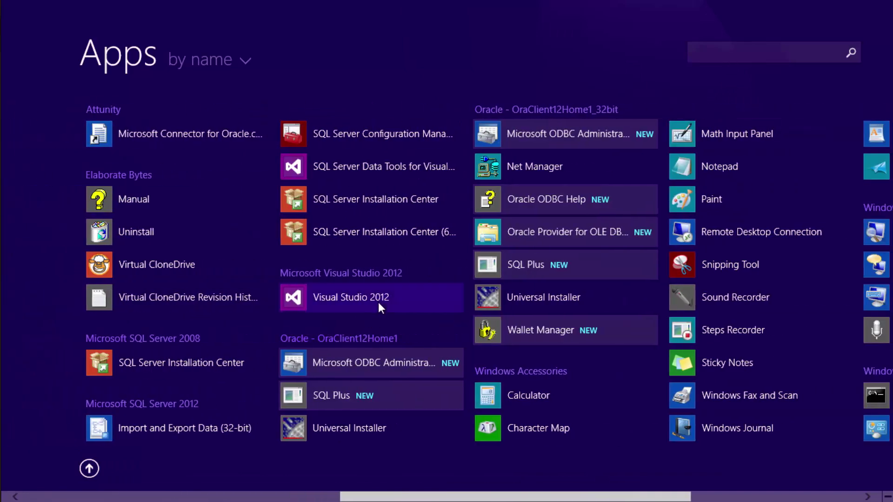
scroll(414, 310, down, 5)
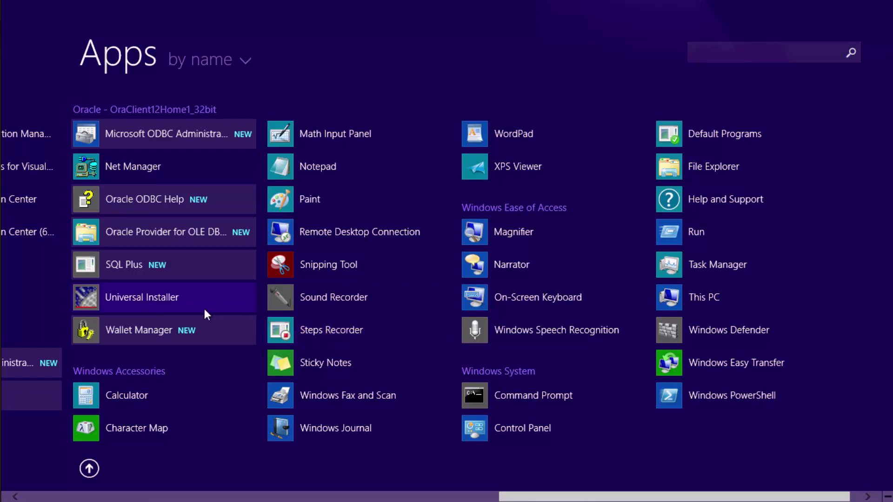
scroll(205, 309, up, 2)
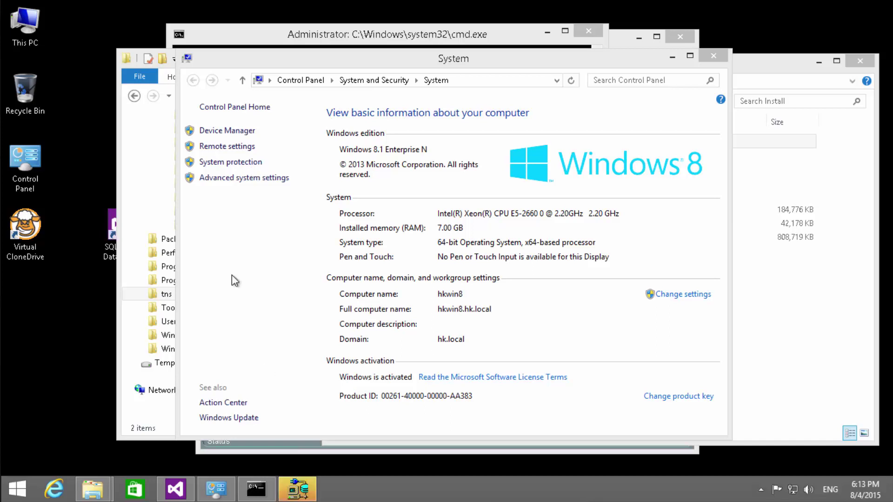
click(301, 481)
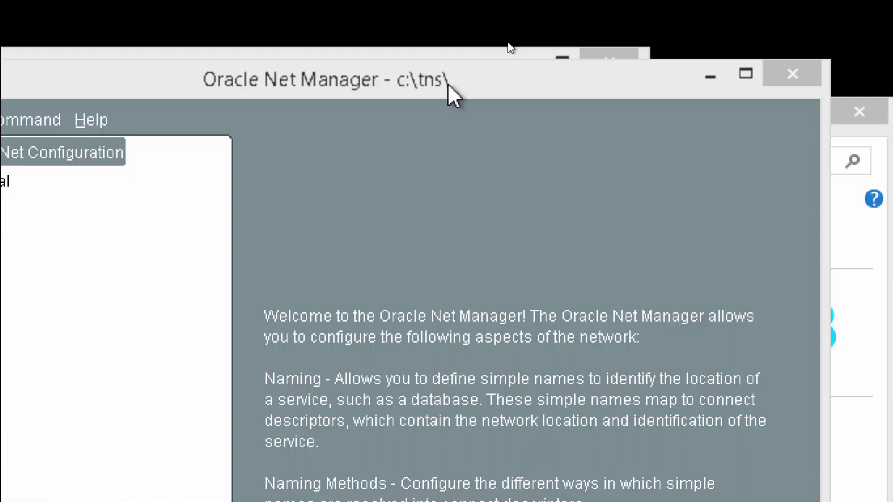
click(448, 84)
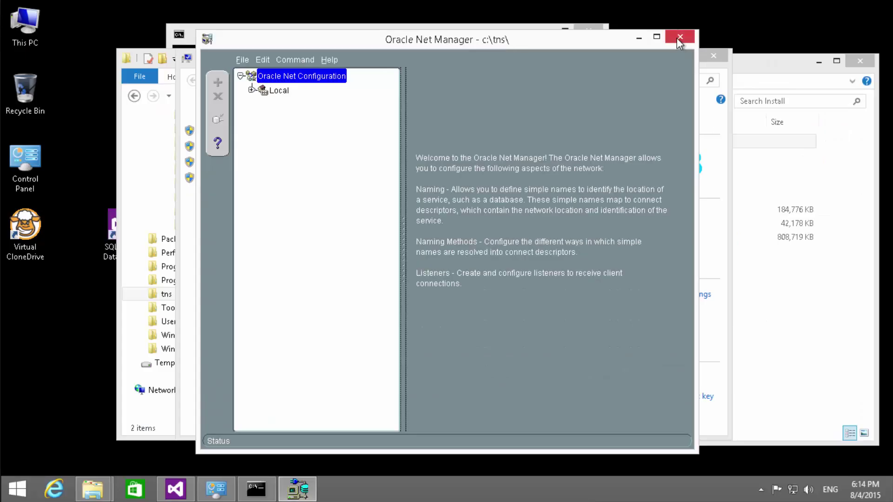
click(680, 37)
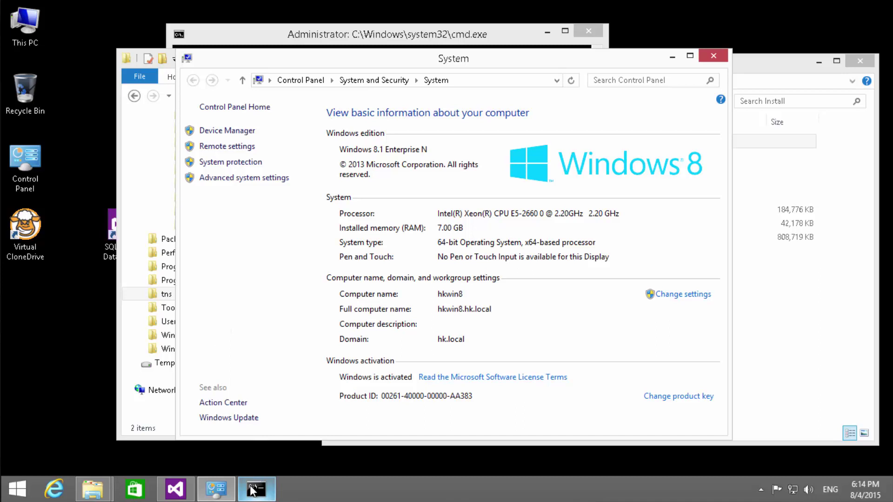
- Run tnsping Production in Command Prompt, getting OK (20 msec) via c:\tns\sqlnet.ora
mouse_move(254, 492)
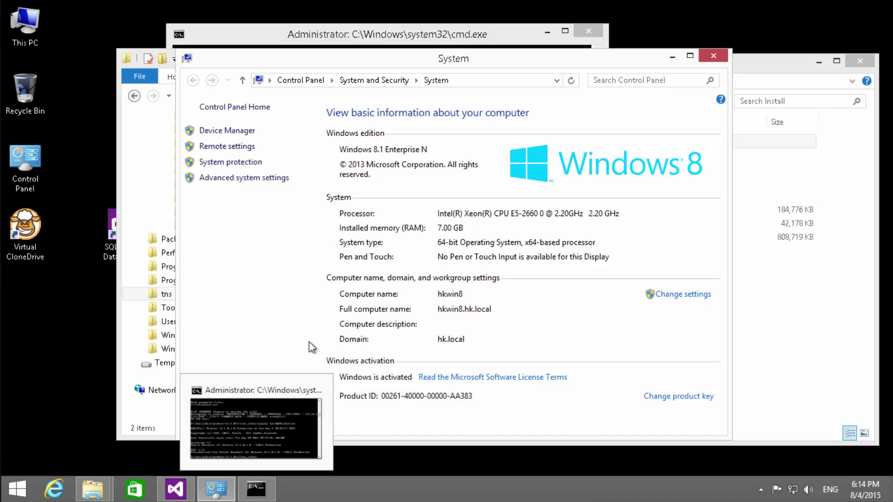
click(241, 422)
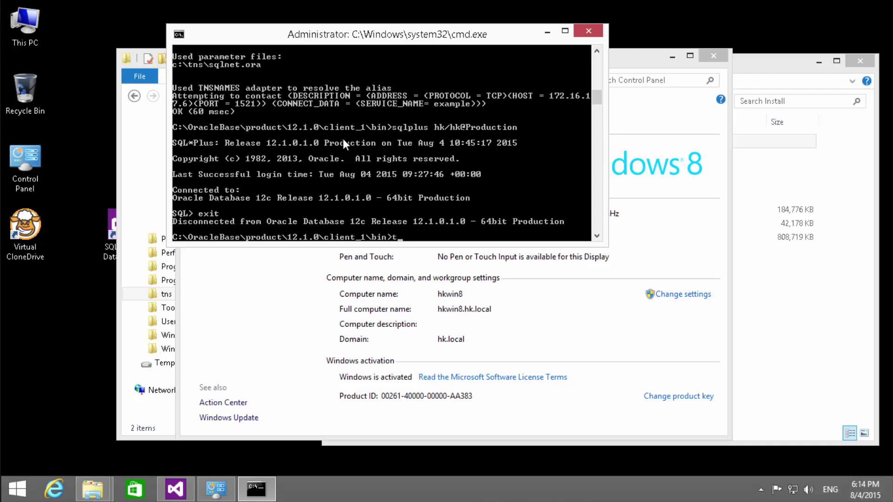
text(tnsping Production)
key(Return)
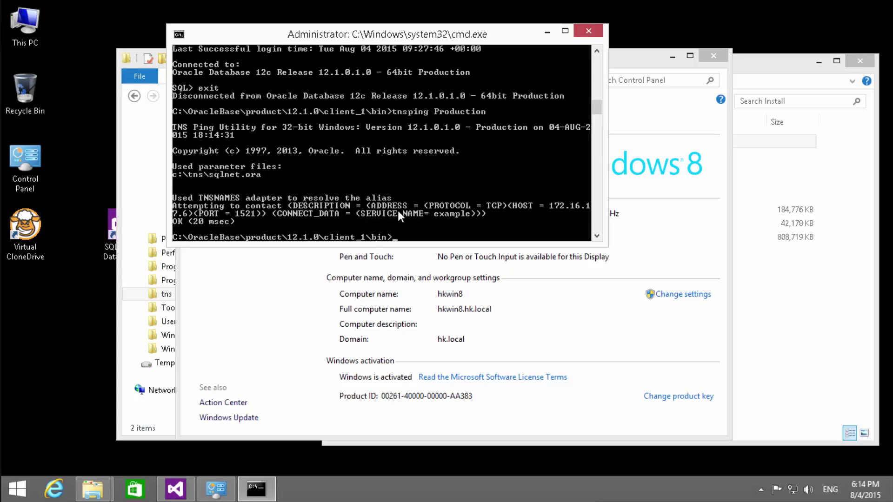
click(766, 77)
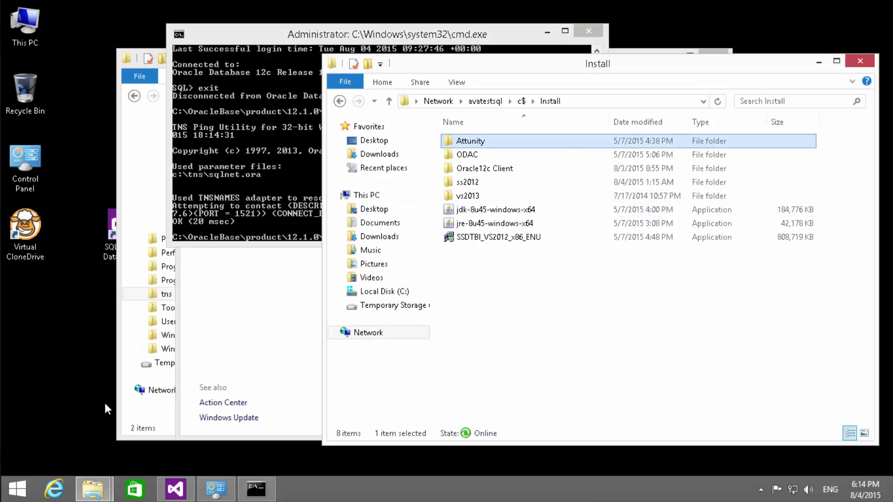
- Launch Notepad with Win+R and close the Install folder window
key(super+r)
key(Return)
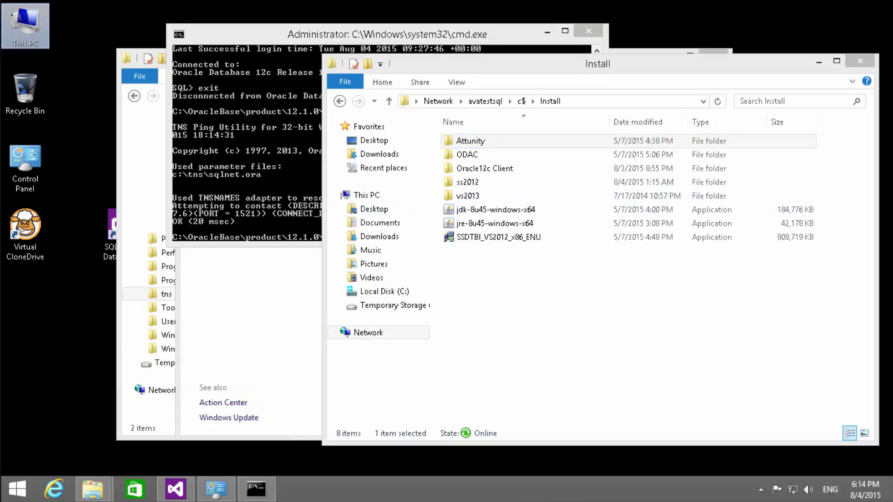
drag(450, 104, 168, 186)
click(515, 114)
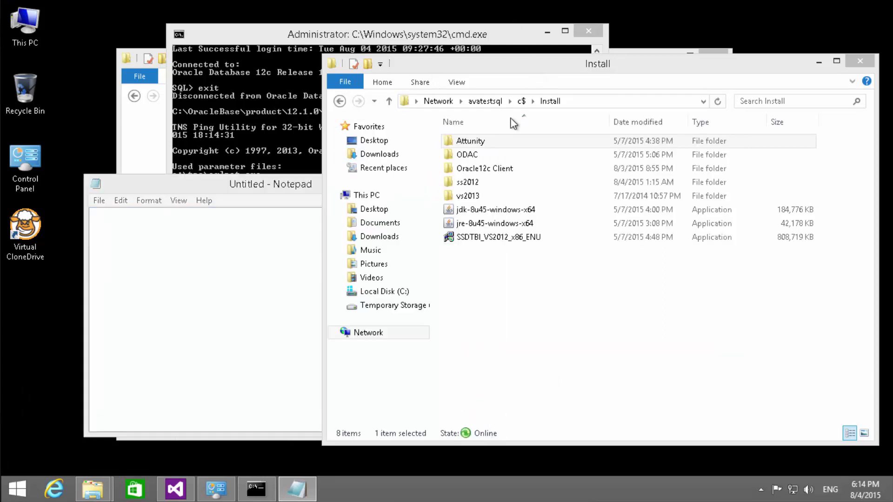
click(493, 141)
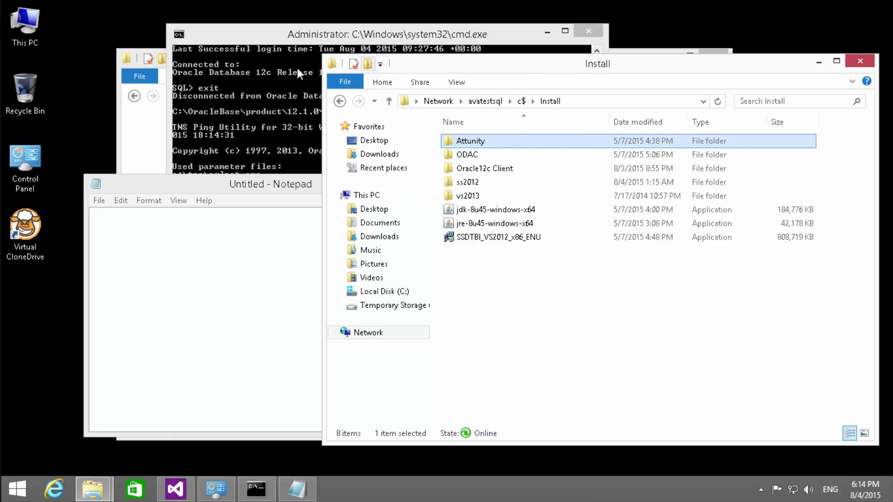
double_click(333, 68)
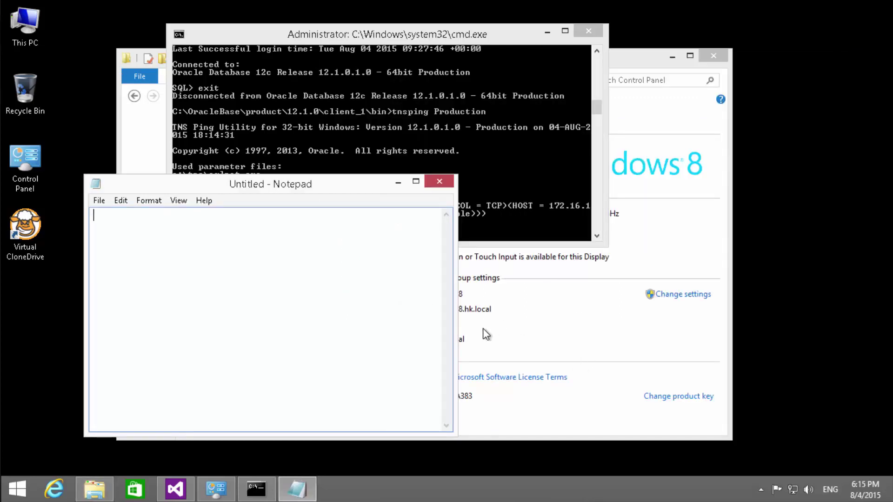
- Open C:\tns\tnsnames.ora in Notepad, delete its final ')' and save it at 151 bytes
key(super+e)
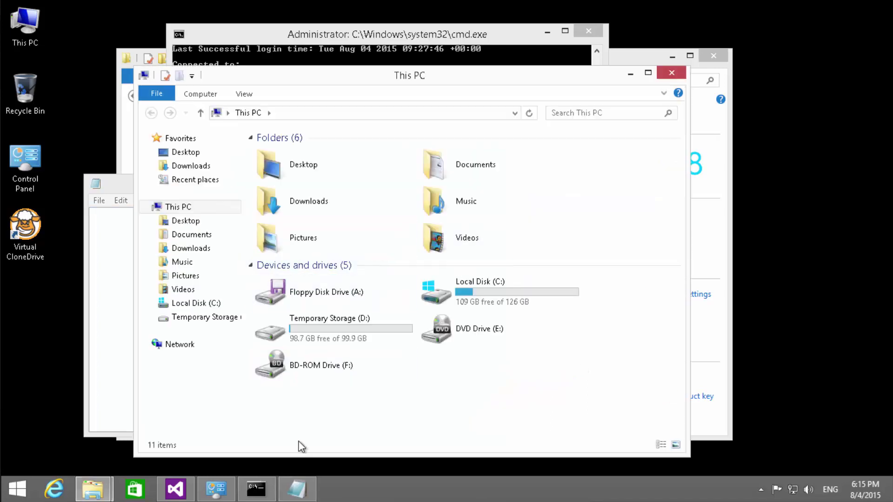
double_click(490, 297)
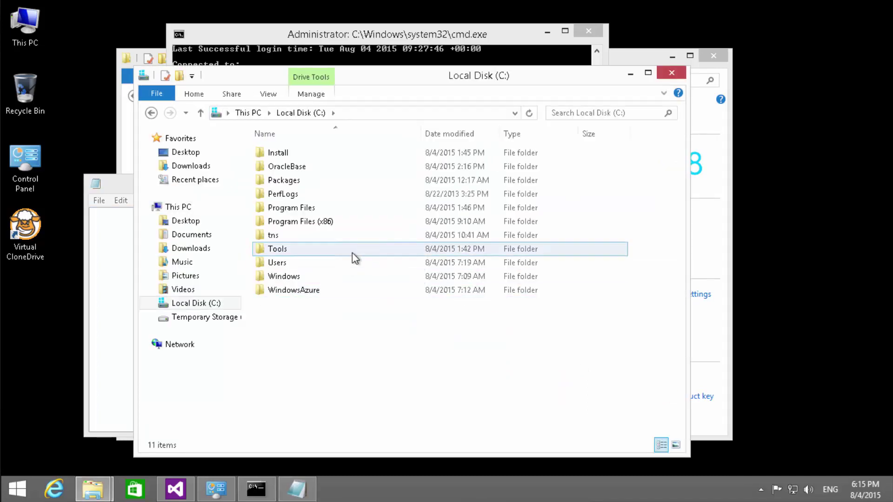
click(336, 235)
double_click(336, 235)
drag(285, 169, 112, 319)
click(116, 311)
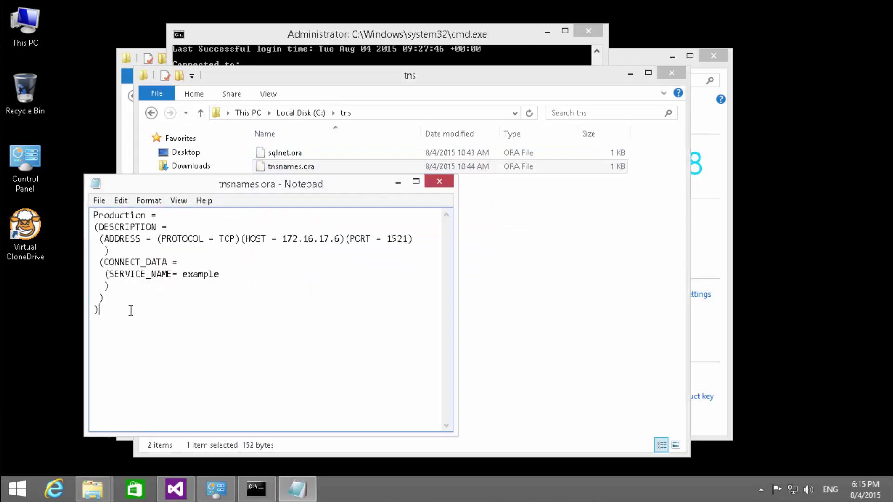
key(BackSpace)
key(ctrl+s)
click(269, 30)
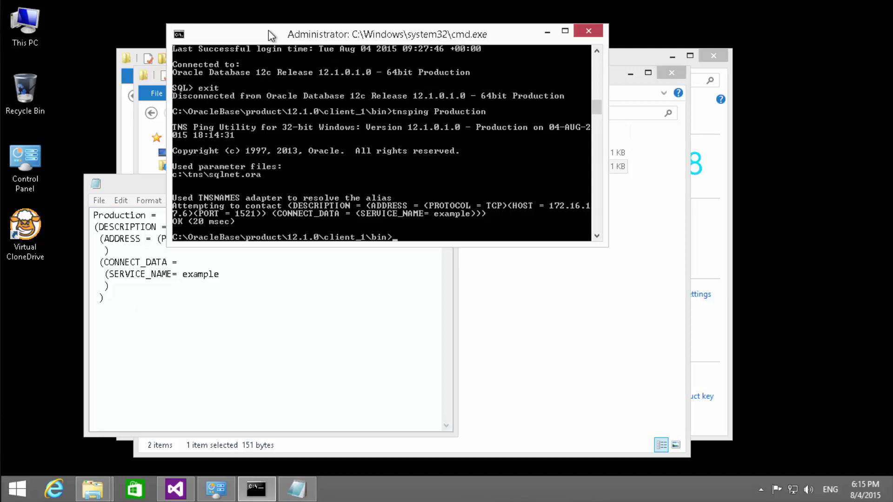
- Rerun tnsping Production to get TNS-12533, then restore and save the ')' in tnsnames.ora
key(Up)
key(Return)
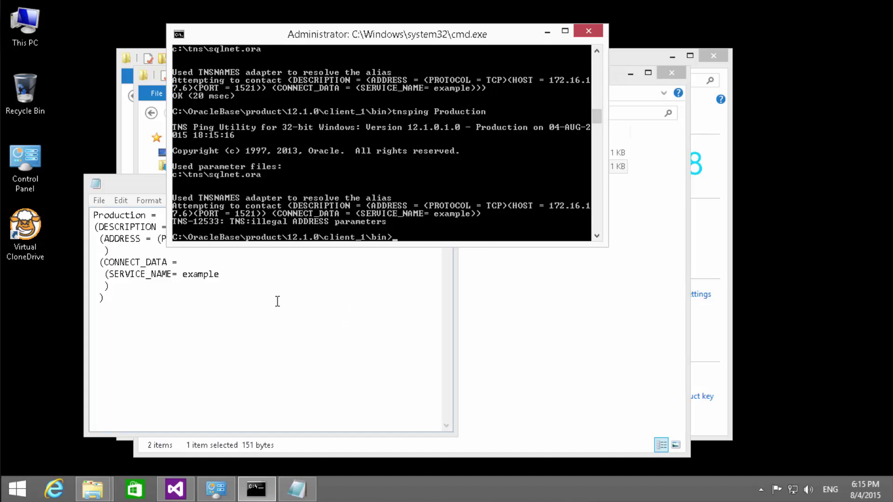
click(143, 183)
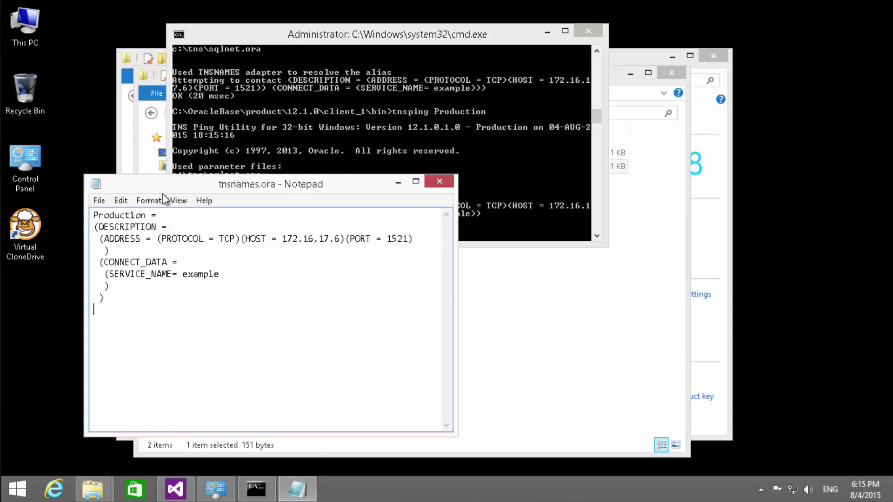
text())
key(ctrl+s)
click(438, 182)
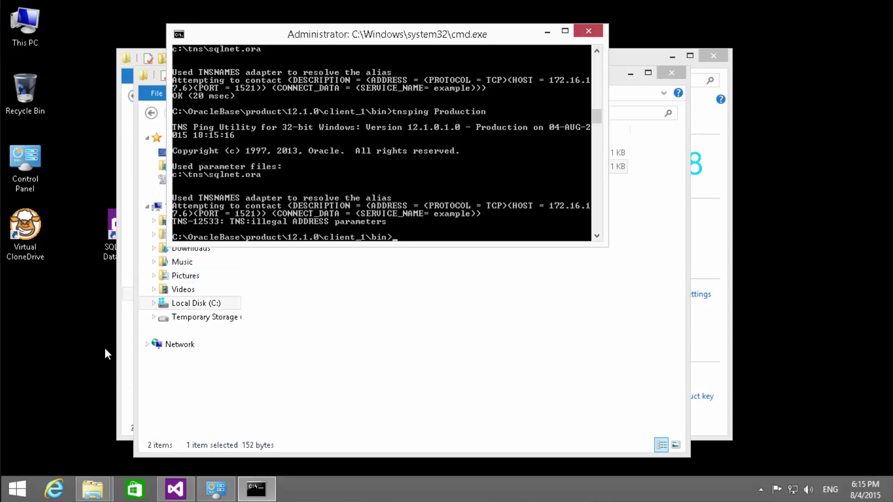
key(super)
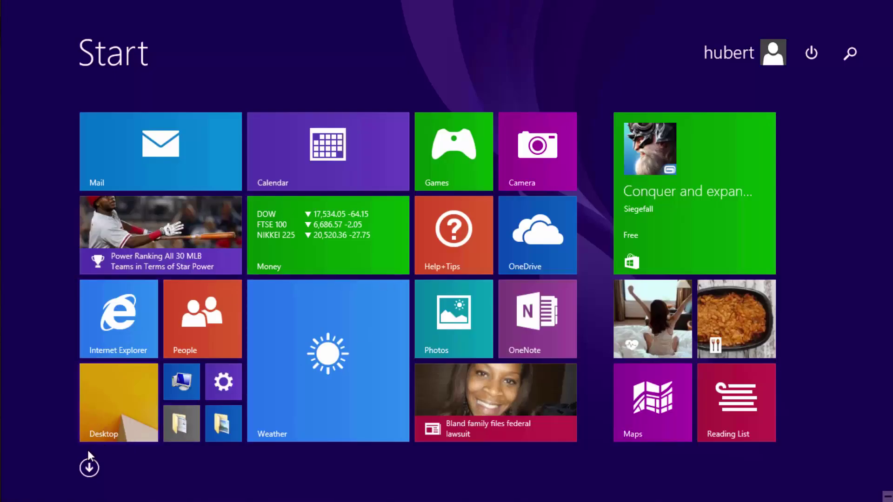
- Leave the Start screen and return to Visual Studio showing the 05 Date Literal.dtsx data flow
click(92, 467)
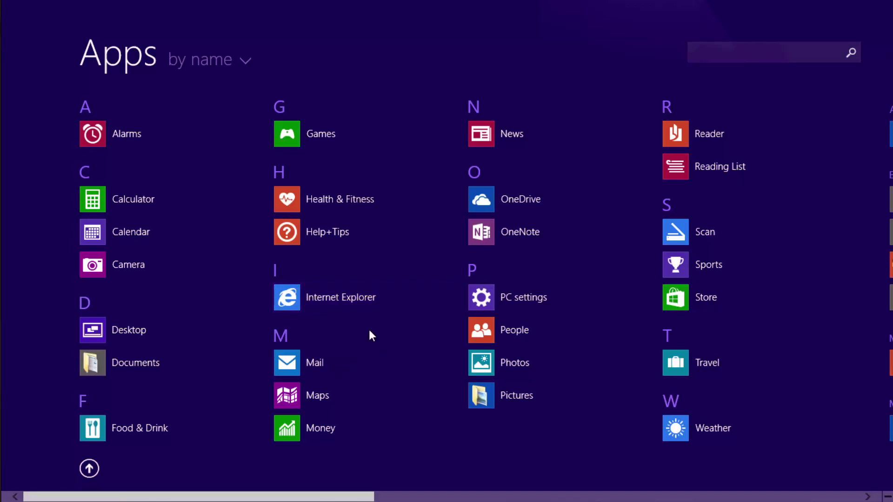
key(super)
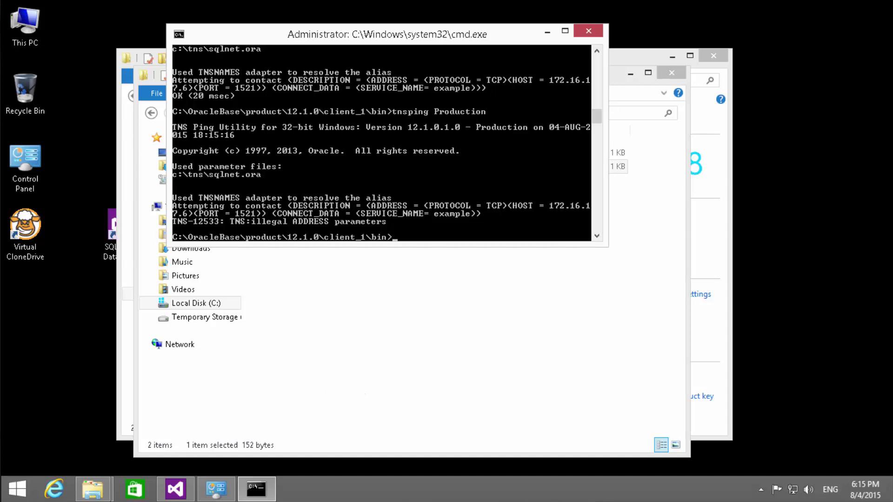
click(176, 491)
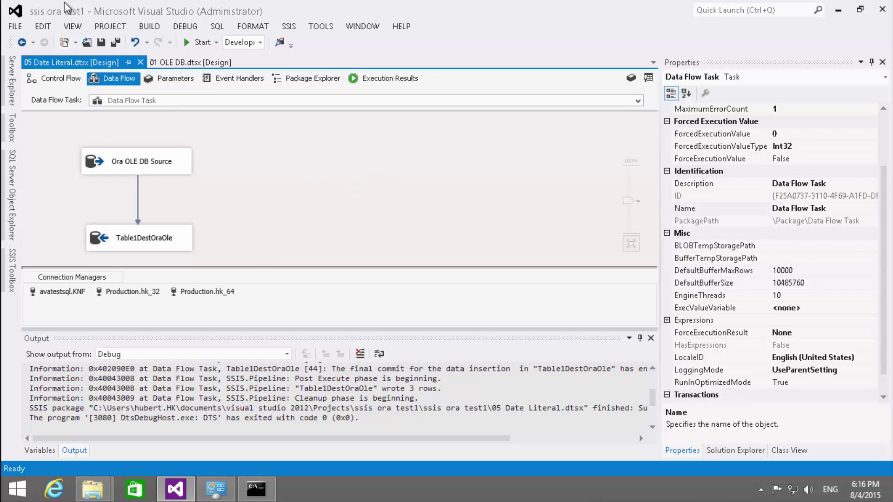
- Create a new Integration Services Project named 'ssis dublin' from FILE > New > Project
click(21, 29)
mouse_move(29, 45)
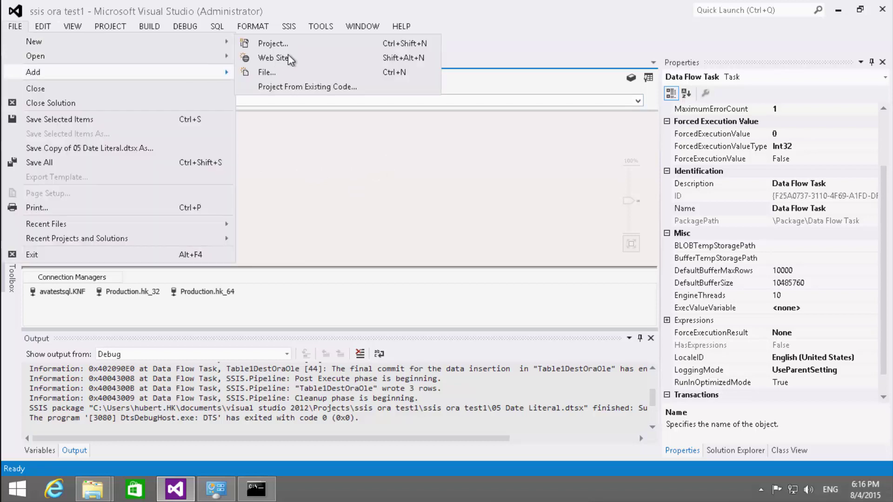
click(301, 43)
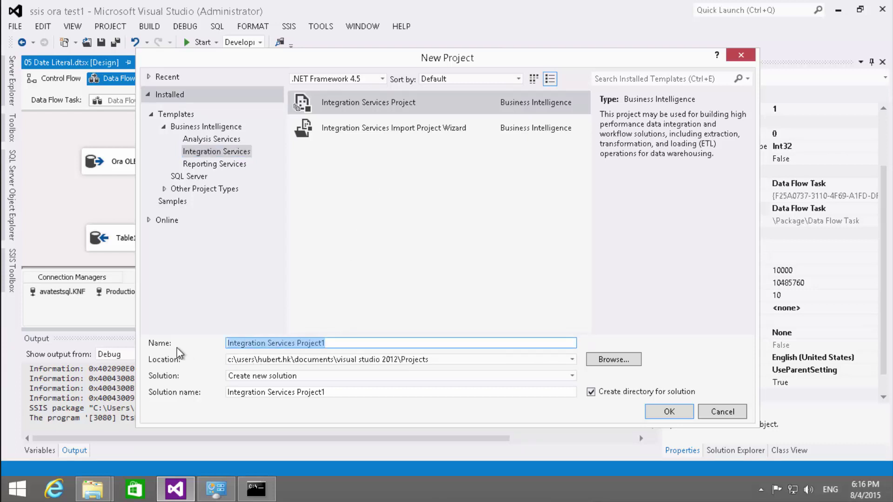
text(ssis)
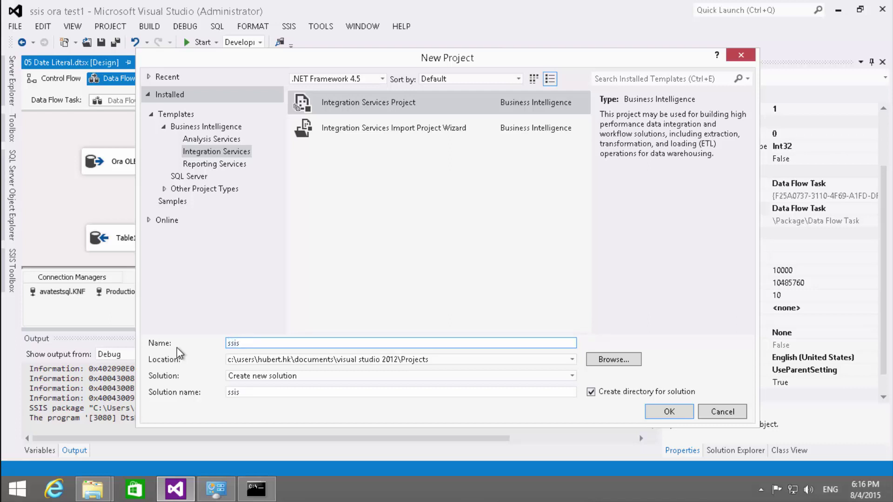
text( dublin)
click(647, 410)
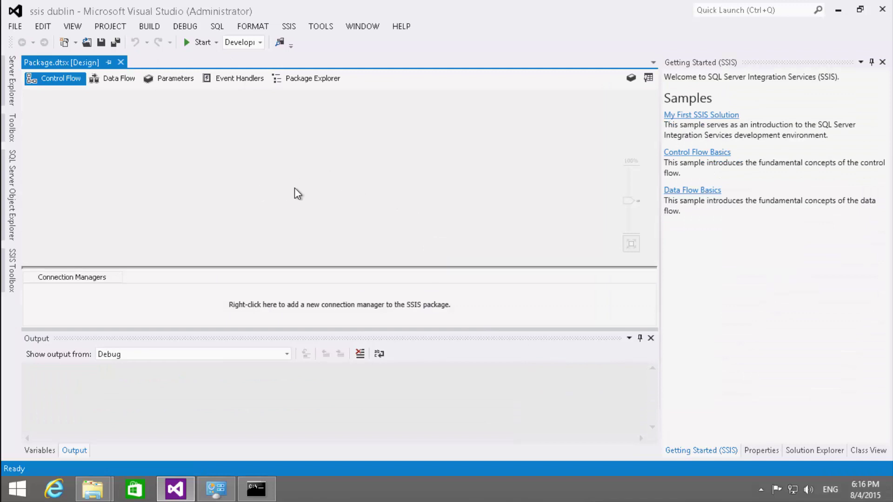
- Close the getting started panel and collapse the Common, Containers and Other Tasks toolbox groups
click(882, 61)
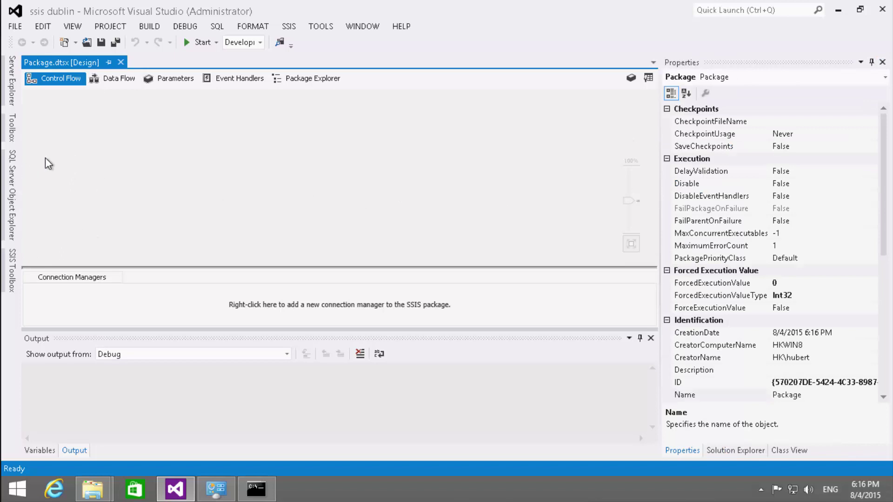
click(12, 283)
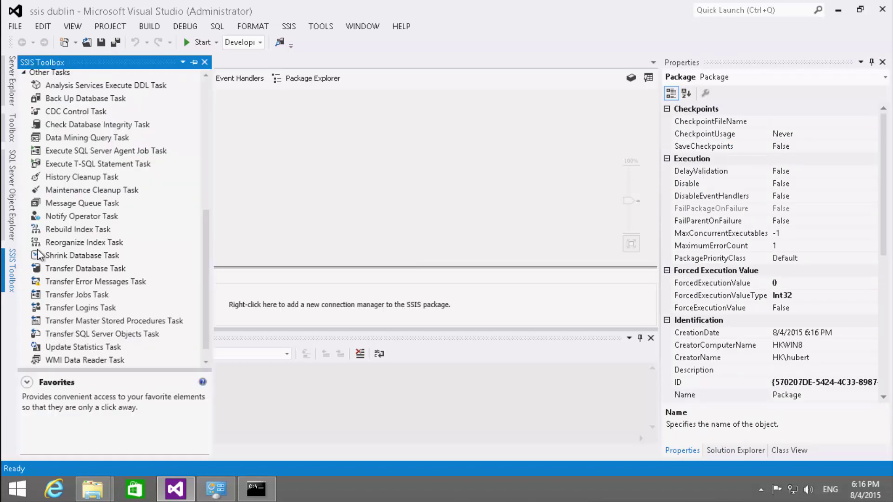
click(205, 182)
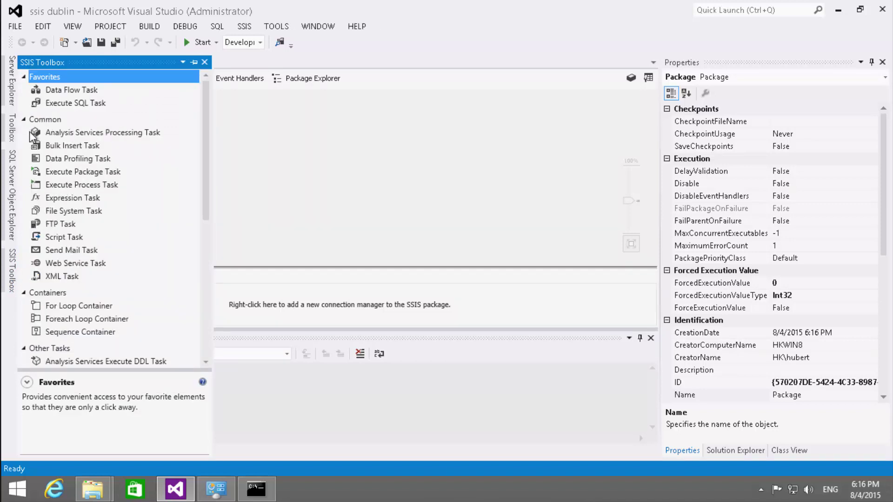
click(26, 118)
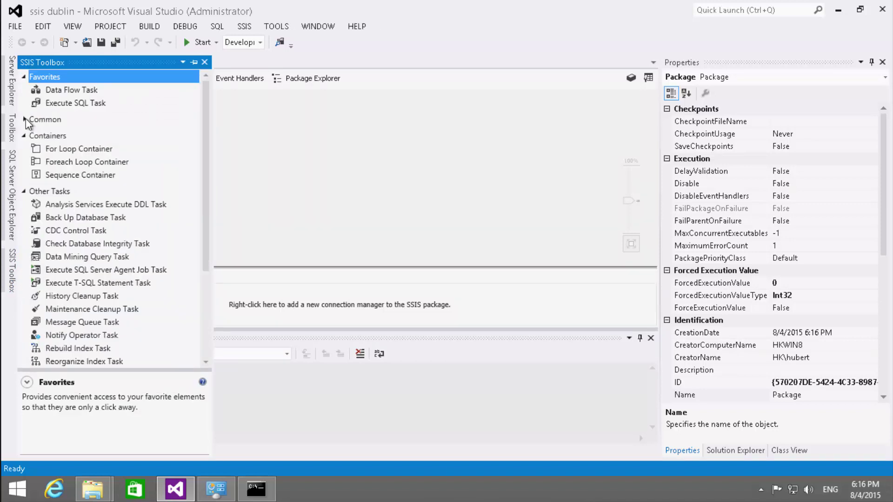
click(24, 136)
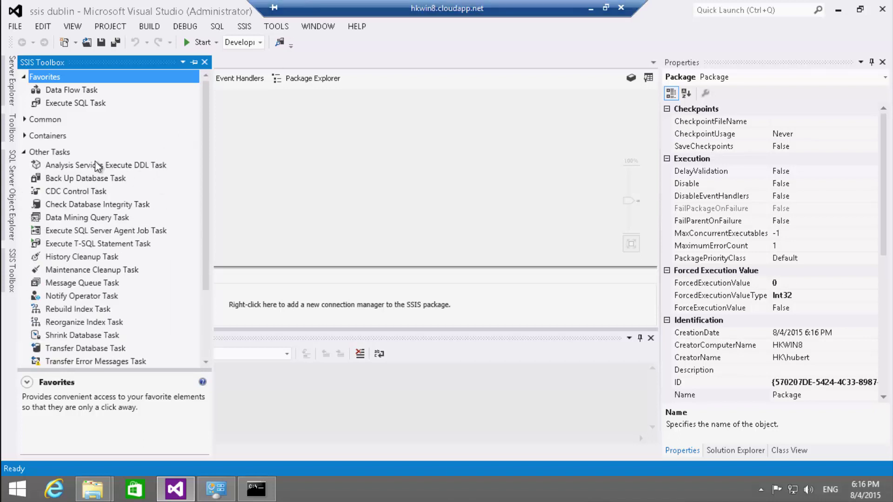
click(24, 152)
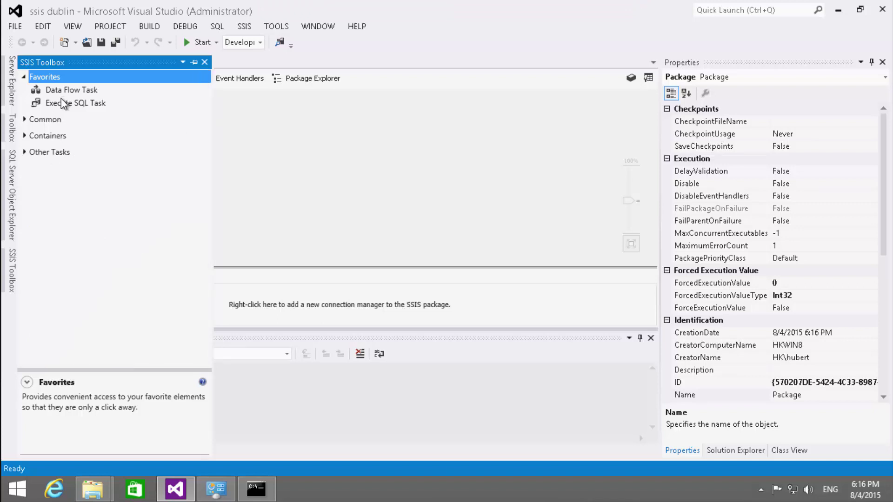
- Add a Data Flow Task to the Control Flow and place an OLE DB Source in its data flow
drag(62, 91, 375, 163)
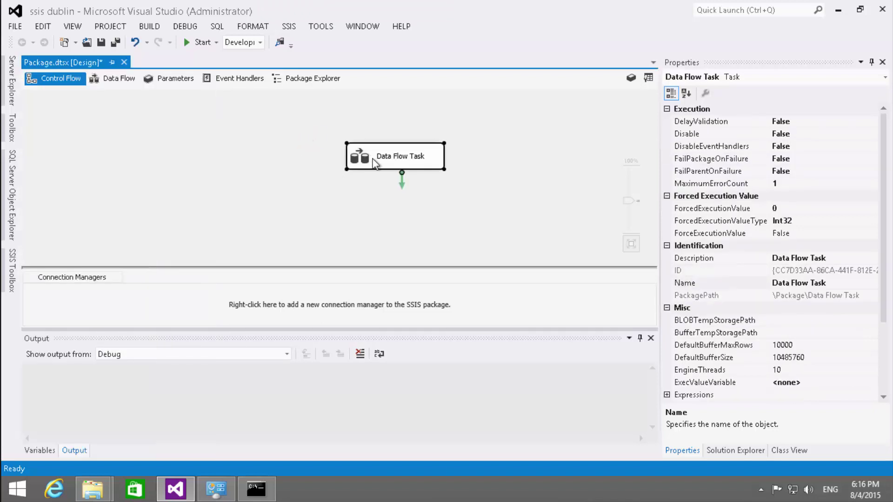
drag(222, 141, 236, 146)
double_click(234, 145)
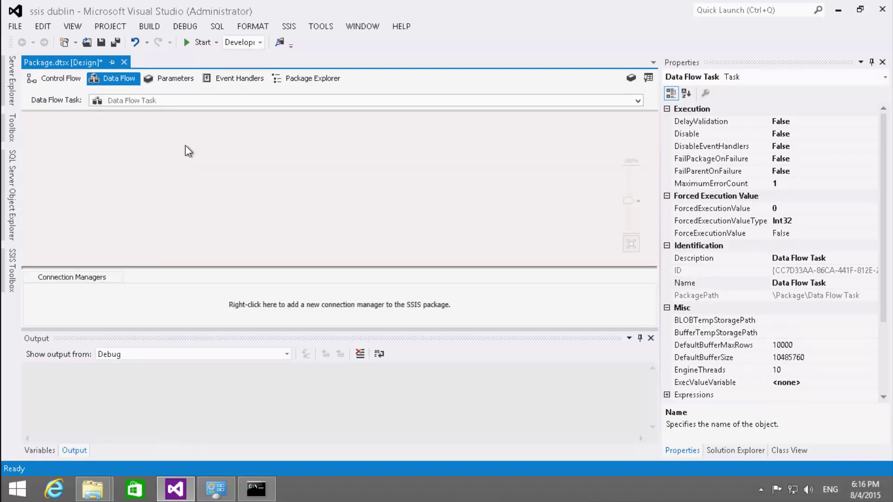
click(12, 271)
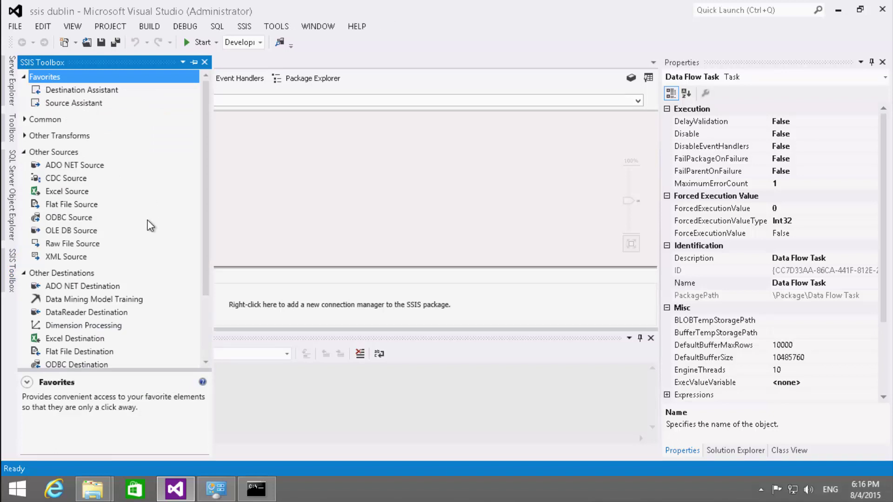
drag(49, 231, 319, 175)
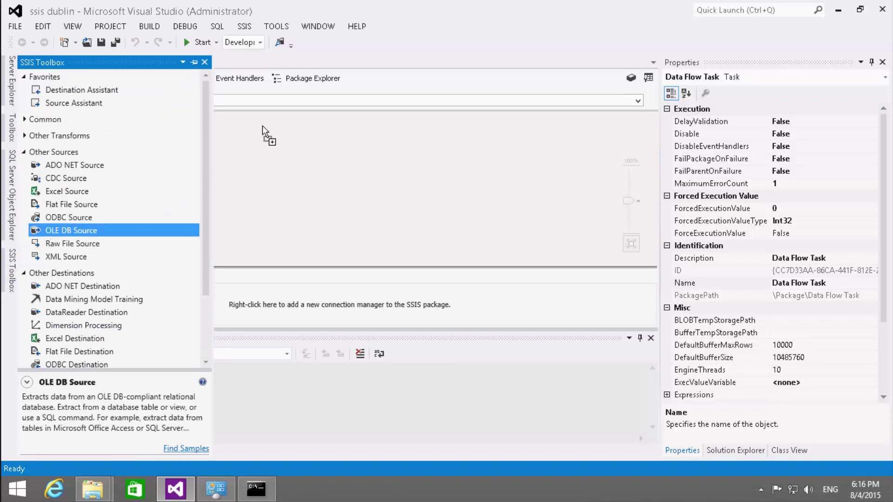
drag(262, 125, 135, 166)
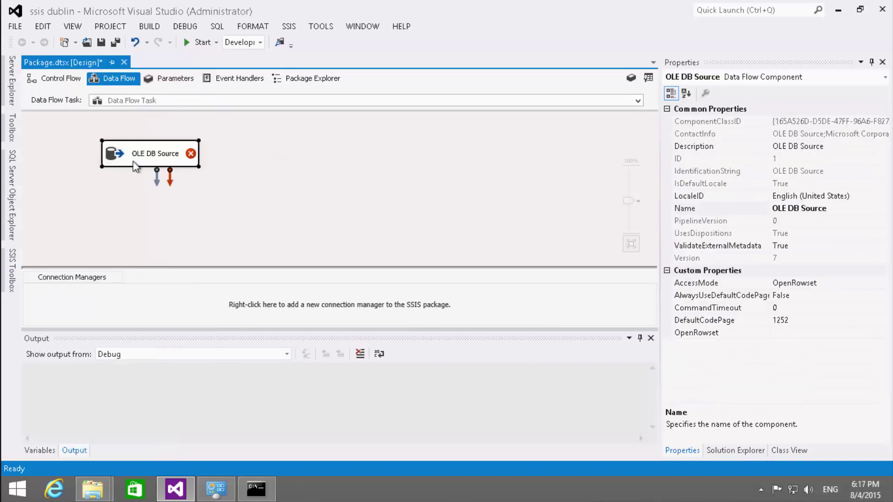
- Define a new OLE DB Source connection using Microsoft OLE DB Provider for Oracle, not Oracle Provider for OLE DB
double_click(112, 160)
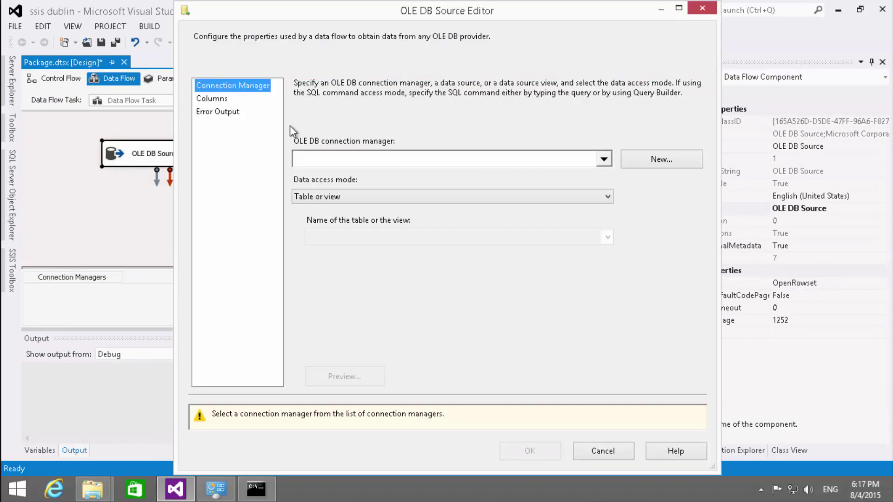
click(647, 160)
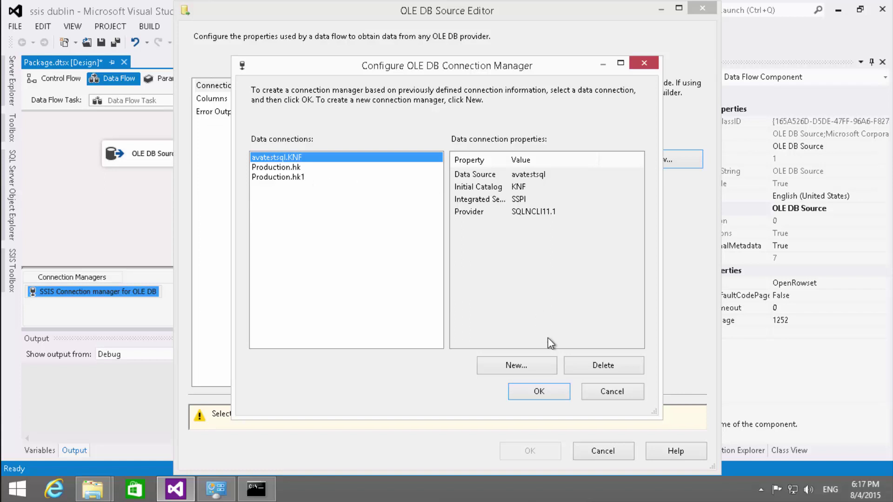
click(540, 365)
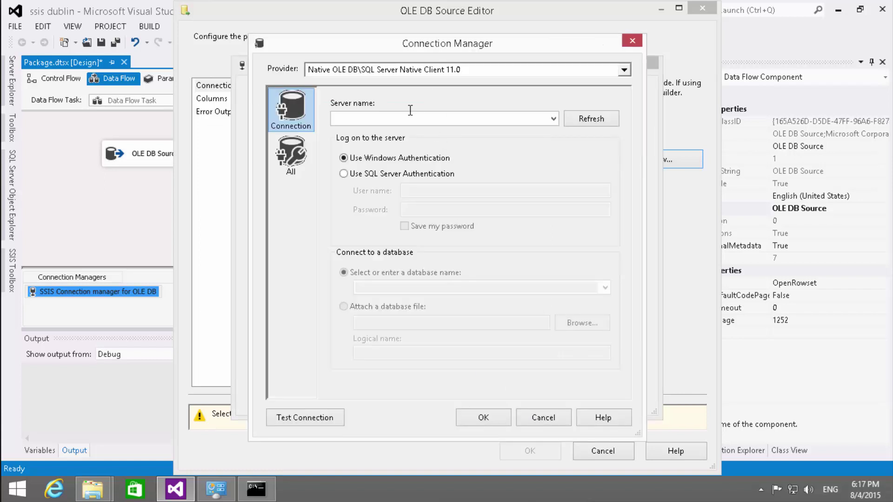
click(536, 73)
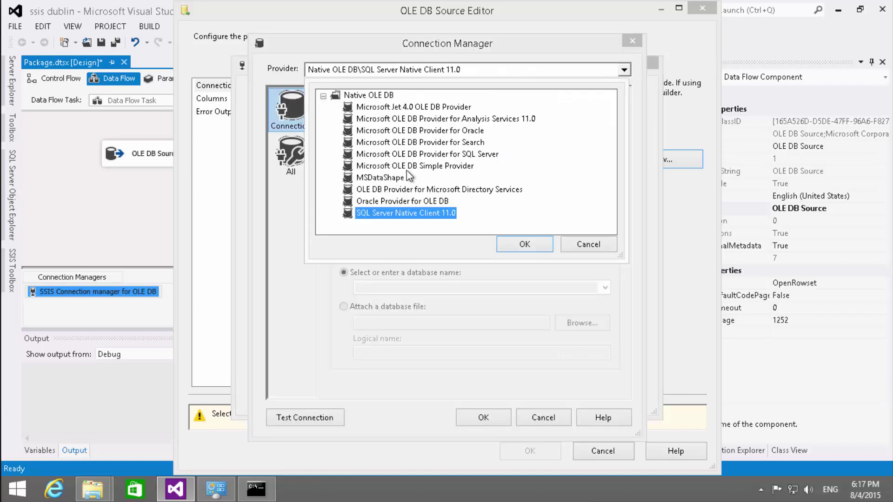
click(444, 131)
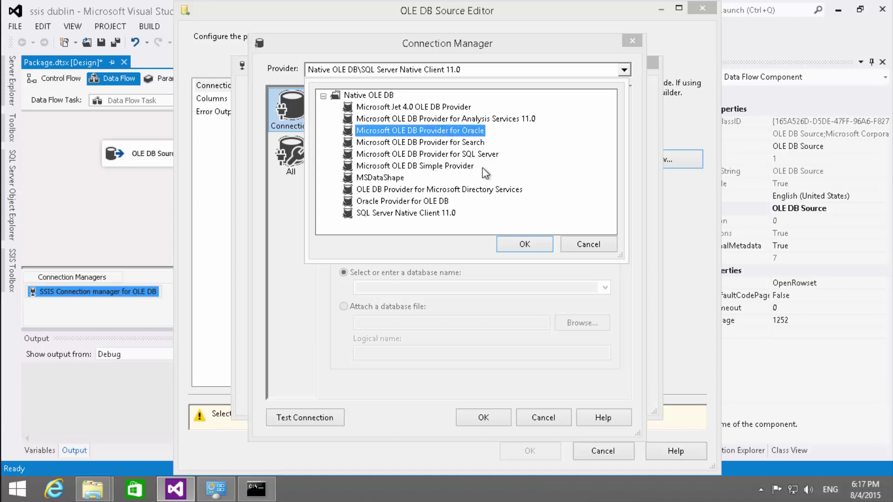
click(516, 243)
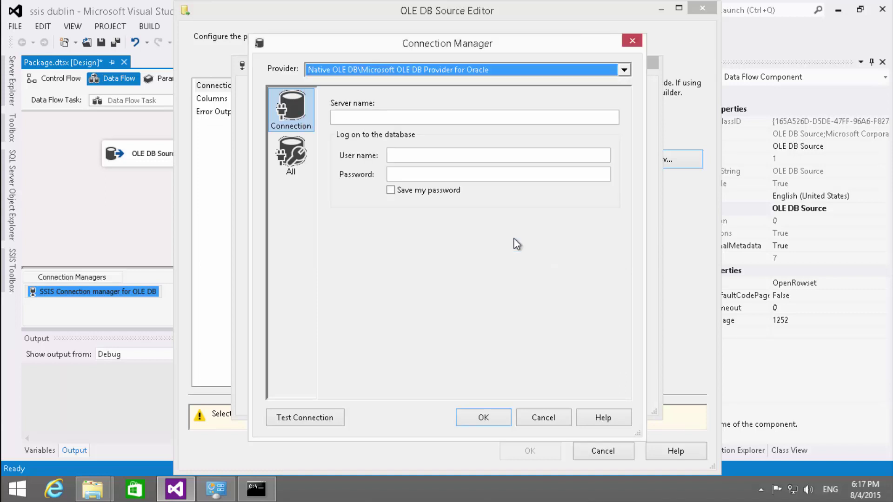
click(461, 71)
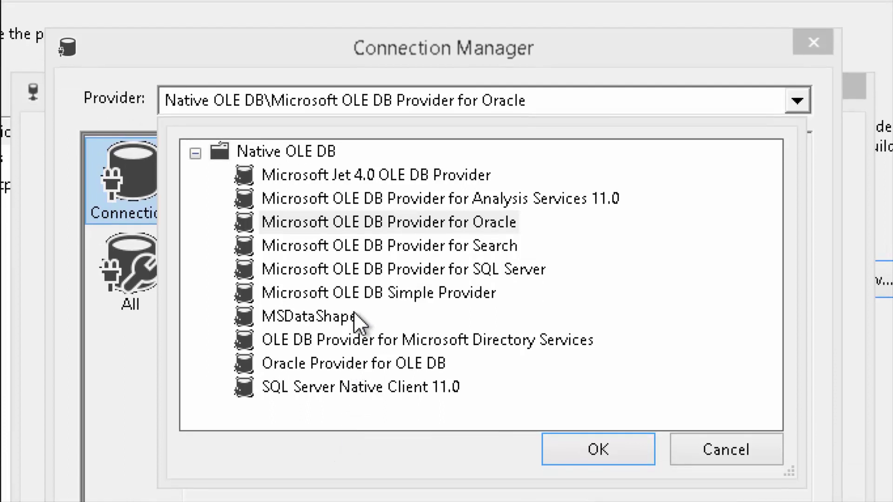
click(304, 363)
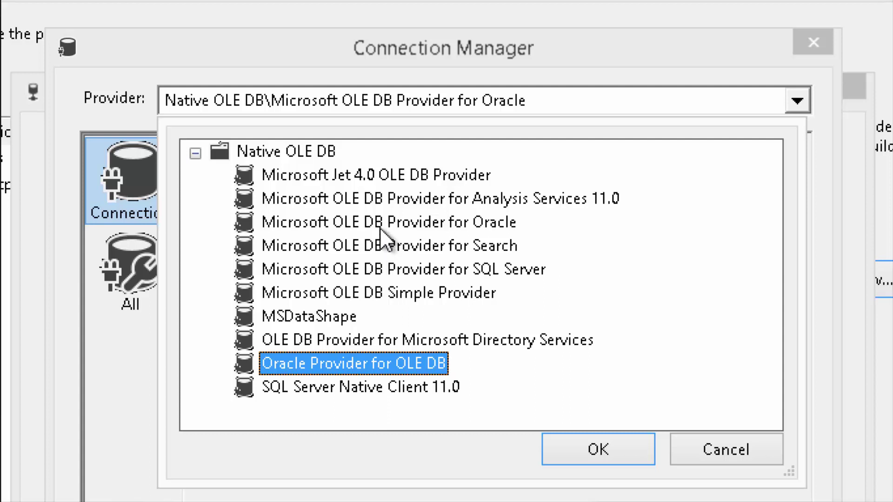
click(390, 222)
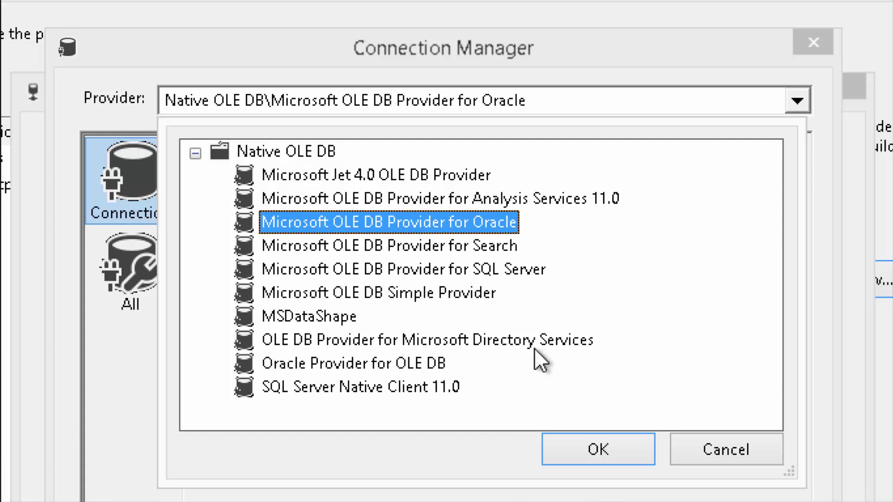
click(602, 440)
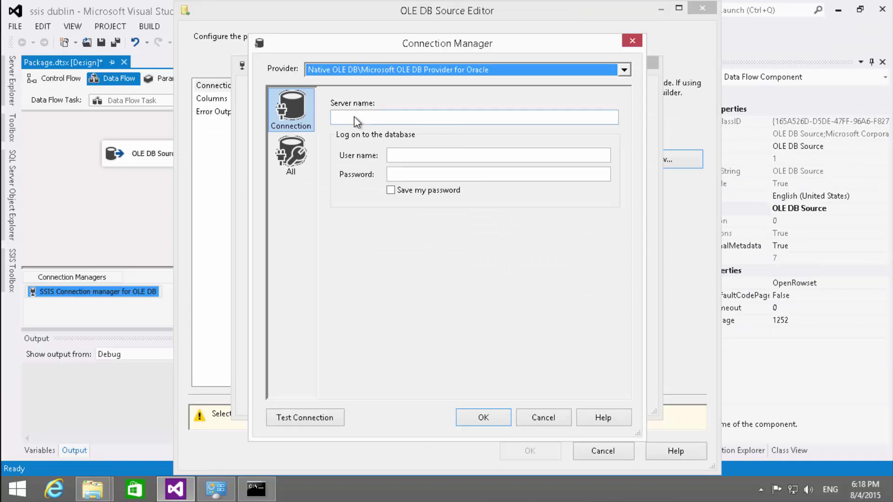
- Enter server name Production with the user name and password, save the password, and test successfully
click(355, 116)
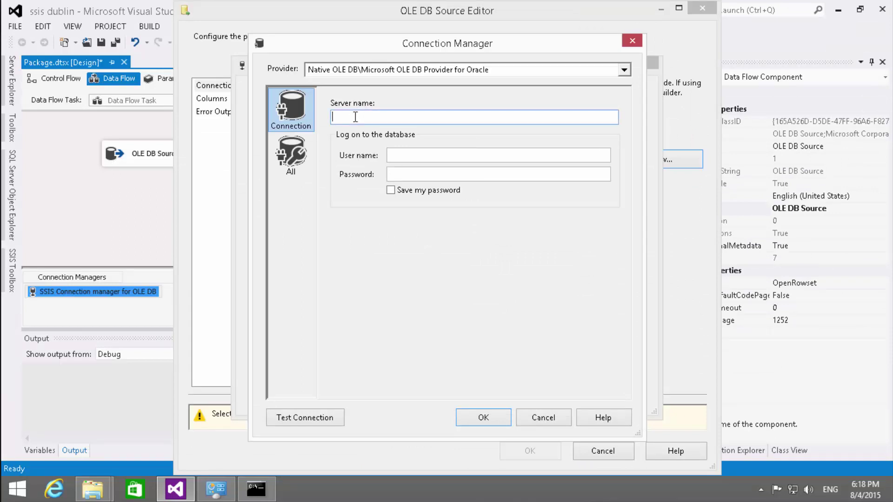
text(Produ)
text(ction)
click(427, 154)
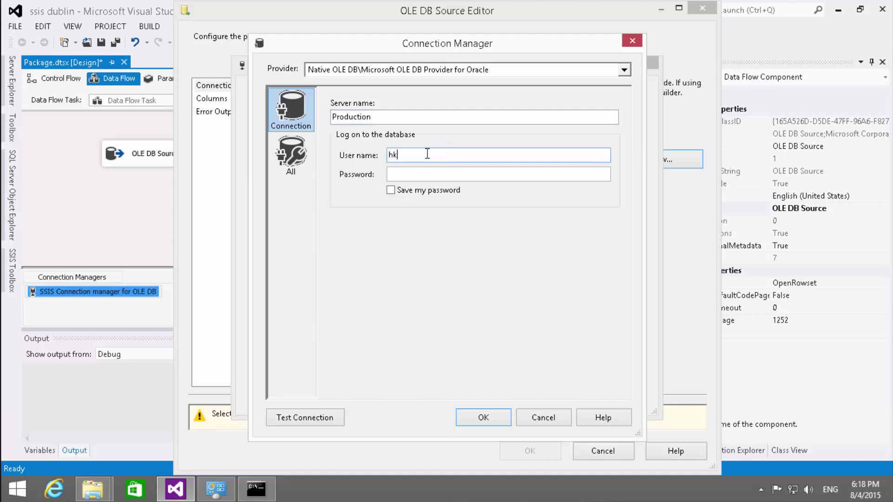
key(Tab)
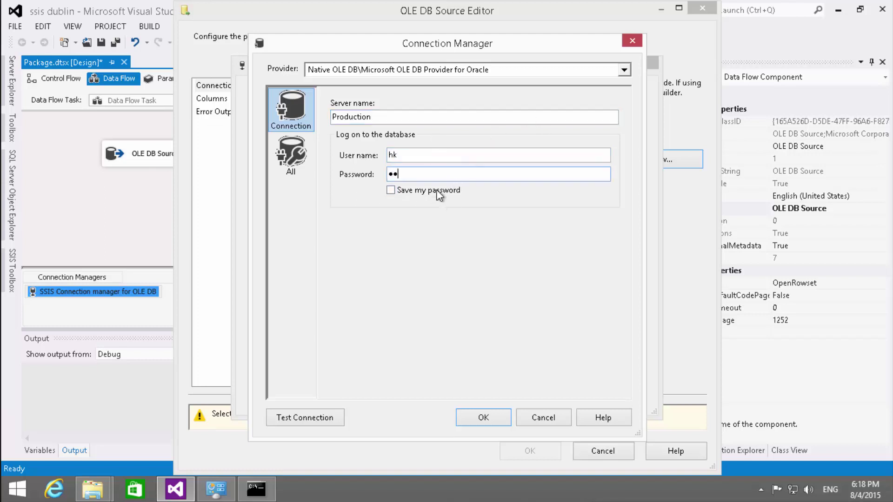
click(430, 191)
click(324, 418)
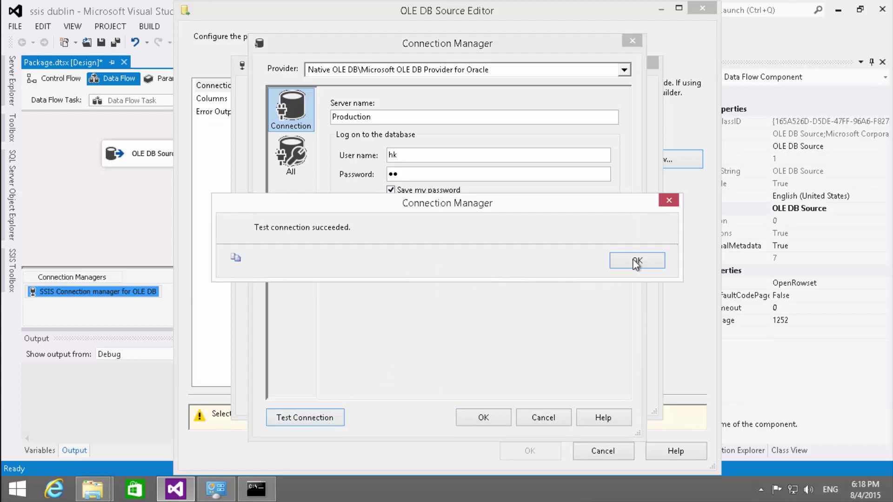
click(636, 259)
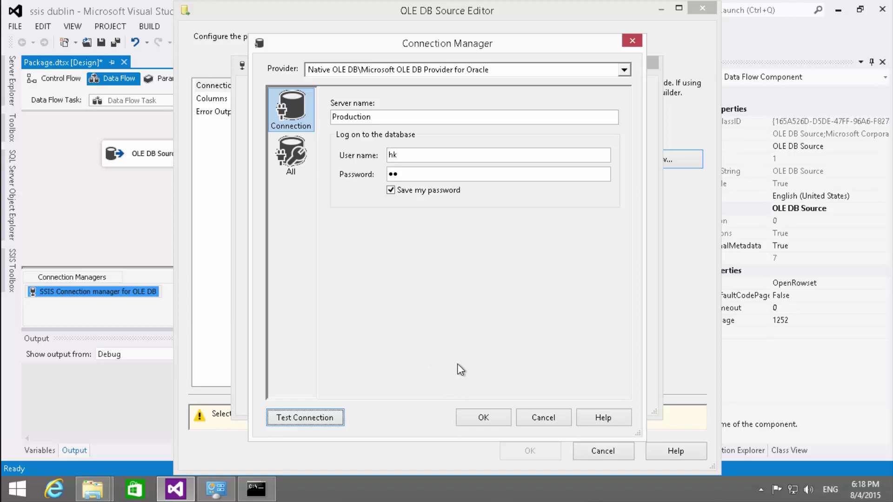
- Accept the new Production connection manager for the OLE DB Source and list the available tables
click(483, 418)
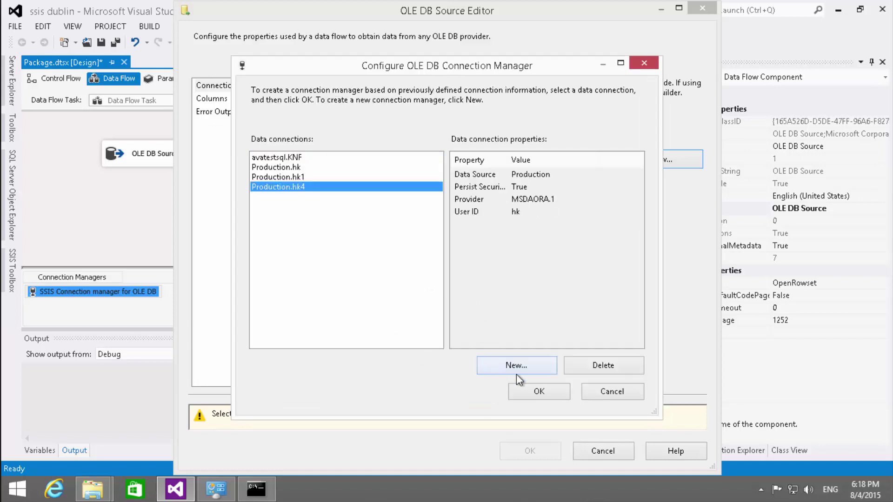
click(524, 394)
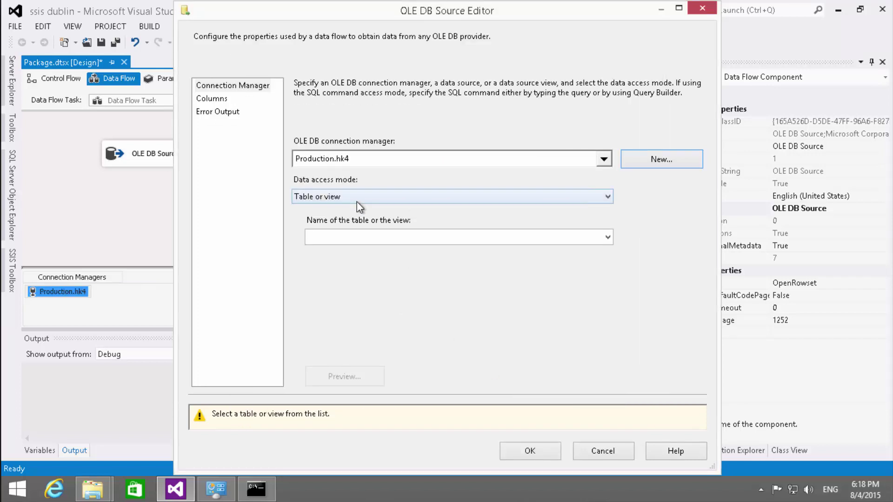
click(354, 240)
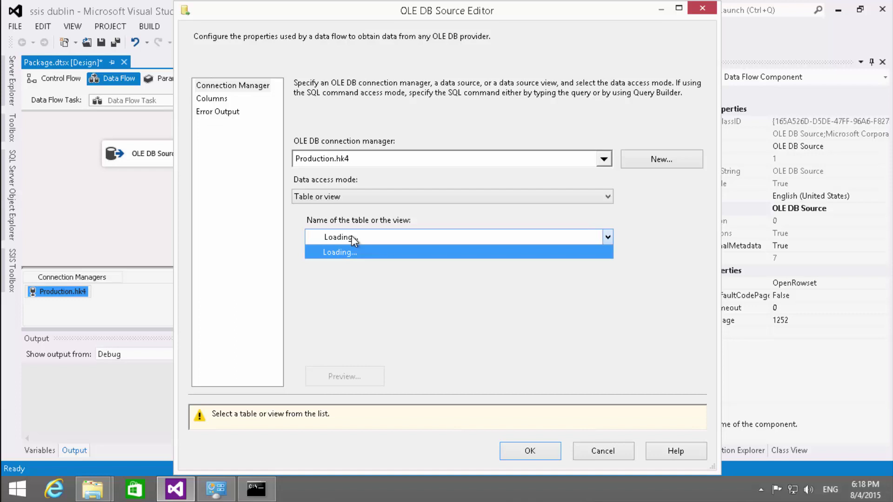
- In Oracle SQL Developer, collapse TABLE1's column list and close its data view
click(581, 8)
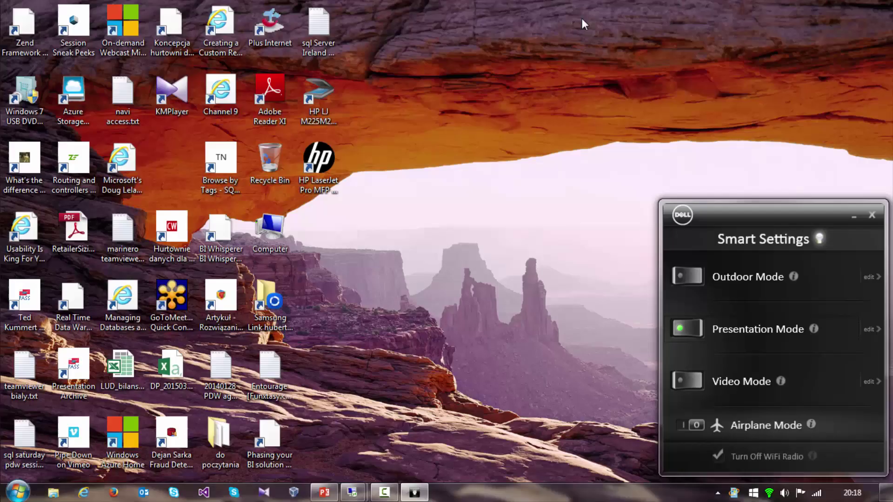
key(alt+Tab)
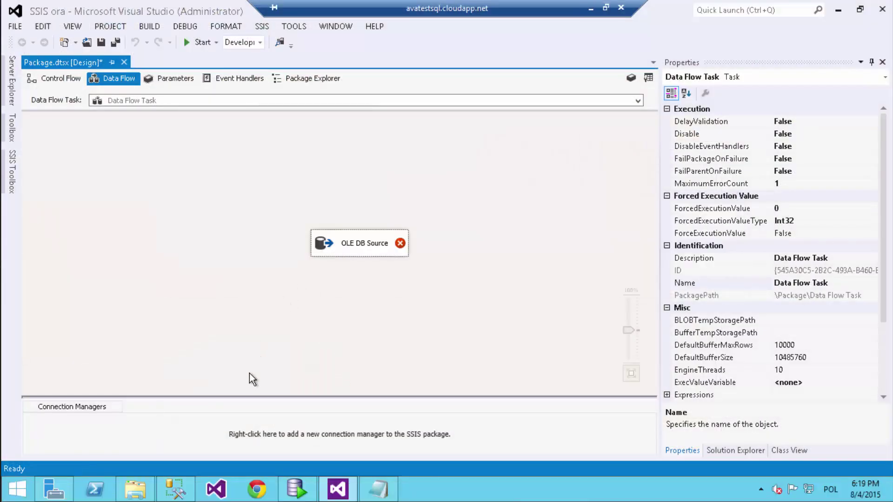
click(305, 482)
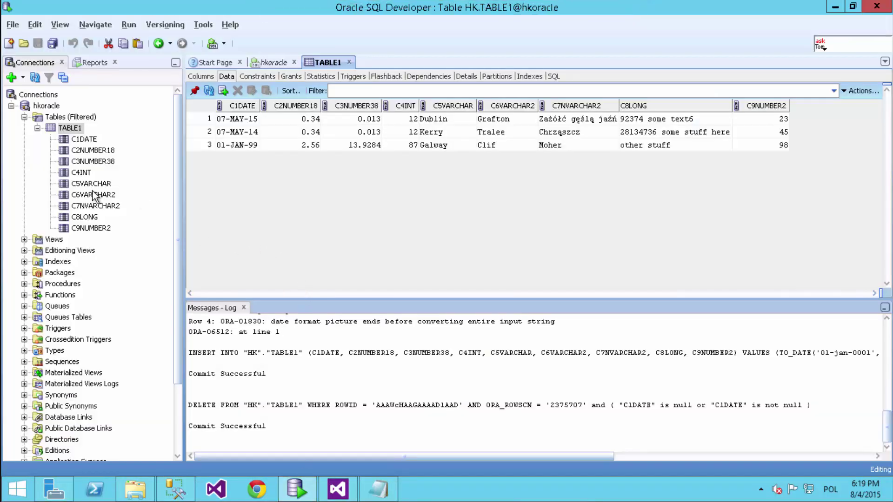
click(37, 128)
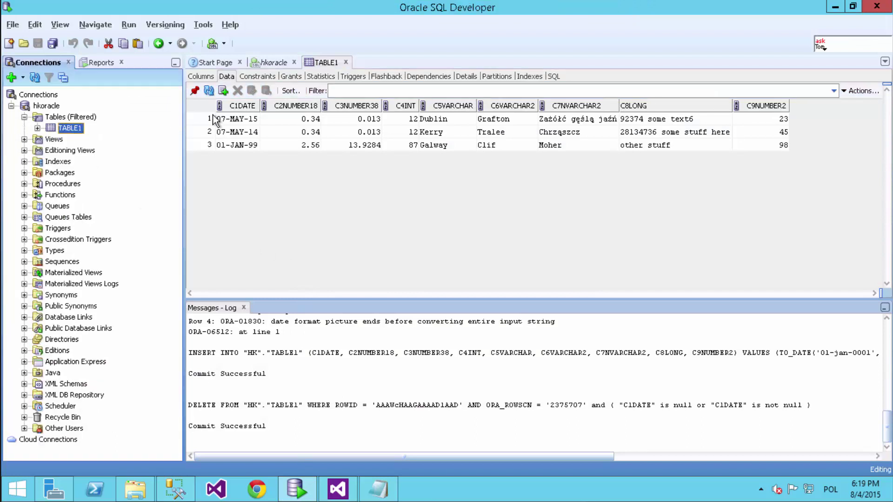
click(344, 61)
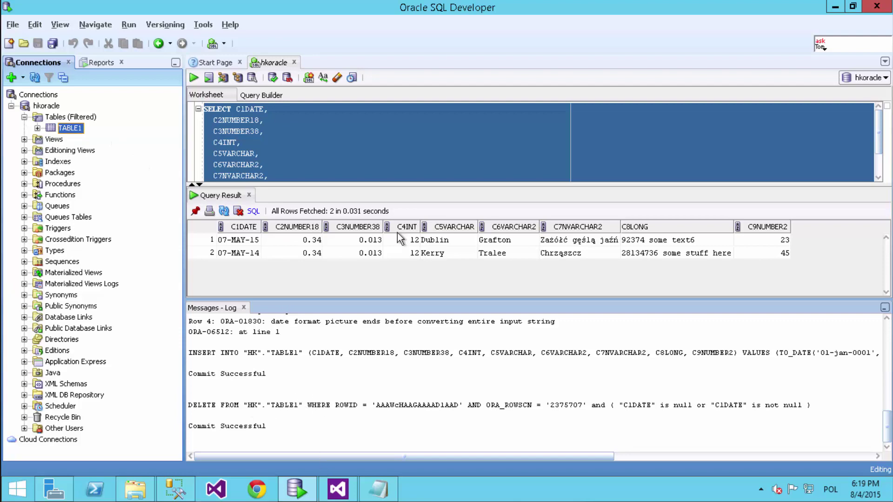
- Minimize the SQL Developer session and return to the Visual Studio remote session
mouse_move(514, 5)
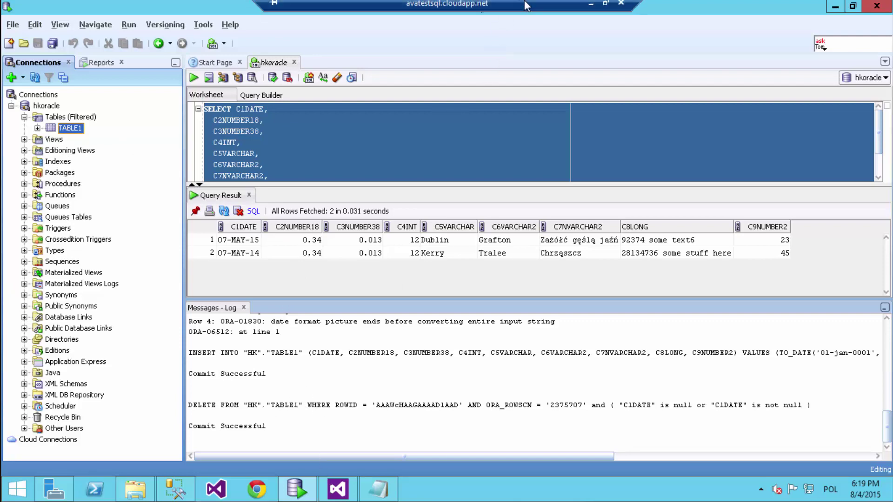
click(589, 8)
key(alt+Tab)
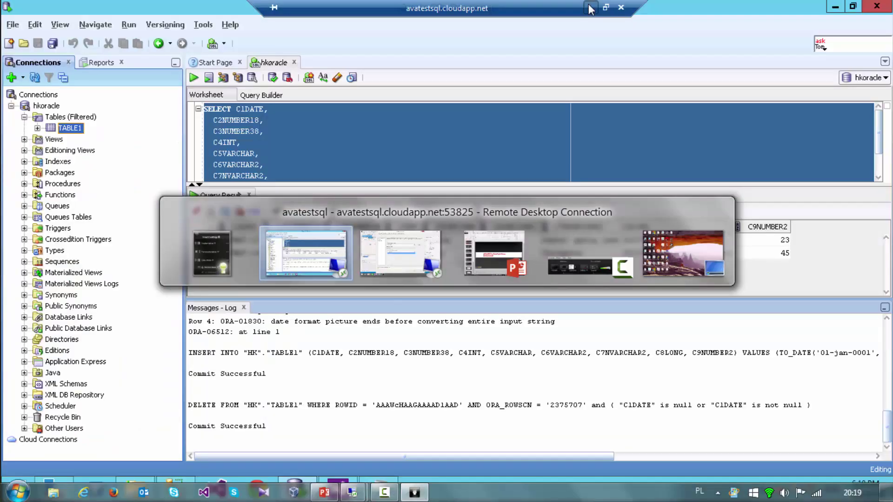
key(alt+Tab)
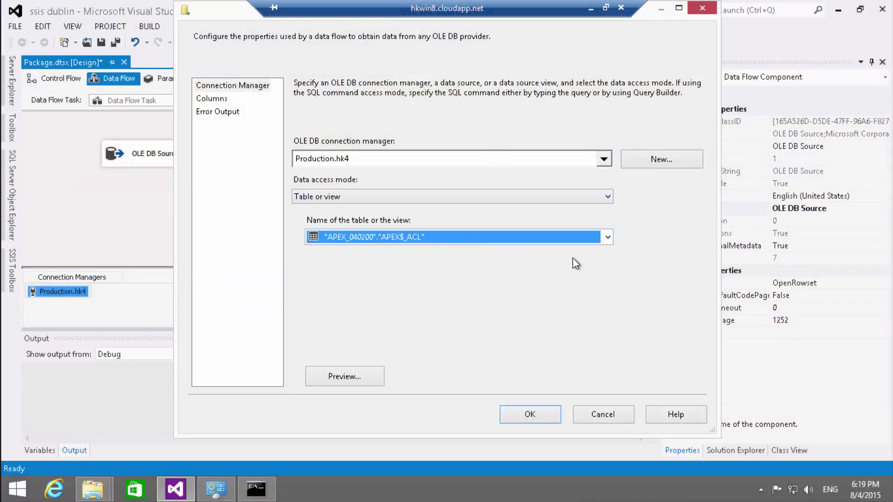
- Switch the OLE DB Source to SQL command mode with the query SELECT * FROM HK.TABLE1
click(608, 237)
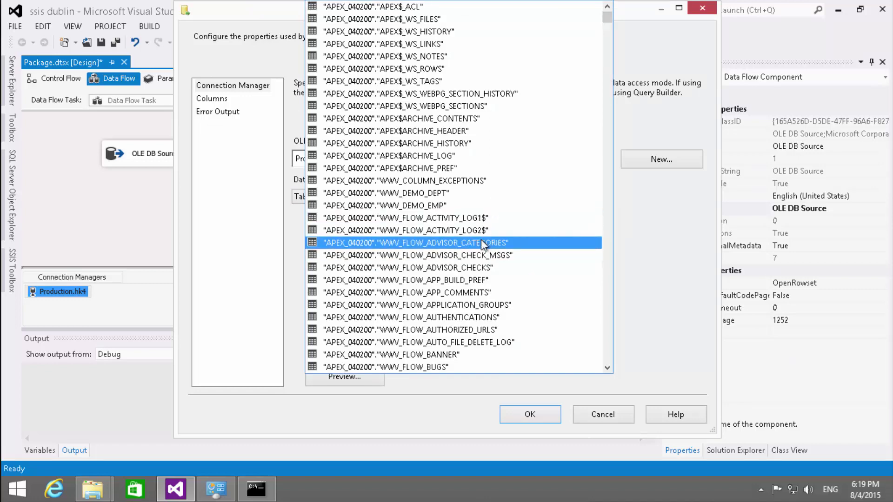
scroll(465, 237, down, 20)
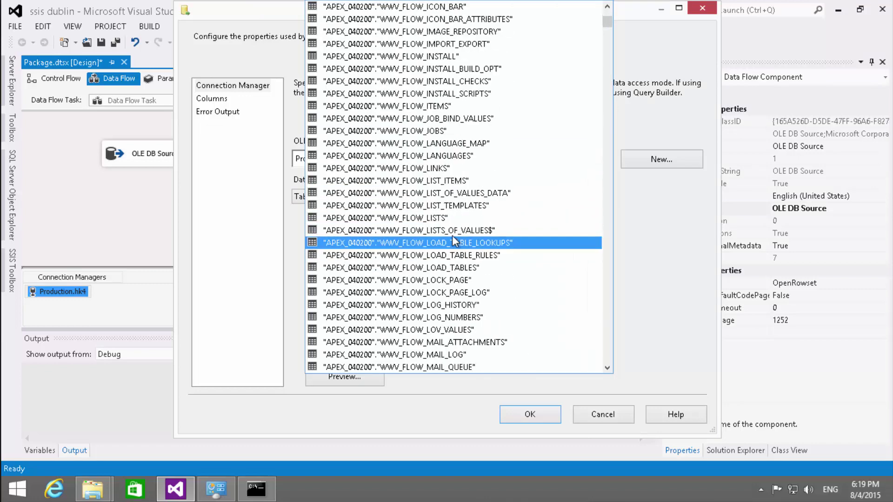
scroll(452, 243, down, 6)
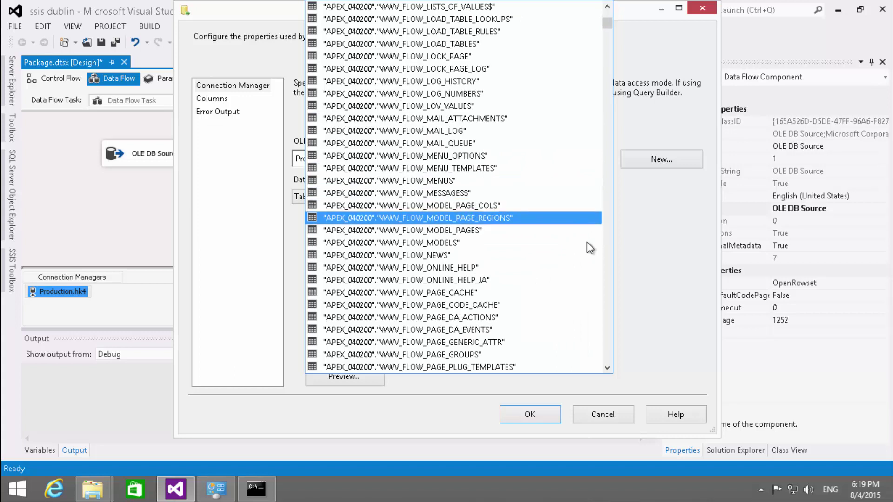
click(637, 271)
click(334, 203)
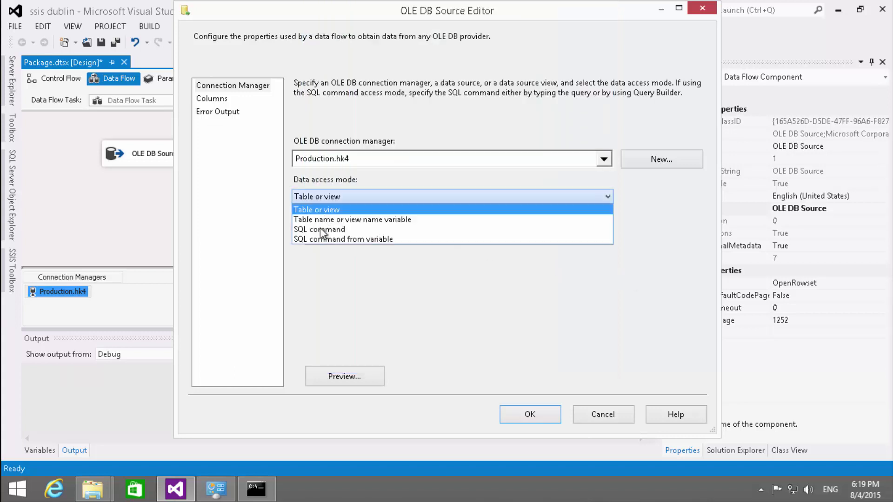
click(320, 227)
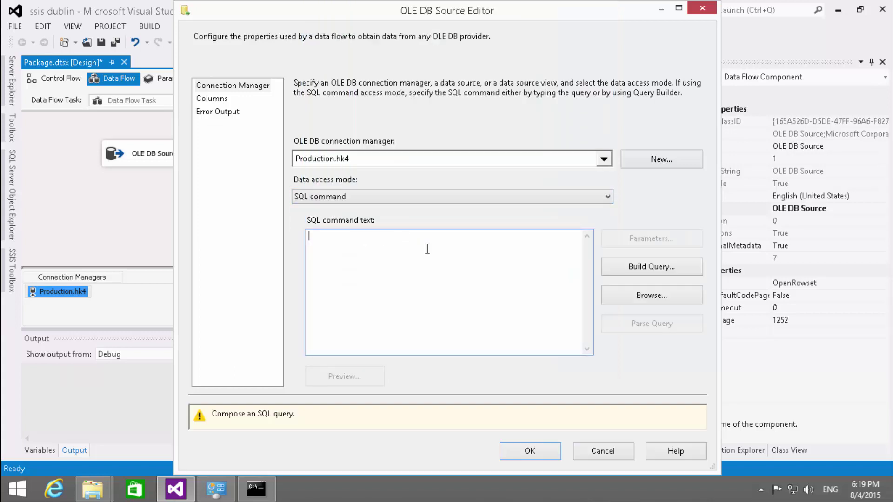
text(SELECT)
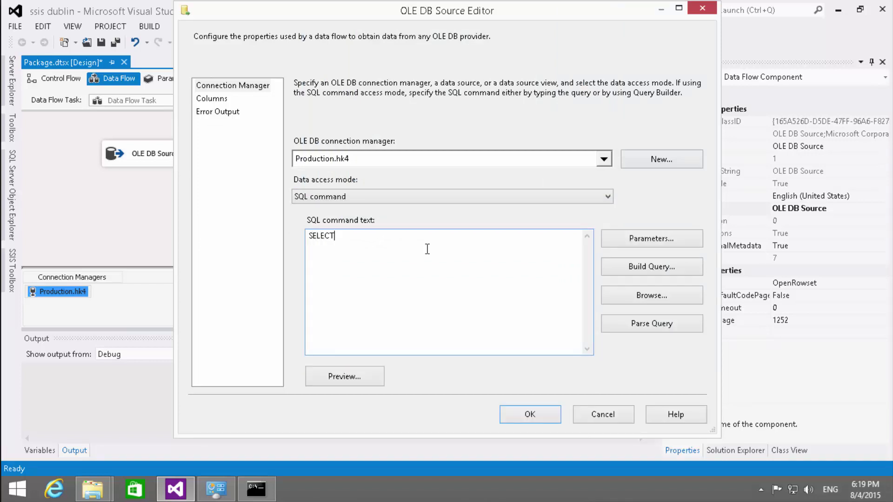
text( * )
text(FROM)
text(HK.TABN)
key(BackSpace)
text(LE1)
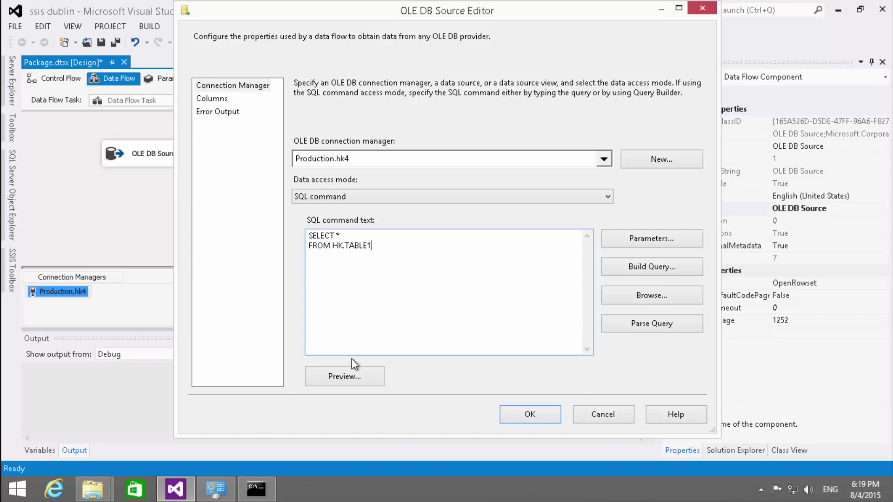
- Preview the query's 3 rows past the code page warning, then show the column mappings
click(341, 369)
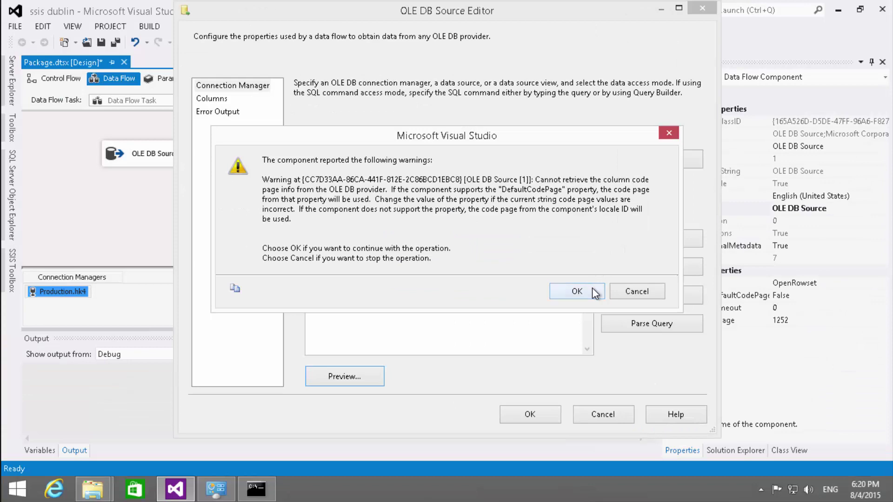
click(598, 441)
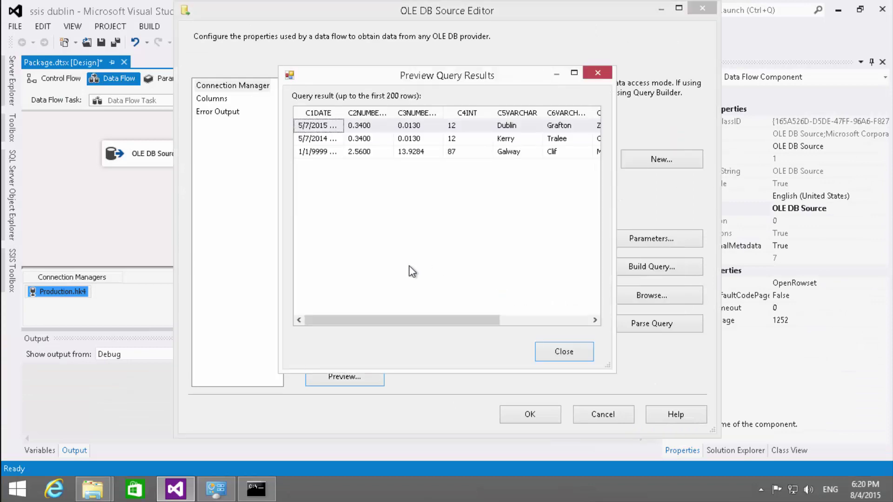
click(548, 355)
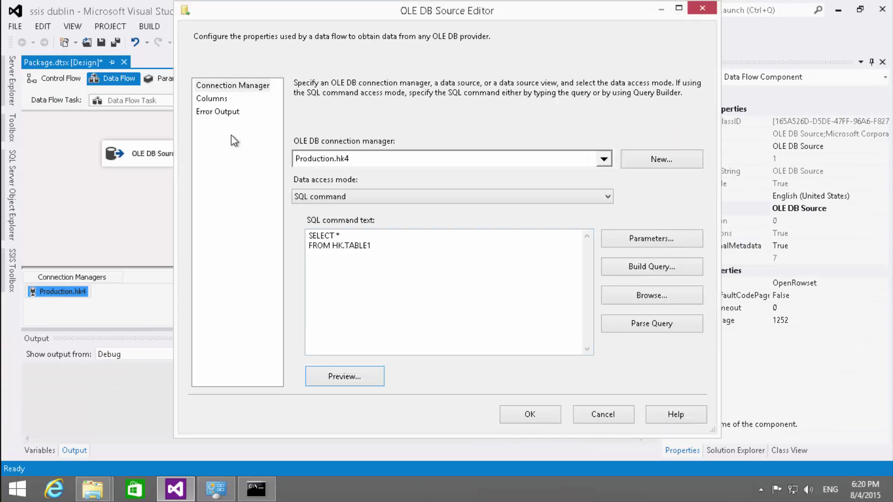
click(222, 97)
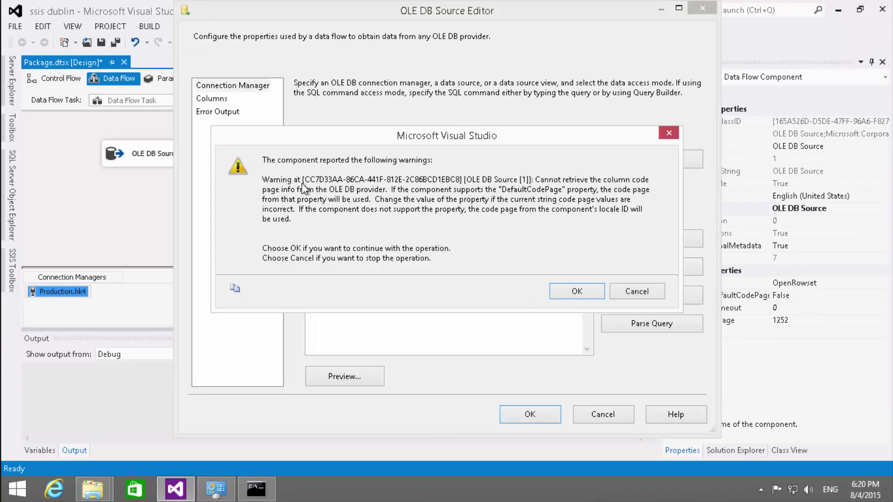
click(593, 290)
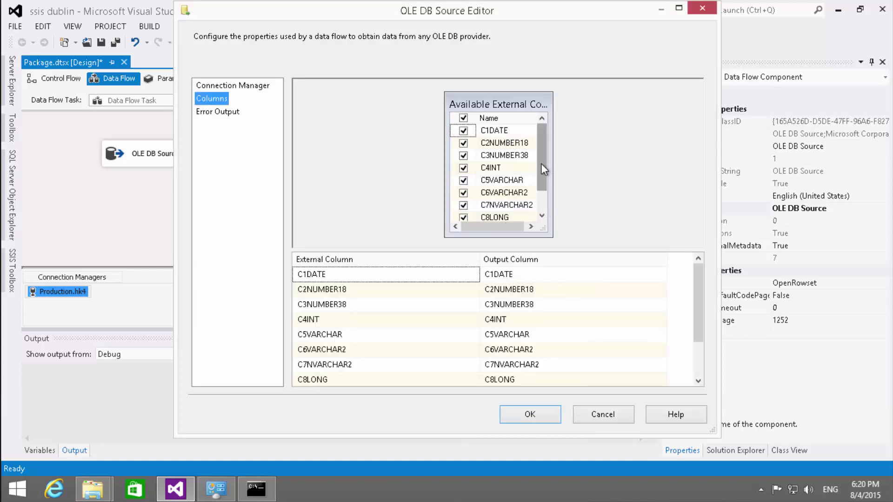
scroll(541, 163, down, 1)
scroll(543, 191, up, 1)
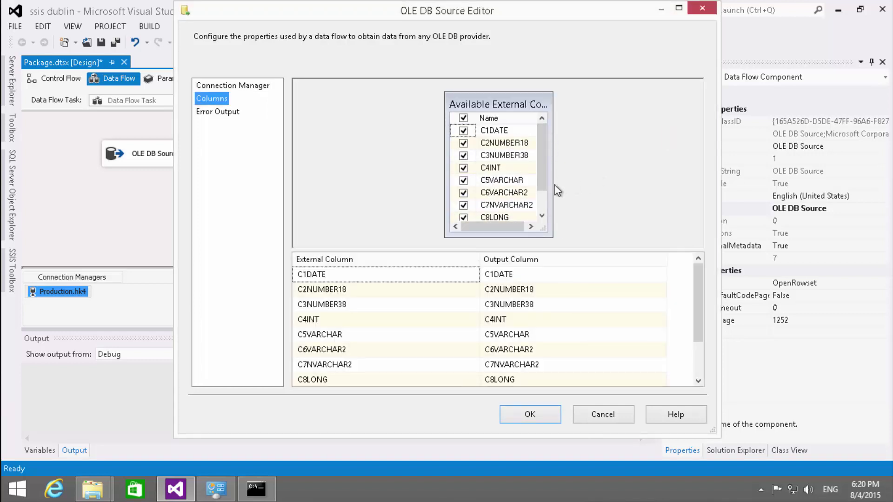
drag(552, 237, 561, 254)
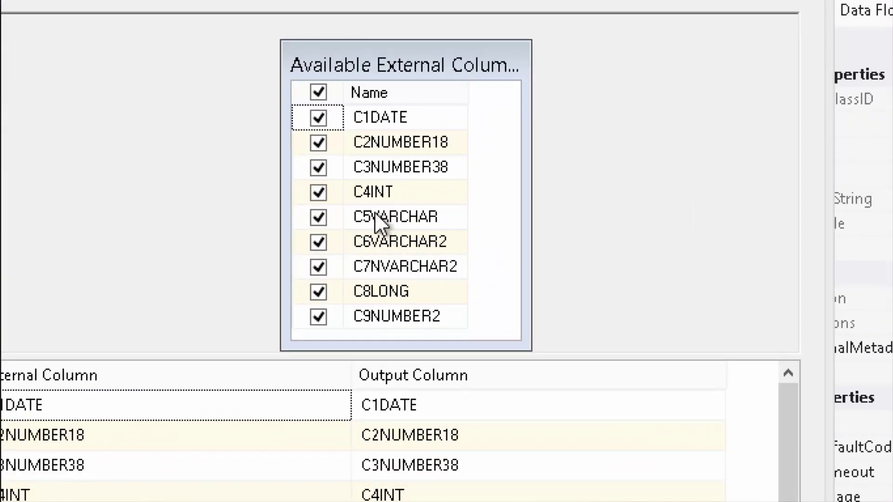
- Resize the Available External Columns panel to list every column from C1DATE to C9NUMBER2
mouse_move(376, 213)
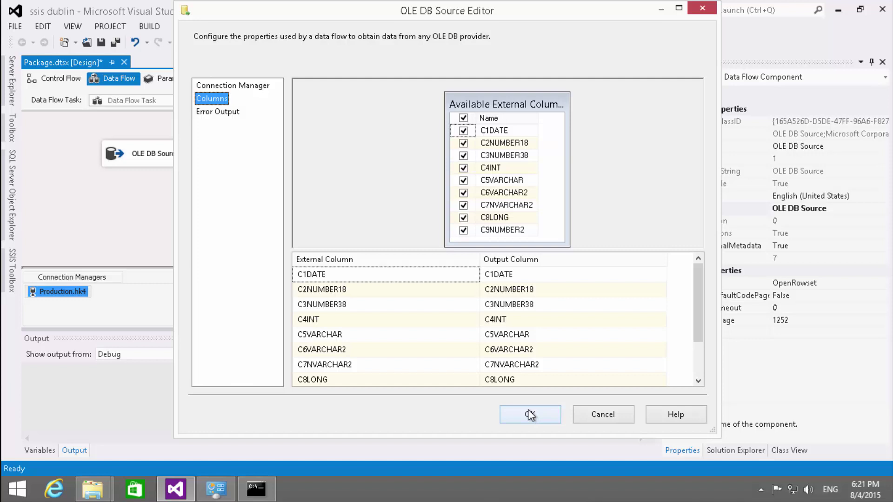
- Close the source editor, place an OLE DB Destination below it, and connect the source output
click(528, 410)
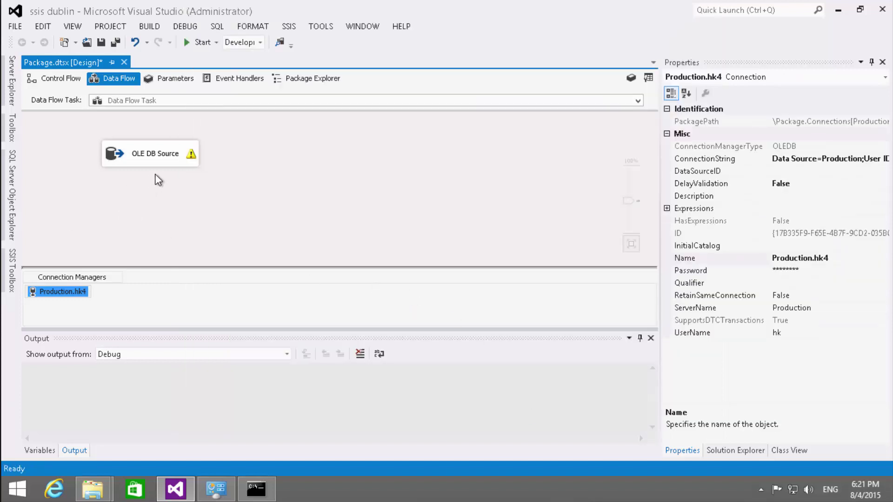
mouse_move(12, 272)
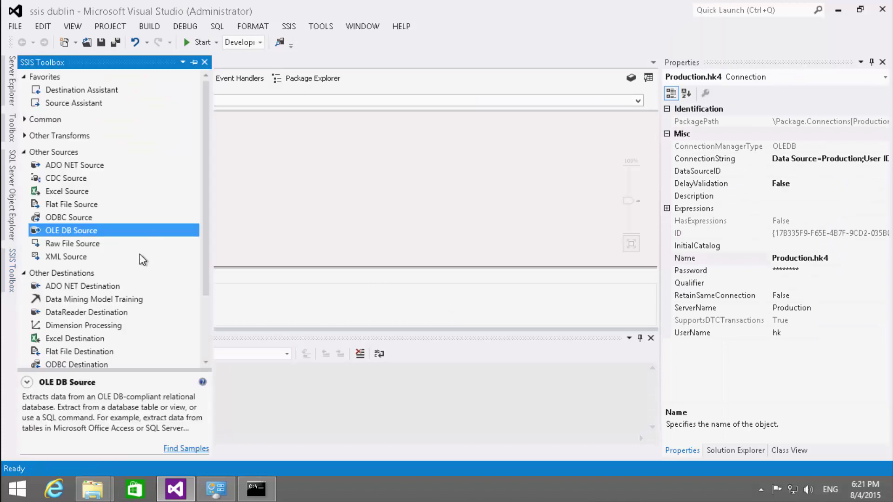
scroll(145, 307, down, 2)
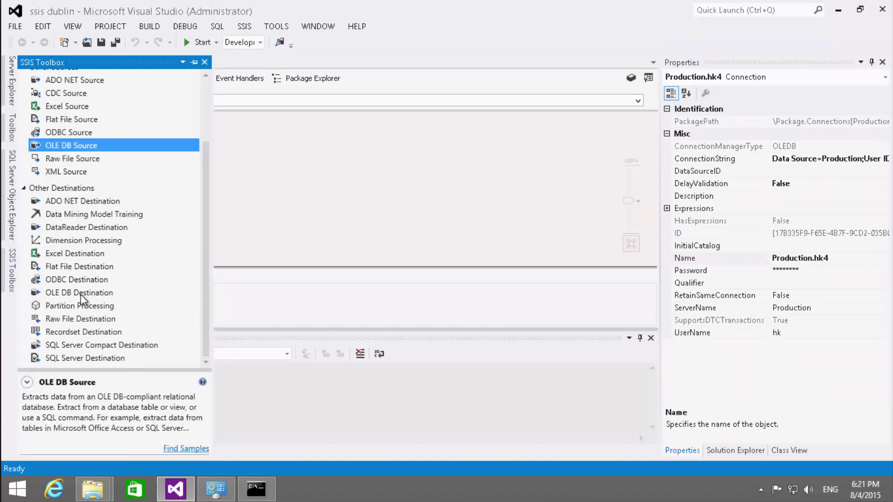
drag(80, 295, 117, 220)
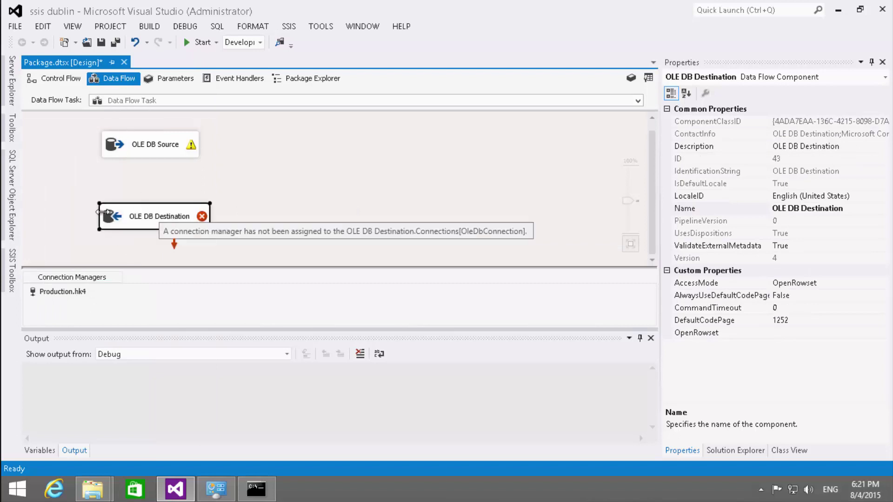
click(139, 153)
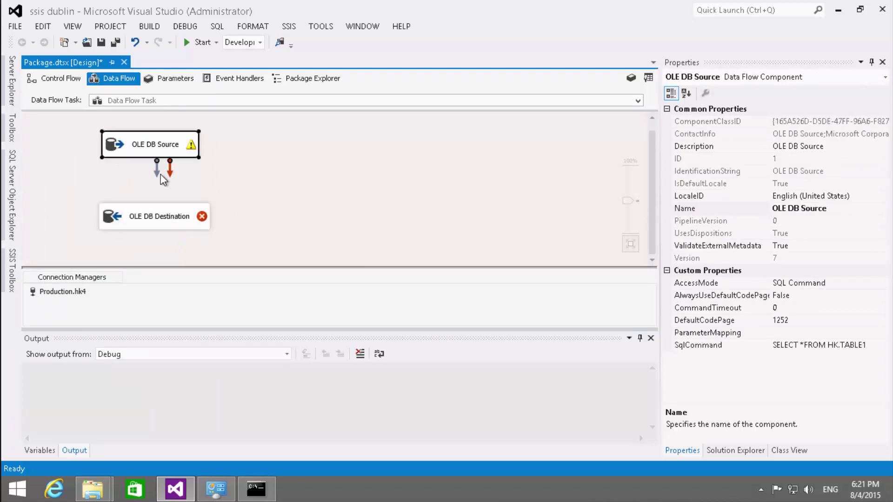
drag(156, 167, 154, 214)
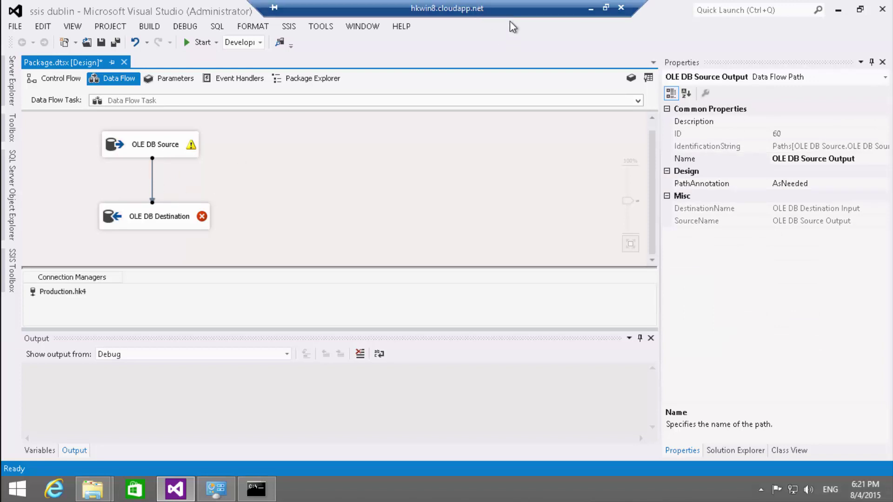
click(577, 6)
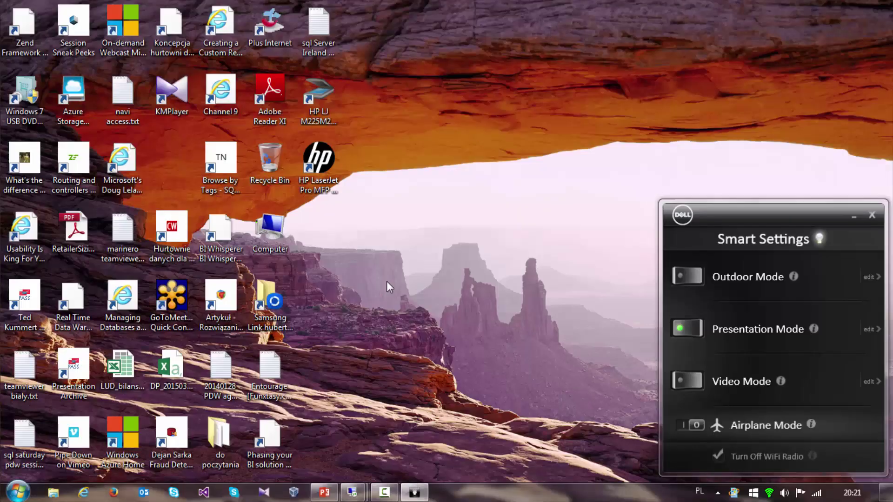
- Open TABLE1's Edit Table dialog and check C2NUMBER18 (precision 18), C3NUMBER38 (38) and C4INT
key(alt+Tab)
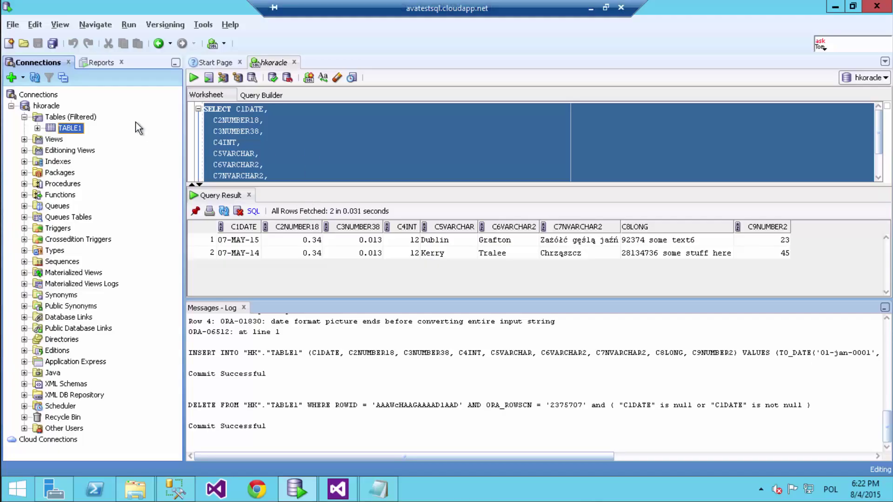
right_click(74, 127)
click(100, 133)
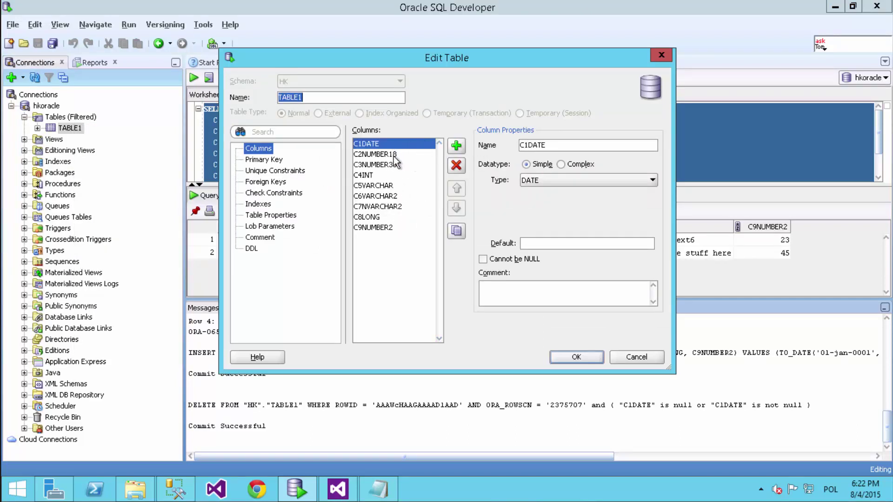
click(396, 155)
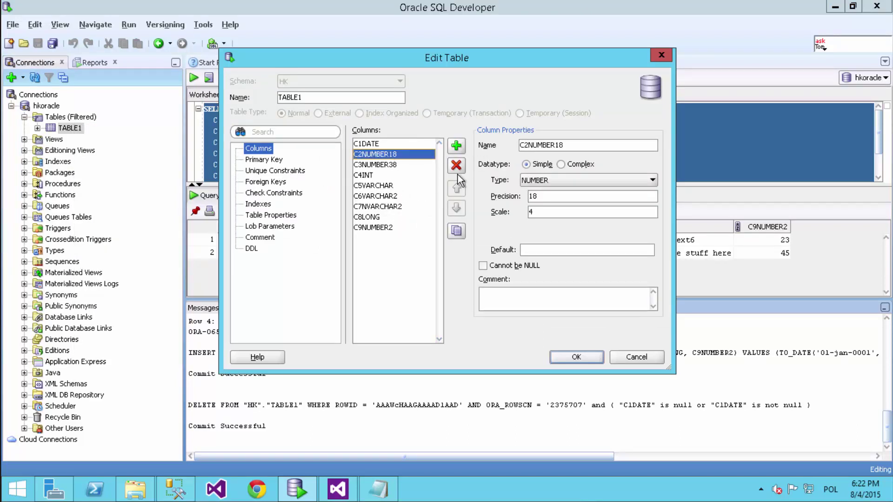
click(541, 196)
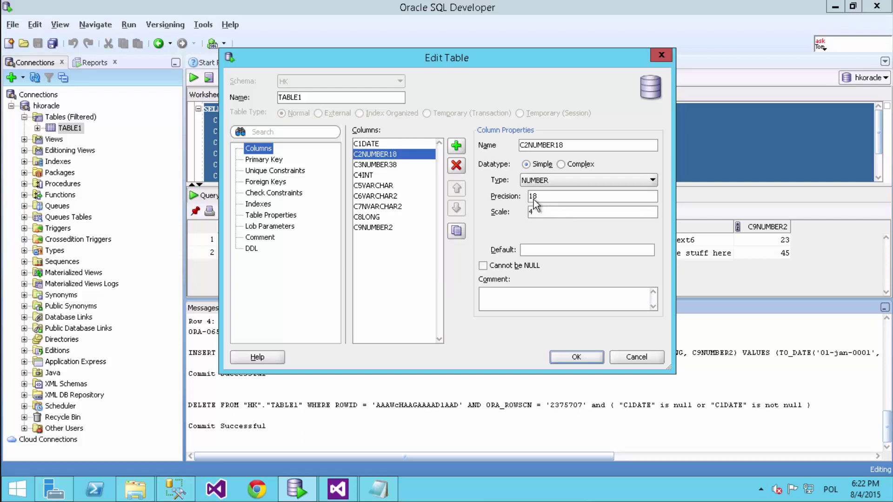
click(391, 165)
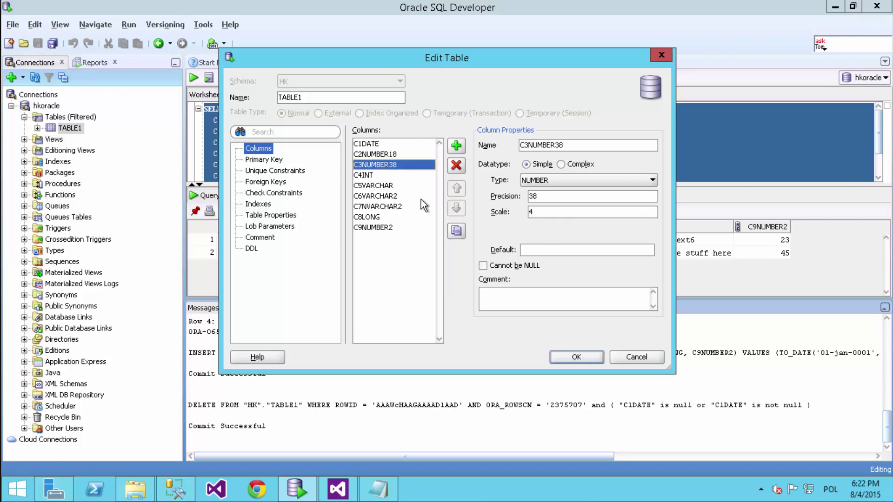
click(551, 197)
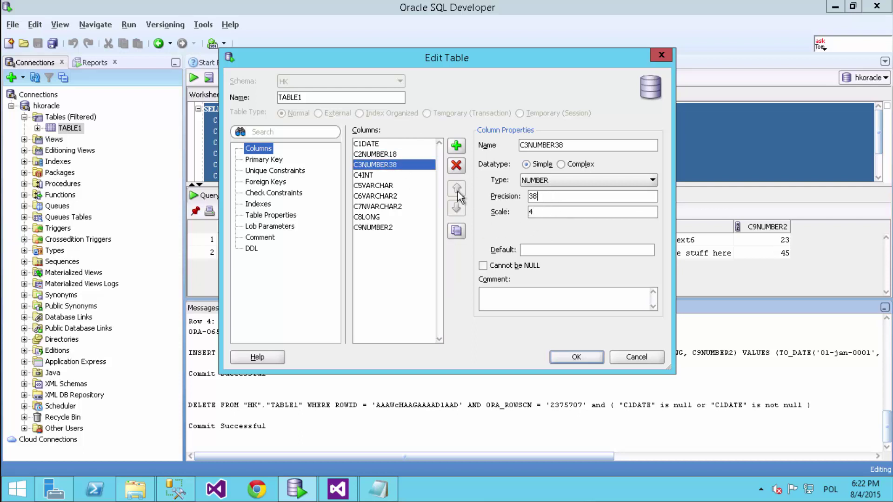
click(372, 175)
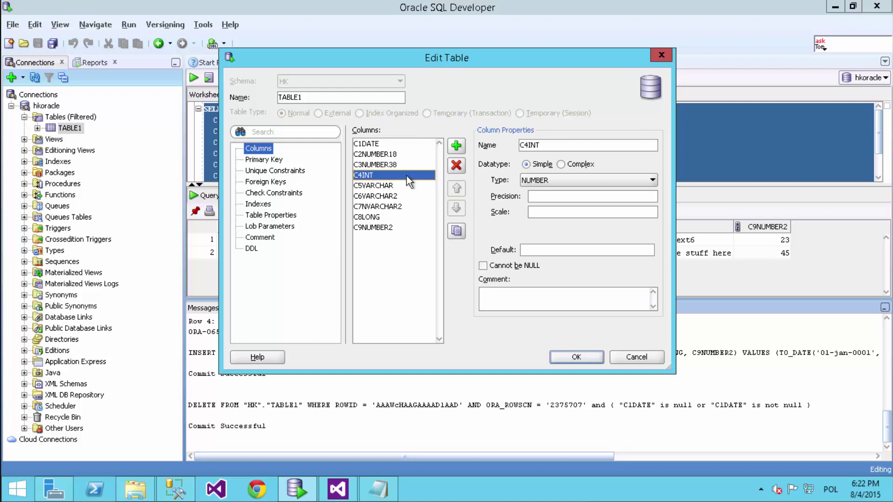
- Check the types of C5VARCHAR through C9NUMBER2 (NUMBER(2,0)) and close the dialog unchanged
click(393, 186)
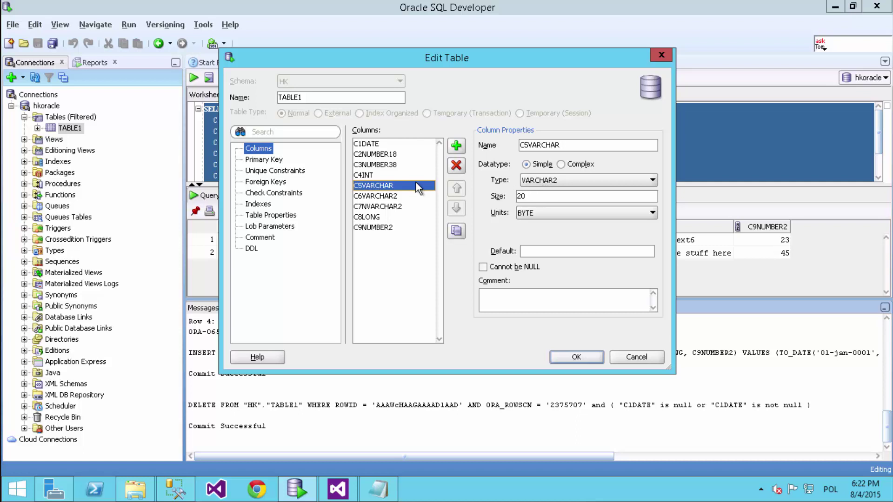
click(388, 196)
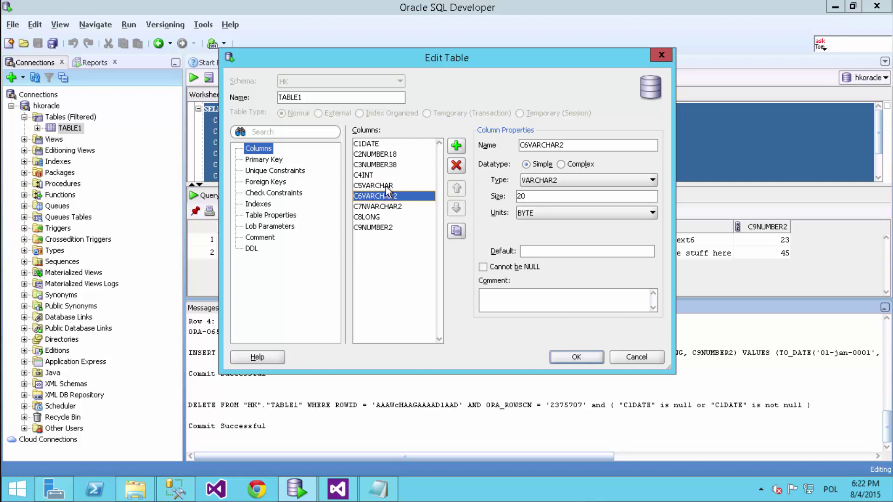
click(387, 186)
click(389, 207)
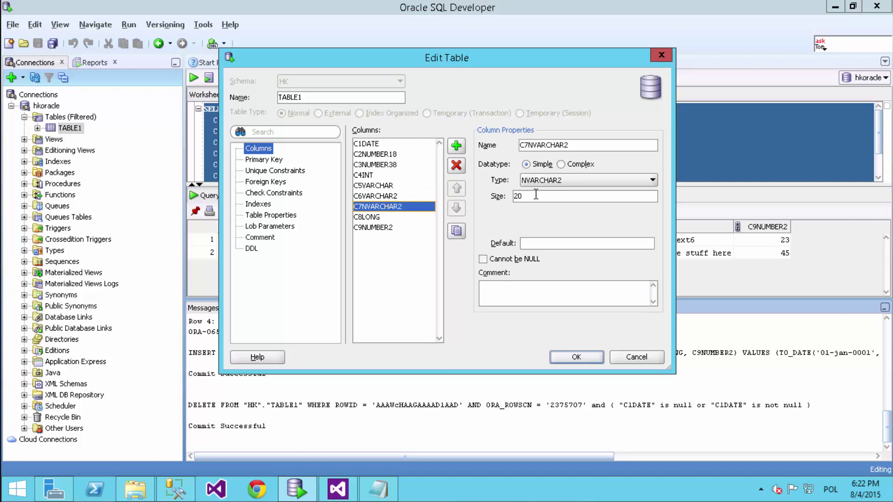
click(377, 217)
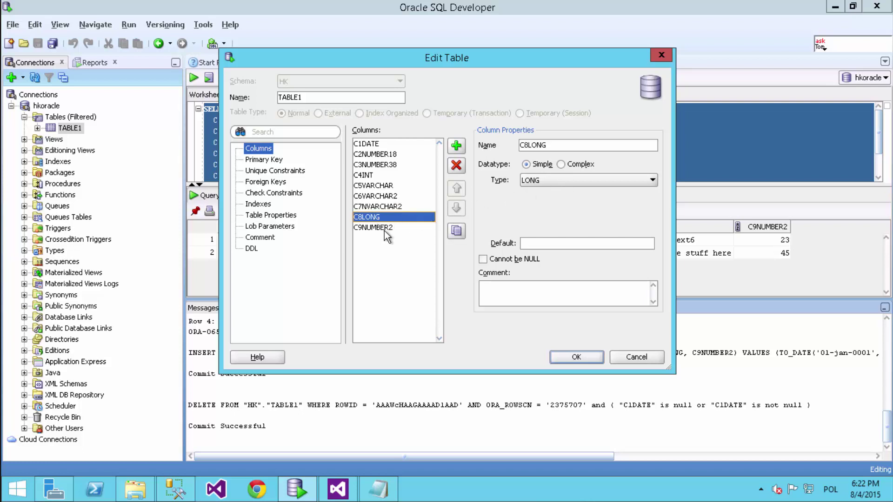
click(386, 232)
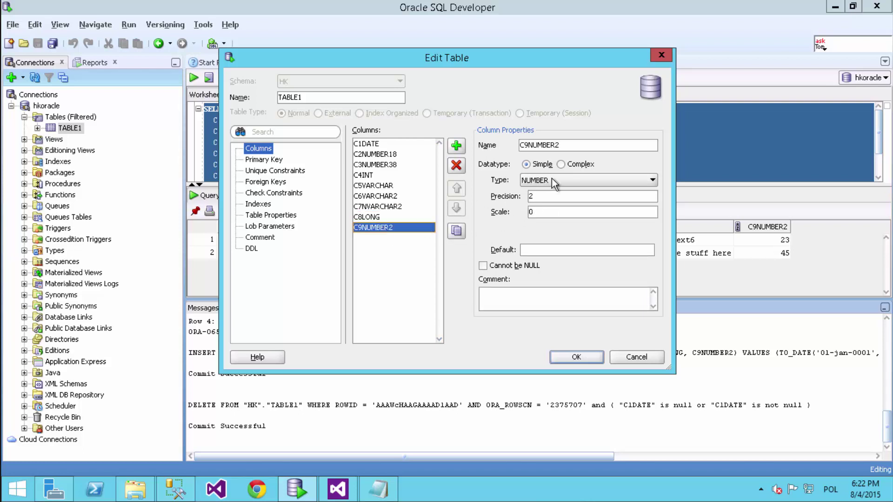
click(542, 197)
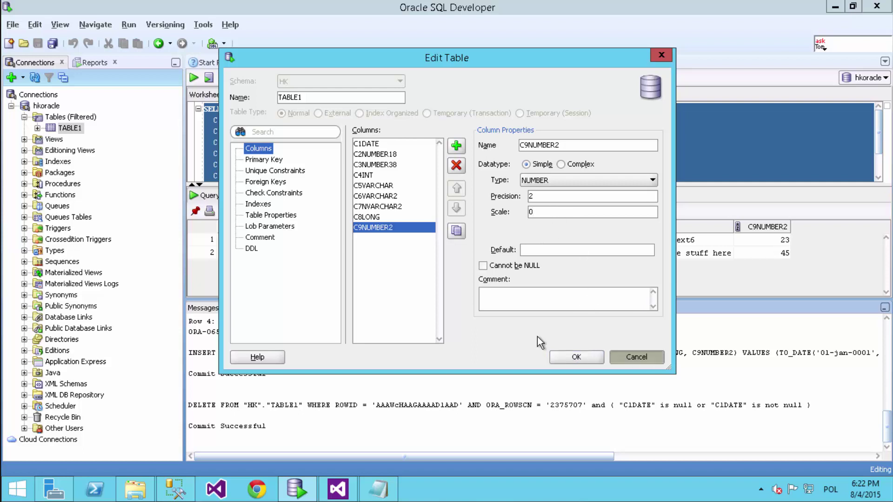
click(575, 356)
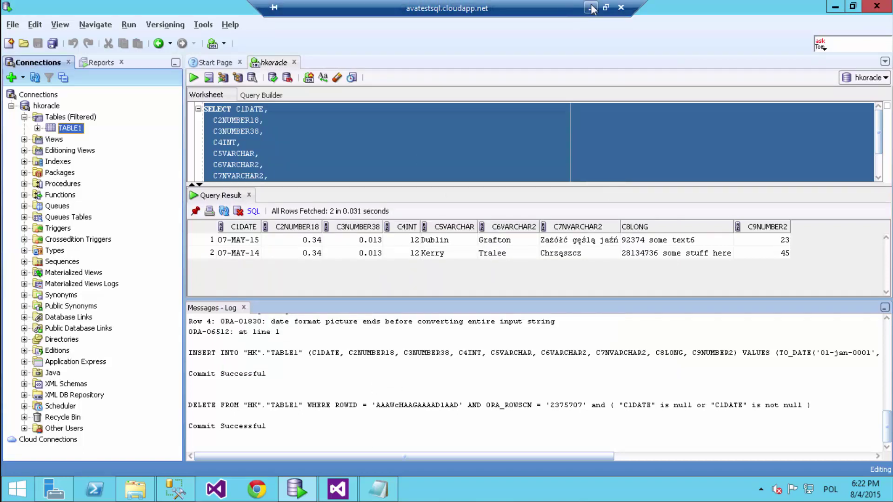
click(591, 7)
- Open the data flow path's Metadata page, widen Data Type, and inspect C2NUMBER18 through C4INT
key(alt+Tab)
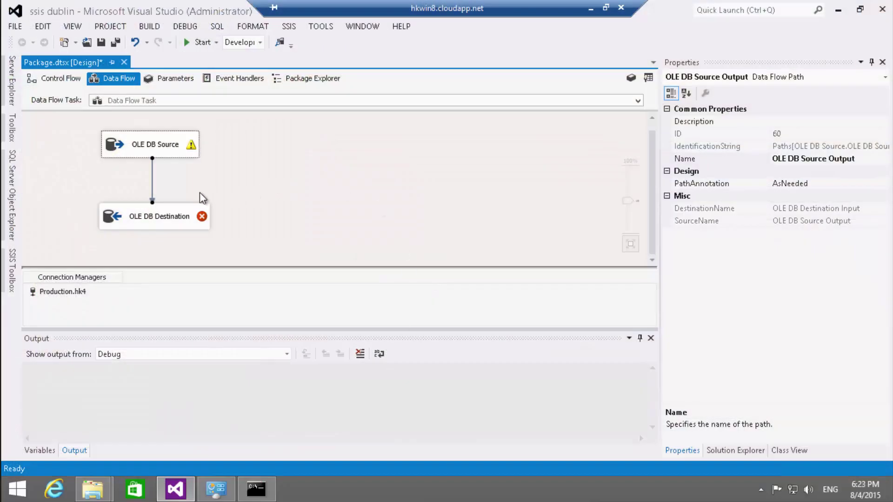
double_click(153, 187)
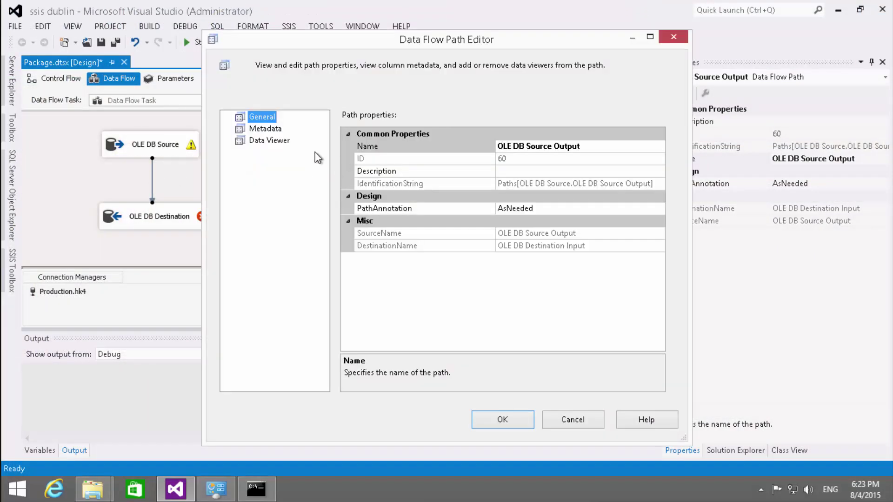
click(265, 130)
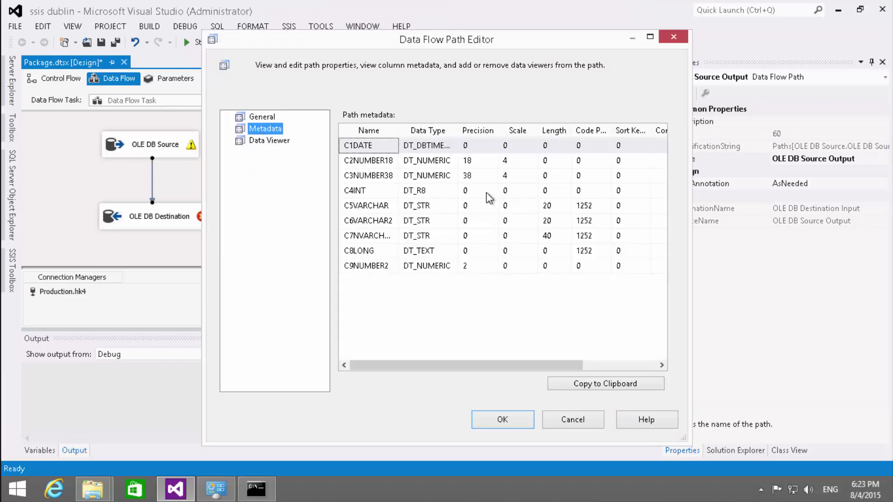
double_click(457, 130)
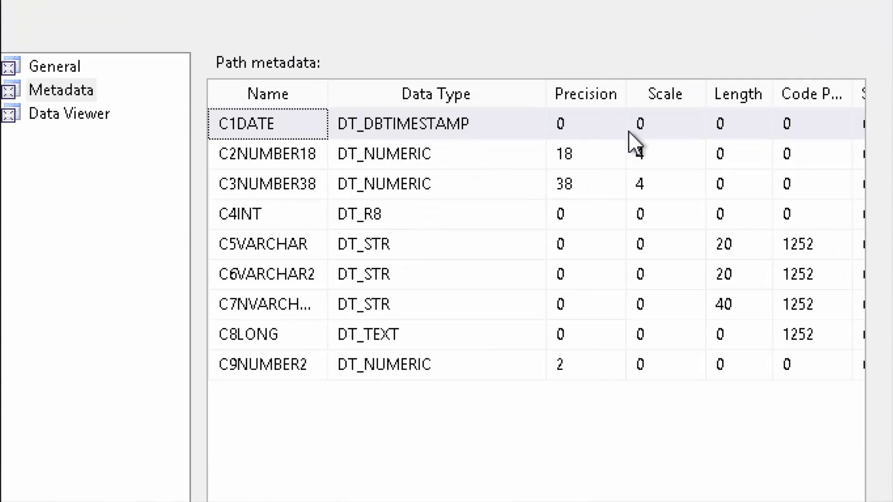
click(594, 158)
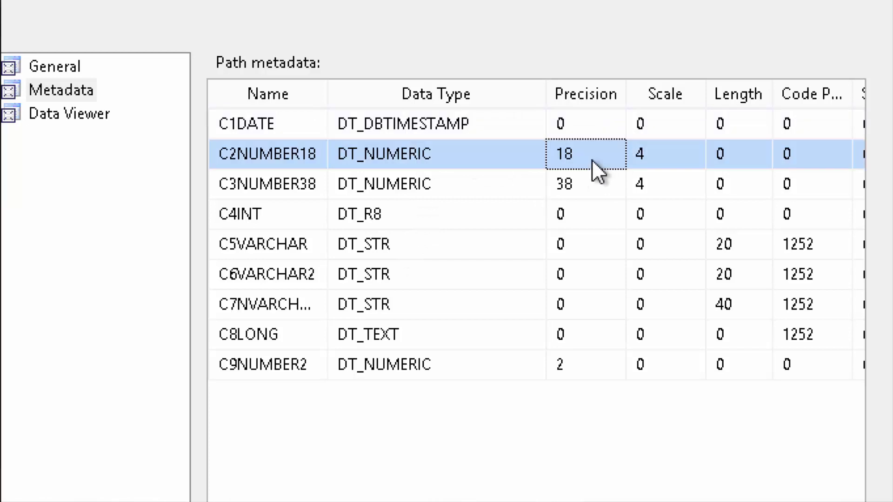
click(593, 183)
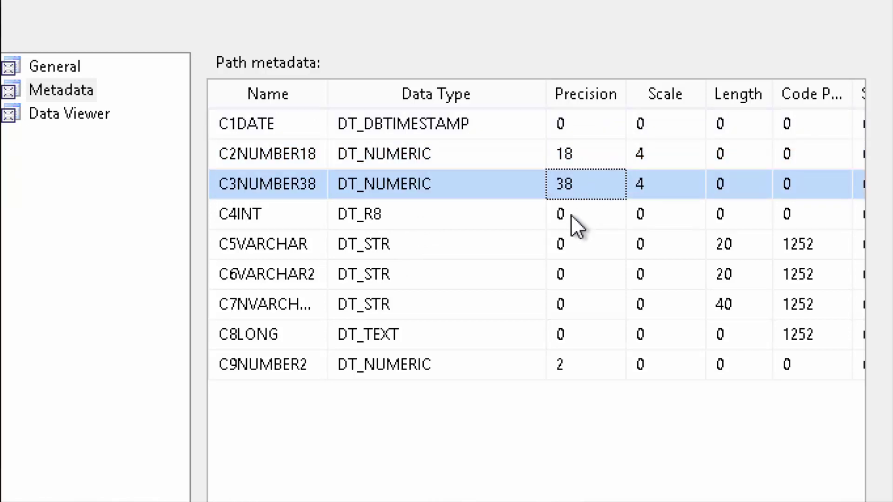
click(479, 217)
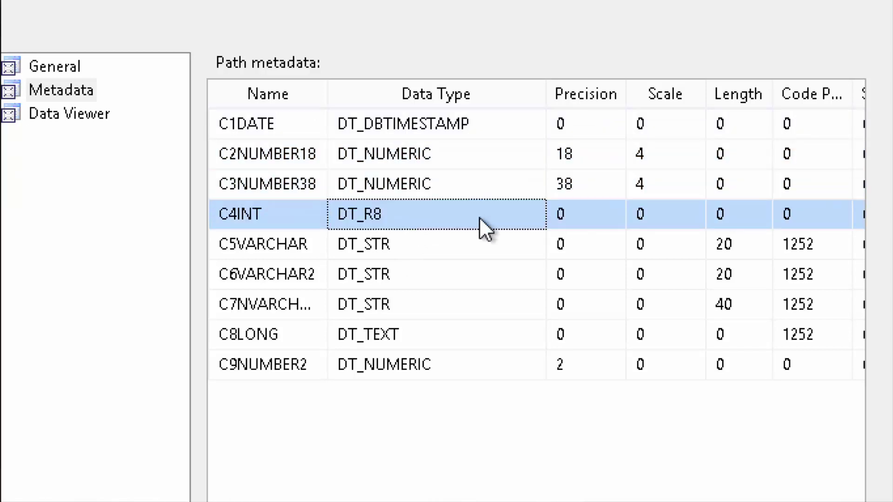
- Inspect C5VARCHAR through C9NUMBER2, noting code page 1252 on string columns, then close the editor
click(461, 243)
click(451, 300)
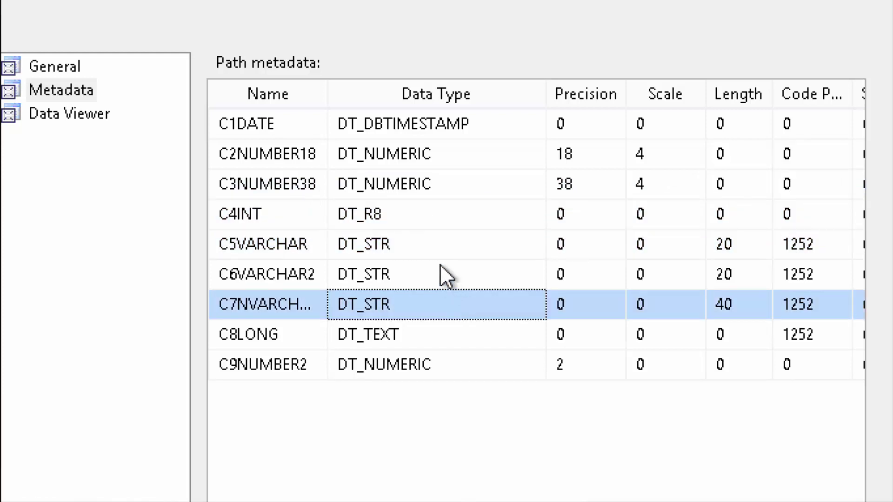
click(443, 274)
key(Up)
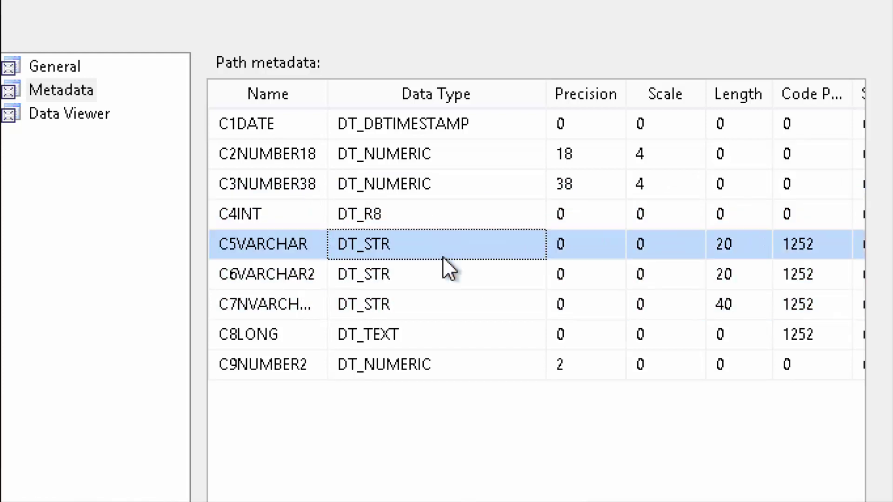
key(Down)
key(Down)
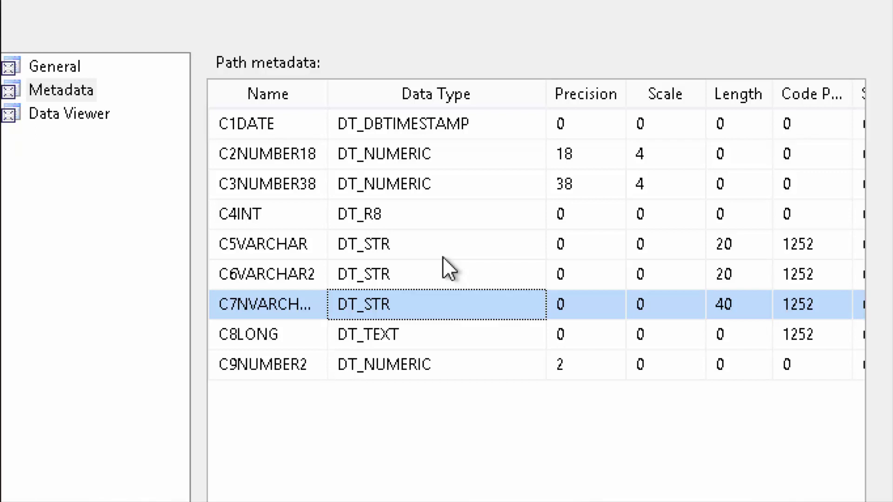
key(Down)
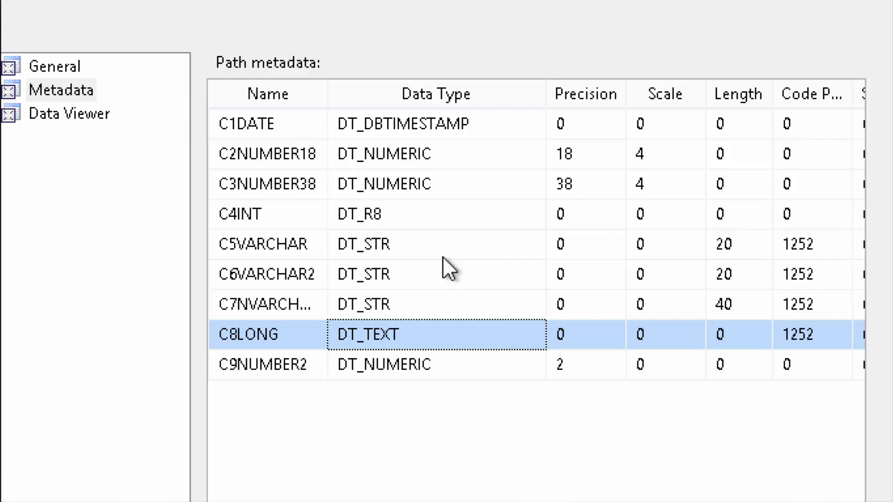
key(Down)
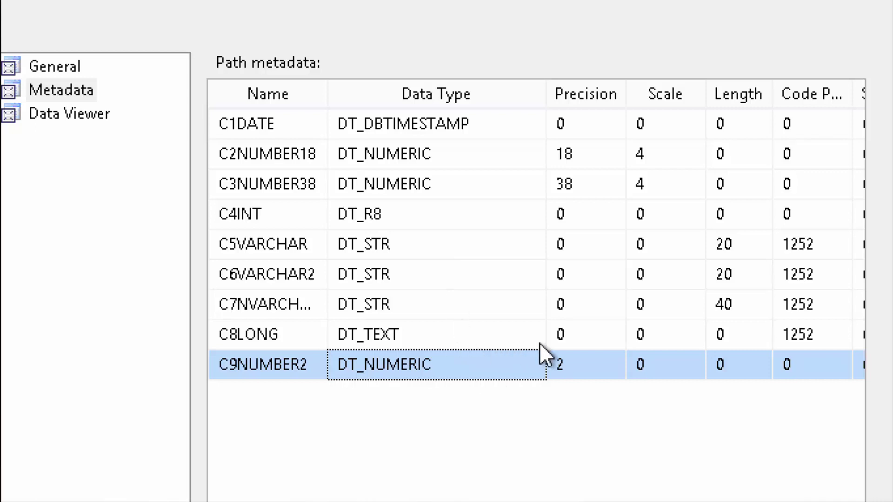
key(Return)
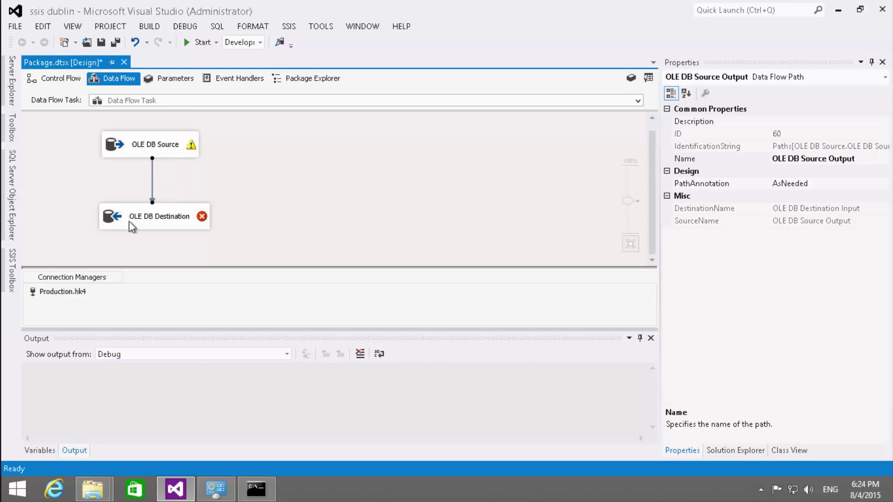
mouse_move(192, 144)
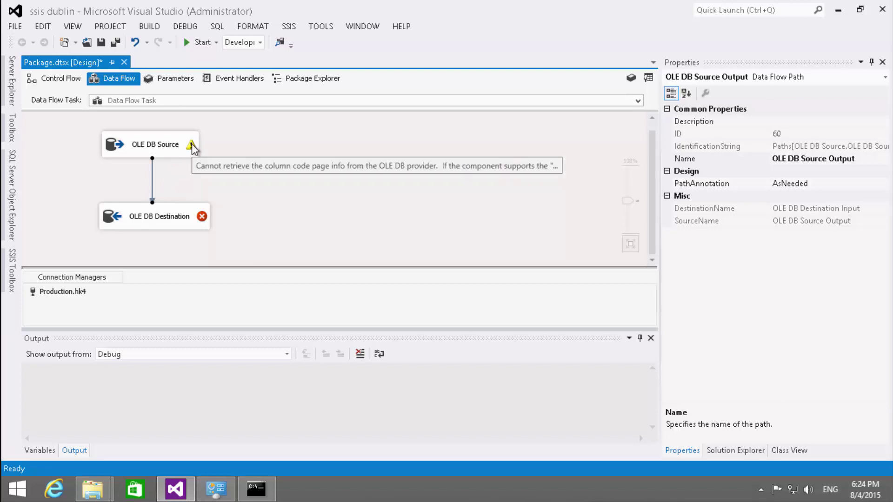
- Point the OLE DB Destination at [dbo].[Table1DestMSOle] via a new avatestsql.KNF connection, mapping columns by name
double_click(154, 212)
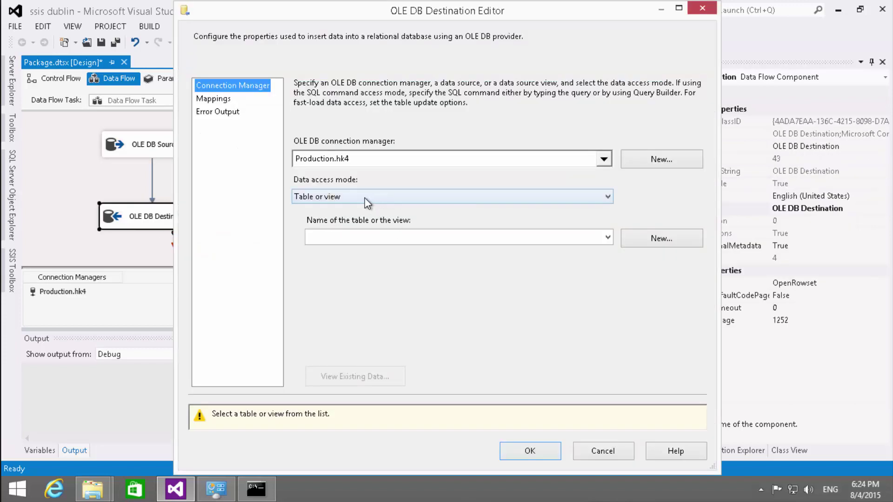
click(362, 155)
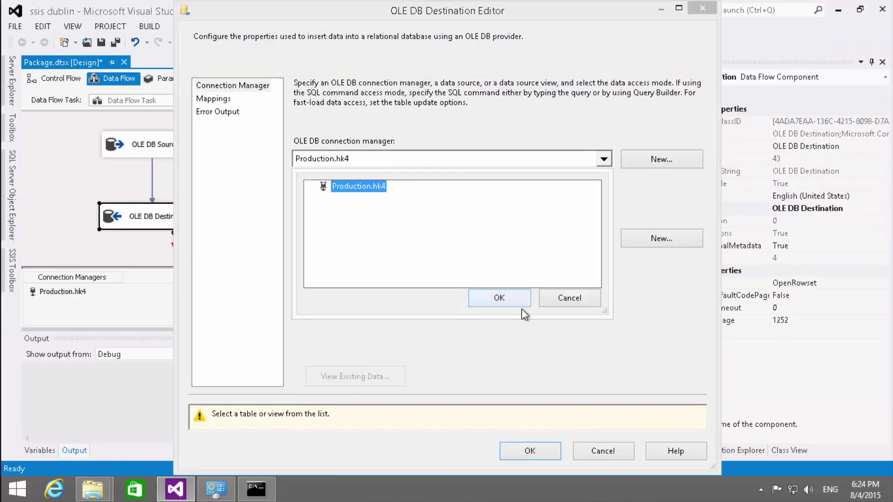
click(563, 300)
click(650, 158)
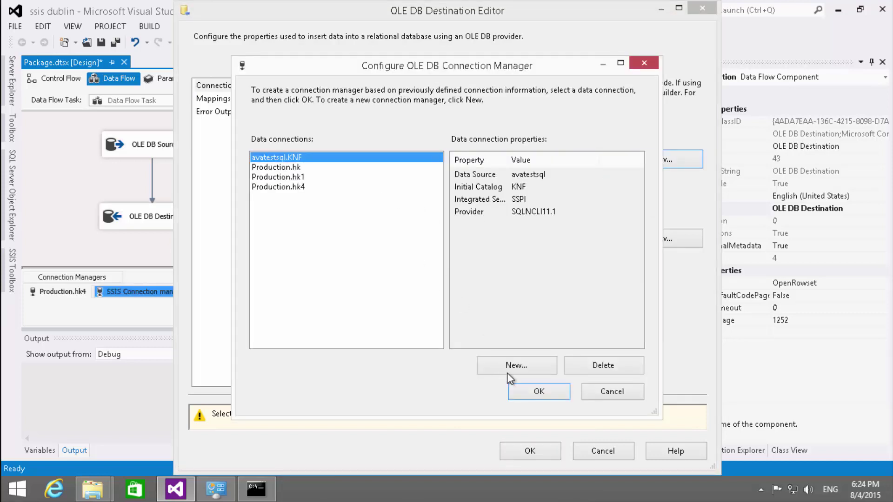
click(526, 389)
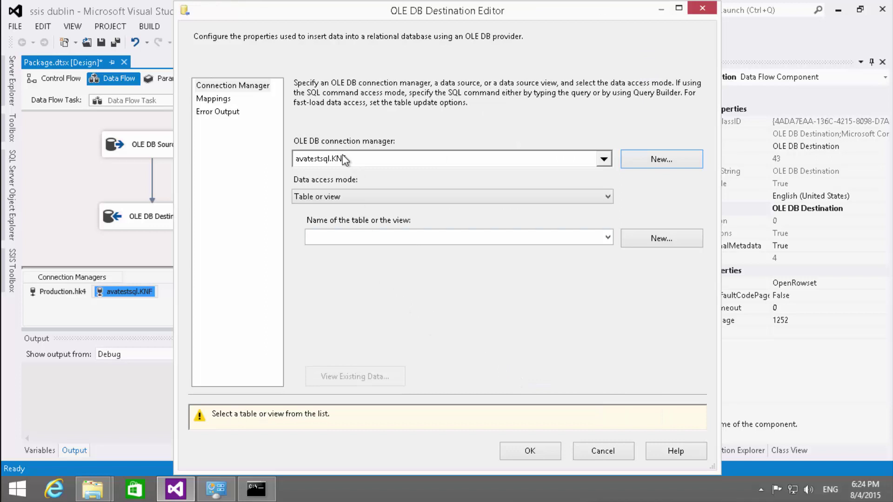
click(403, 238)
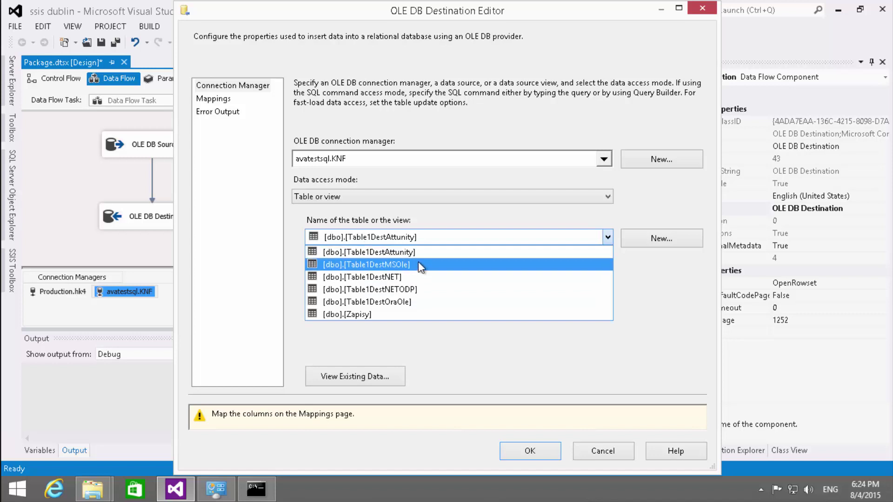
click(418, 264)
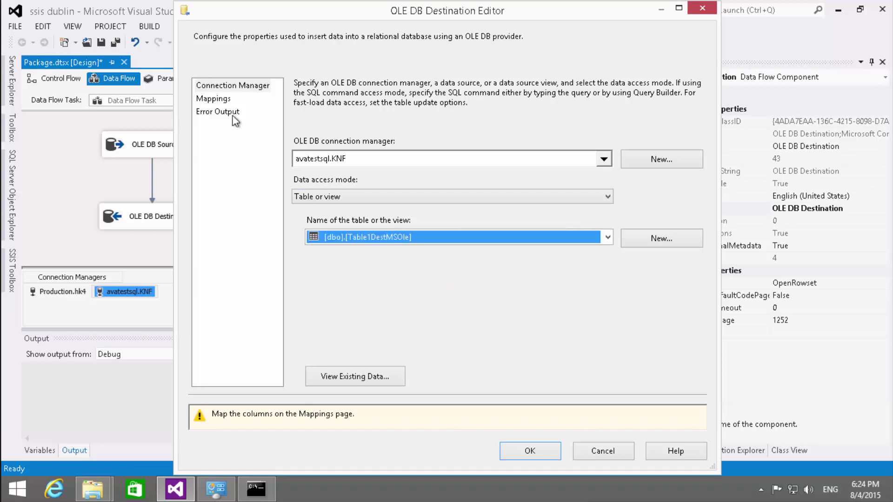
click(216, 99)
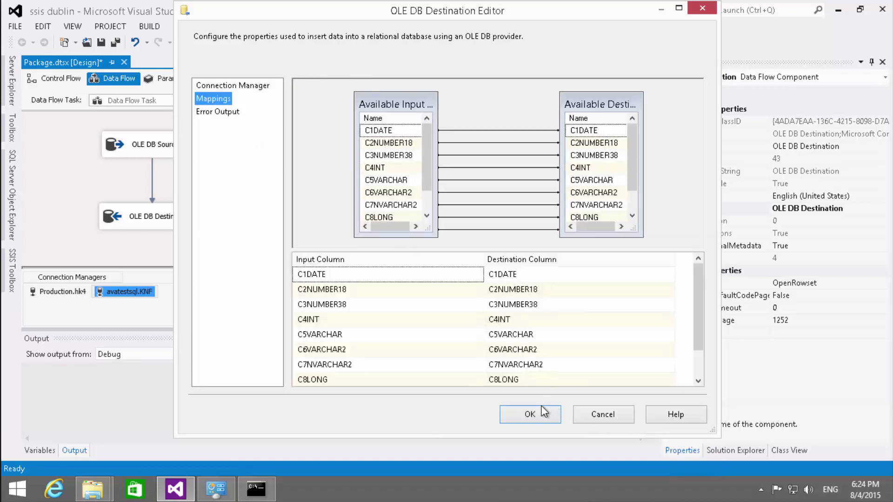
click(542, 414)
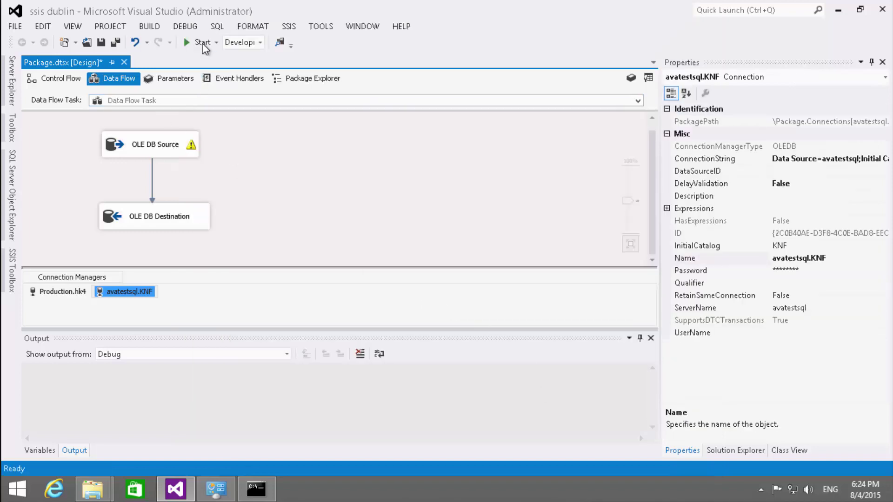
- Run the package, then show Table1DestMSOle's data with the rows Dublin, Kerry and Galway
click(200, 42)
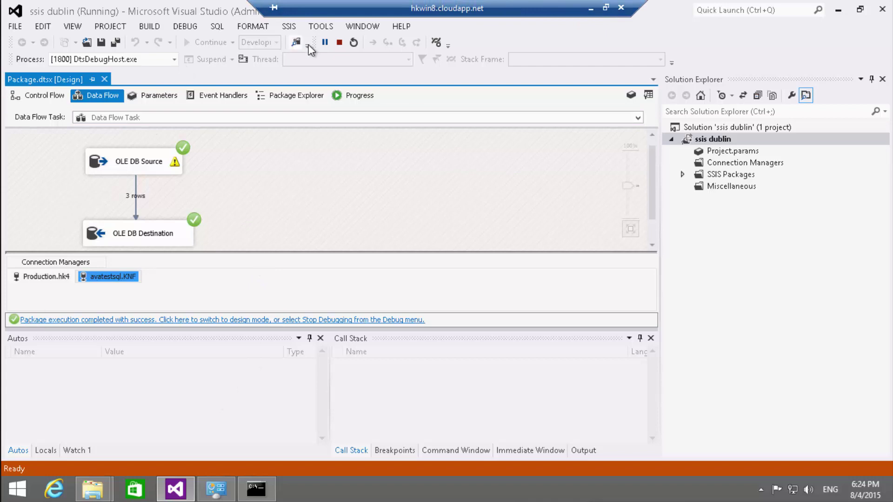
click(340, 42)
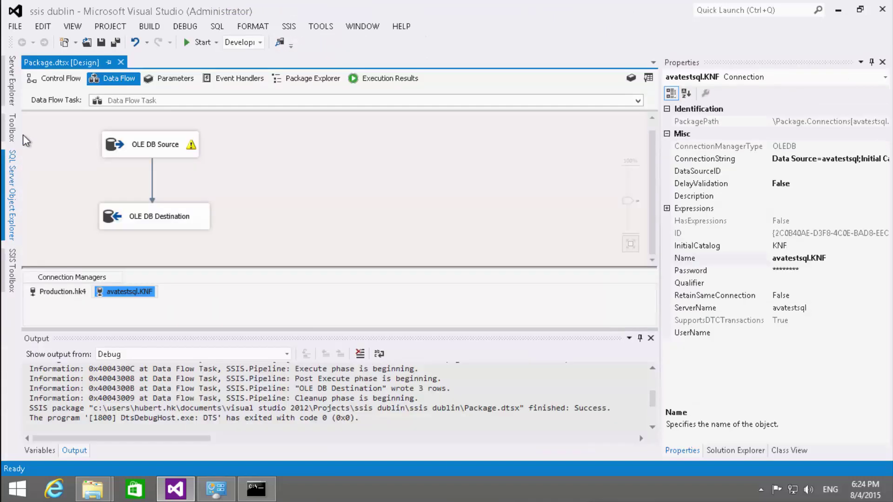
click(11, 177)
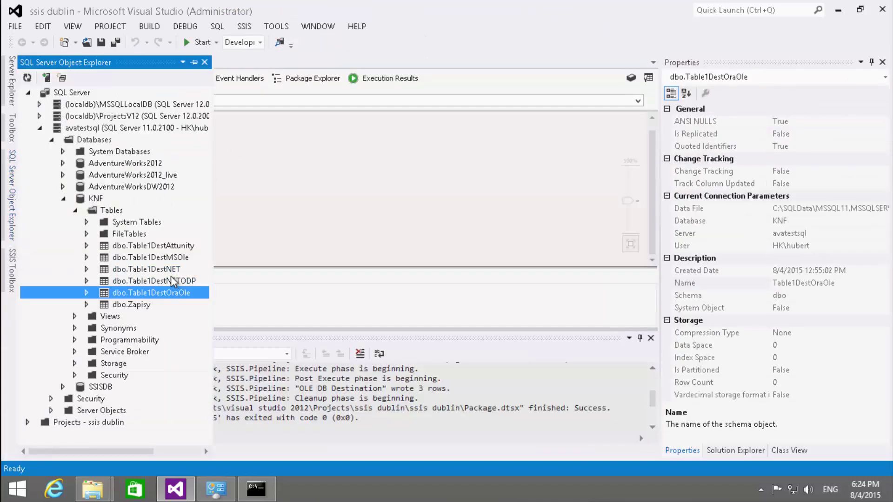
click(164, 259)
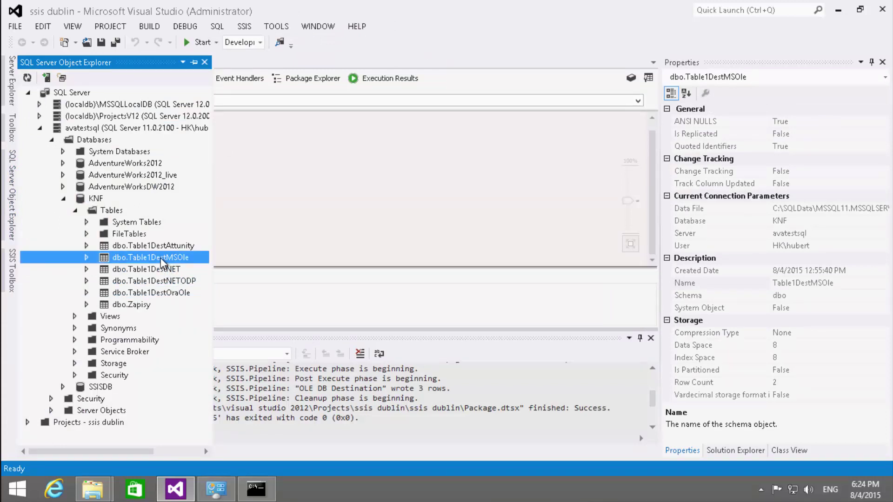
right_click(161, 263)
click(200, 343)
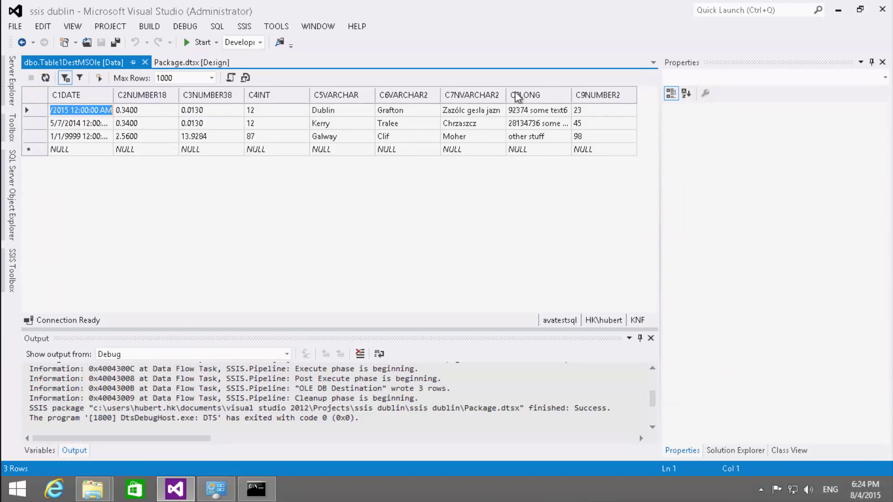
- Compare against TABLE1's three rows in SQL Developer's Data tab, then return to Visual Studio
mouse_move(490, 14)
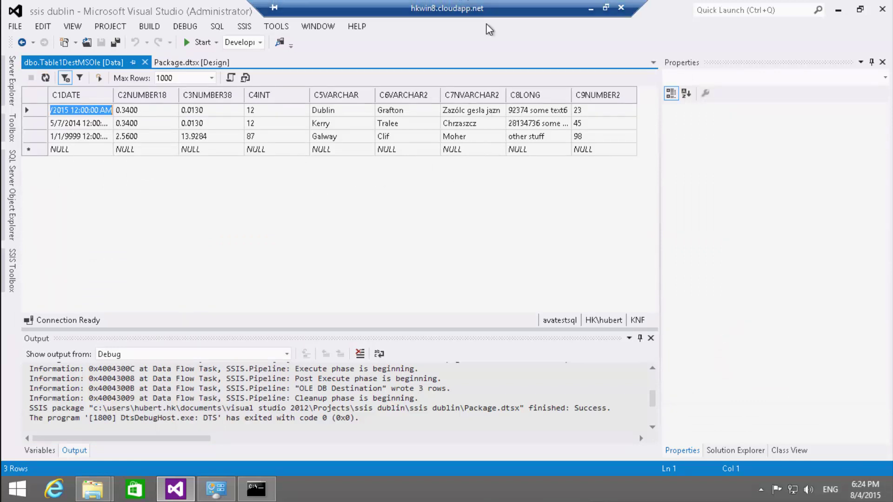
click(591, 8)
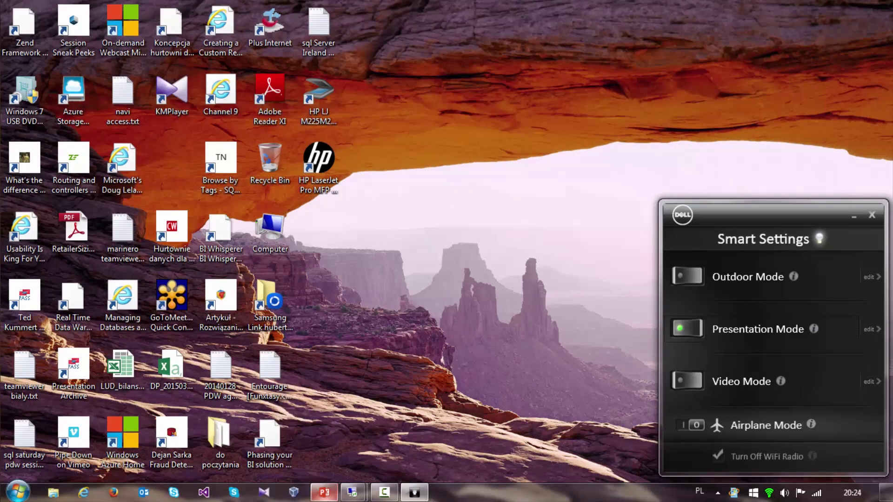
mouse_move(352, 492)
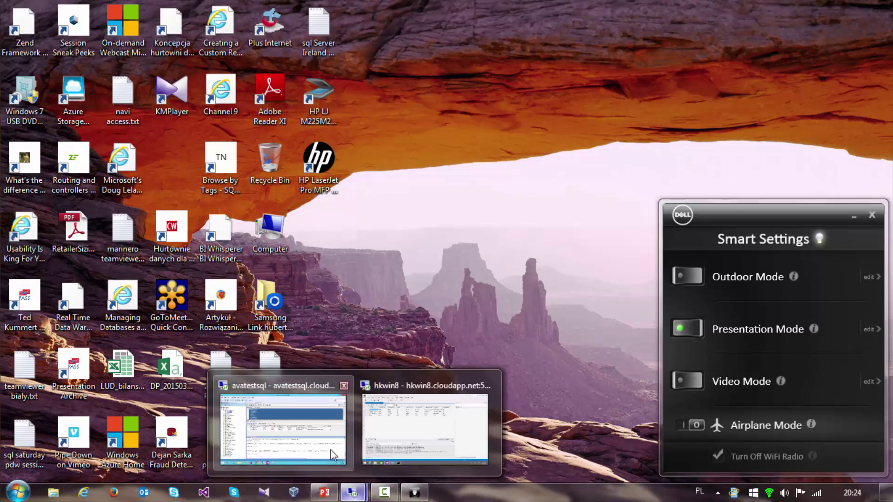
click(283, 428)
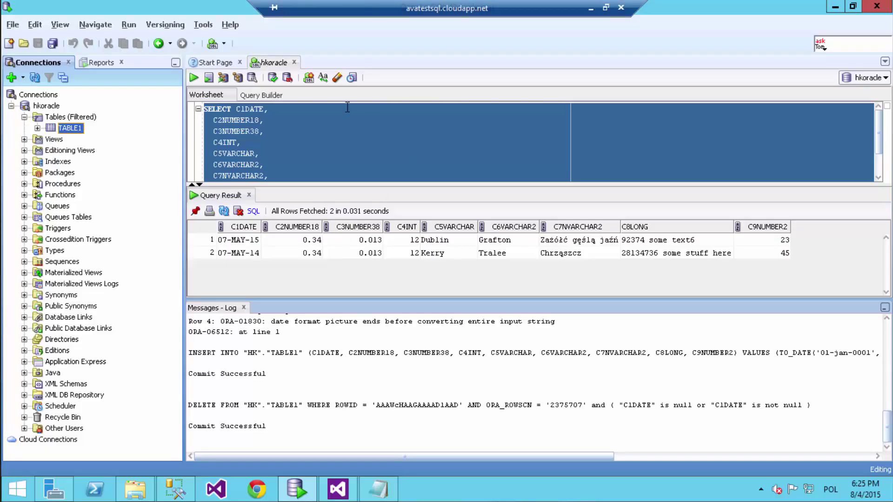
right_click(77, 129)
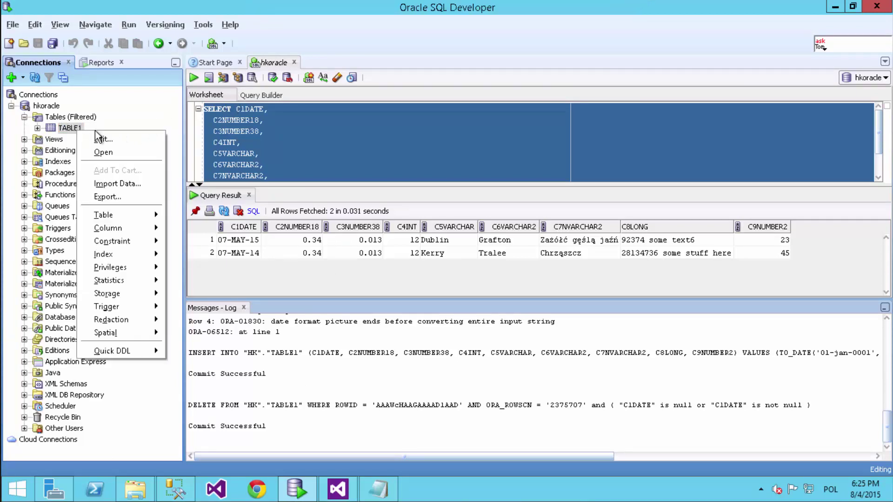
click(116, 151)
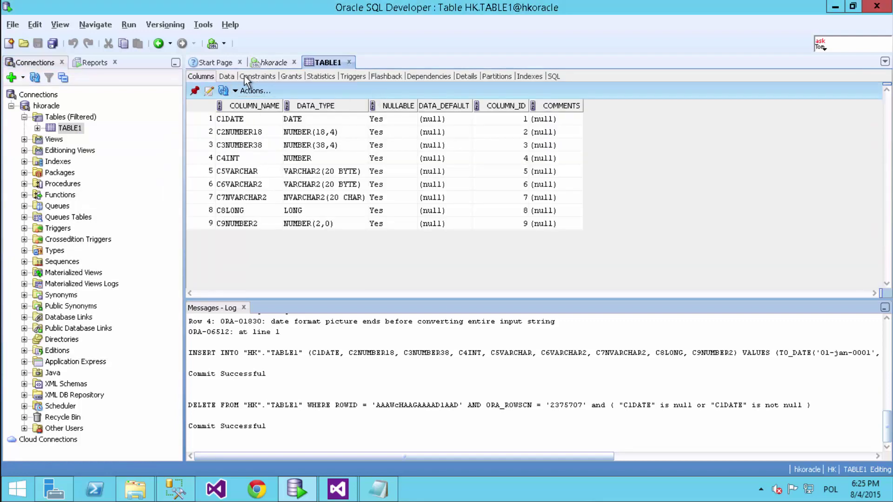
click(226, 76)
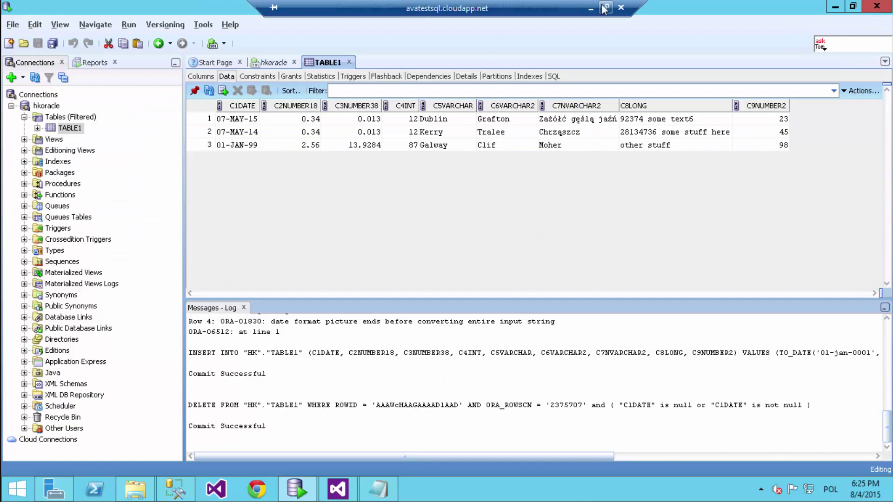
click(585, 4)
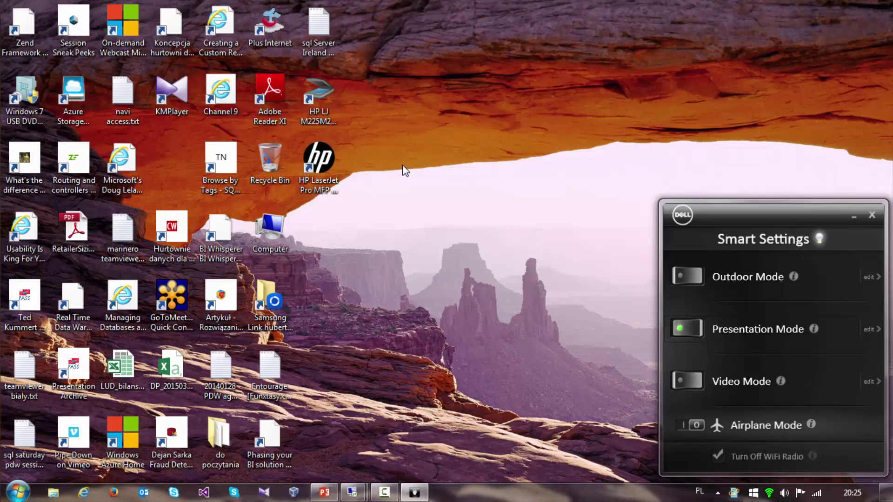
key(alt+Tab)
- Close the Table1DestMSOle data view and delete the OLE DB Destination, keeping only the source
key(Tab)
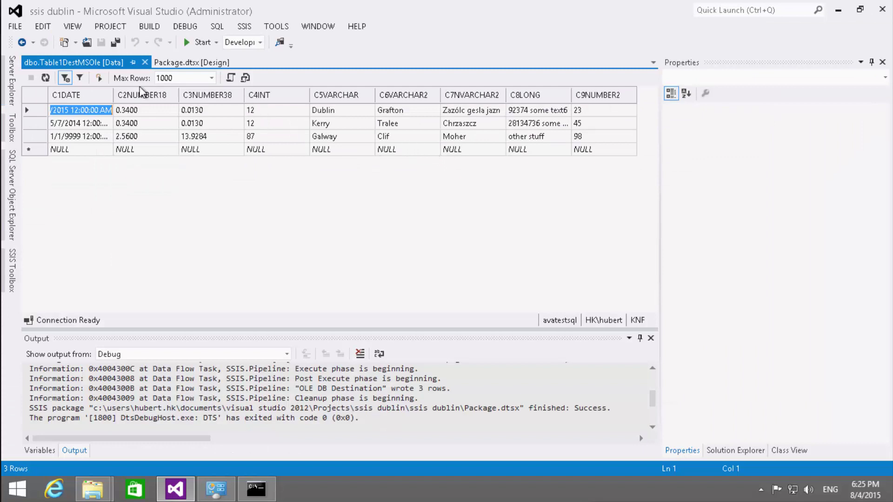
click(145, 62)
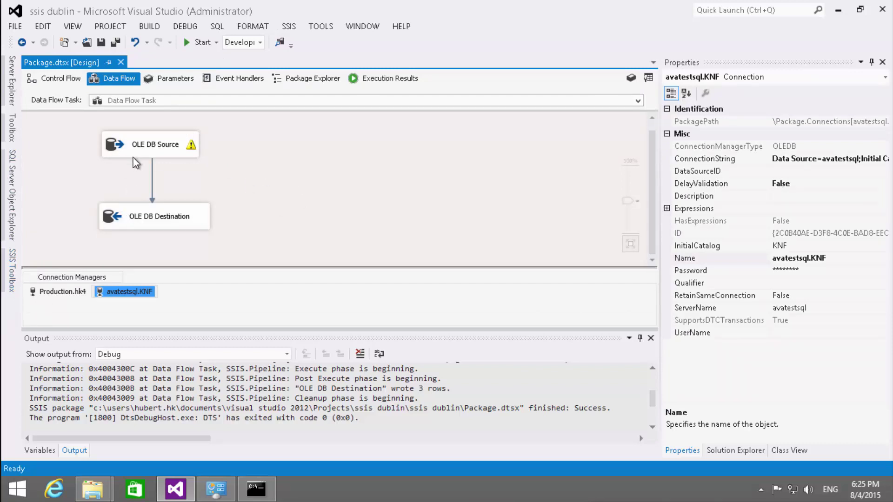
click(116, 154)
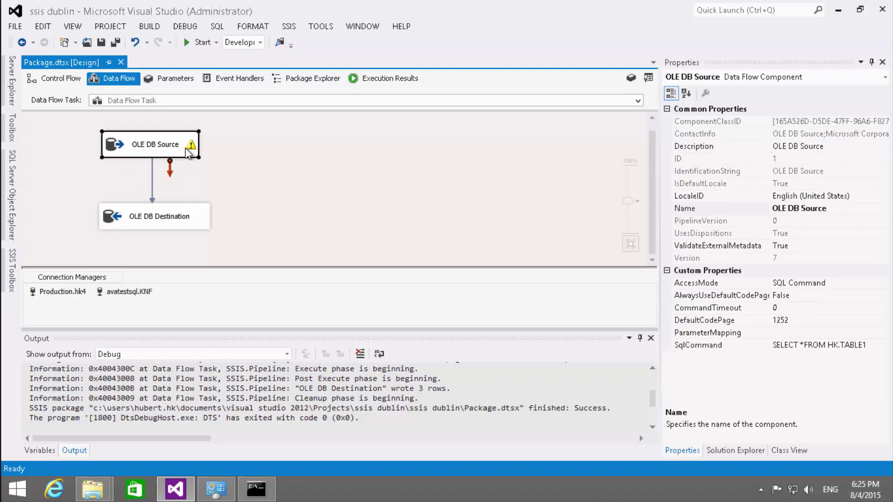
mouse_move(190, 154)
click(126, 222)
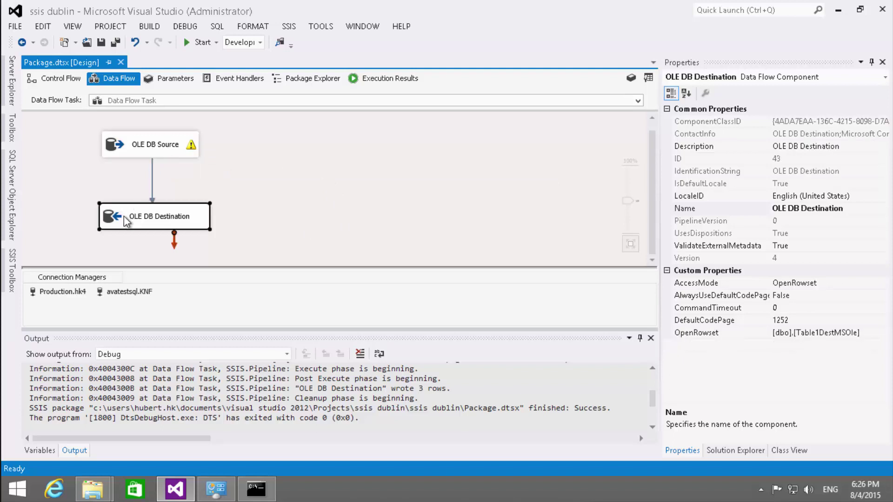
key(Delete)
click(131, 156)
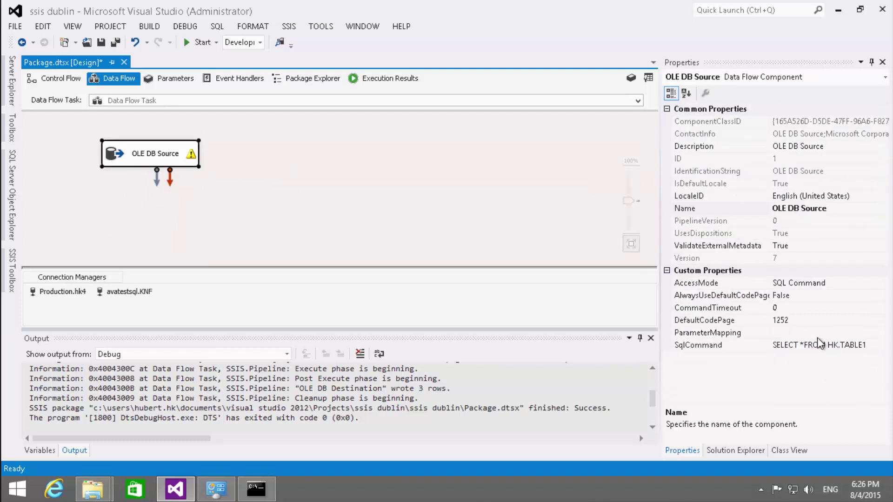
- Replace the OLE DB Source's 1252 code page with 20127 and set AlwaysUseDefaultCodePage to True
click(781, 320)
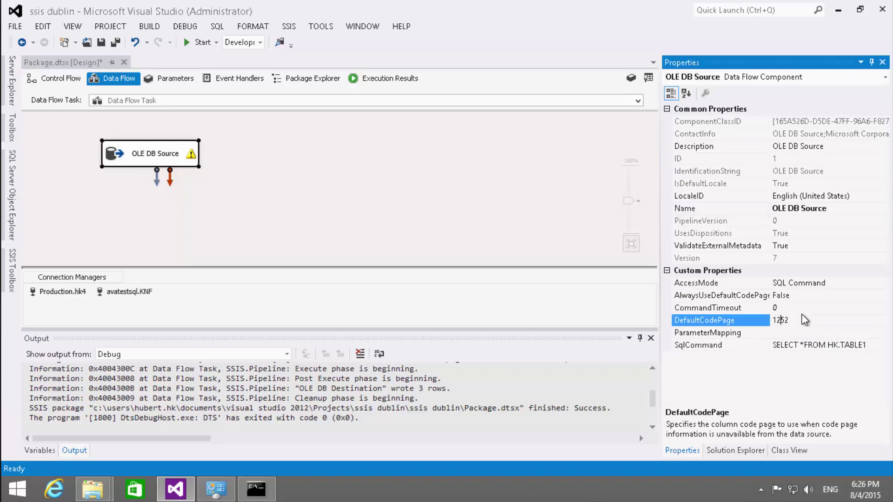
key(End)
key(BackSpace)
key(BackSpace)
key(BackSpace)
key(BackSpace)
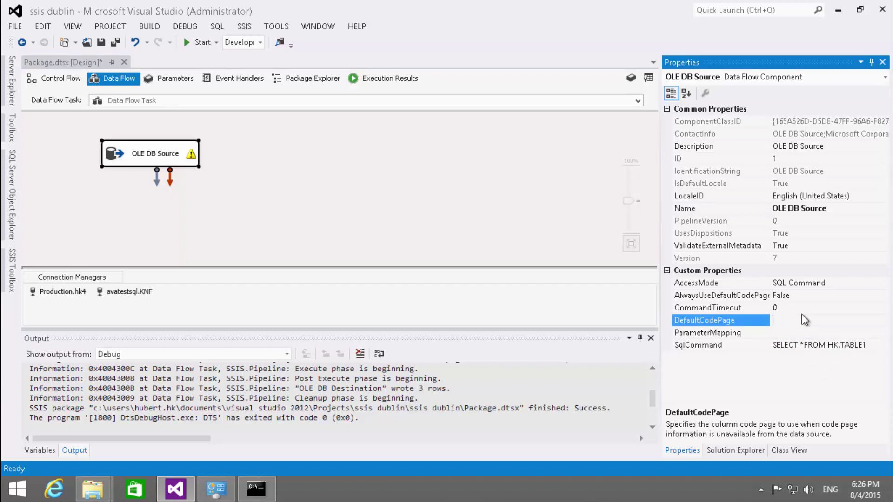
text(20127)
click(795, 295)
double_click(795, 295)
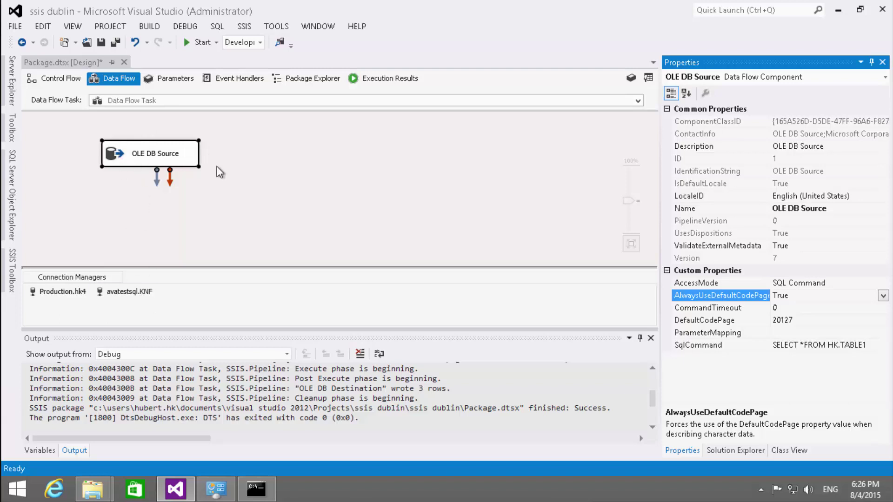
- Refresh the OLE DB Source's columns by deselecting and reselecting all of them
double_click(140, 154)
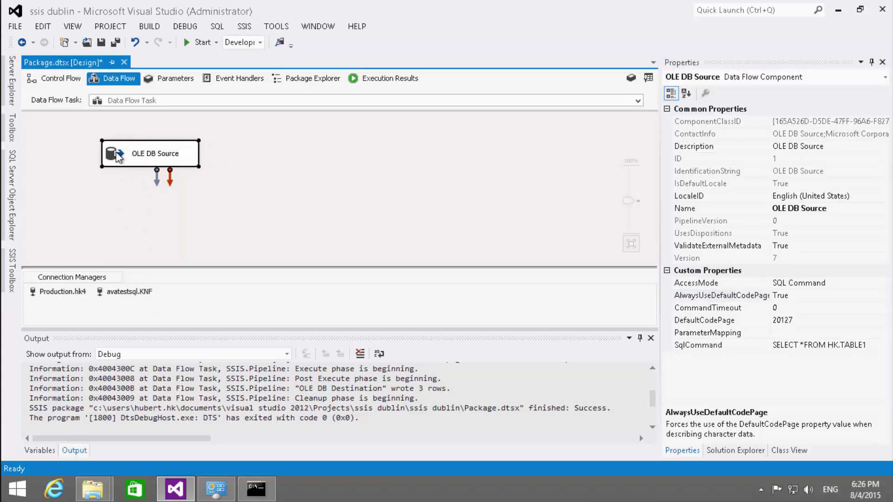
click(219, 98)
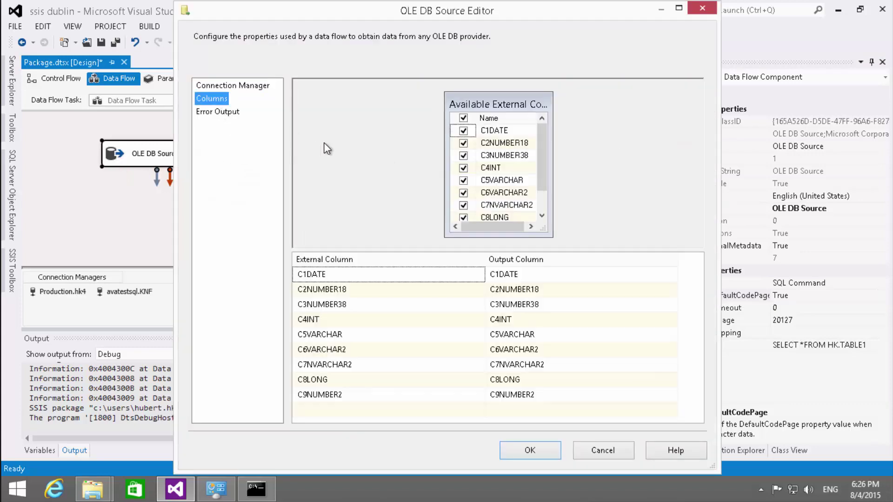
click(463, 118)
click(464, 117)
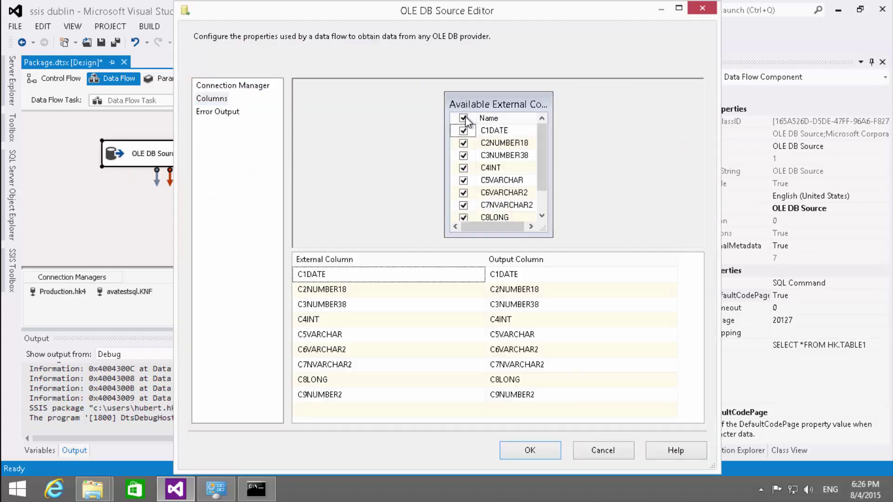
click(525, 450)
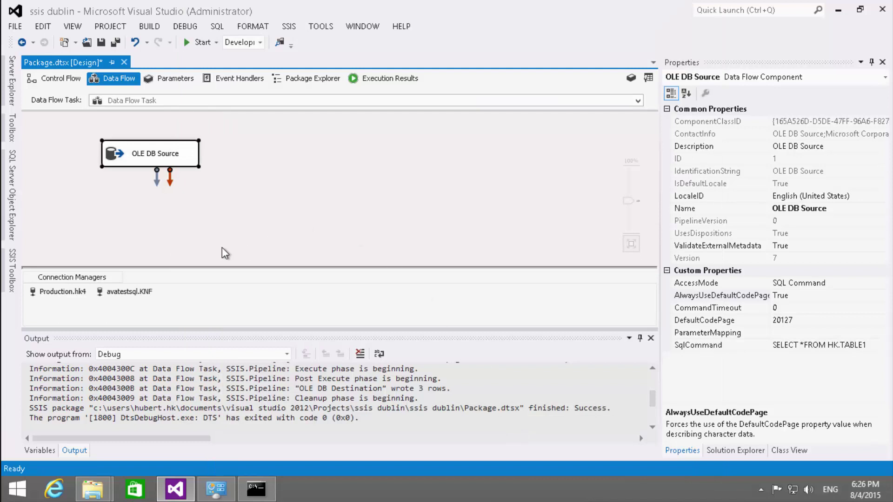
- Add an OLE DB Destination with code page 20127, AlwaysUseDefaultCodePage True, fed by the source
click(12, 270)
drag(48, 297, 65, 222)
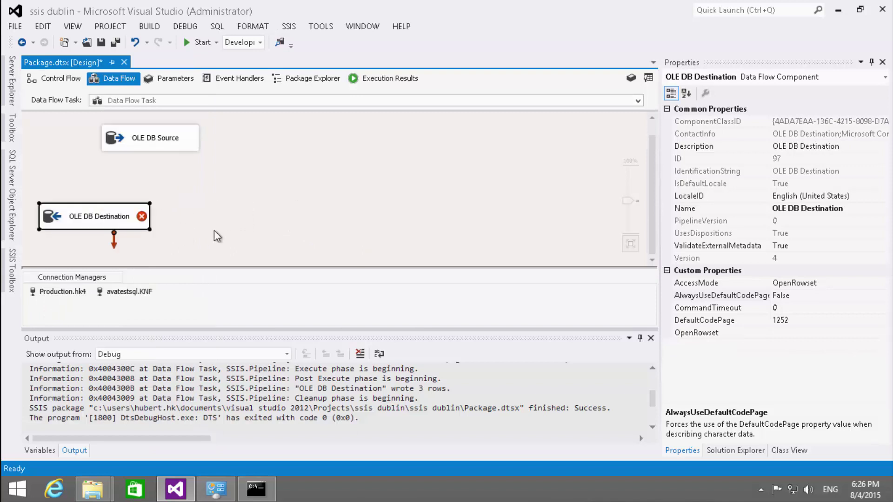
click(804, 320)
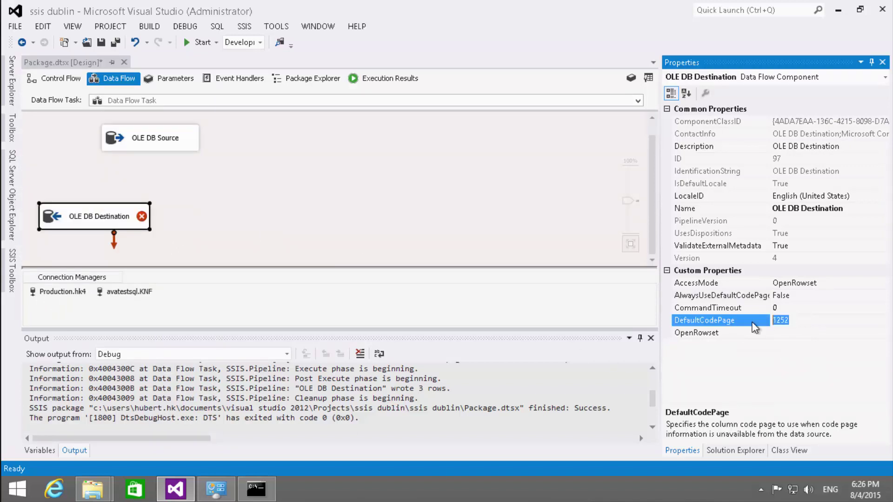
text(20127)
double_click(819, 297)
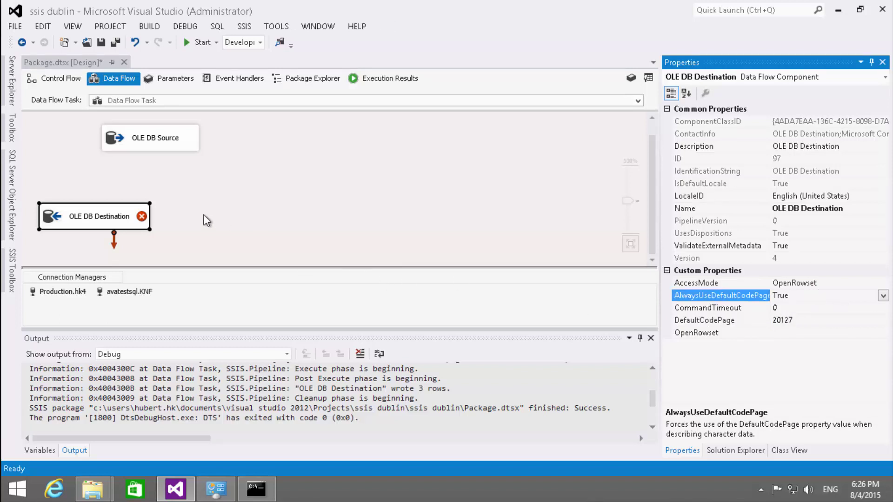
click(116, 139)
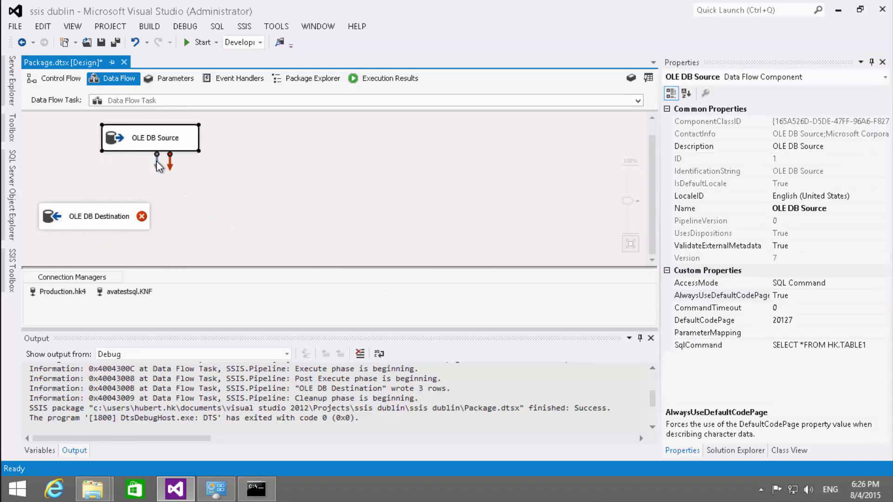
drag(157, 164, 88, 216)
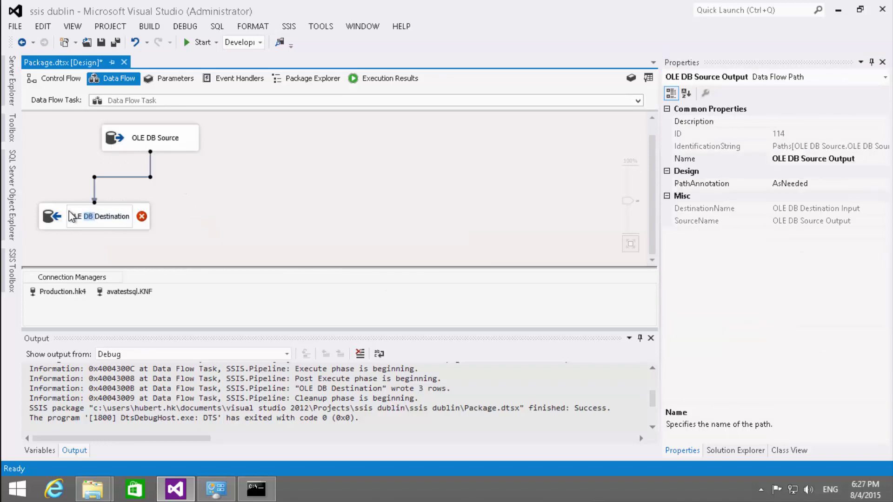
- Point the OLE DB Destination at [dbo].[Table1DestMSOle] and accept its column mappings
click(53, 215)
double_click(52, 215)
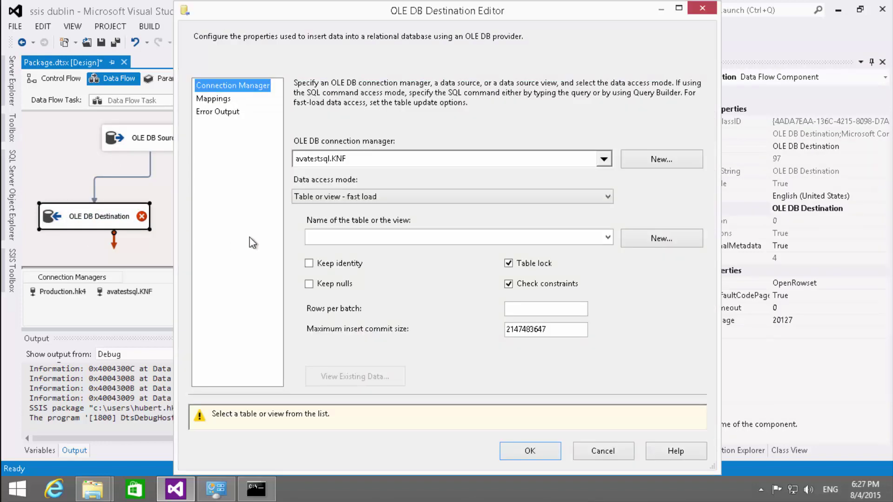
click(361, 237)
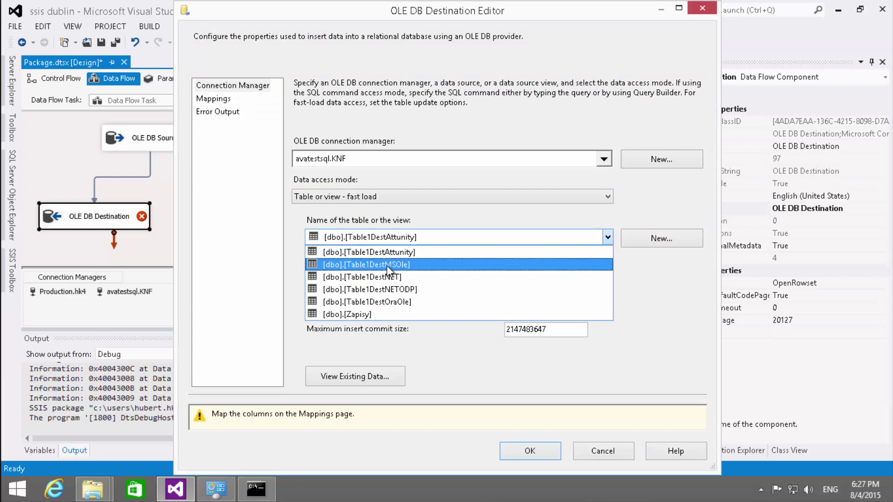
click(388, 265)
click(218, 99)
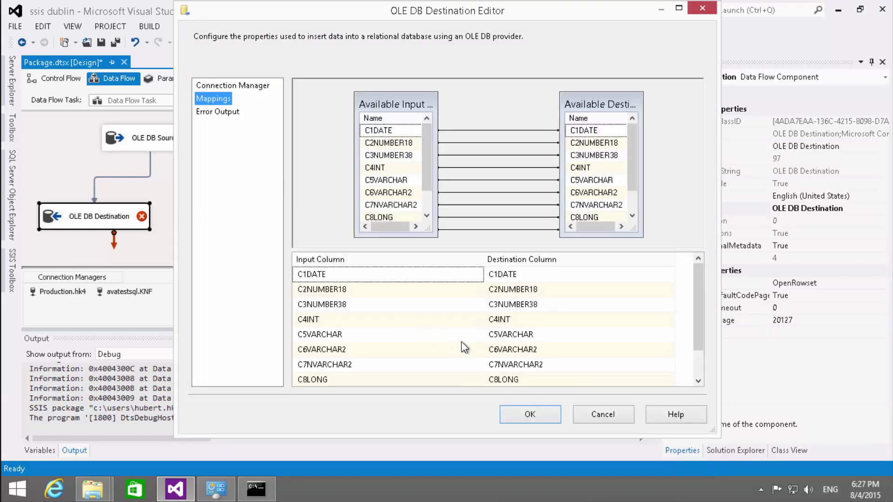
click(526, 415)
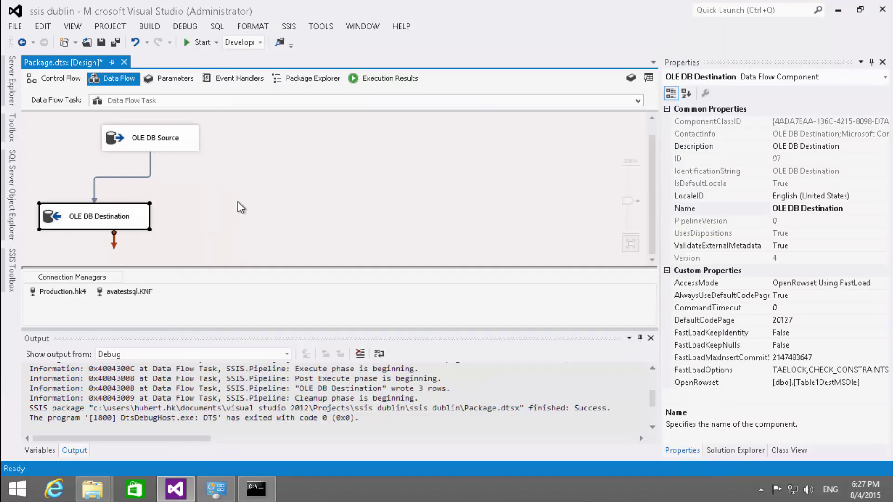
- Run the package, moving 3 rows into the destination, then stop debugging
click(182, 42)
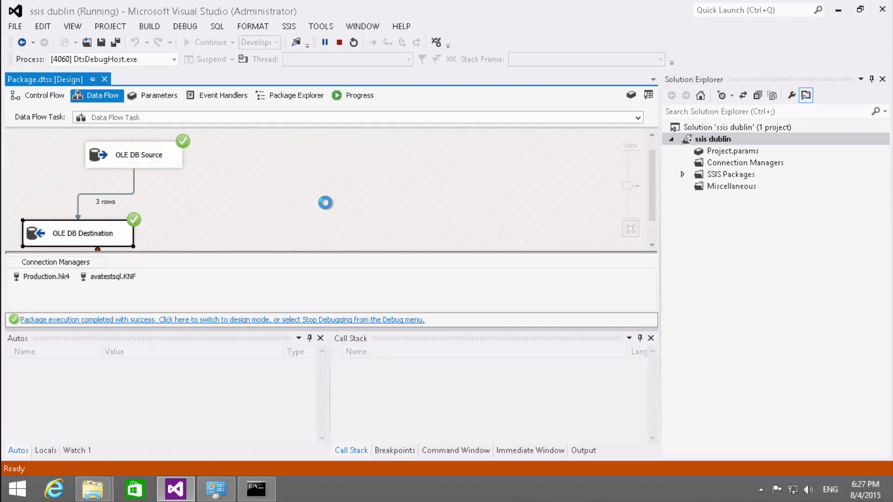
click(339, 43)
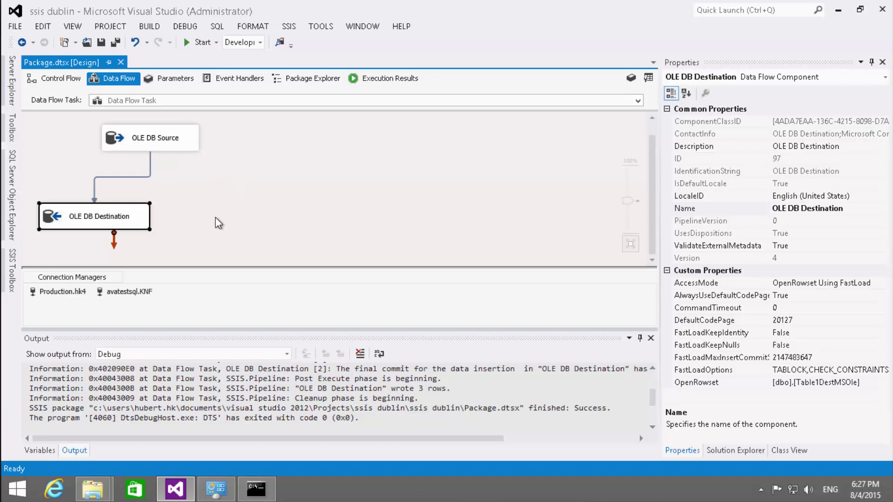
- Drag an OLE DB Source from the SSIS Toolbox onto the data flow and open its editor
click(10, 281)
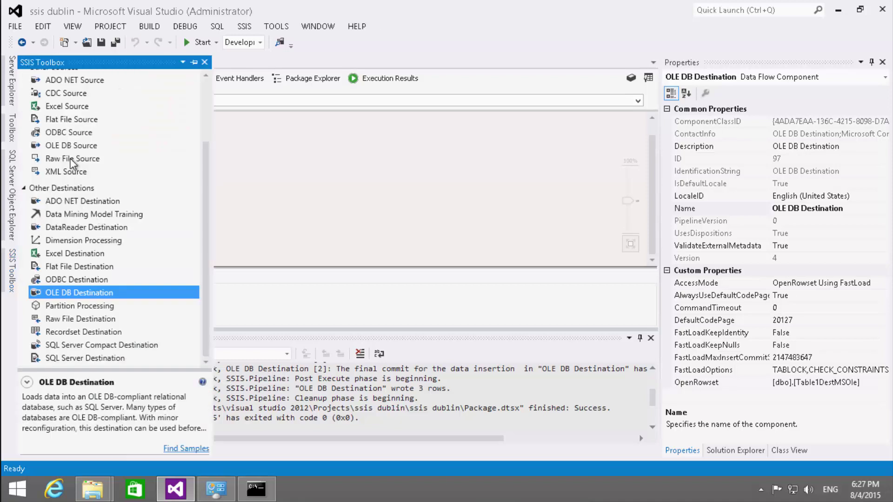
drag(57, 147, 289, 139)
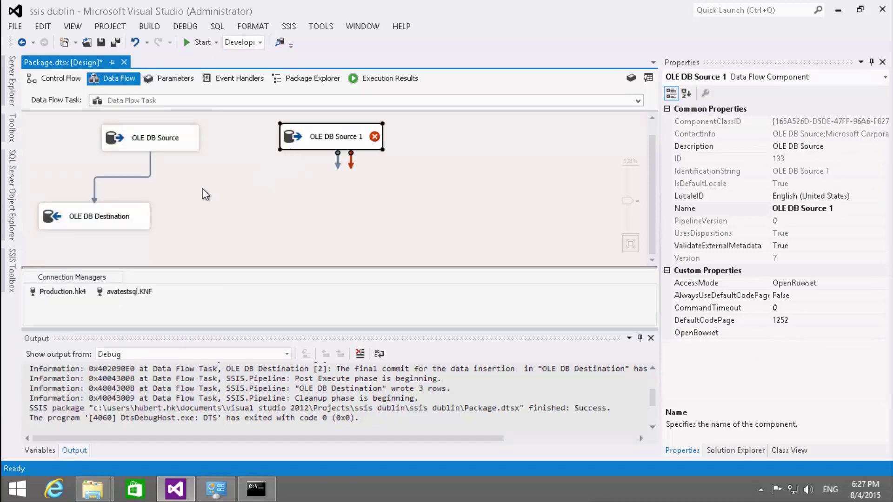
double_click(295, 135)
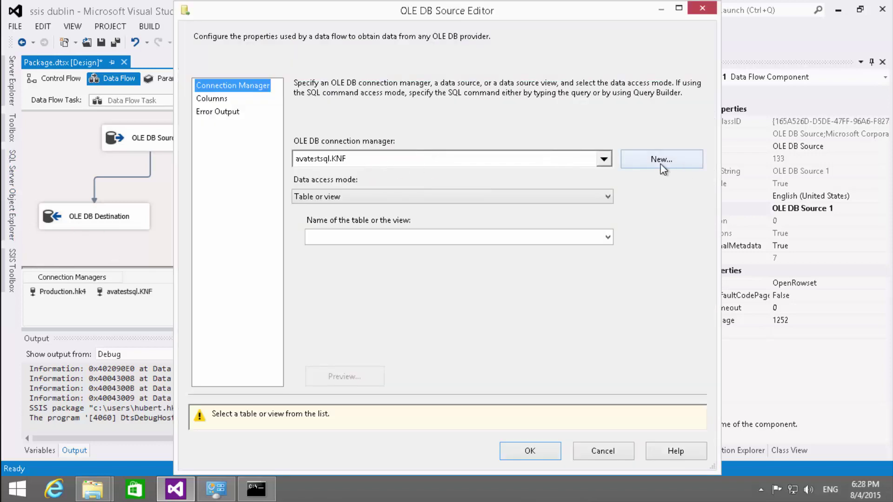
- Start a new data connection for the source using Oracle Provider for OLE DB
click(662, 165)
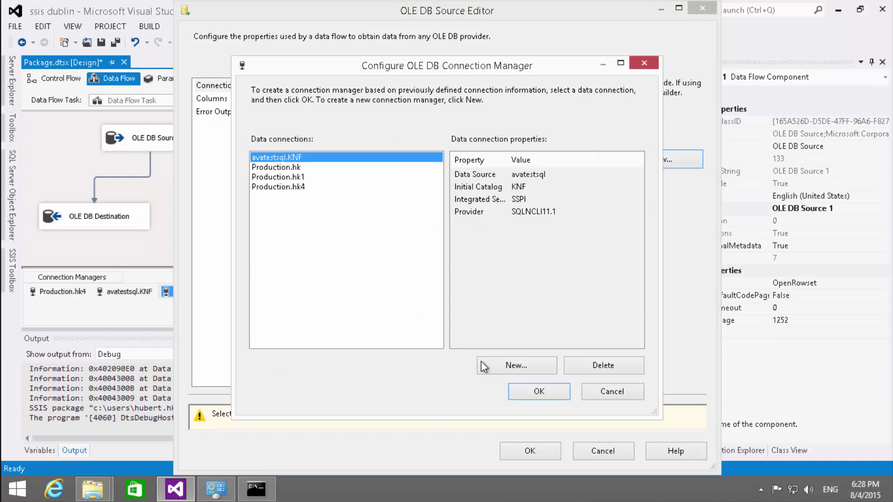
click(481, 362)
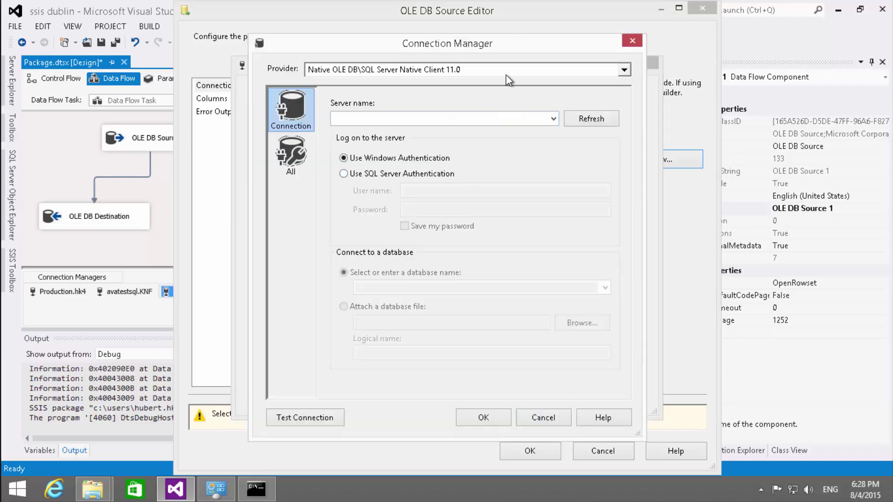
click(507, 72)
click(393, 201)
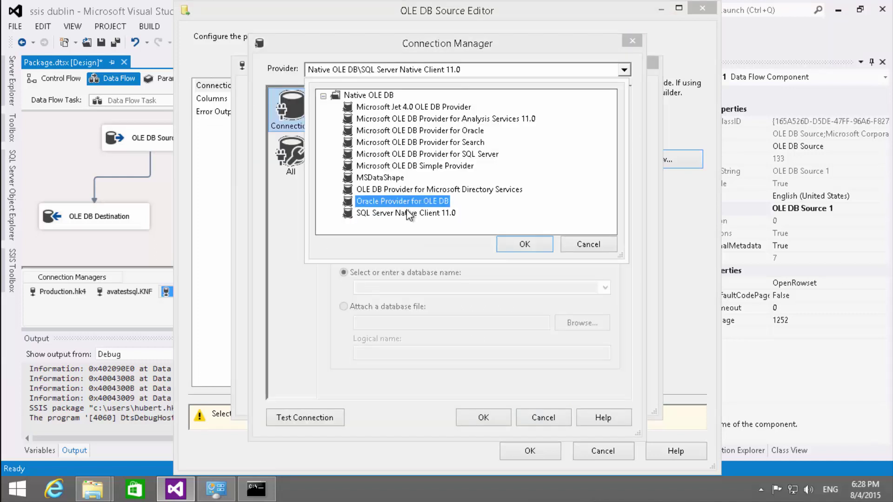
click(523, 243)
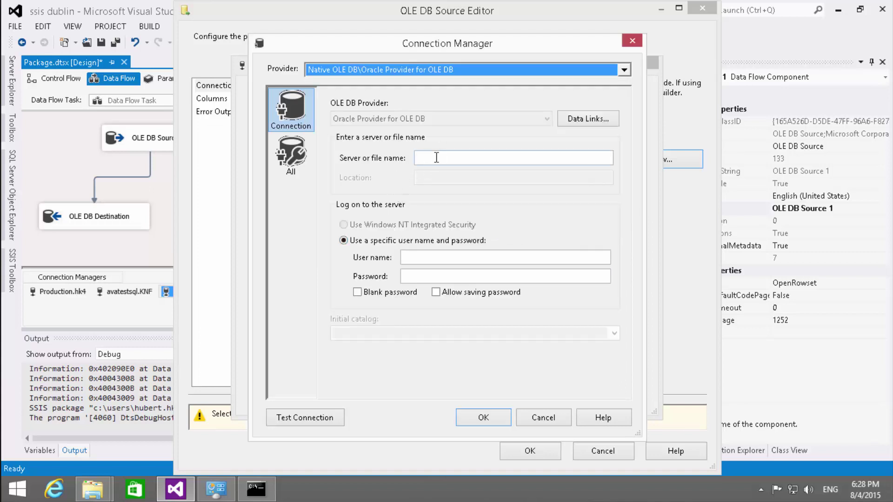
- Enter server Production with the login credentials, allow saving the password, test, and use Production.hk5
click(437, 157)
text(Prod)
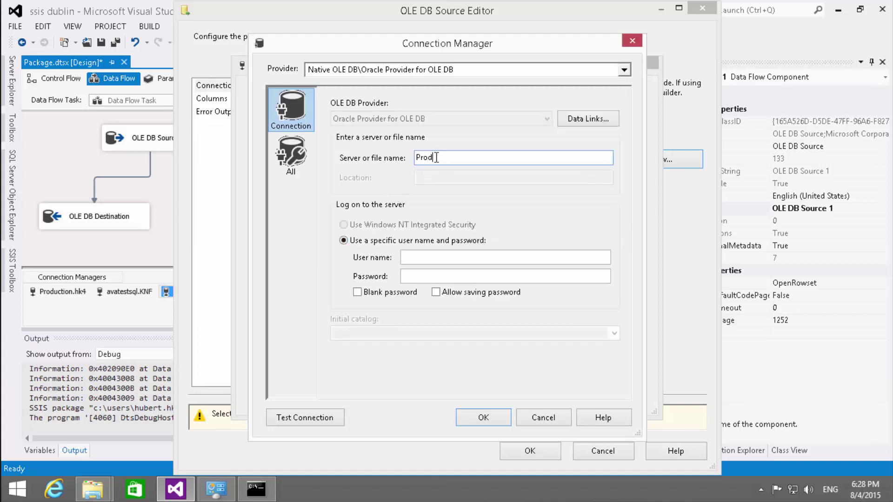
text(uction)
click(417, 257)
key(Tab)
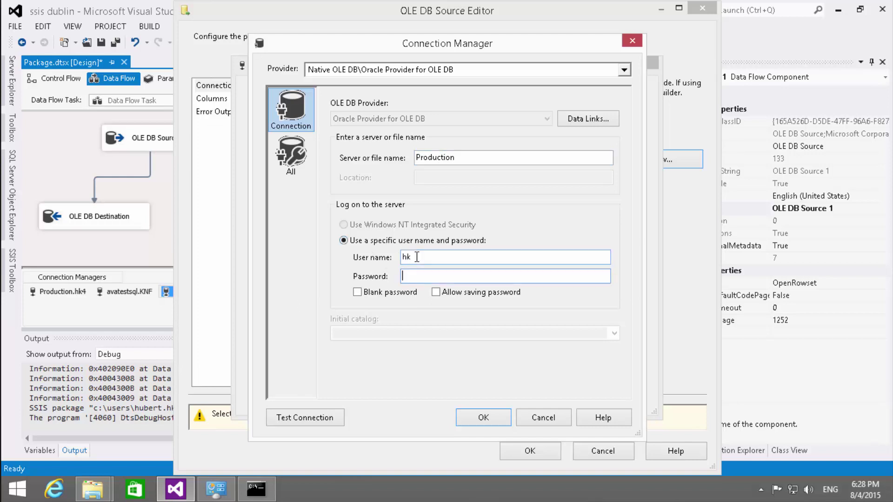
click(476, 293)
click(282, 417)
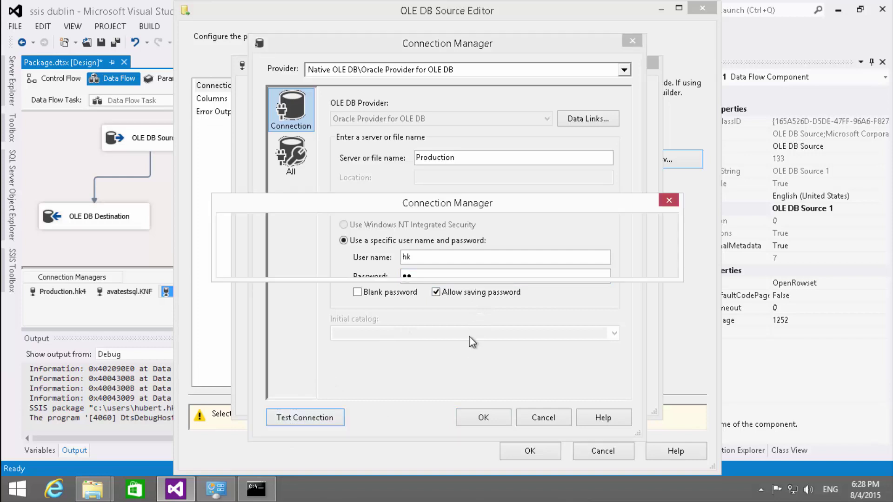
click(632, 260)
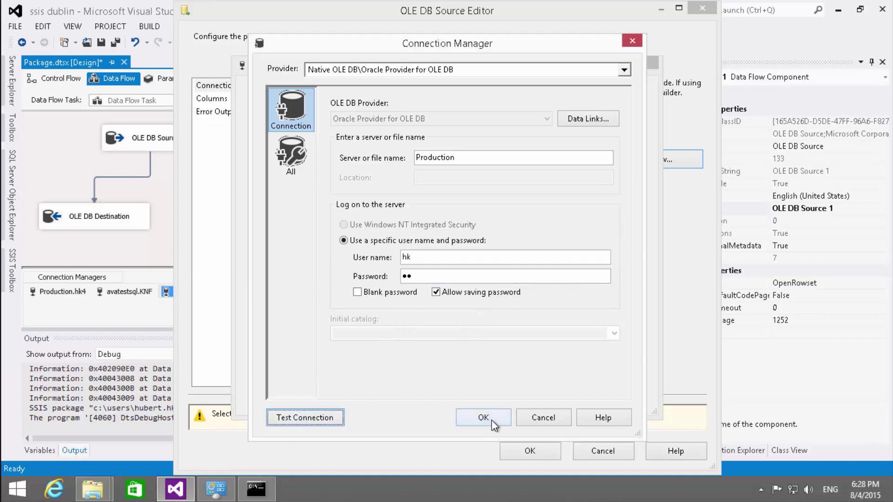
click(484, 417)
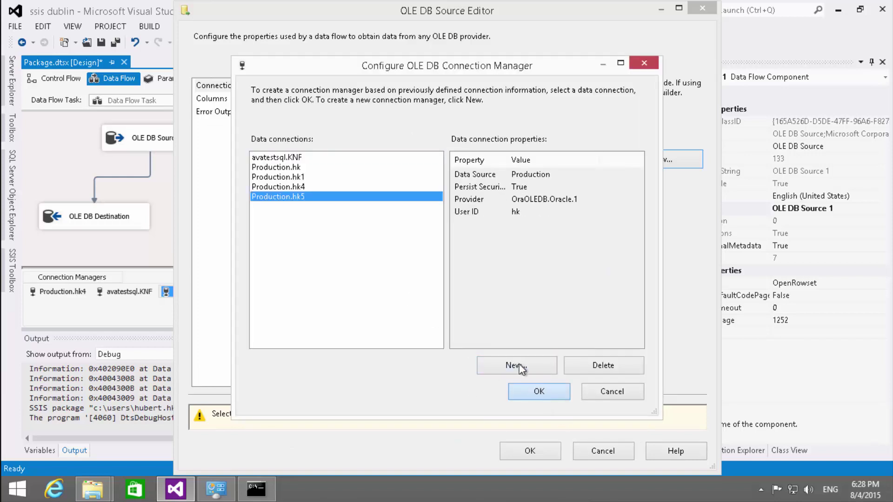
key(Return)
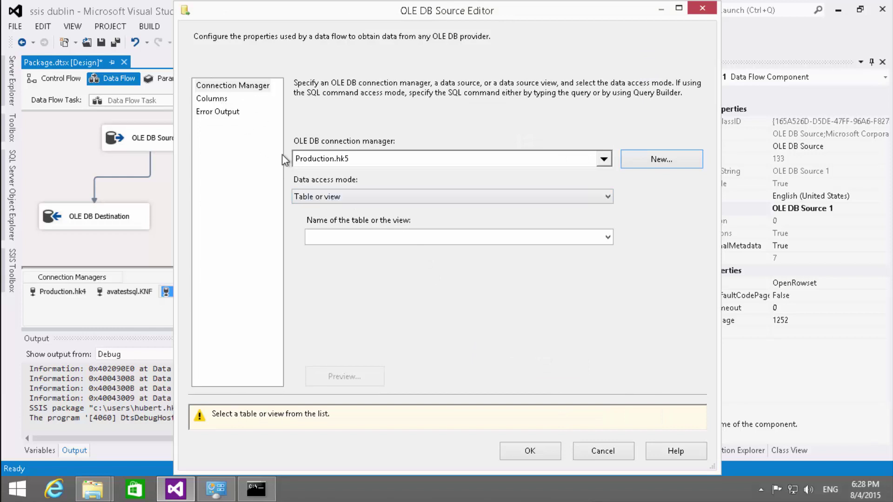
- Switch the data access mode to SQL command with the query SELECT * FROM HK.TABLE1
click(321, 197)
click(320, 229)
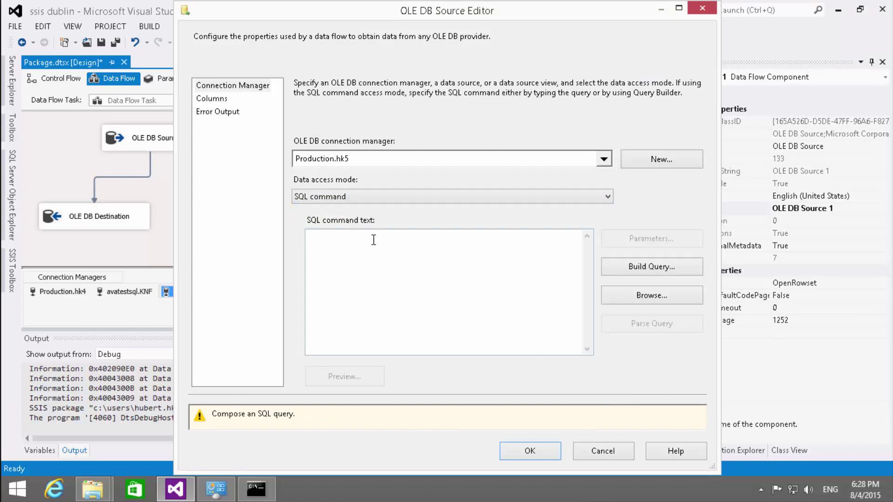
click(374, 240)
text(SELECT)
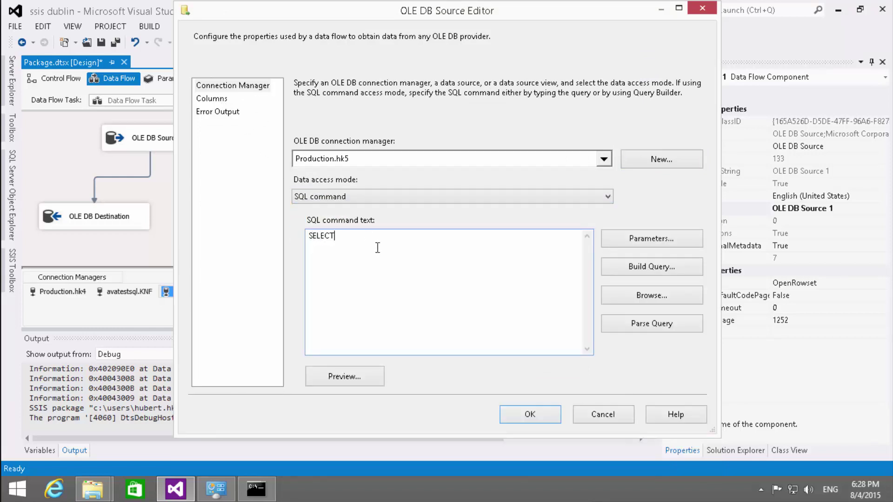
text( * )
text(FROM )
text(HK.TABLE)
text(1)
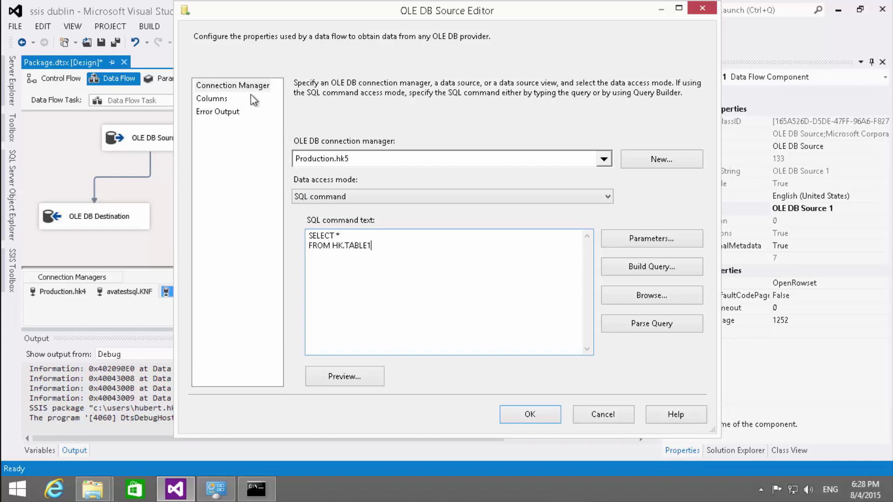
- Review the source columns, accept the code page warning, and close the editor
click(226, 98)
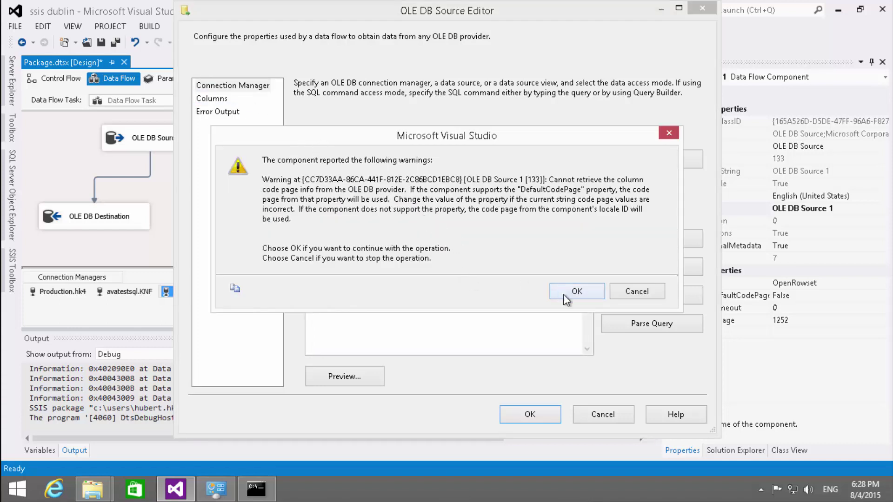
click(579, 291)
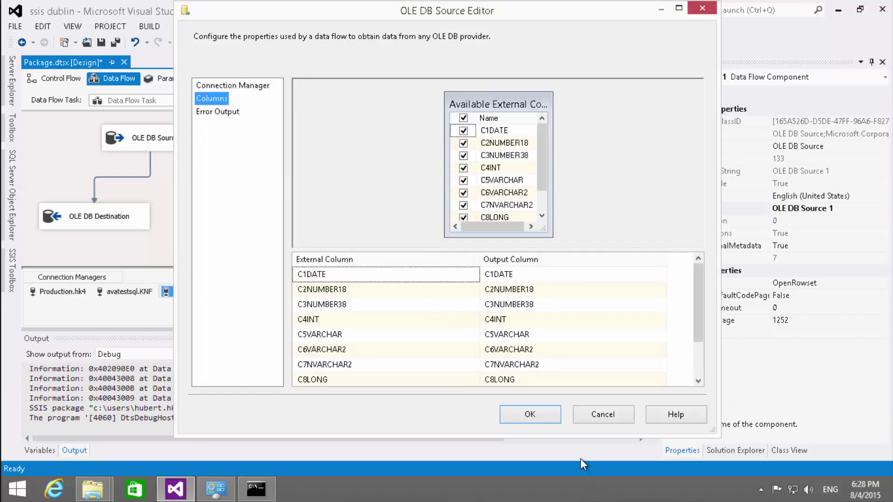
click(548, 419)
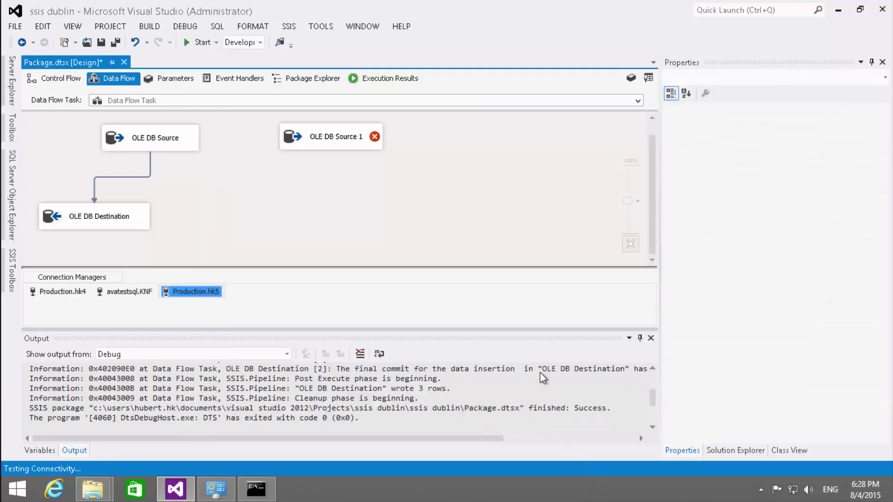
- Set OLE DB Source 1's DefaultCodePage to 20127 and AlwaysUseDefaultCodePage to True
click(307, 137)
click(790, 320)
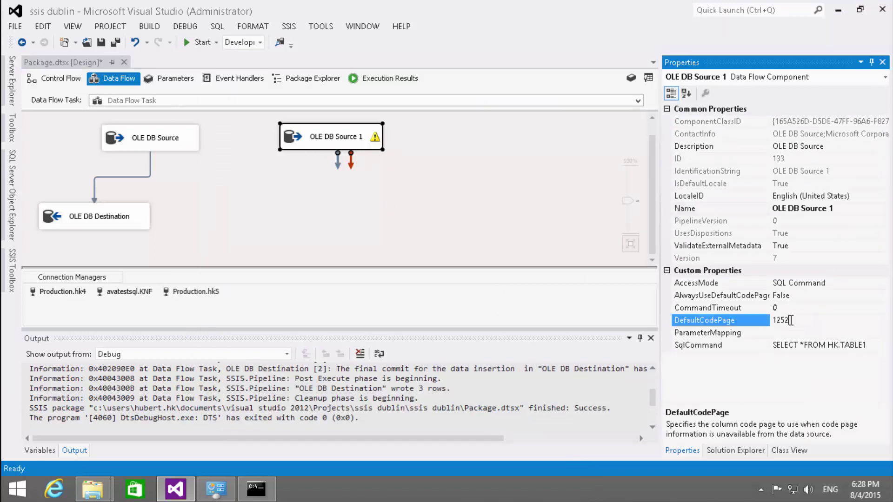
click(726, 321)
text(2012)
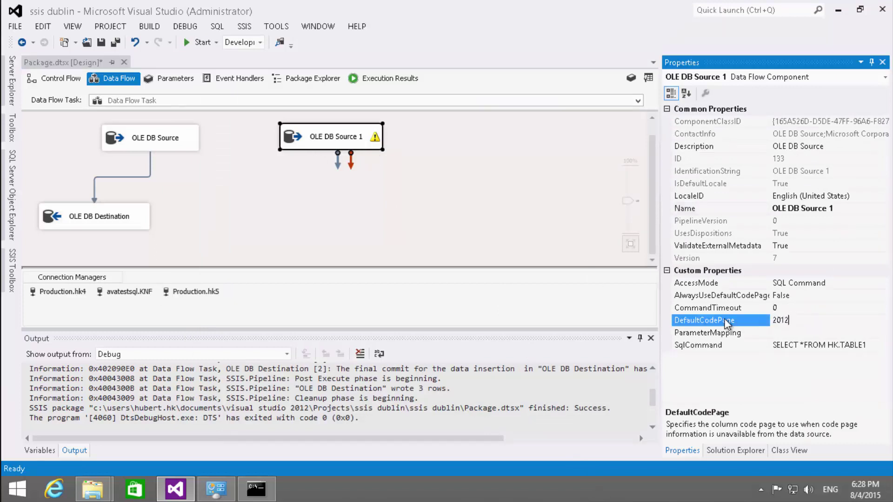
text(7)
mouse_move(375, 135)
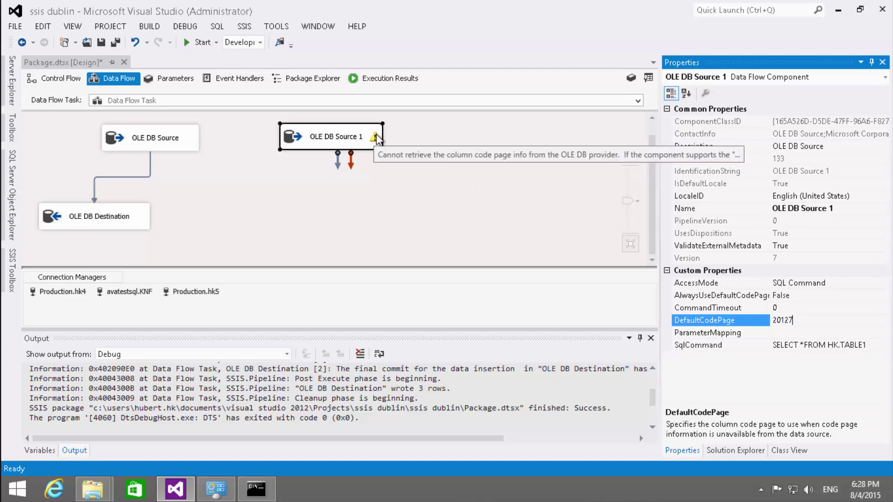
double_click(811, 296)
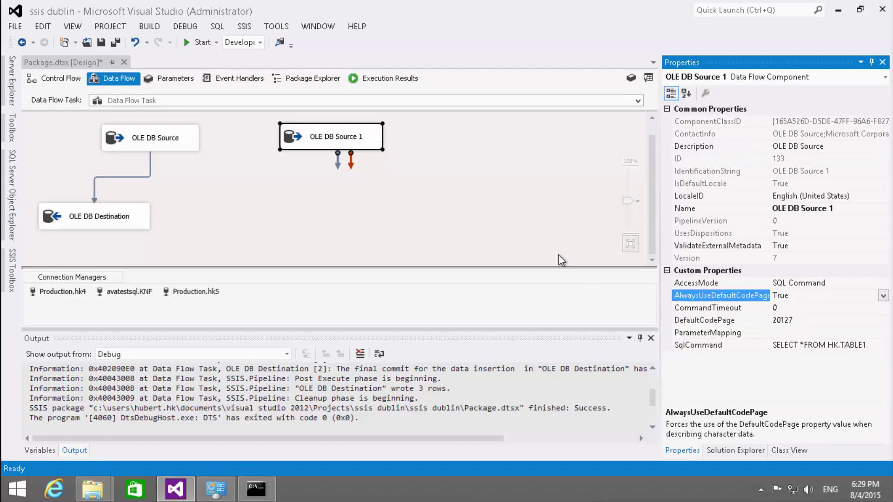
- Reopen OLE DB Source 1's editor and cancel it without changes
double_click(290, 134)
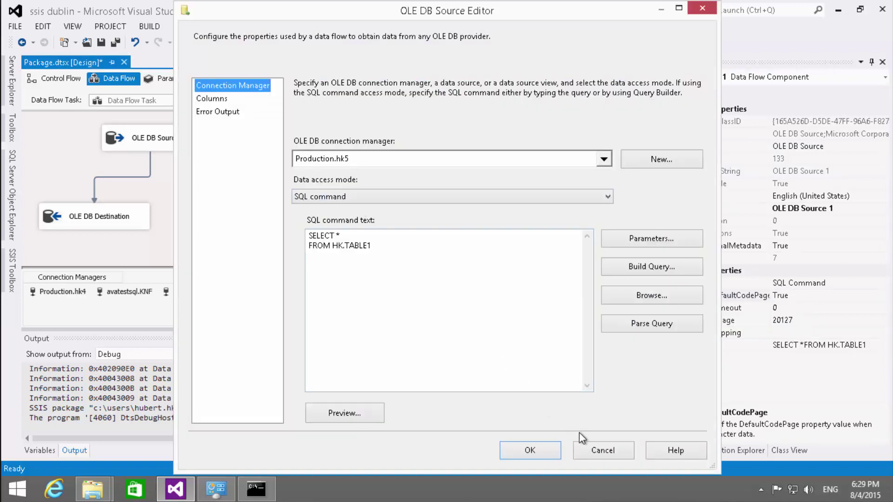
click(622, 451)
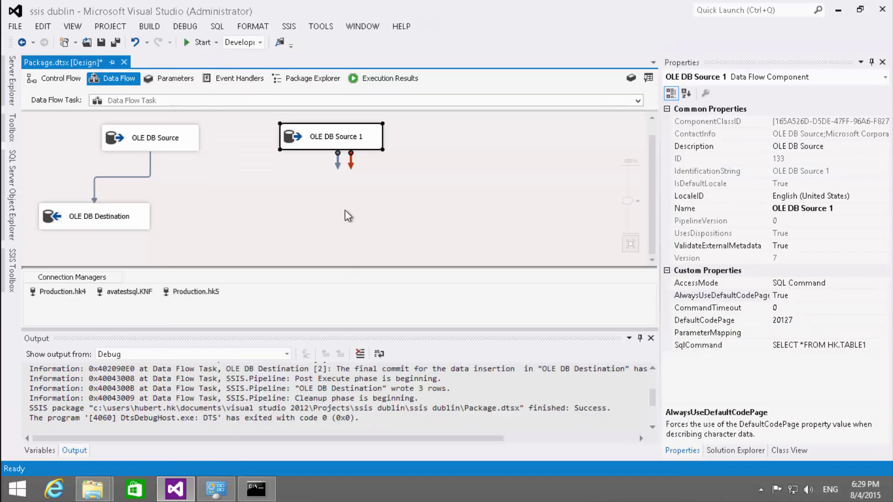
right_click(292, 139)
- In the Advanced Editor, inspect external columns C3NUMBER38 and C6VARCHAR2 (code page 20127), then cancel
click(330, 166)
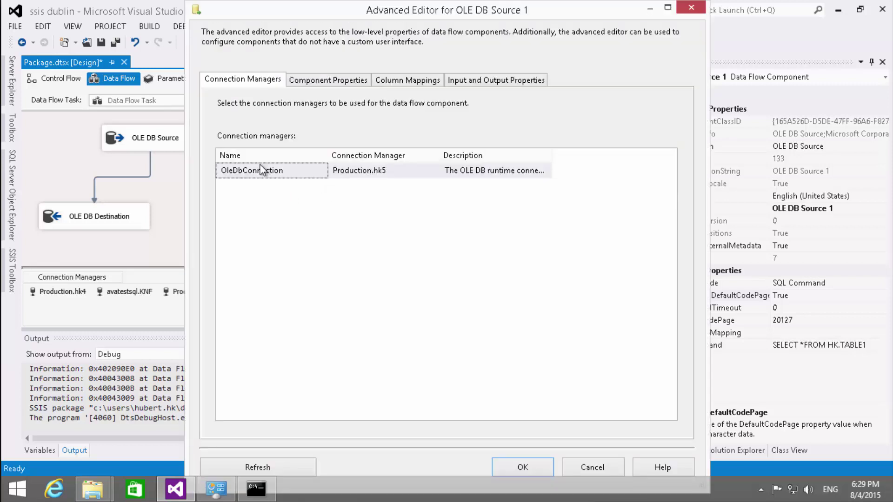
click(474, 84)
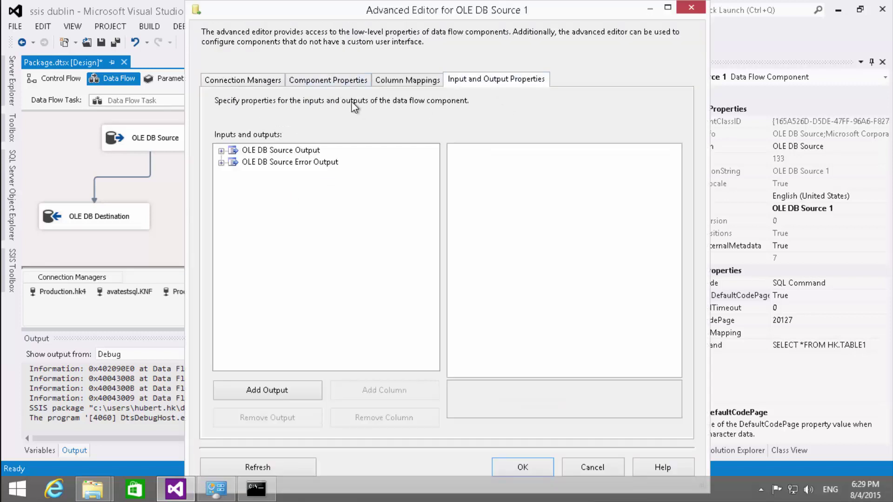
click(222, 150)
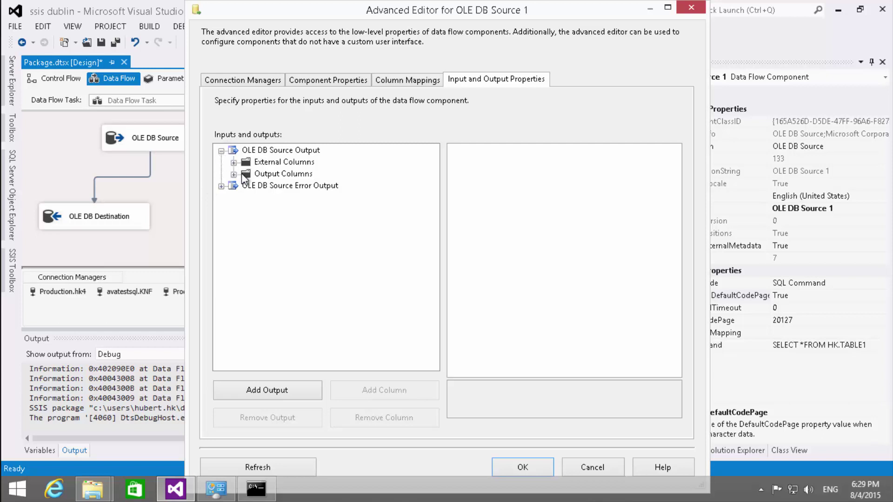
click(234, 162)
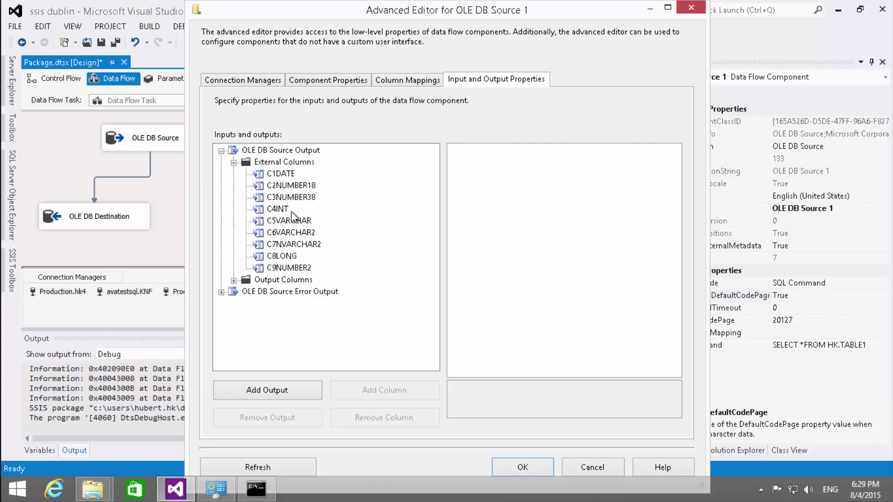
click(291, 197)
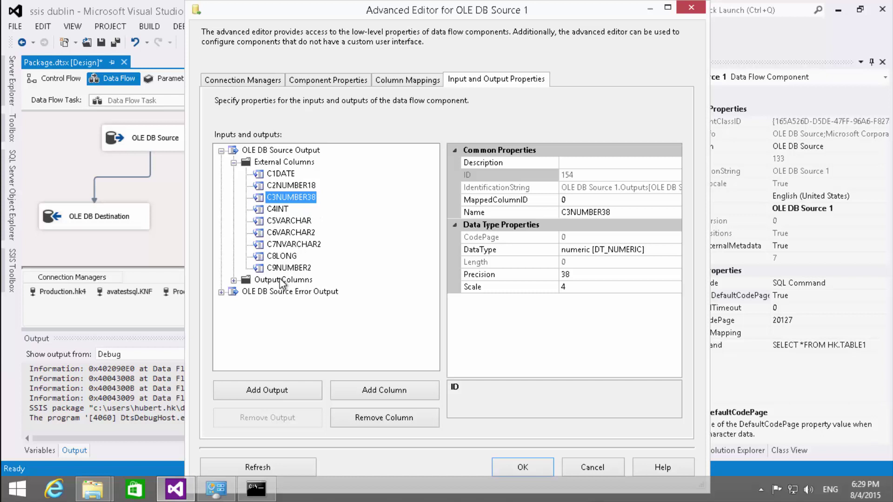
click(294, 233)
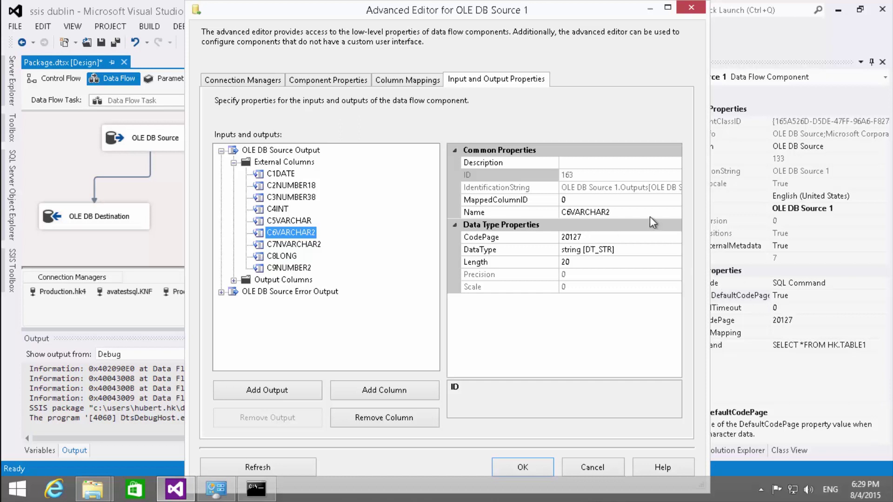
click(579, 238)
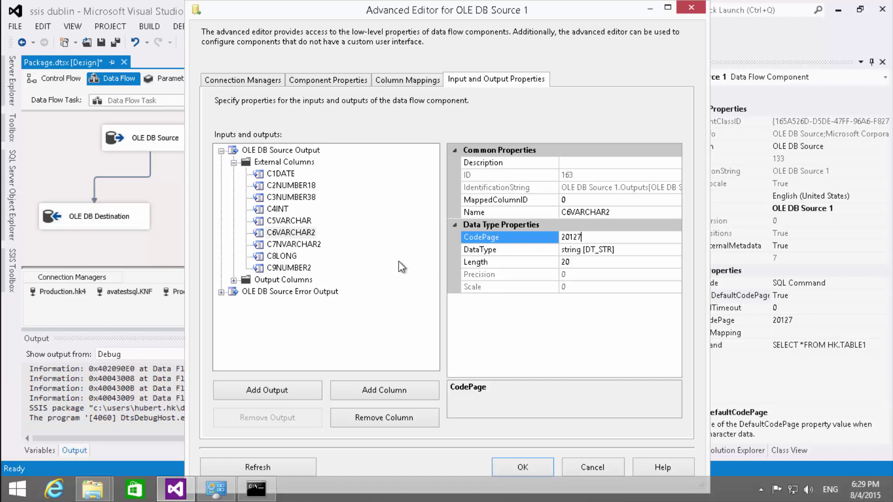
click(592, 465)
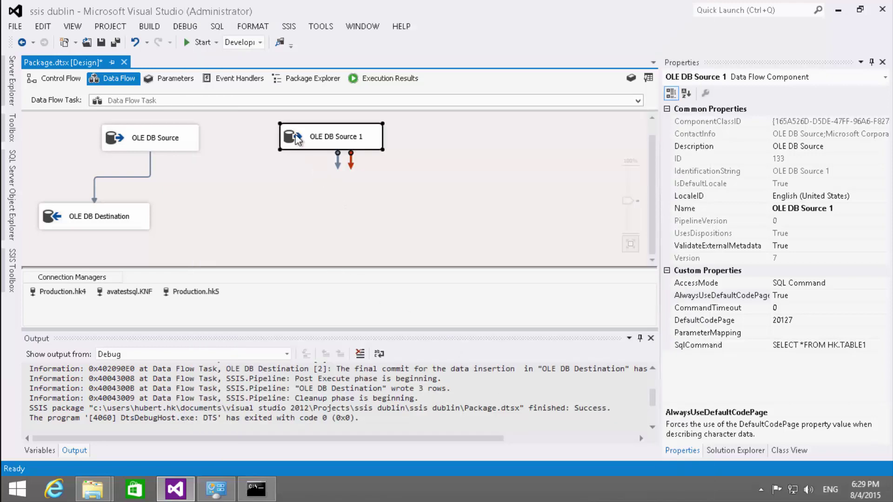
- Check OLE DB Source 1's output columns and close its editor unchanged
double_click(315, 141)
click(212, 98)
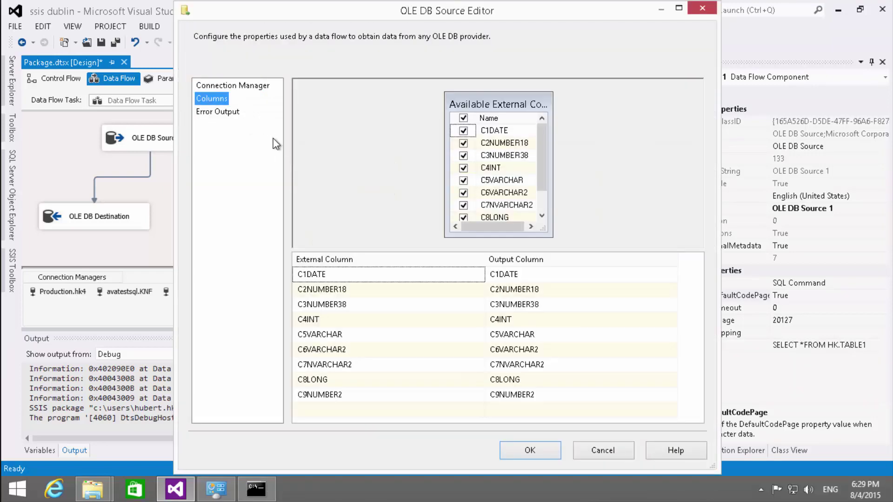
click(582, 449)
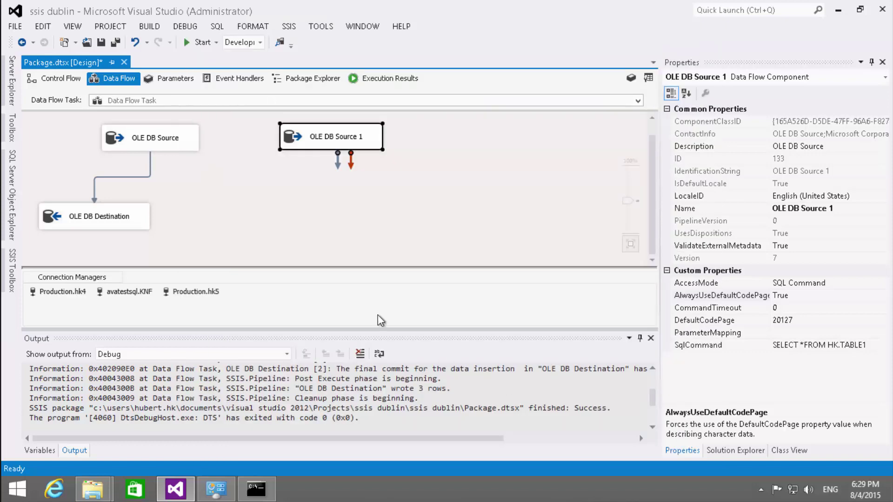
- Add an OLE DB Destination below OLE DB Source 1, connect them, and open its editor
click(12, 272)
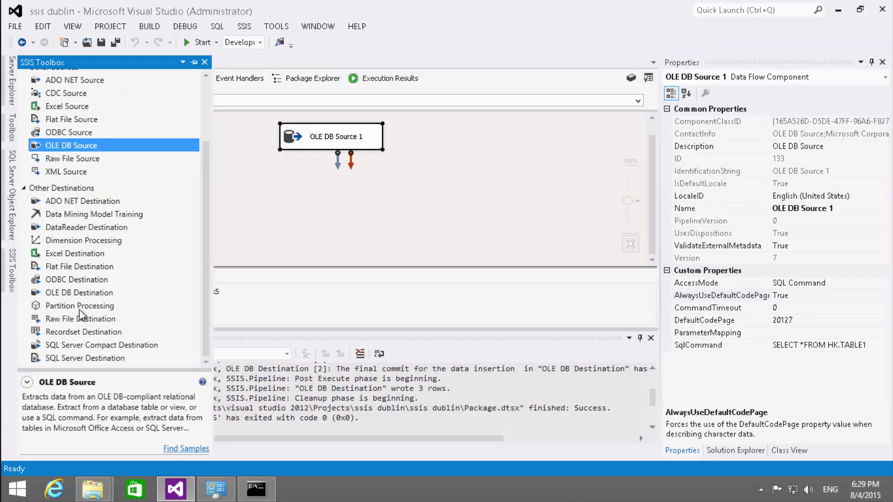
click(58, 294)
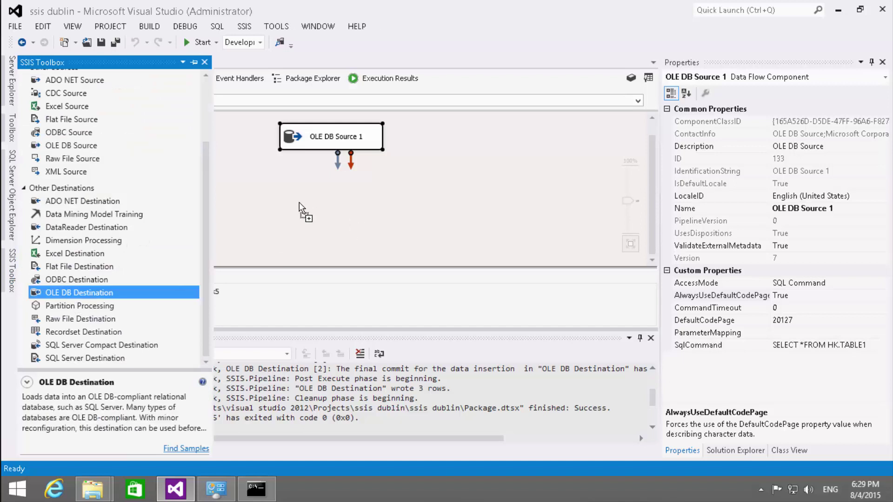
drag(300, 203, 259, 207)
click(294, 142)
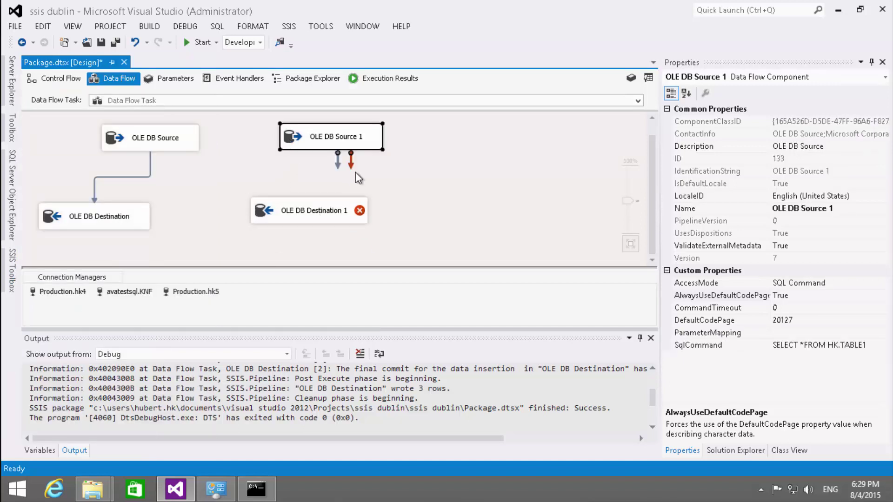
drag(338, 163, 277, 222)
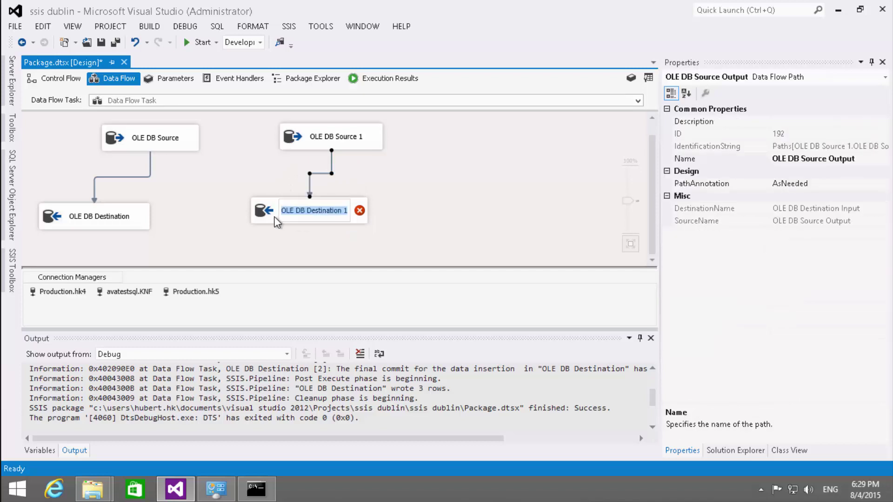
double_click(271, 216)
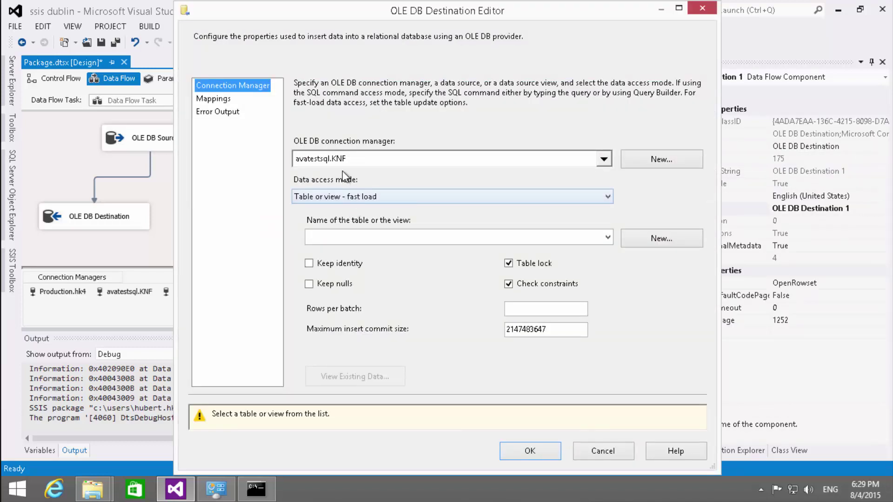
- Target the destination at [dbo].[Table1DestOraOle], review the mappings, and accept
click(367, 236)
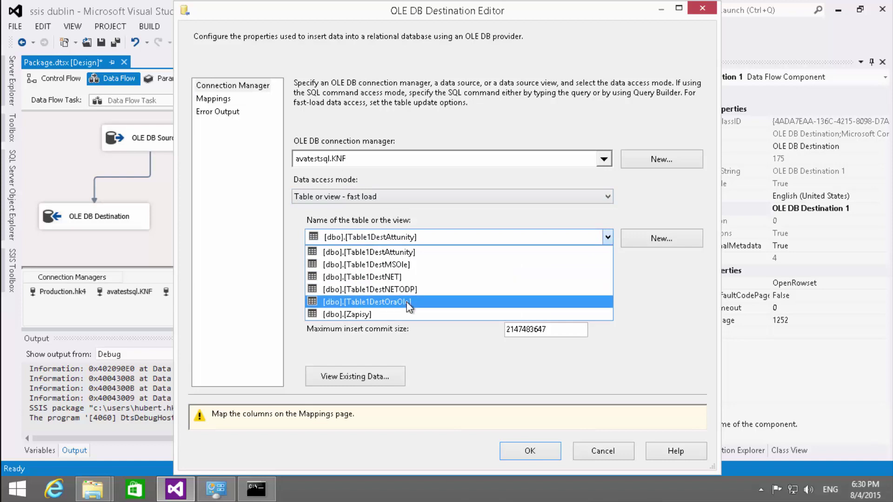
click(421, 301)
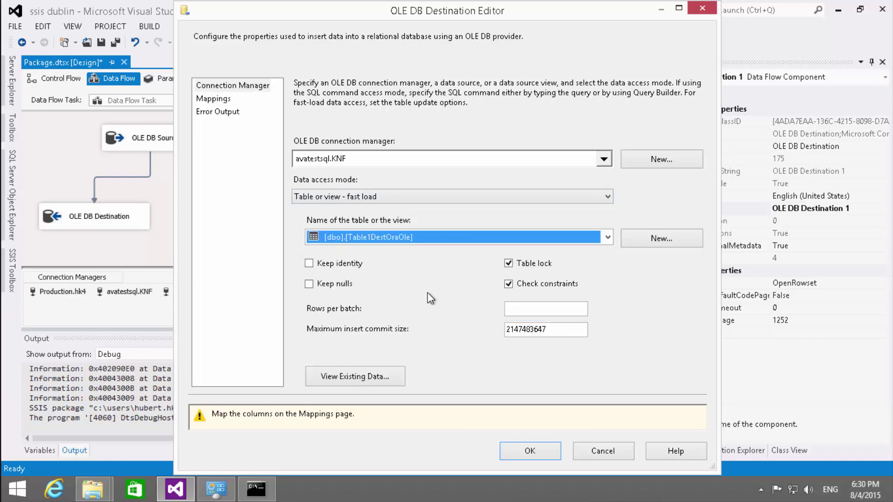
click(221, 99)
click(530, 415)
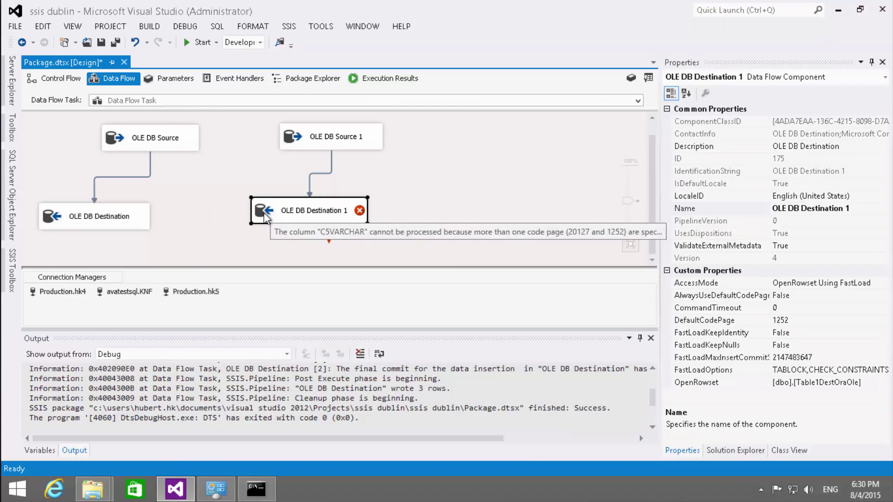
- Replace the destination with a new one using DefaultCodePage 20127, always used, and connect OLE DB Source 1
key(Delete)
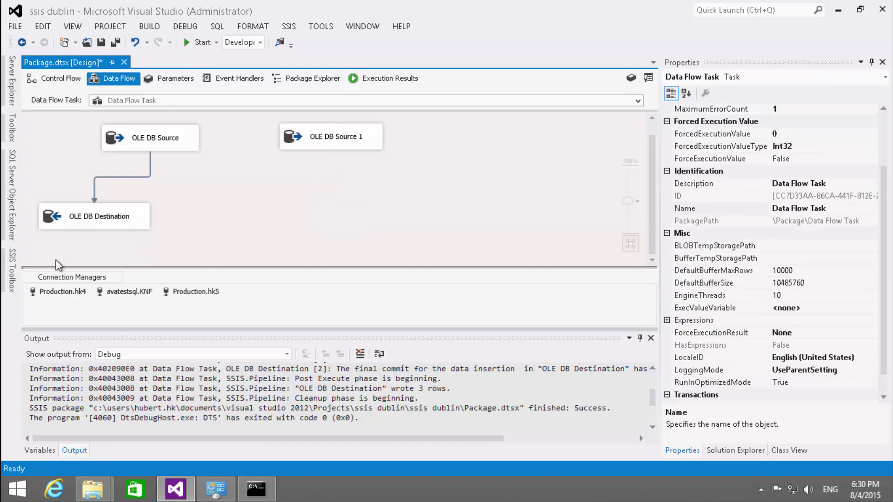
click(12, 270)
drag(50, 294, 305, 227)
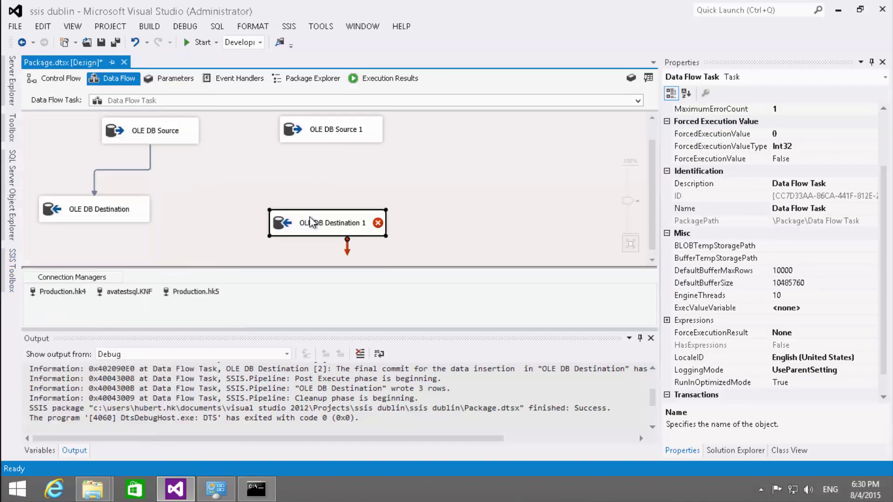
click(809, 320)
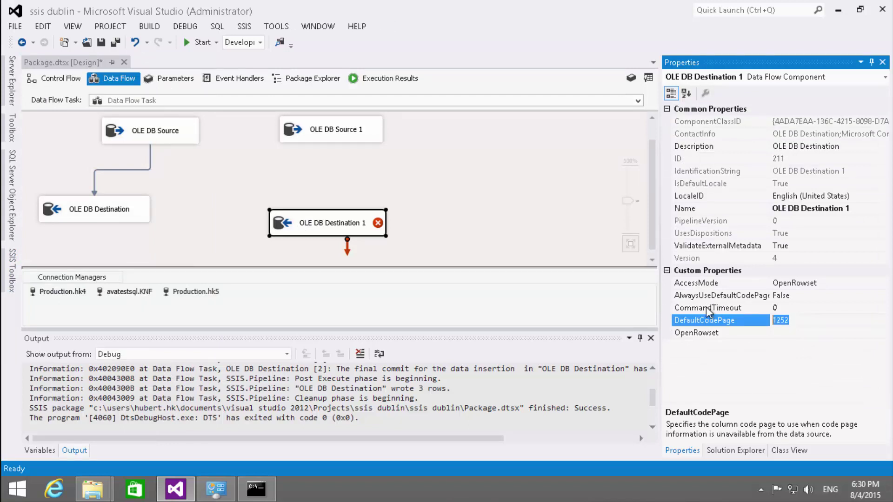
text(20127)
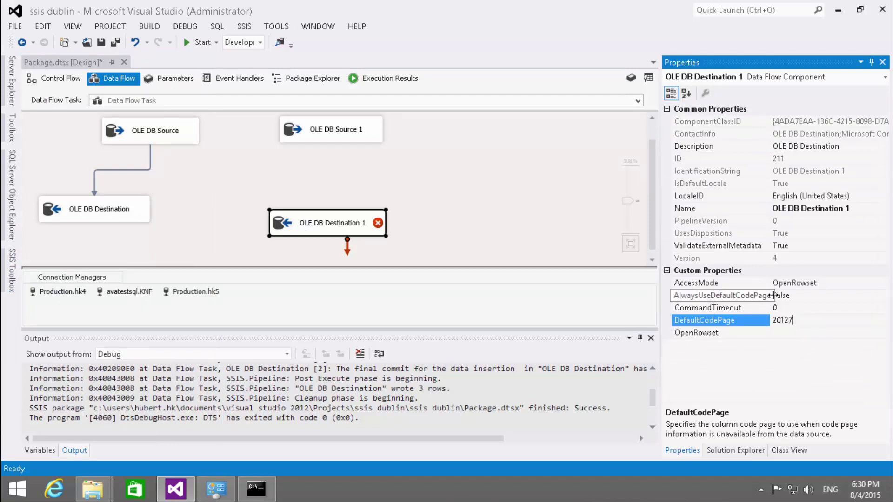
double_click(803, 297)
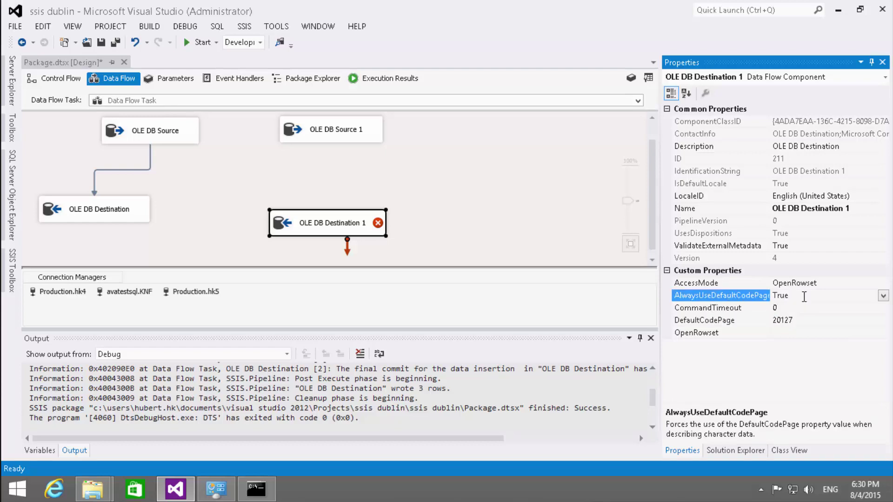
click(325, 136)
drag(336, 153, 327, 229)
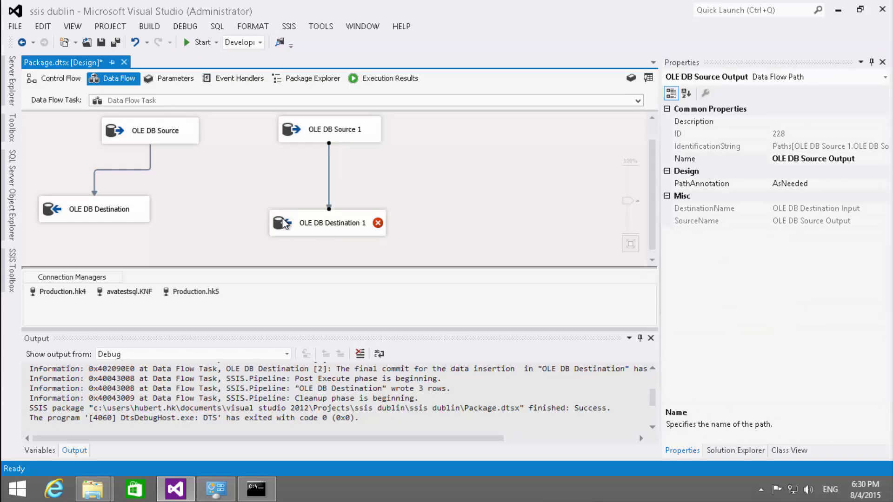
- Point OLE DB Destination 1 at [dbo].[Table1DestOraOle], check the mappings, and accept
double_click(327, 224)
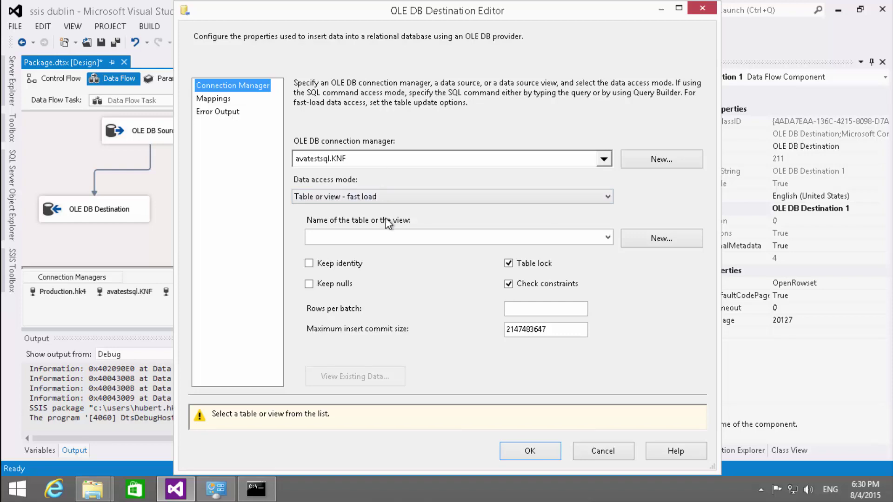
click(381, 235)
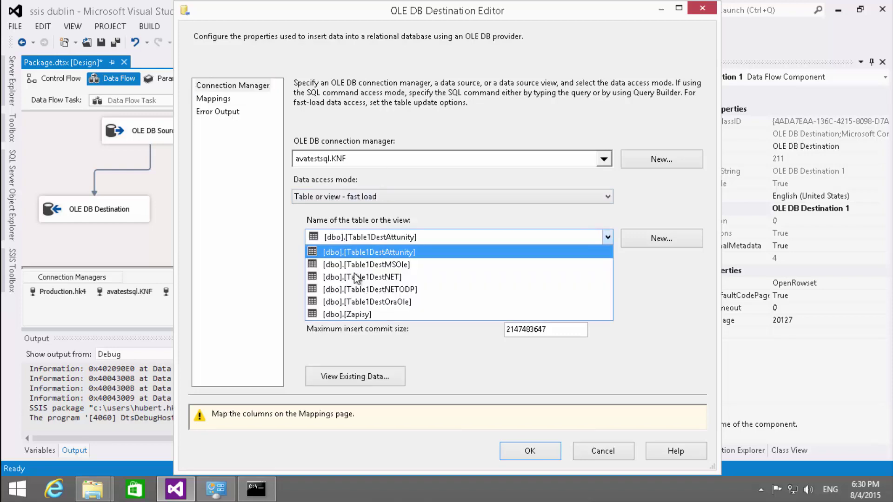
click(411, 301)
click(219, 101)
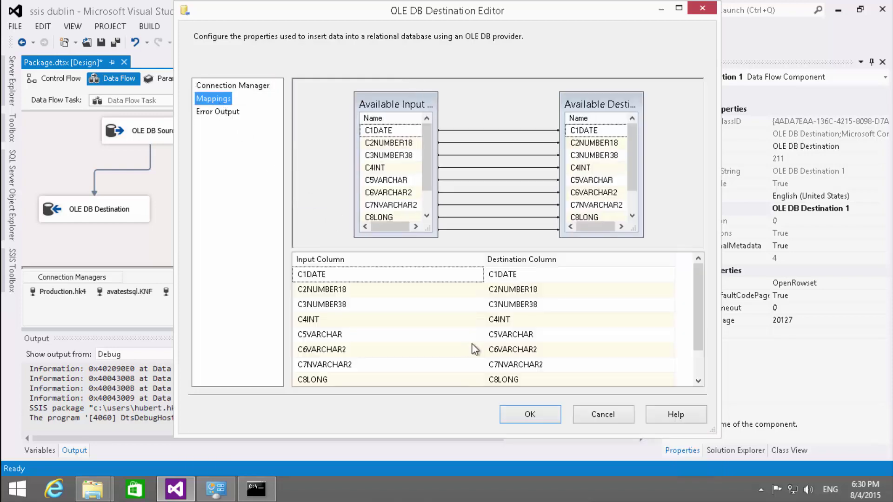
click(514, 412)
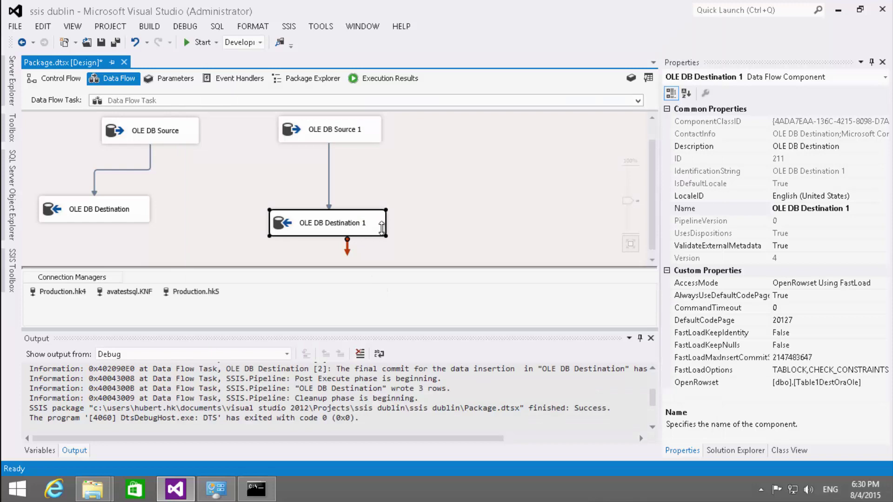
click(328, 173)
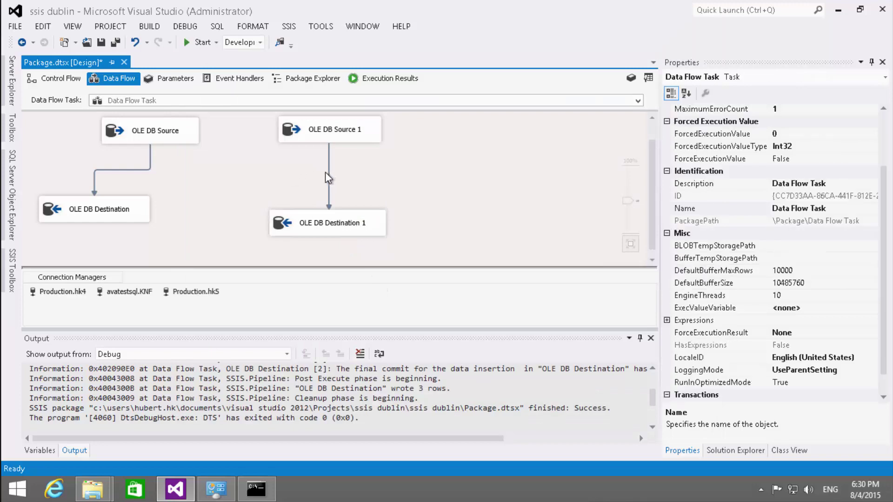
- Show the source-to-destination path's Metadata page and widen the Data Type column
double_click(329, 173)
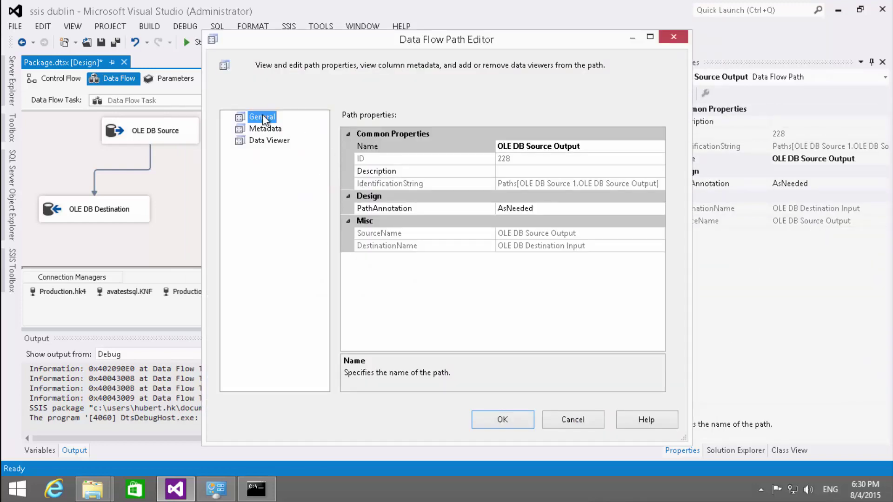
click(265, 128)
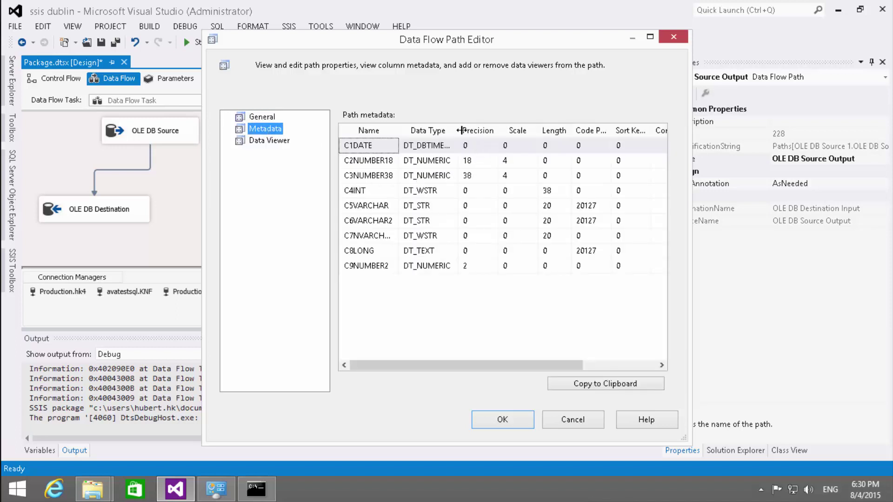
drag(462, 130, 486, 132)
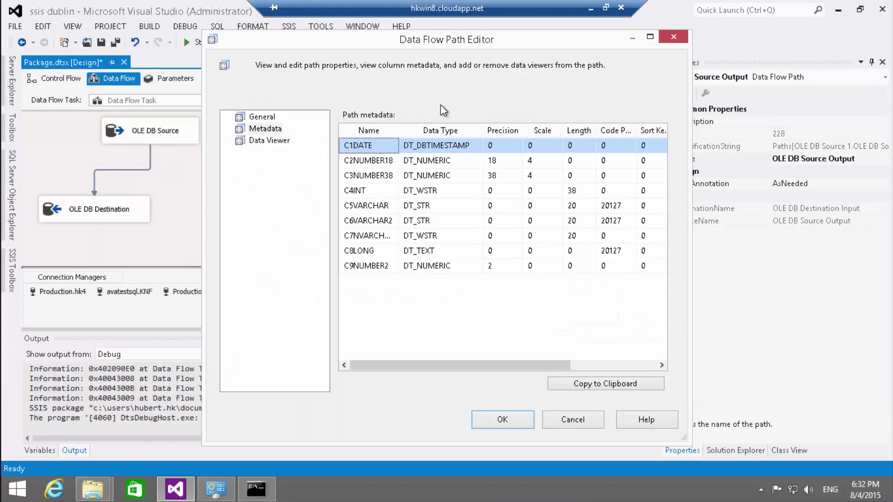
- Close the path details, then open and dismiss OLE DB Source 1's editor
click(513, 420)
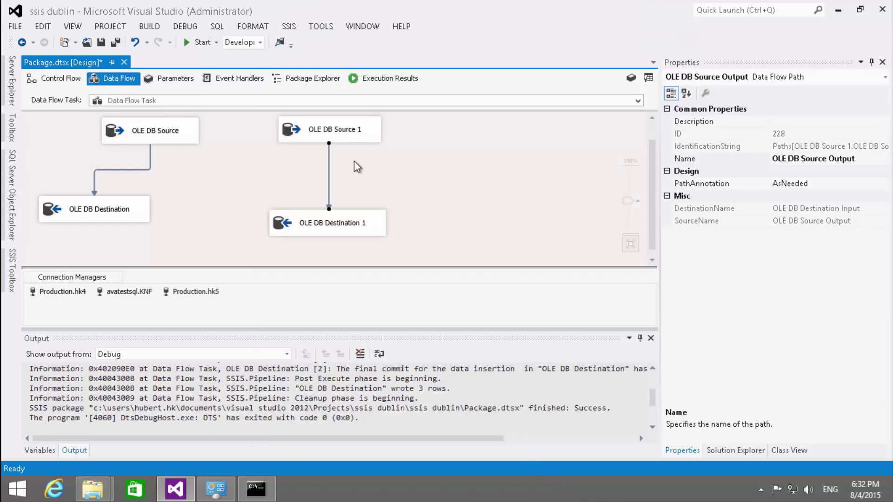
double_click(341, 139)
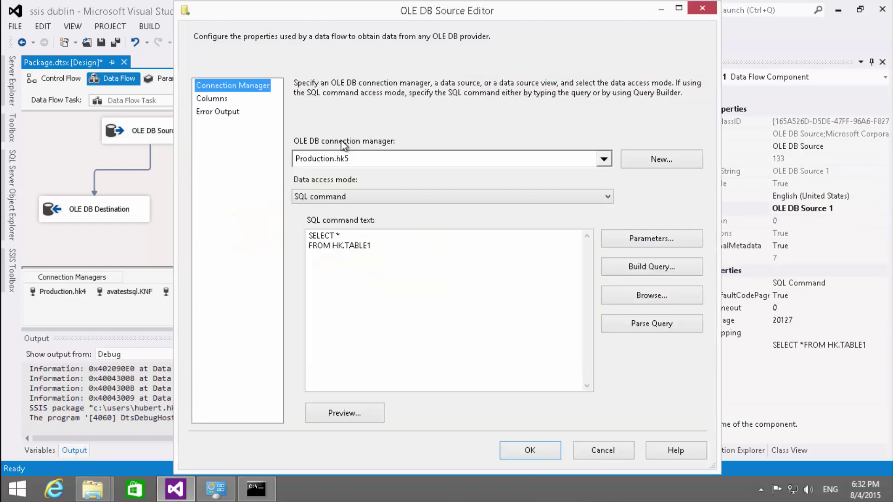
key(Return)
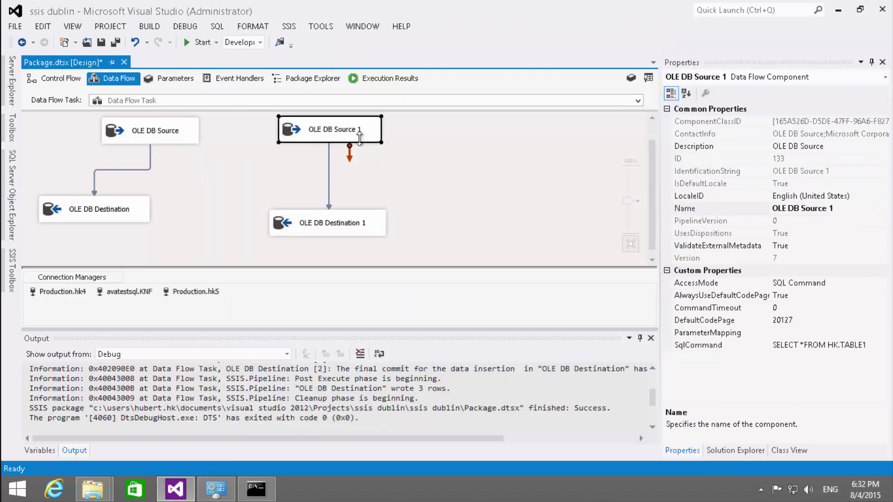
- In OLE DB Source 1's Advanced Editor, try external column C4INT as numeric [DT_NUMERIC], then cancel
right_click(309, 131)
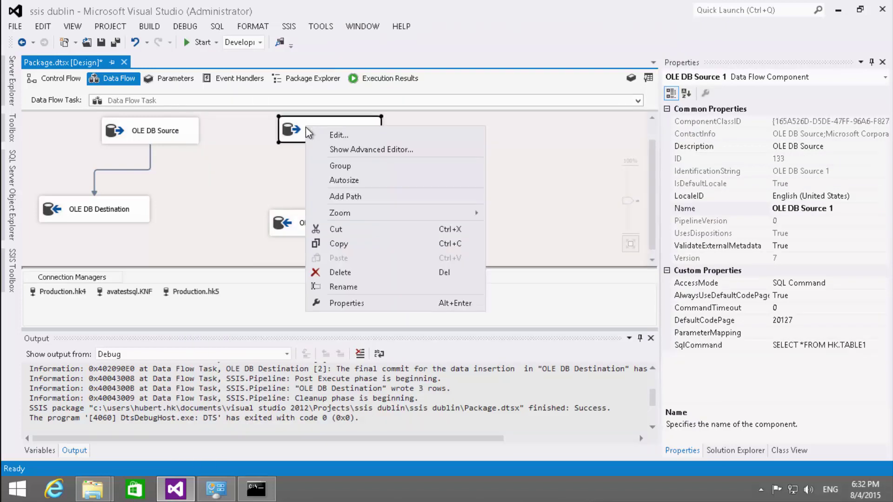
click(345, 149)
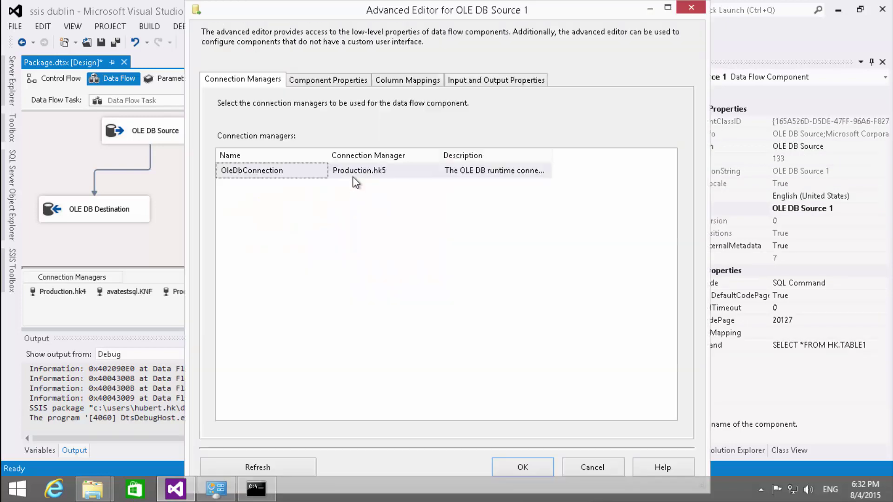
click(453, 80)
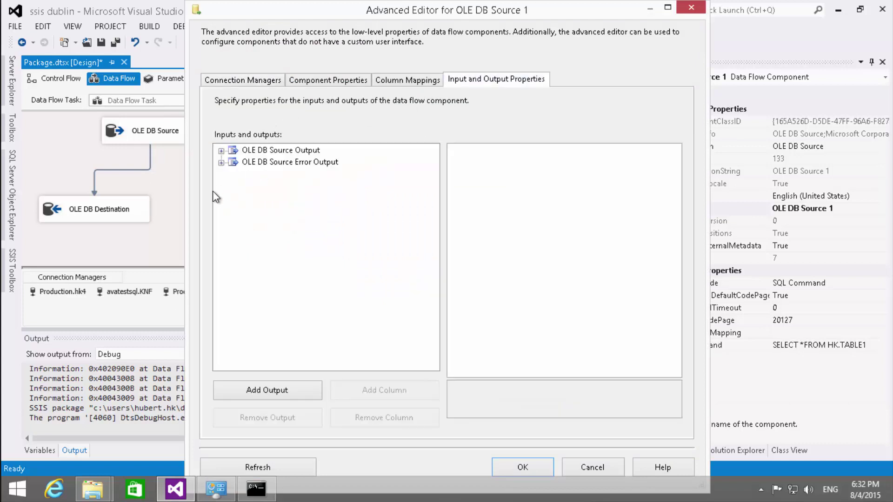
click(221, 151)
click(234, 162)
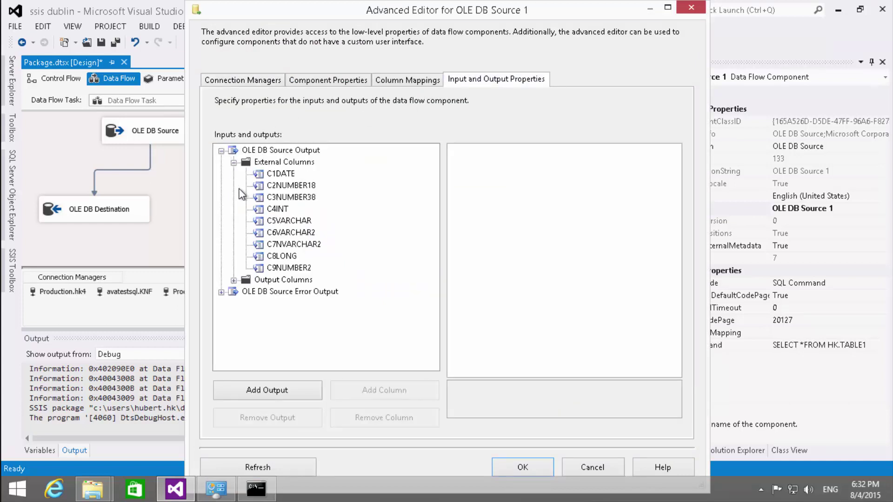
click(289, 243)
click(272, 209)
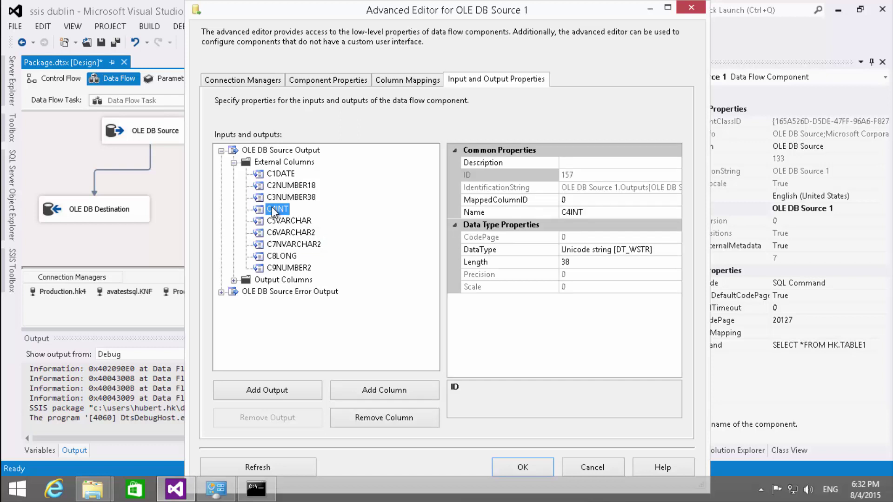
click(651, 251)
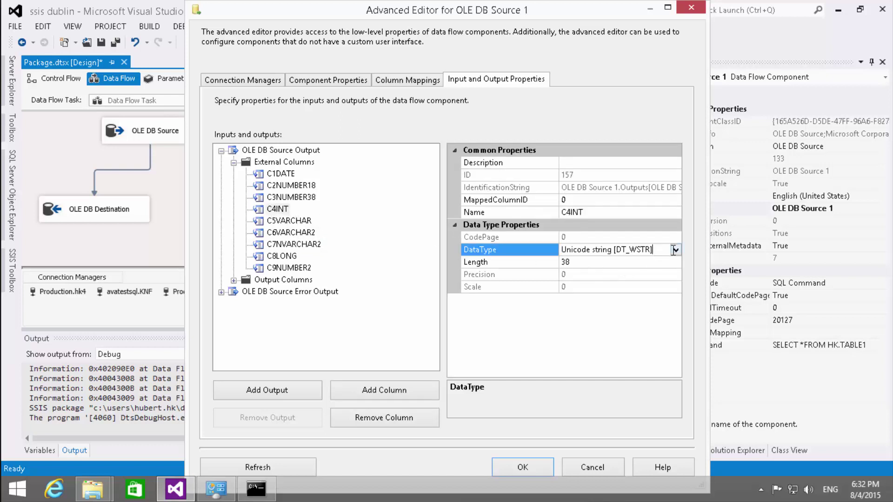
click(675, 250)
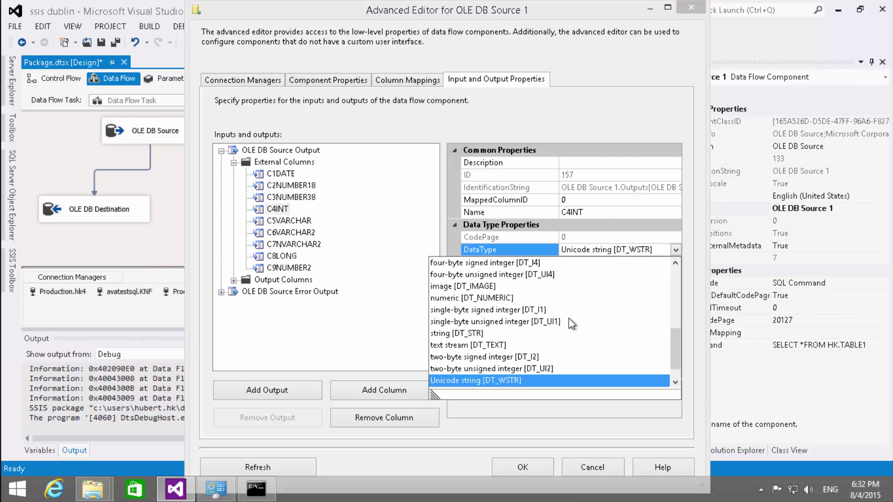
click(502, 298)
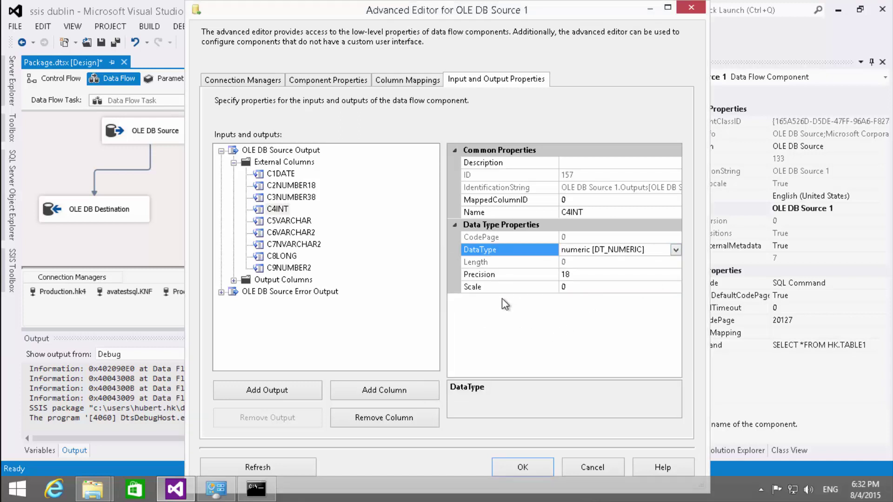
click(234, 280)
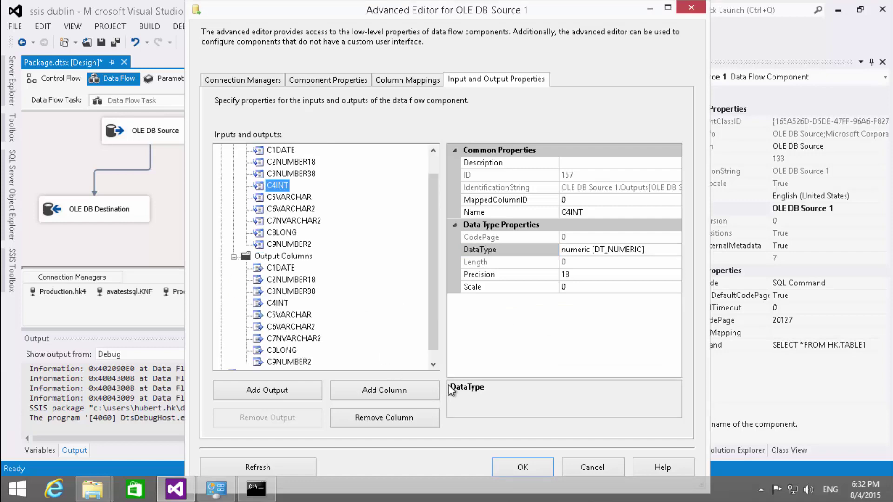
click(565, 468)
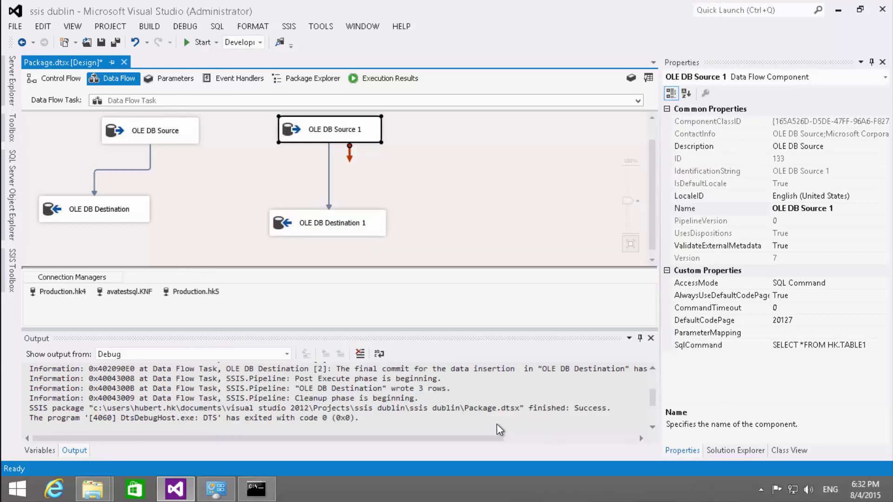
- In the Advanced Editor, set output column C4INT to numeric [DT_NUMERIC] and apply it
right_click(286, 133)
click(298, 156)
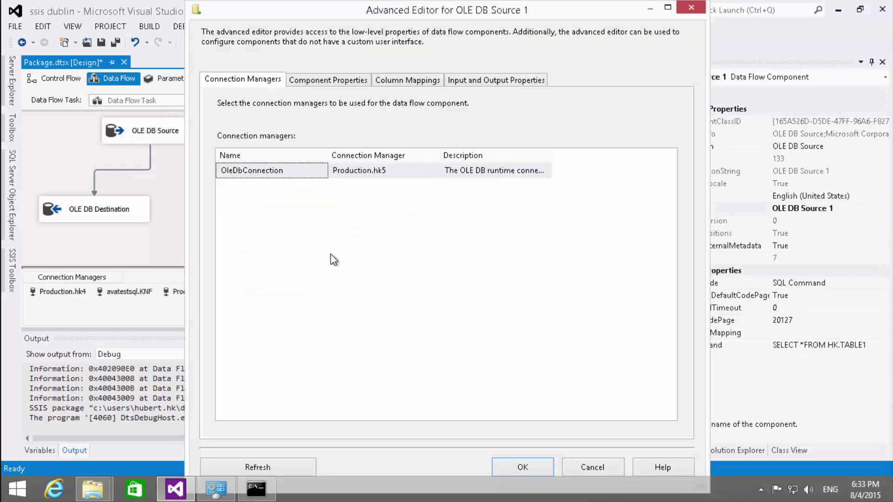
click(452, 79)
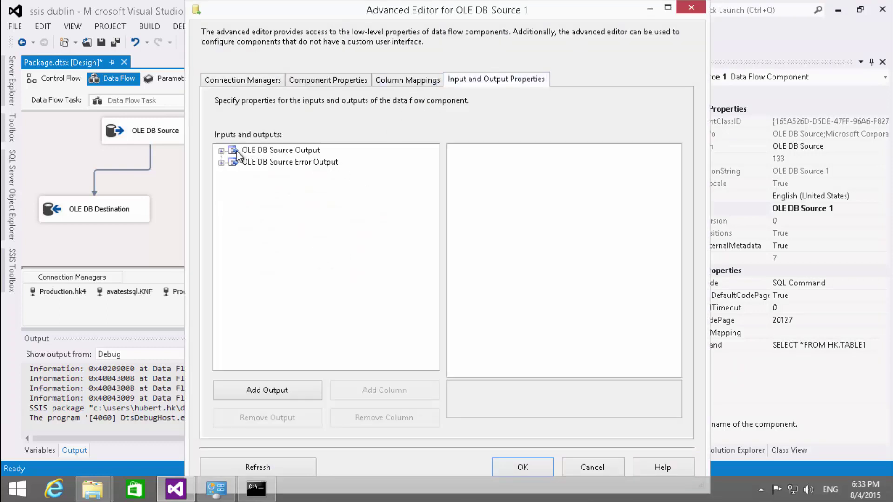
click(222, 151)
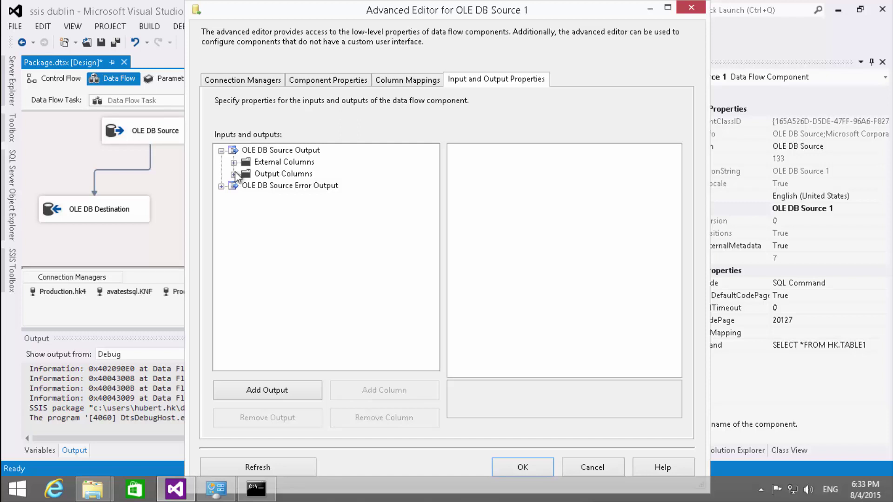
click(233, 174)
click(277, 221)
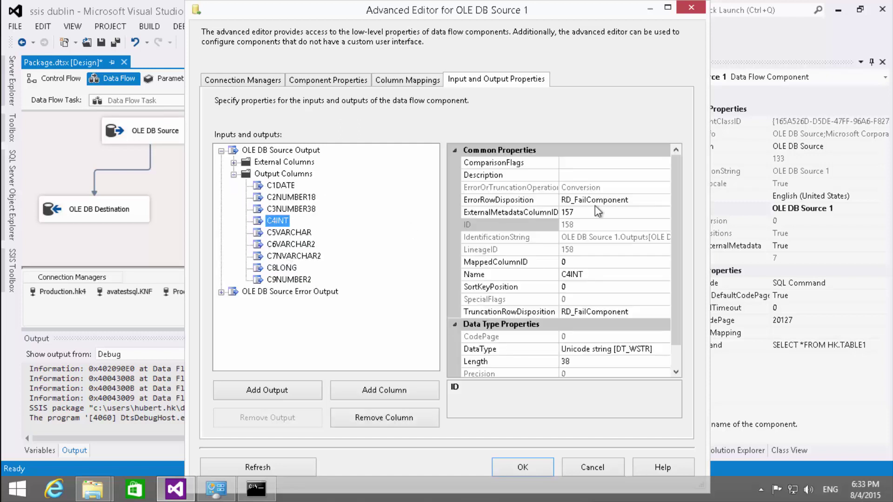
click(662, 347)
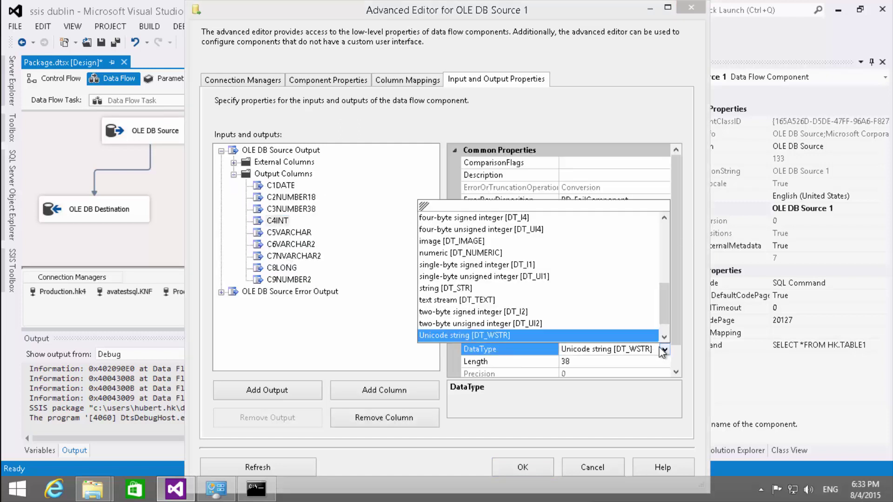
click(476, 253)
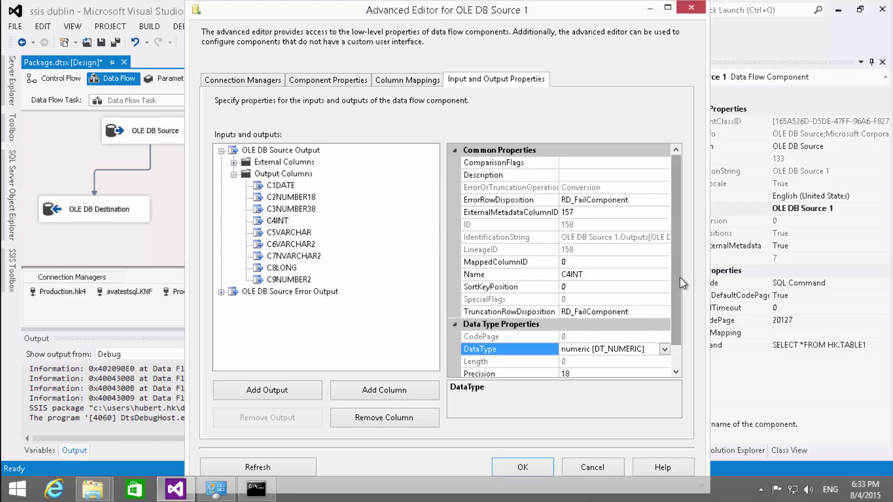
scroll(680, 278, down, 2)
click(523, 467)
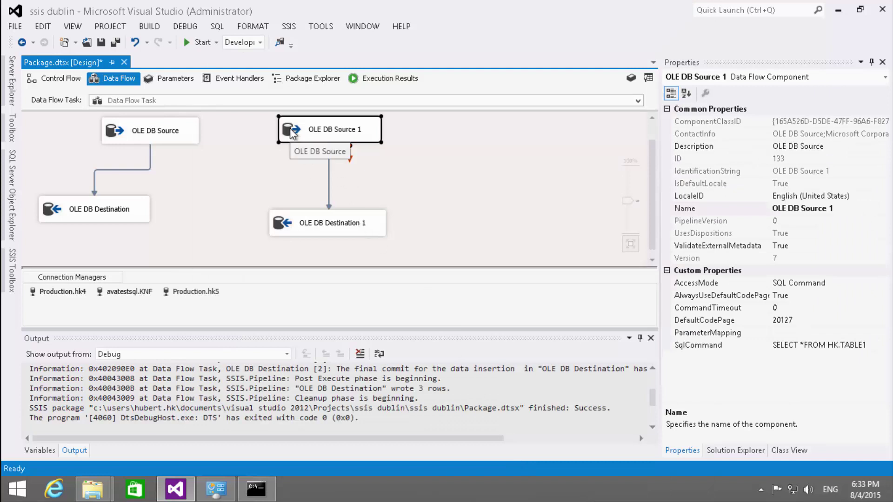
- Check the path's Metadata page showing C4INT as DT_NUMERIC with precision 18
double_click(328, 182)
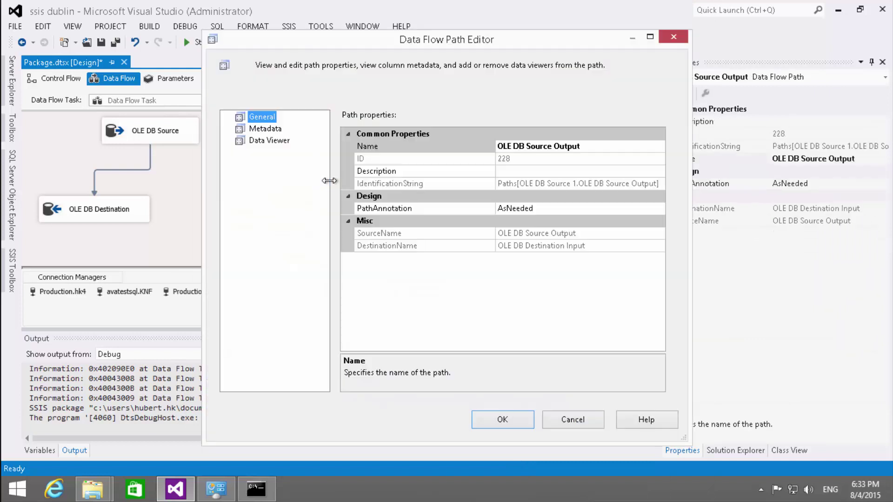
click(265, 131)
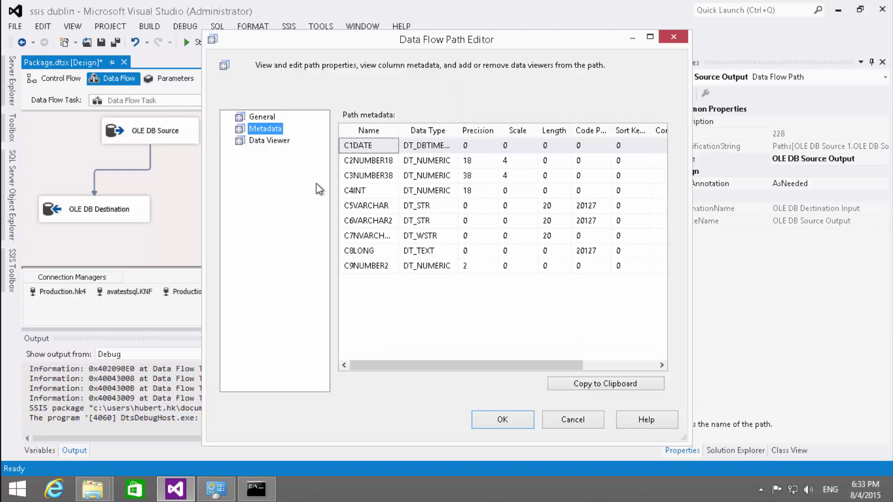
click(554, 417)
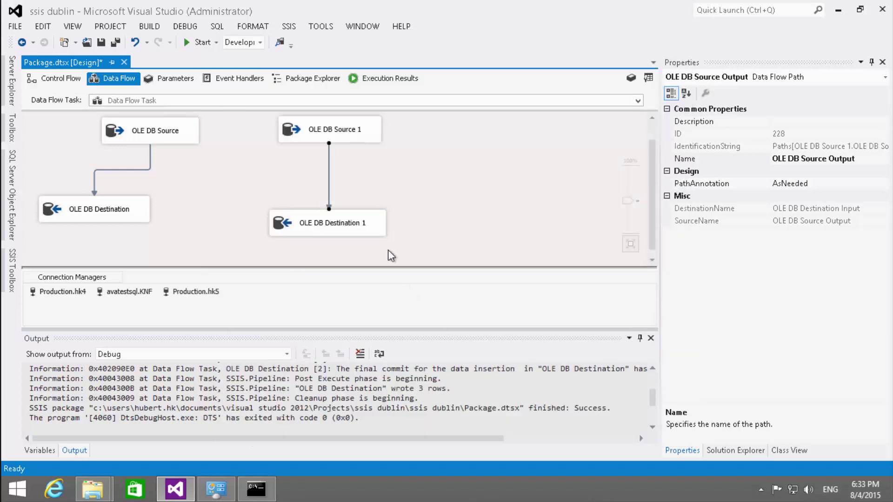
- Review OLE DB Destination 1's column mappings, then run the package with 3 rows flowing
click(282, 228)
double_click(281, 227)
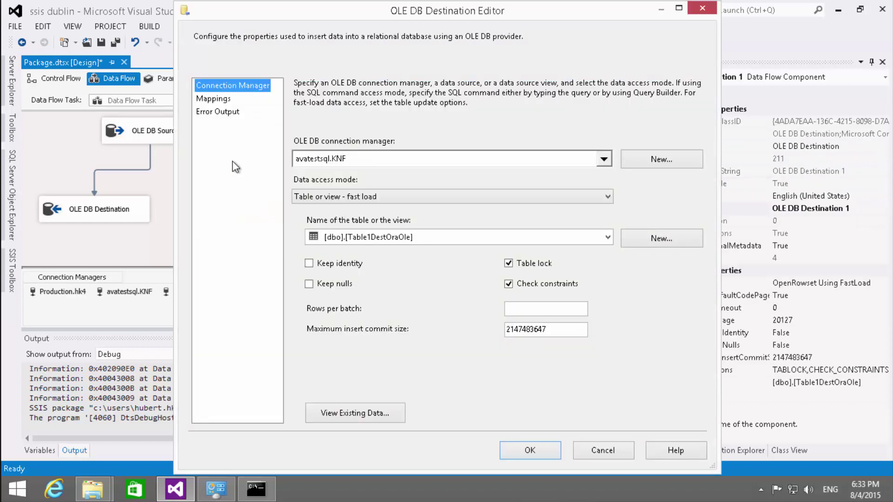
click(214, 98)
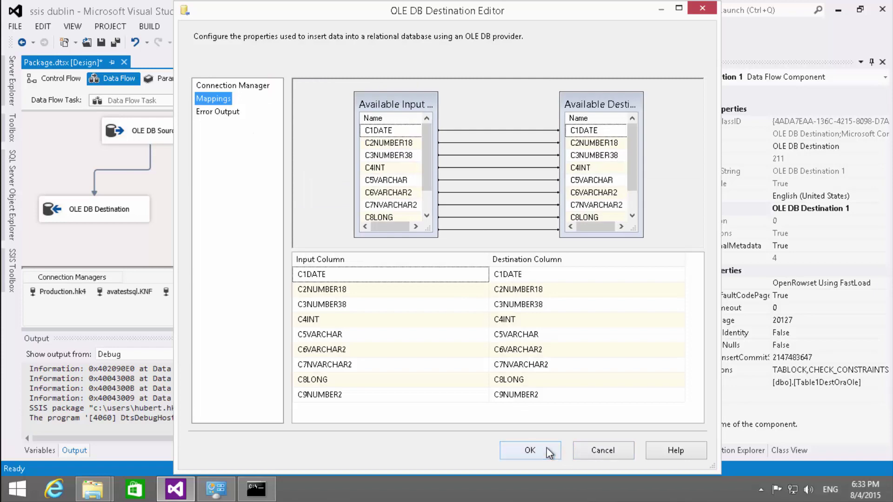
click(530, 450)
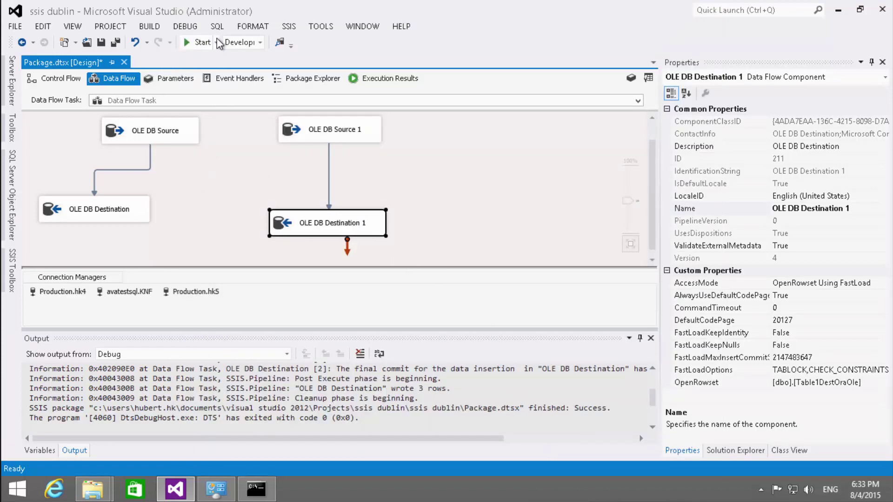
click(201, 43)
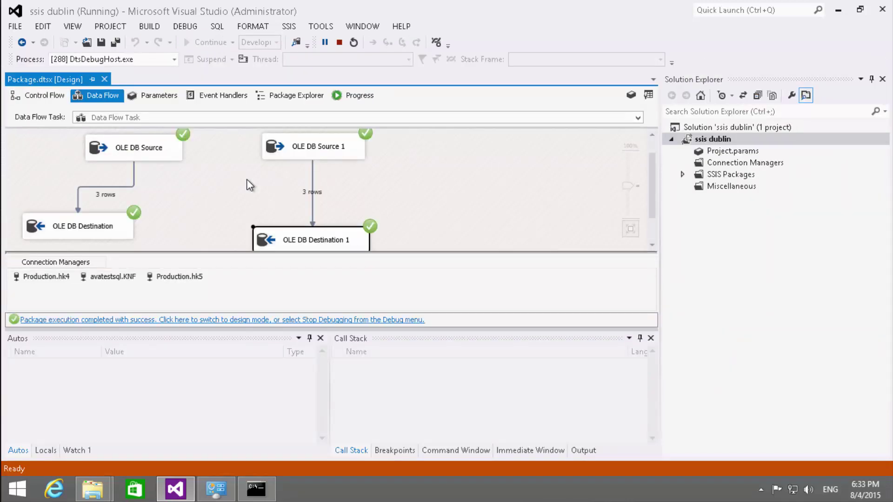
- Review OLE DB Source 1's Columns page, then stop debugging to return to design mode
double_click(270, 148)
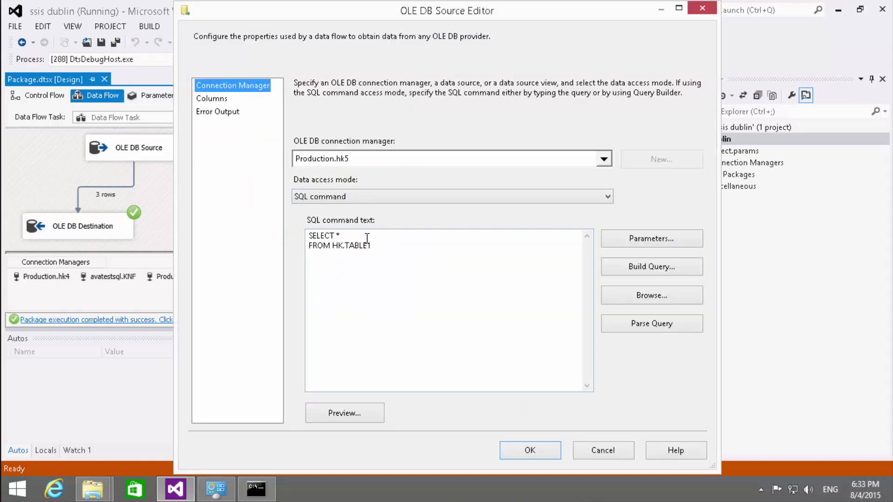
click(224, 98)
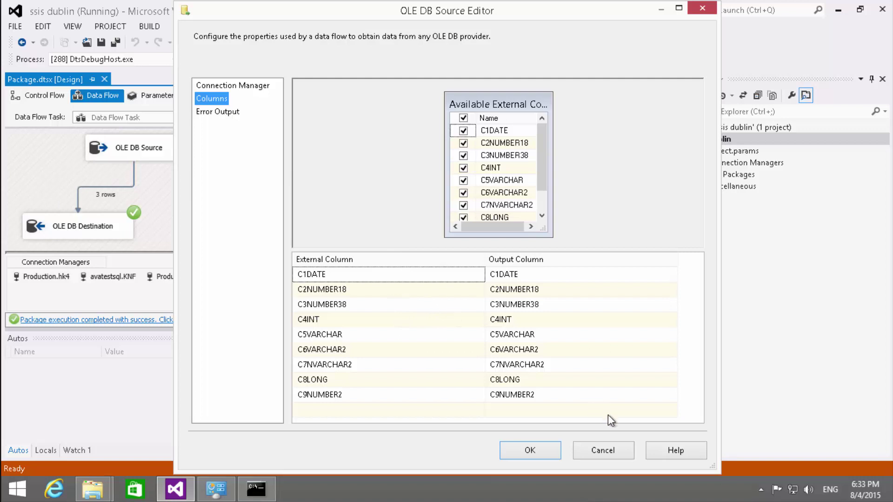
click(603, 451)
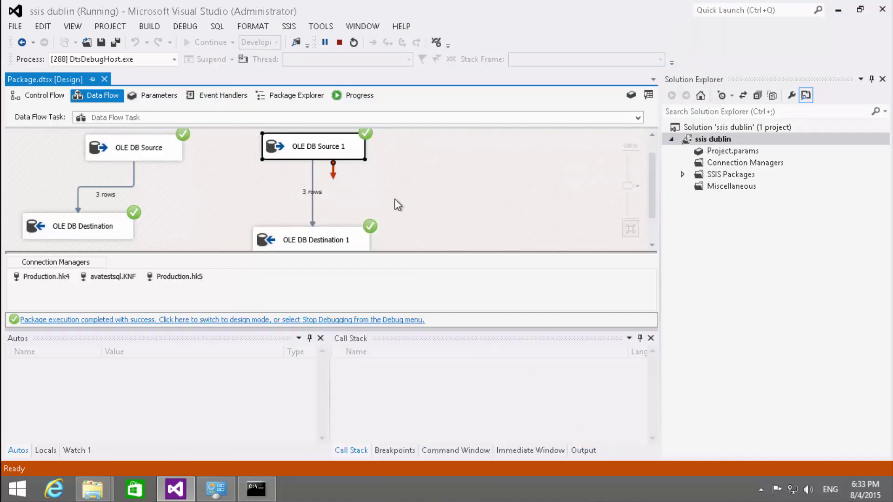
click(338, 44)
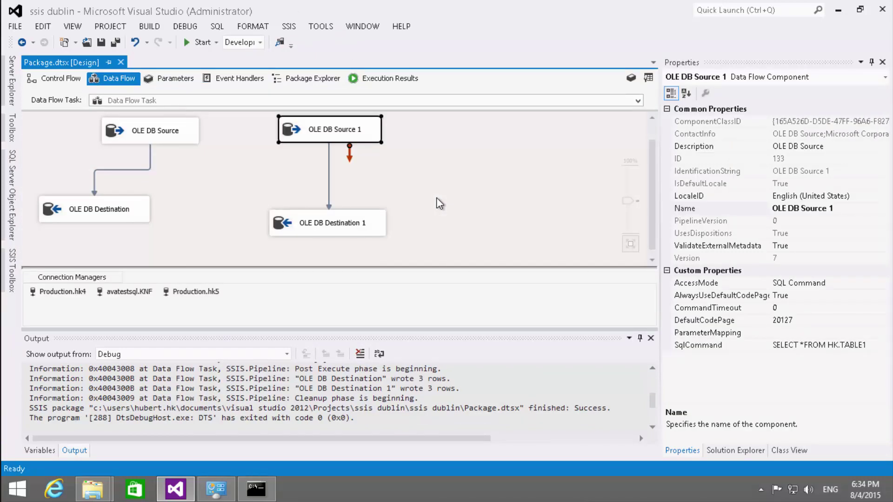
click(430, 185)
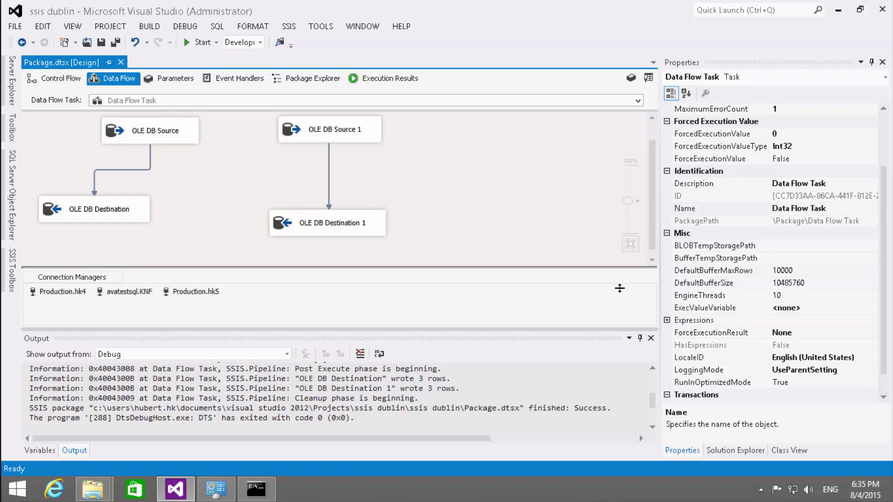
- Rename Package.dtsx to 01 OLE DB.dtsx in Solution Explorer
click(721, 450)
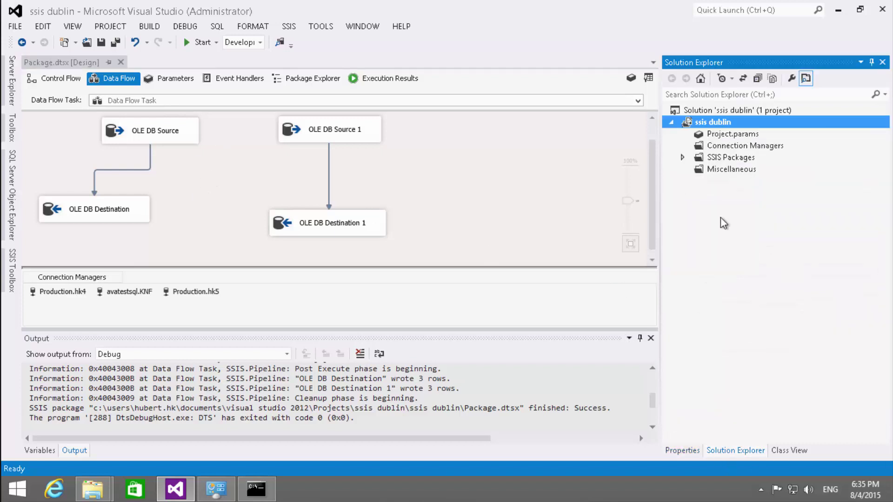
click(683, 158)
click(739, 168)
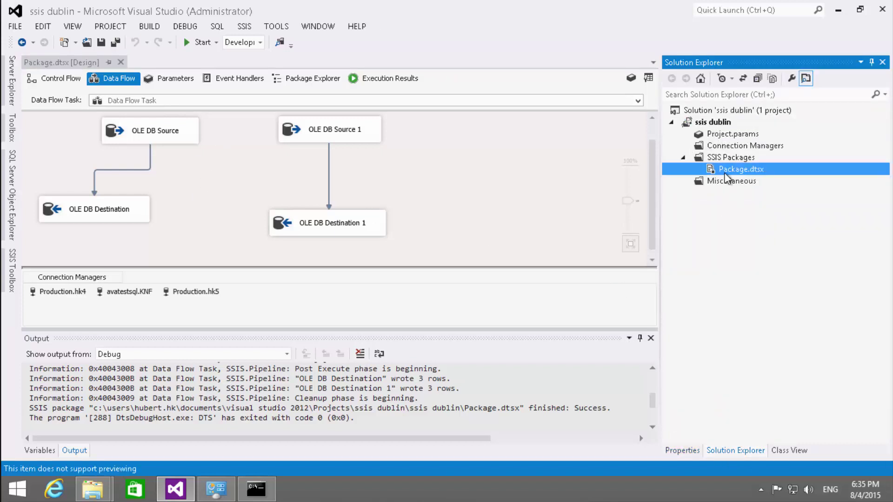
click(743, 170)
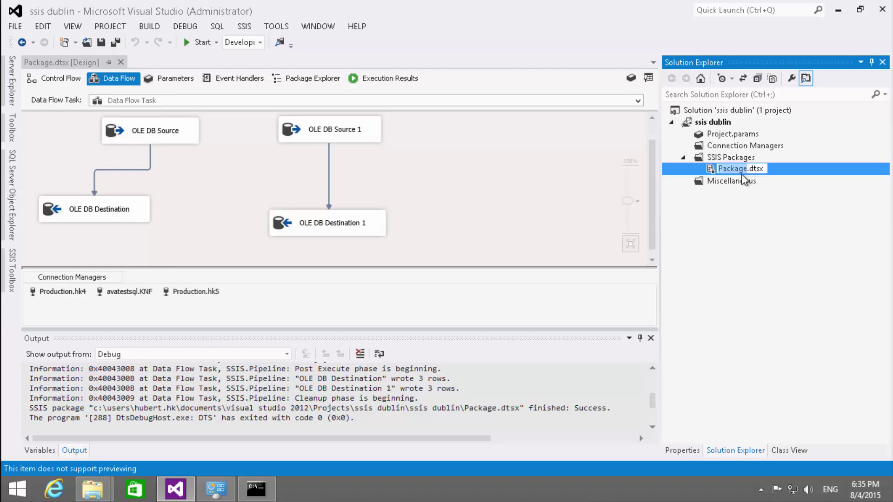
text(01 OLE DB)
key(Return)
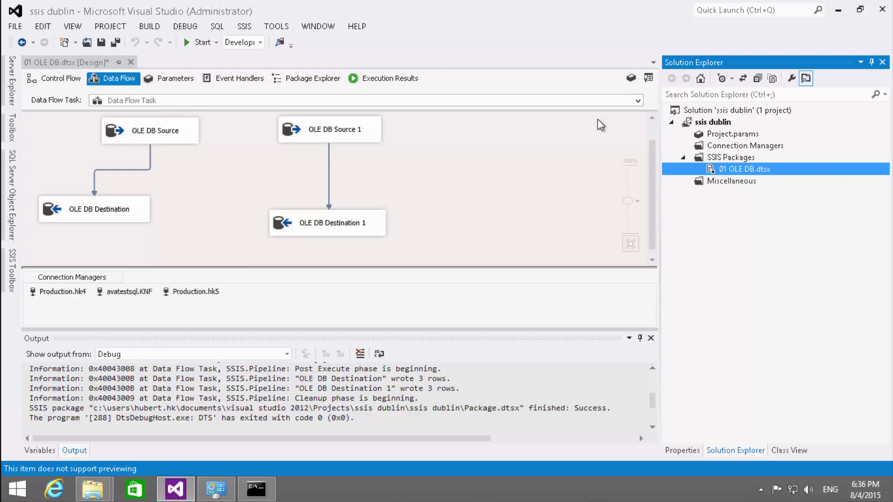
- Add a new SSIS package and rename it to 02 DotNET
right_click(742, 157)
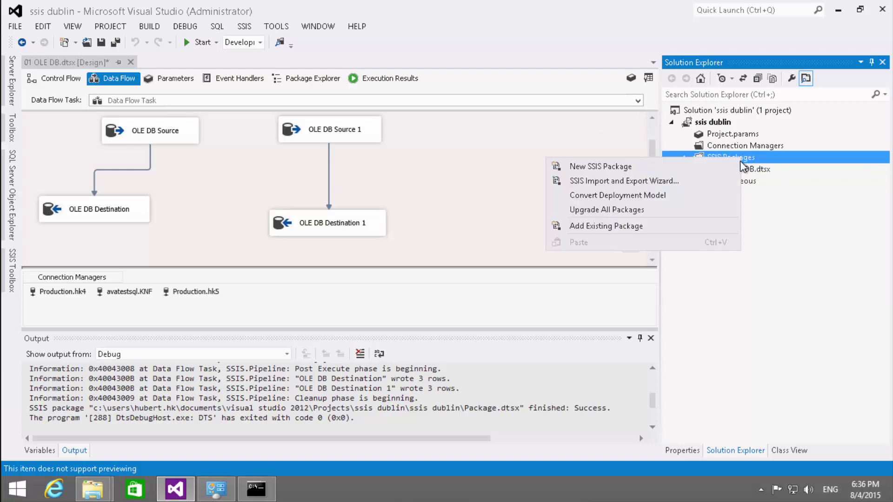
click(623, 172)
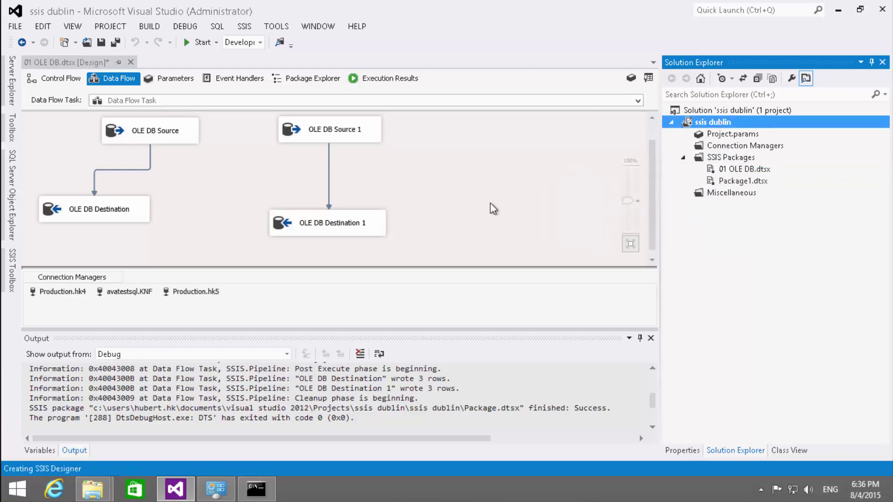
click(727, 182)
click(739, 180)
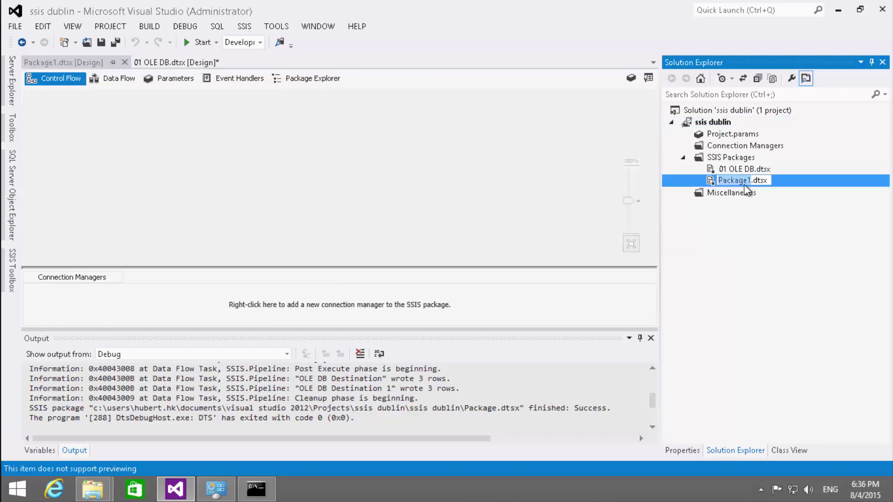
text(02 )
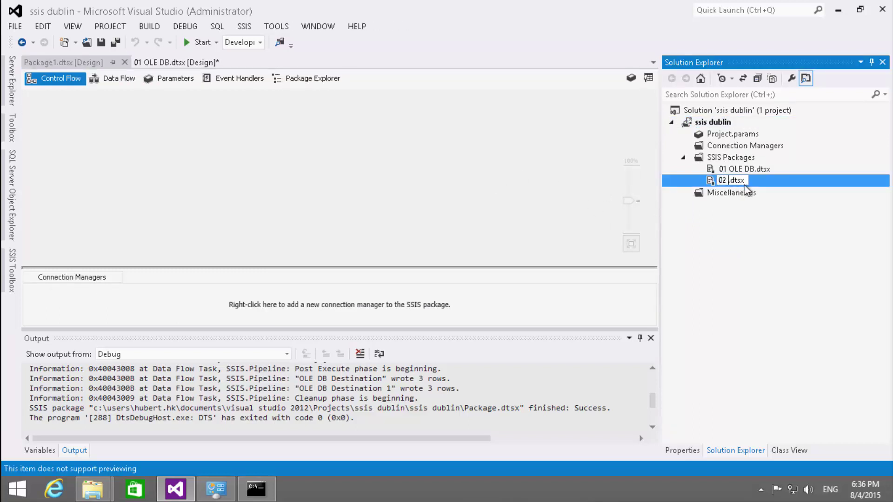
text(DotNET)
- Confirm the name 02 DotNET.dtsx, add a Data Flow Task and open its data flow
click(437, 187)
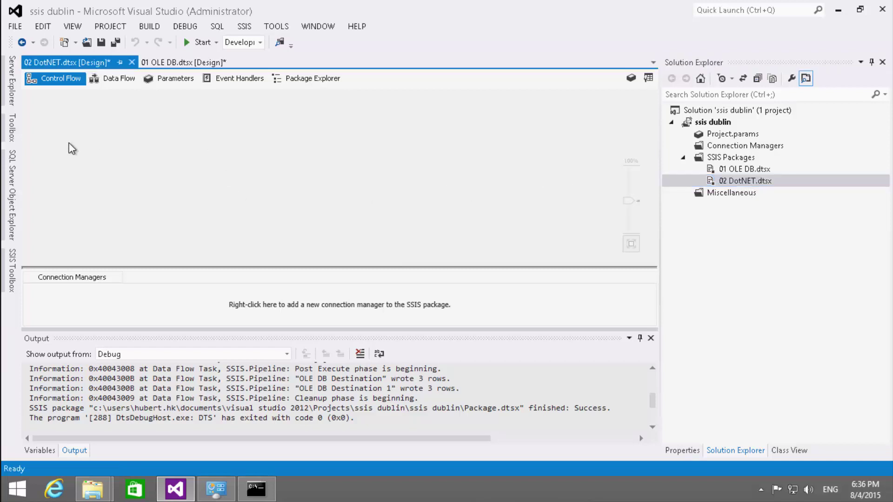
click(14, 272)
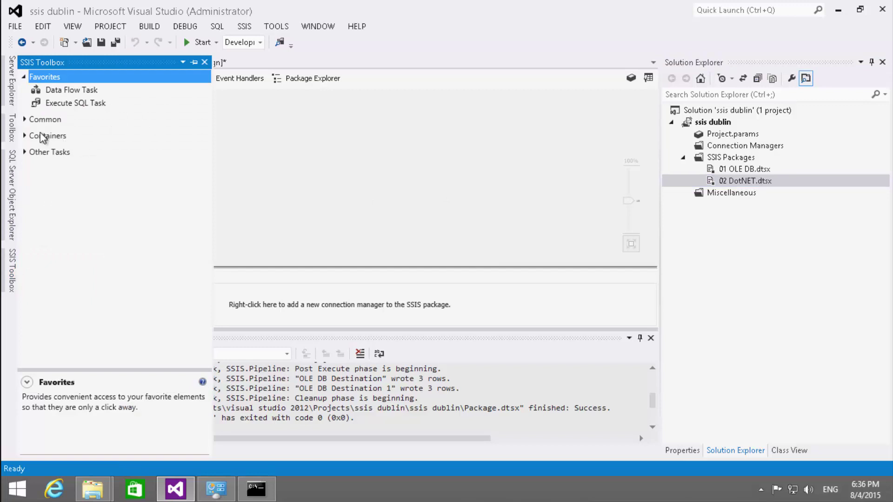
drag(50, 92, 139, 148)
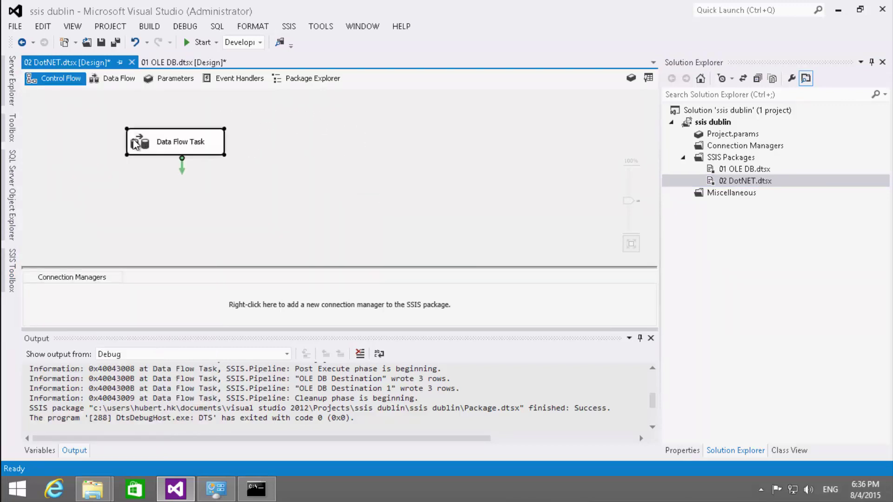
double_click(136, 143)
- Add an ADO NET Source to the data flow and open its editor
click(14, 263)
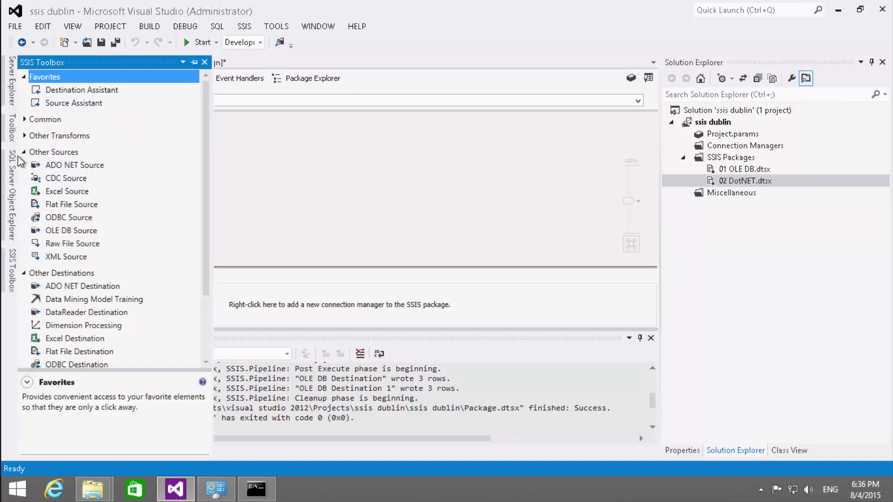
drag(68, 168, 307, 164)
drag(191, 128, 99, 154)
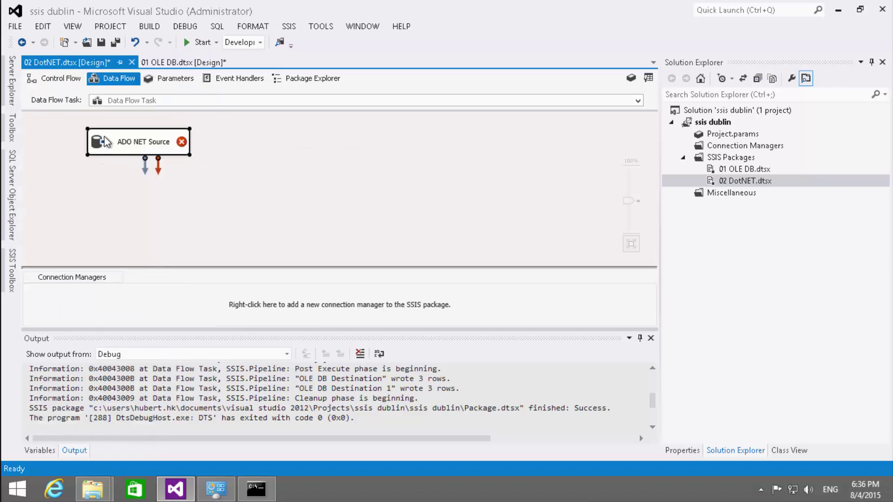
double_click(105, 140)
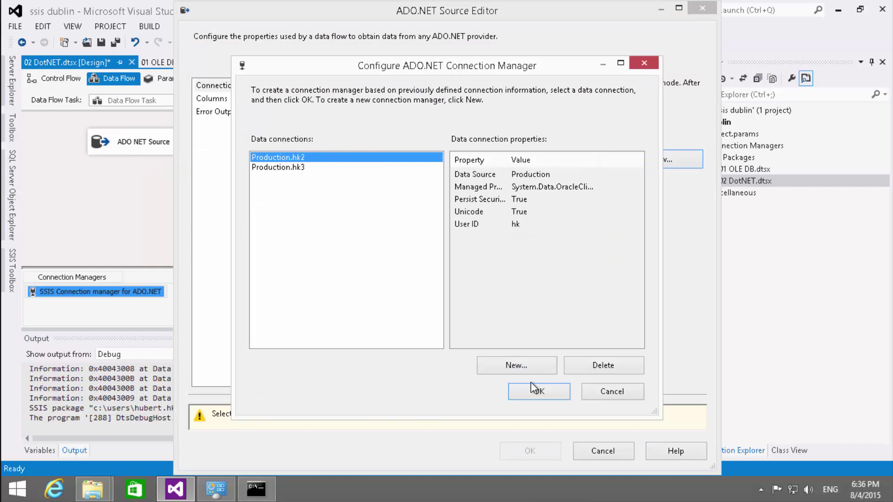
- Start a new data connection using the OracleClient Data Provider
click(530, 370)
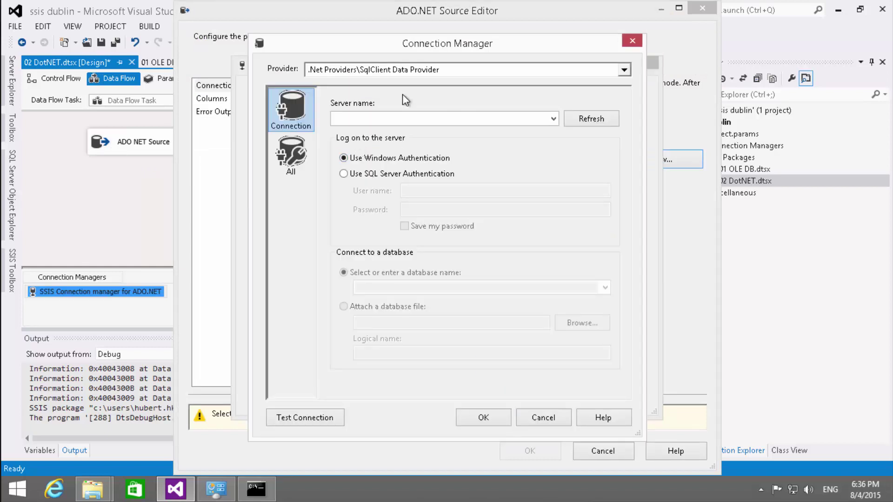
click(412, 69)
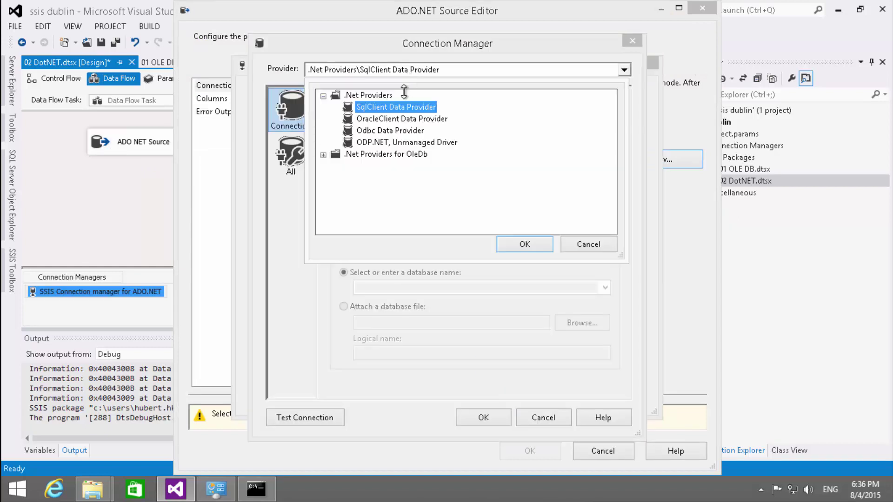
click(393, 119)
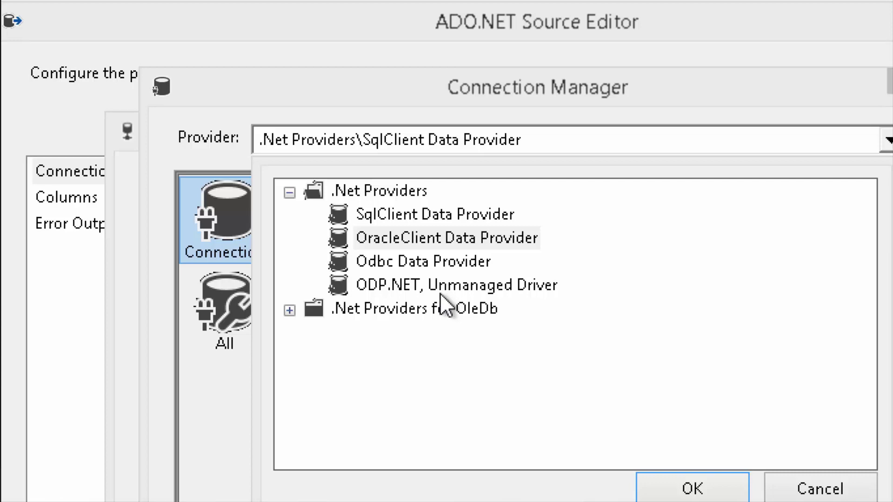
click(434, 219)
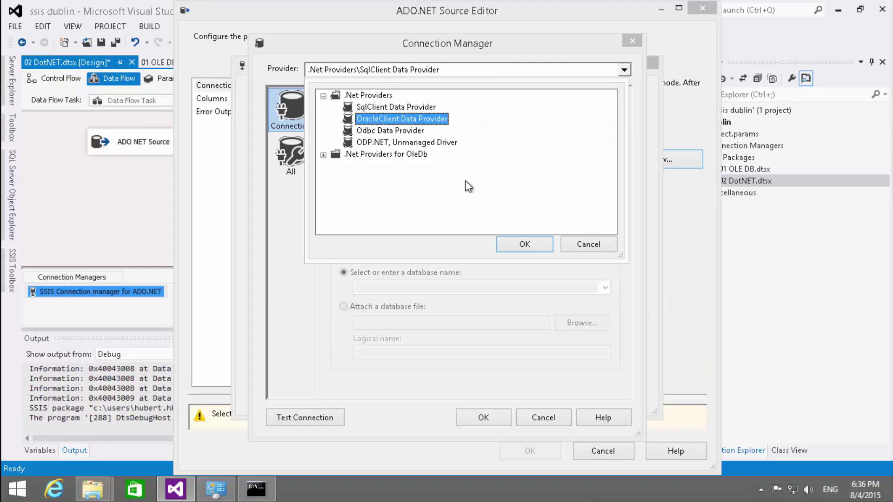
click(532, 241)
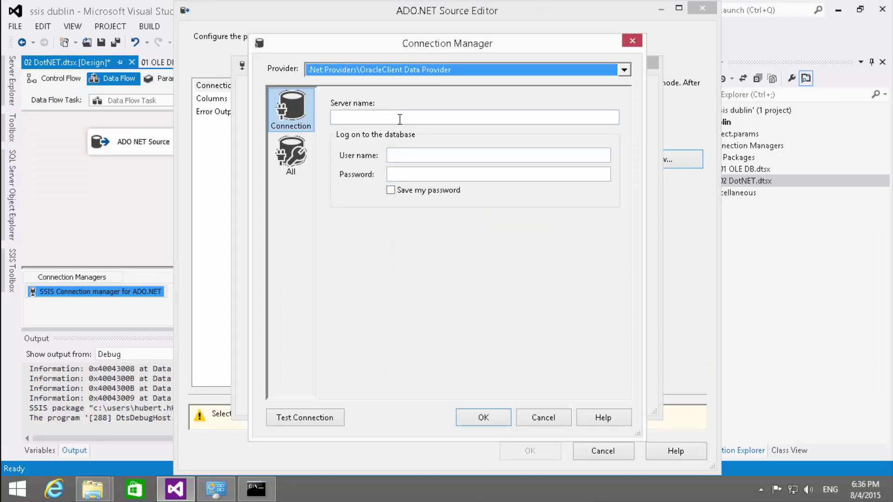
- Enter server Production, the user name and password, save the password, test successfully, and confirm
click(398, 119)
text(P)
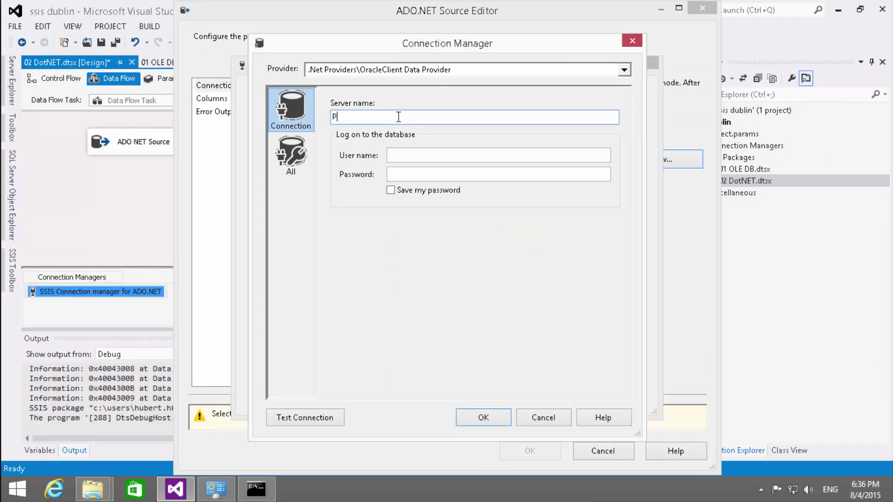
text(roduction)
key(Tab)
key(Tab)
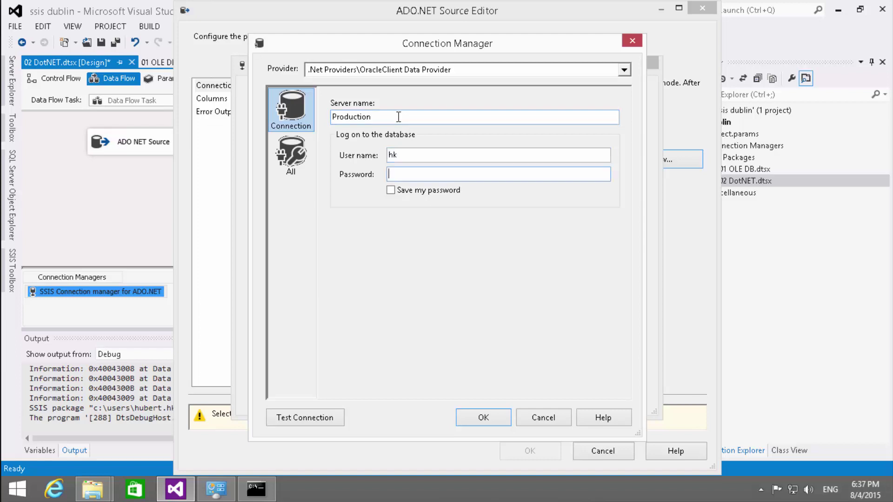
click(433, 191)
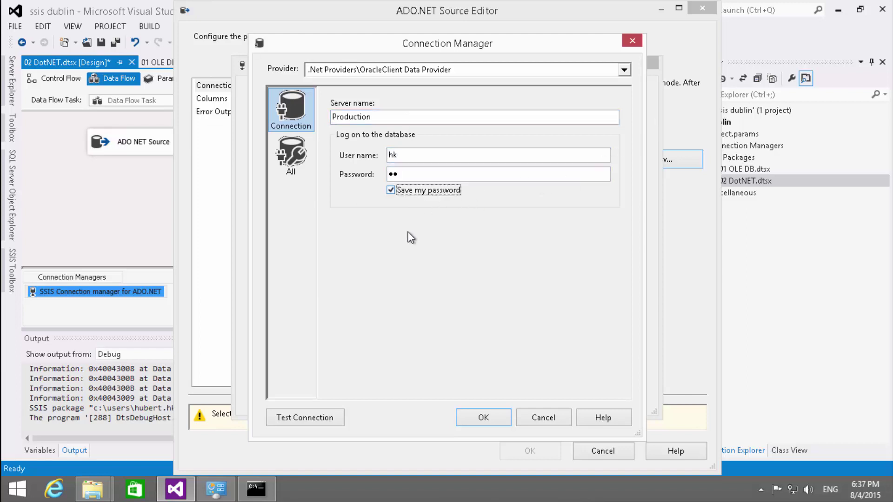
click(311, 418)
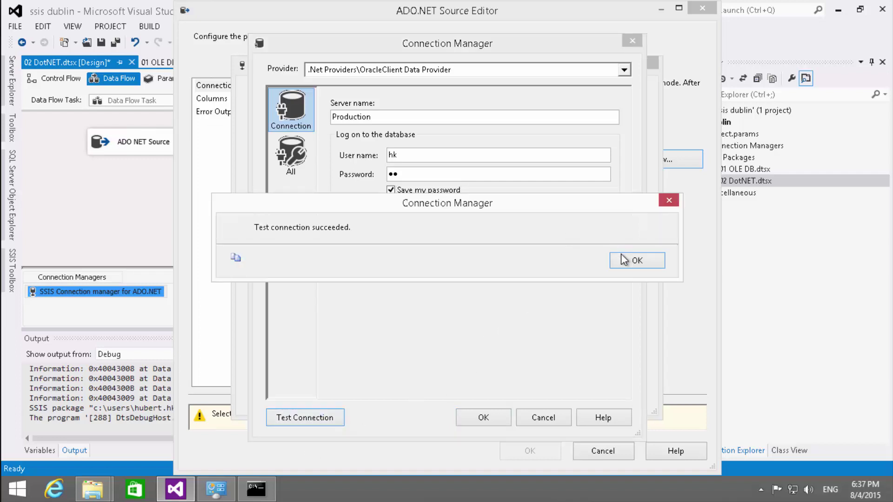
click(613, 265)
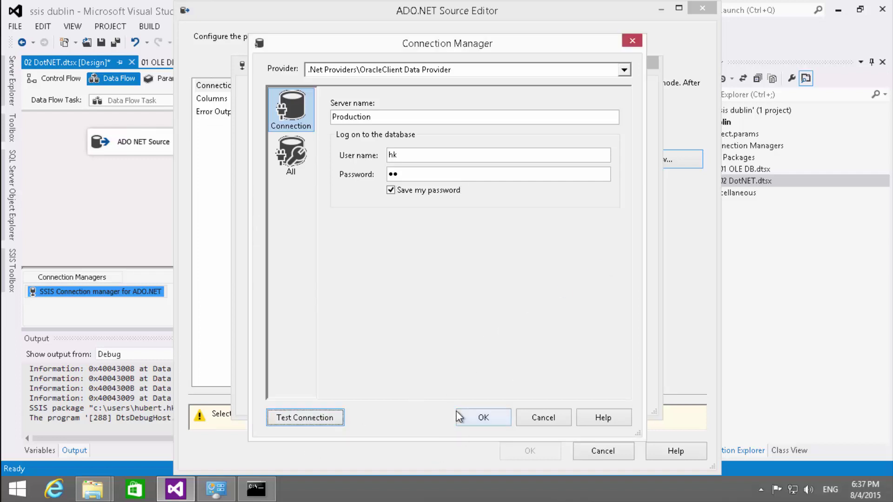
click(472, 417)
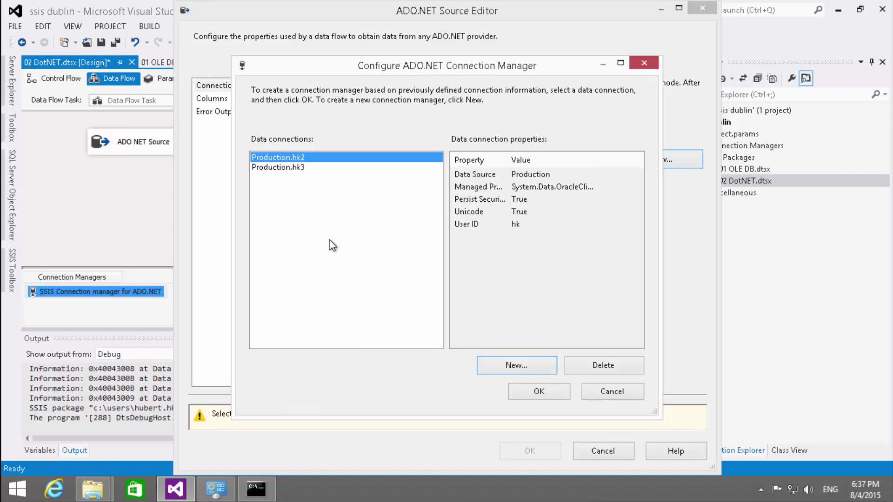
- Point the ADO NET Source at Production.hk2 with SQL command SELECT * FROM HK.TABLE1 and confirm its columns
click(538, 391)
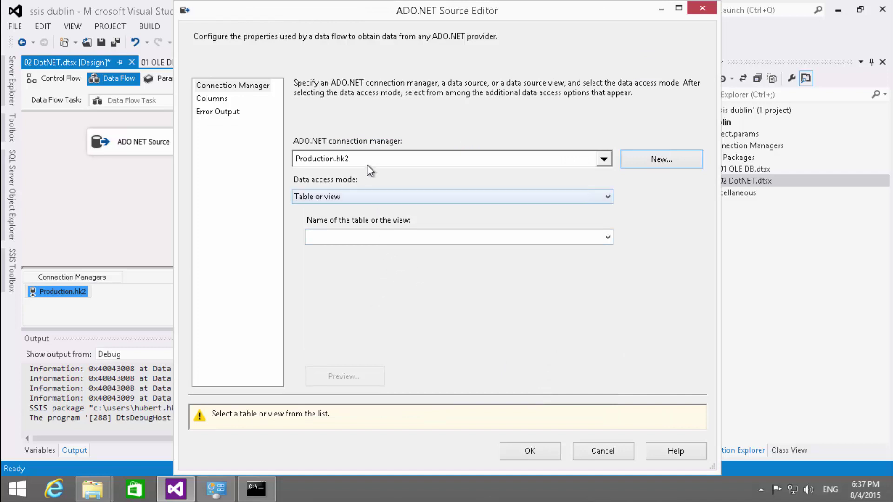
click(311, 200)
click(320, 222)
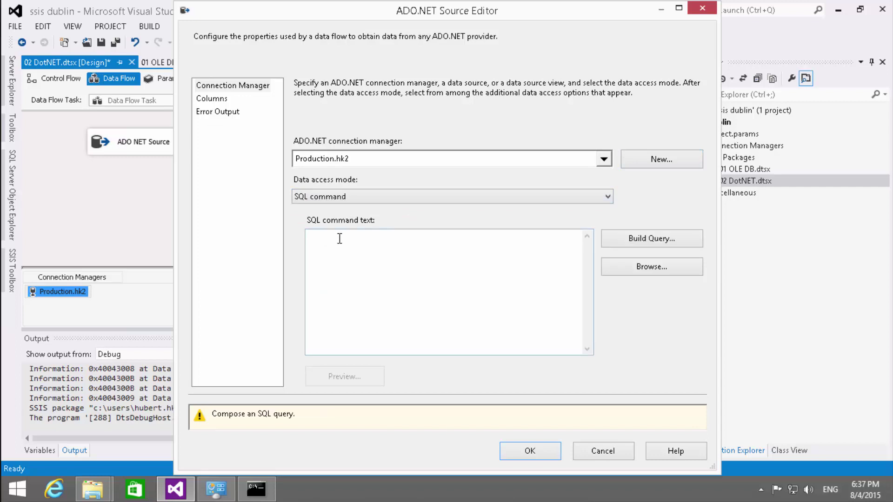
click(357, 263)
text(SEL)
key(BackSpace)
key(BackSpace)
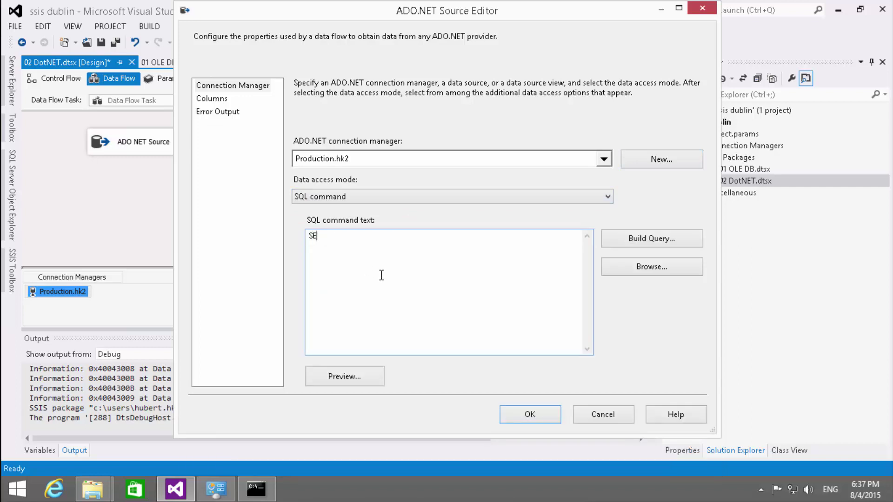
text(ELECT)
text( * )
text(FROM HK.)
text(TABLE1)
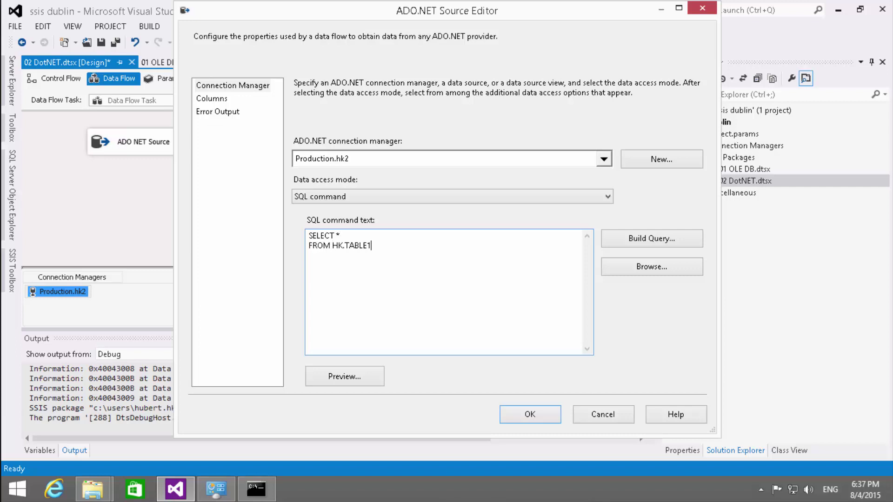
click(214, 99)
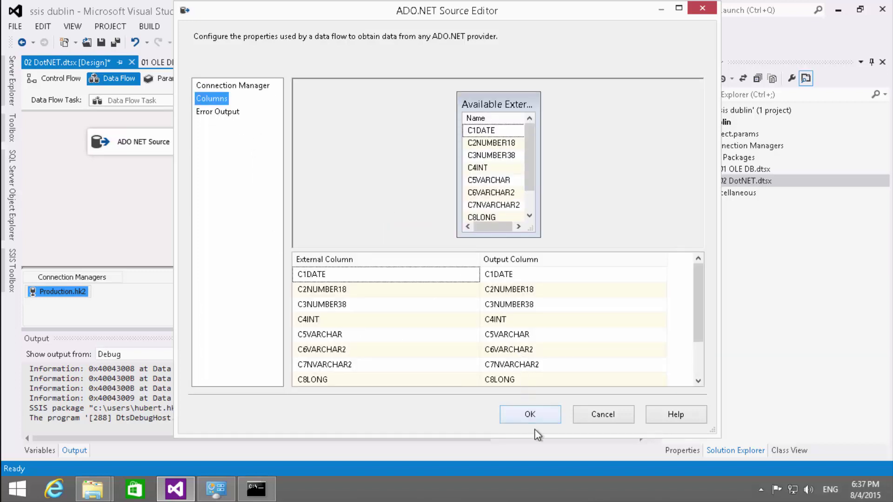
click(530, 414)
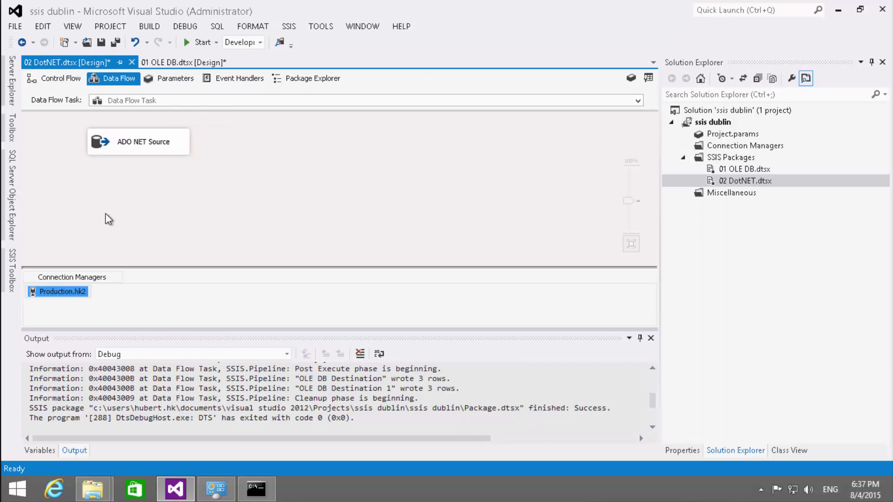
- Add an ADO NET Destination below the source and connect the source's output to it
click(11, 272)
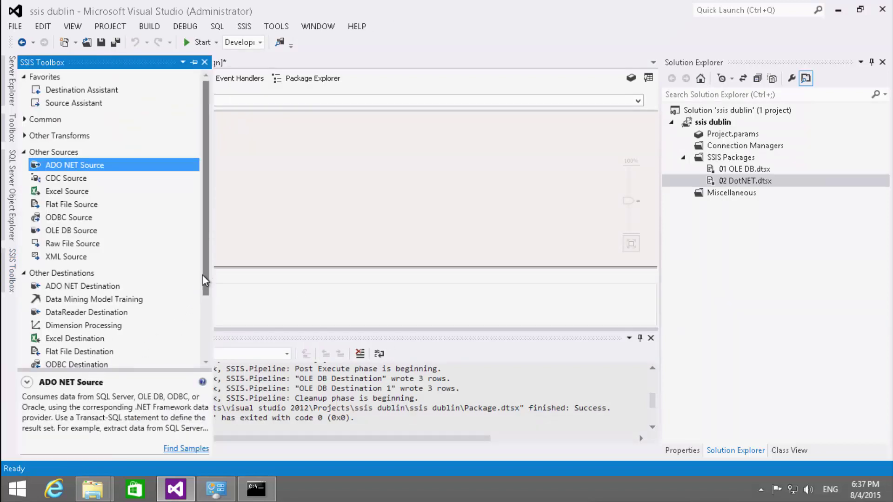
drag(205, 278, 187, 338)
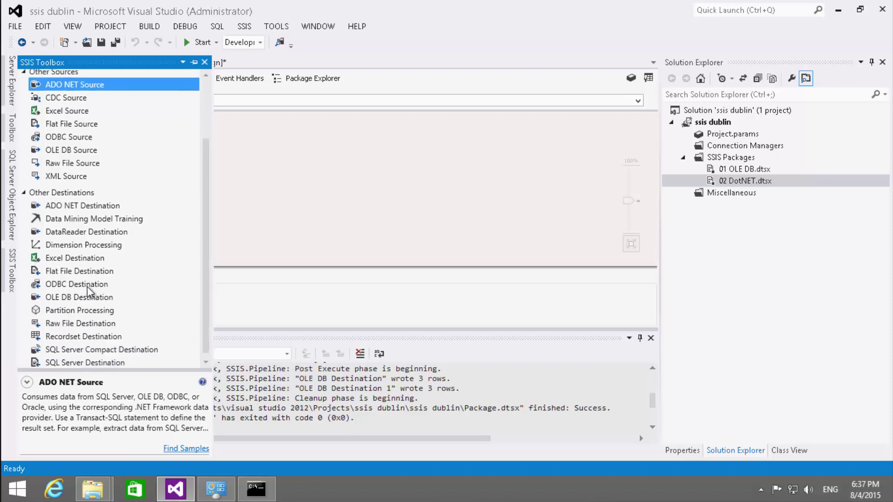
drag(70, 205, 89, 231)
click(102, 130)
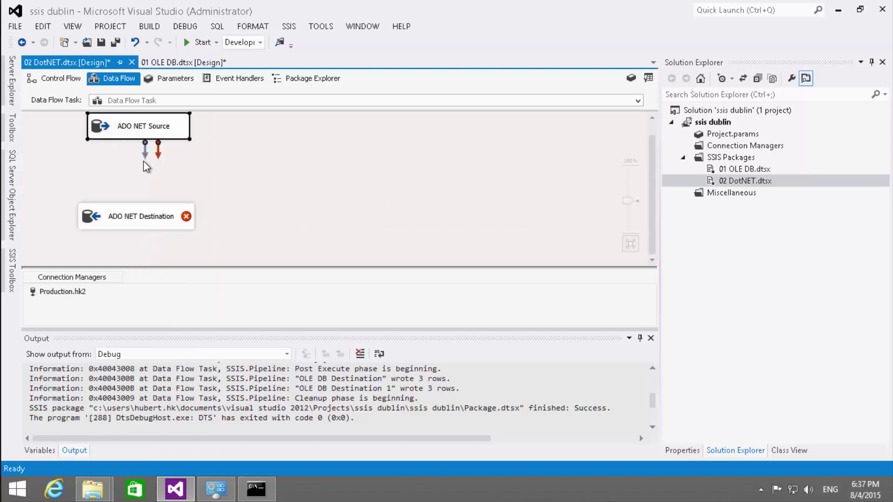
drag(138, 239, 133, 216)
click(134, 215)
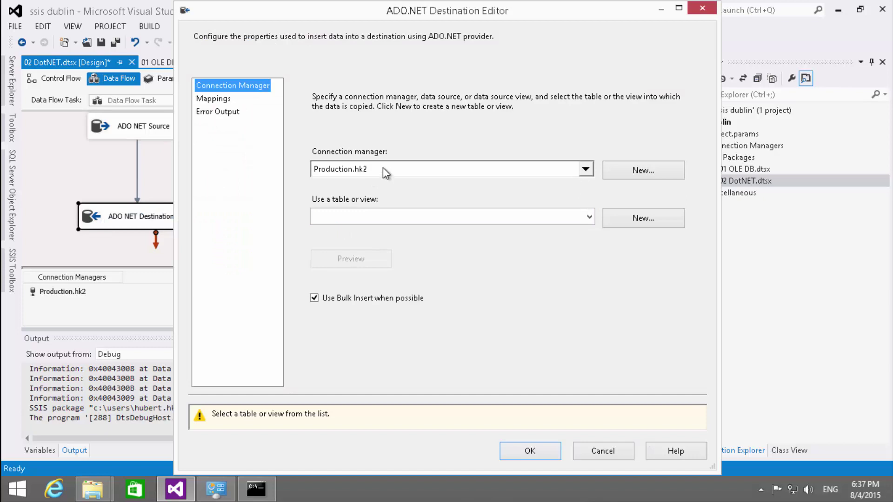
- Create a new connection to server avatestsql, database KNF, as avatestsql.KNF1
click(383, 168)
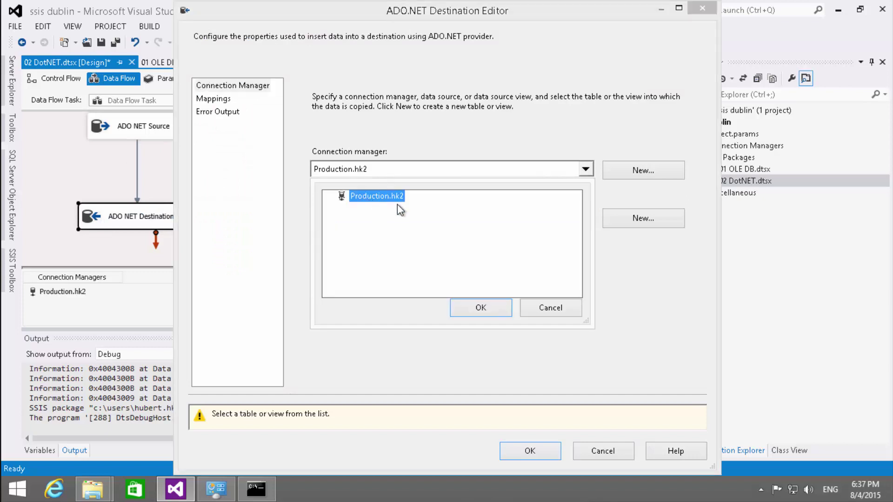
click(545, 305)
click(618, 172)
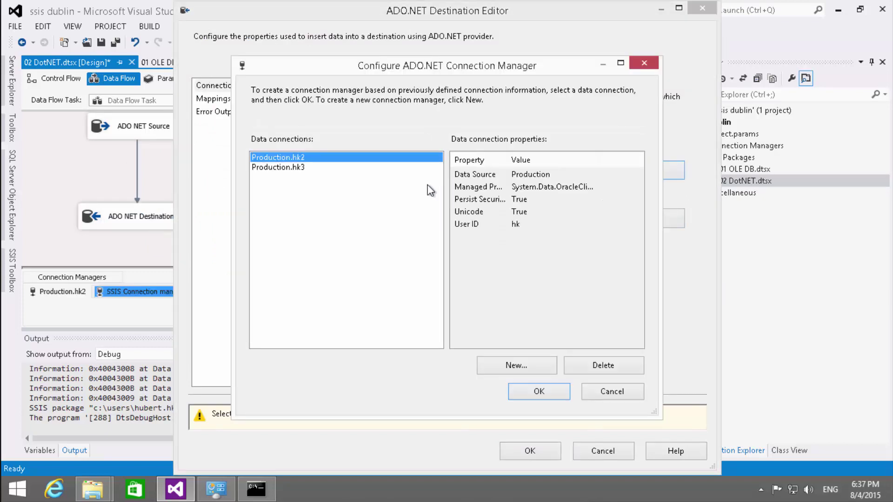
click(515, 366)
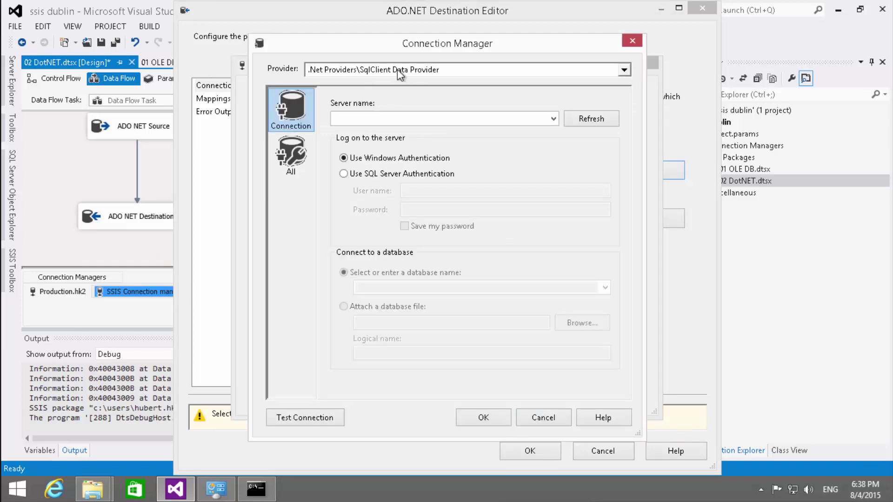
click(372, 118)
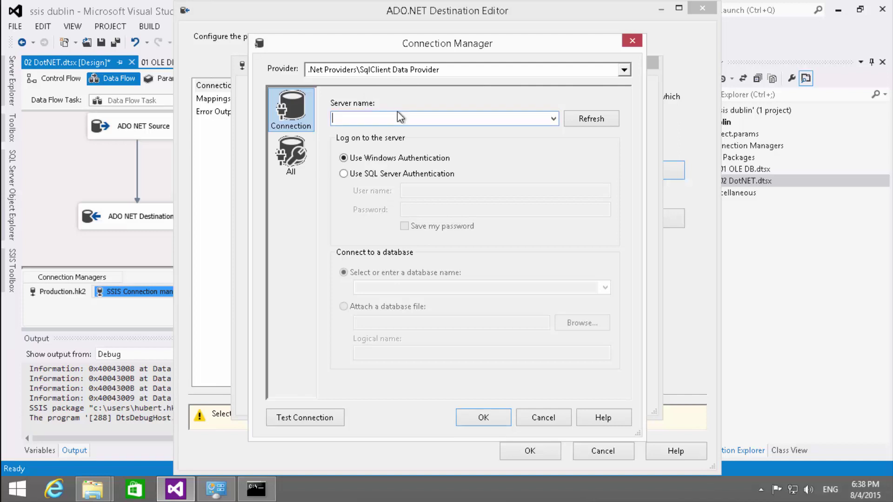
text(avatests)
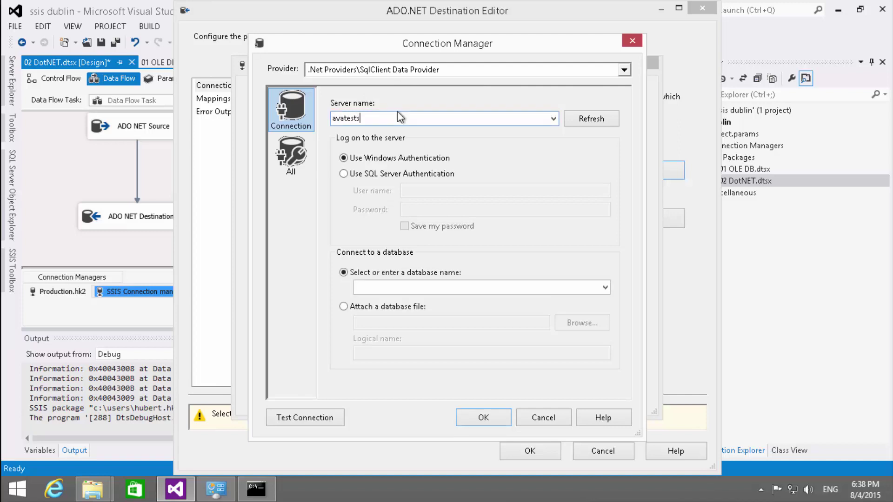
text(ql)
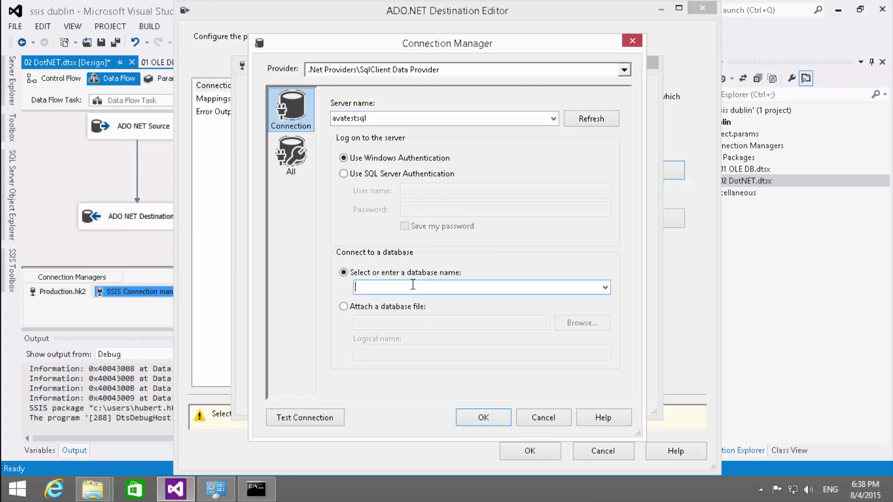
click(603, 288)
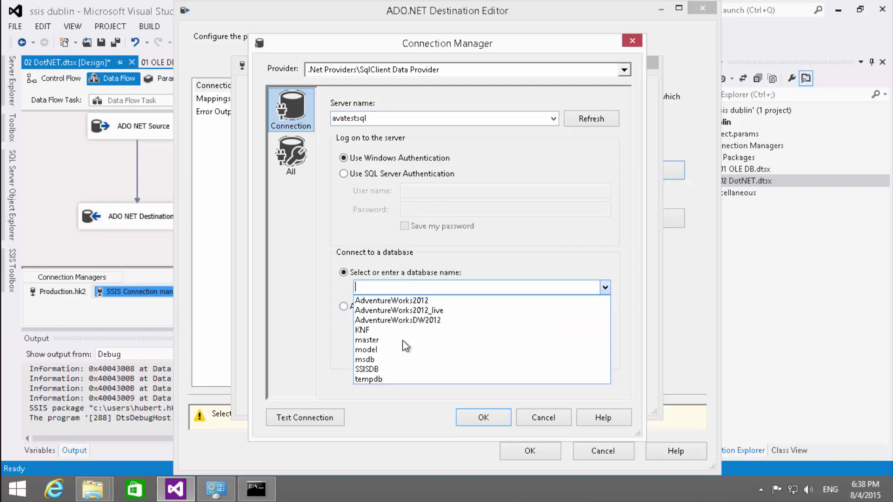
click(391, 330)
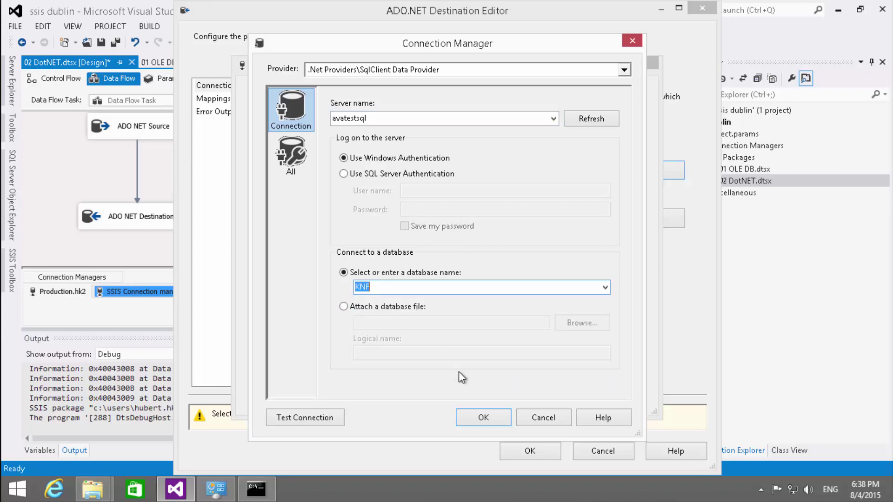
click(484, 418)
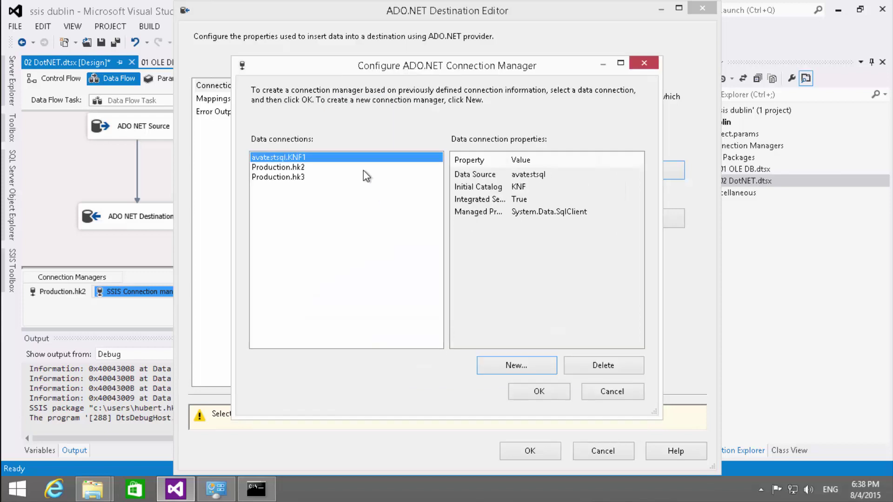
click(534, 392)
- Choose "dbo"."Table1DestNET" as the destination table, review mappings, and confirm
click(384, 216)
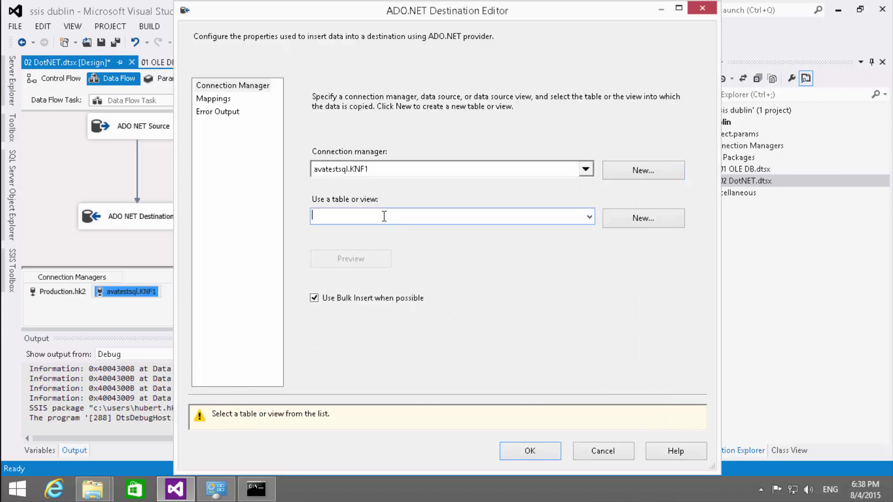
click(590, 217)
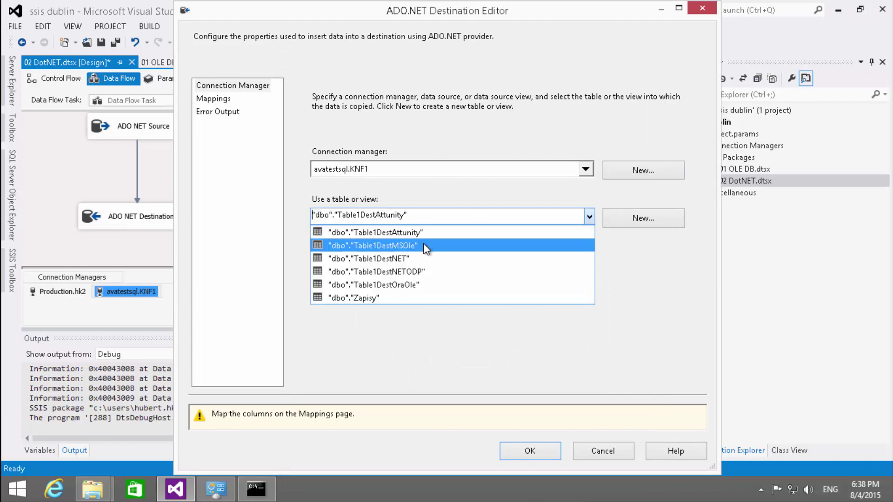
click(418, 257)
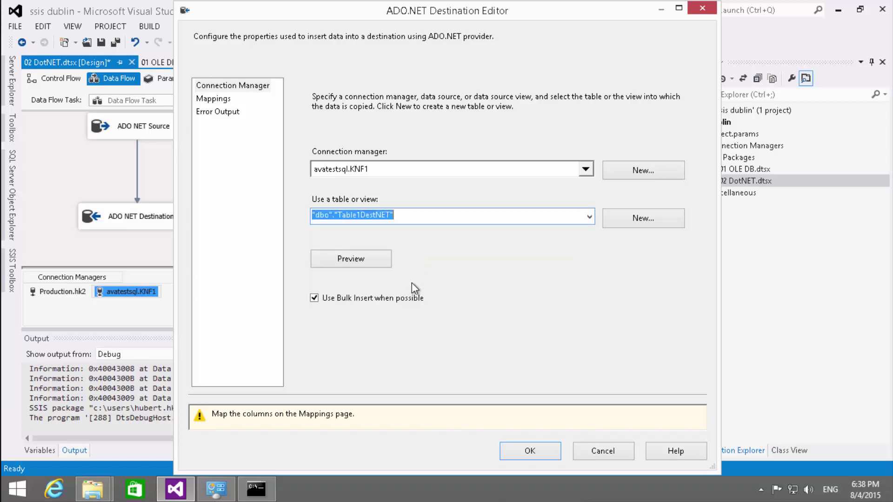
click(213, 99)
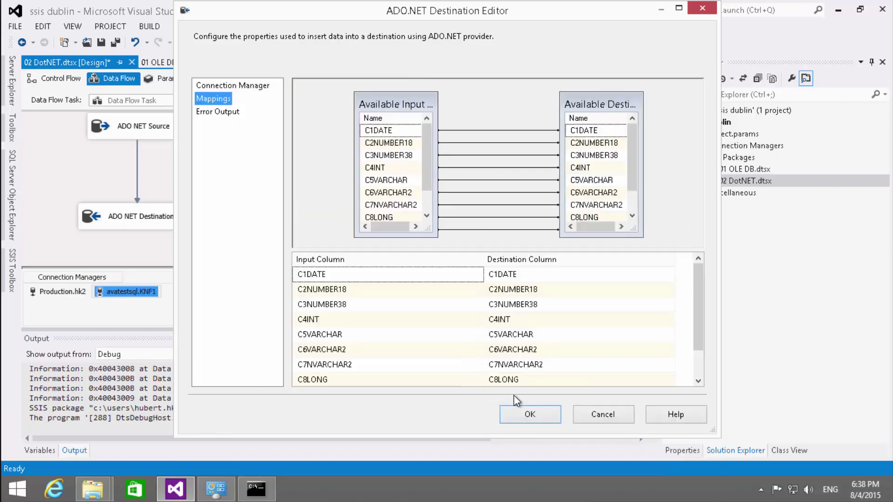
click(524, 414)
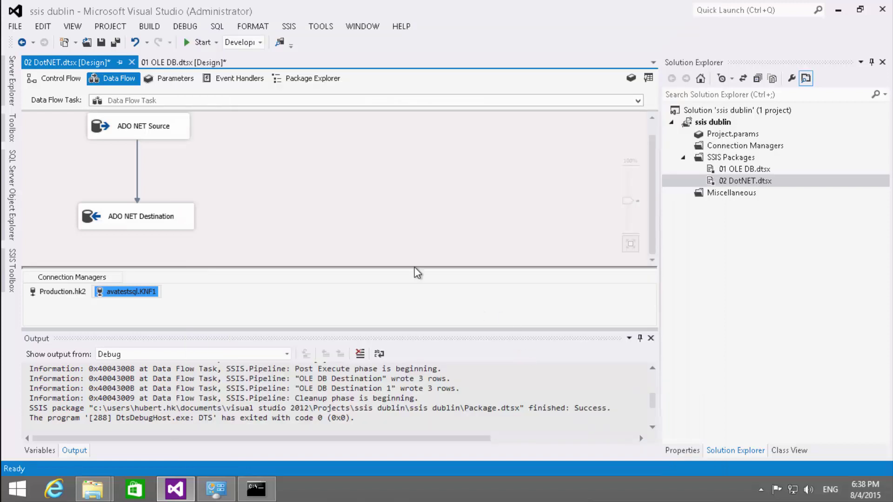
double_click(137, 171)
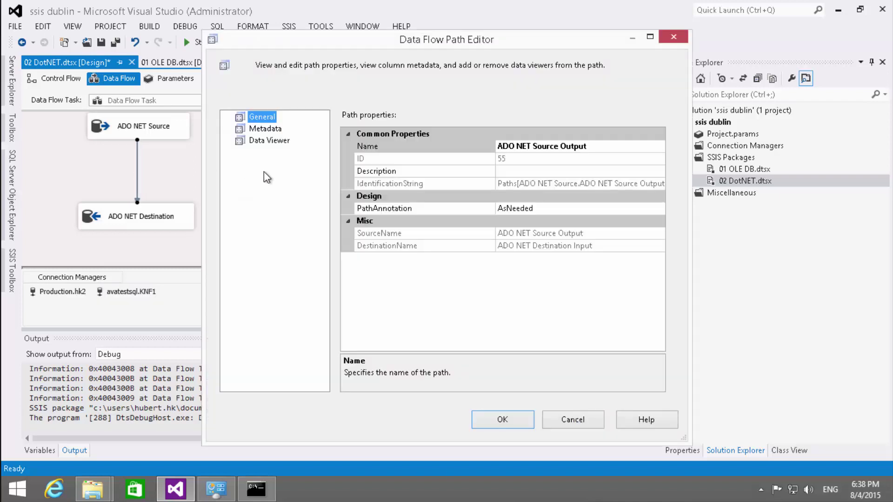
click(265, 130)
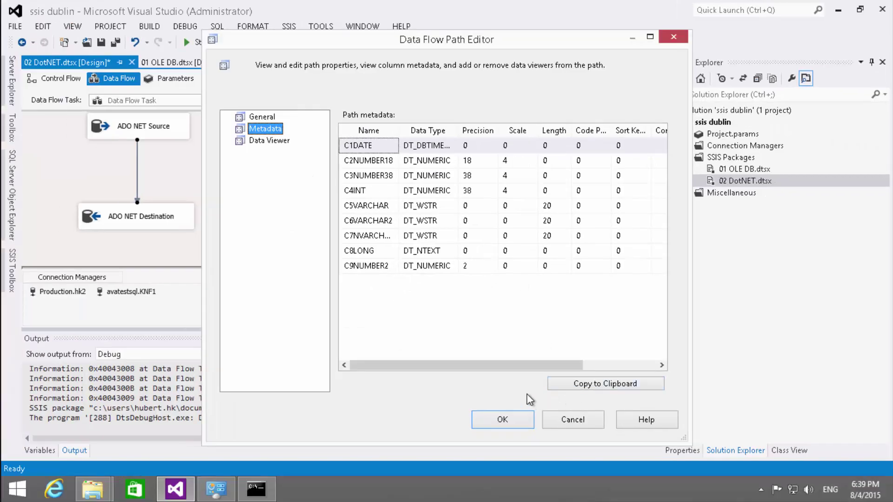
click(553, 420)
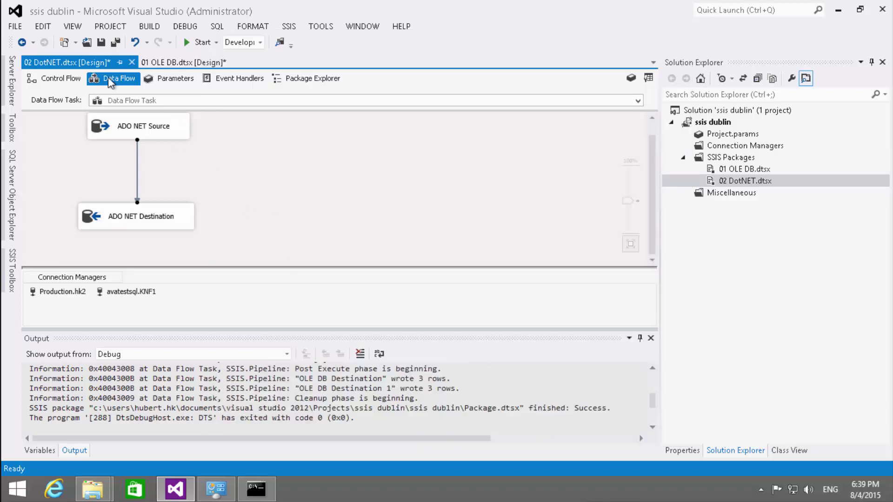
- Run 02 DotNET.dtsx, writing 3 rows to the ADO NET Destination, then stop debugging
click(200, 43)
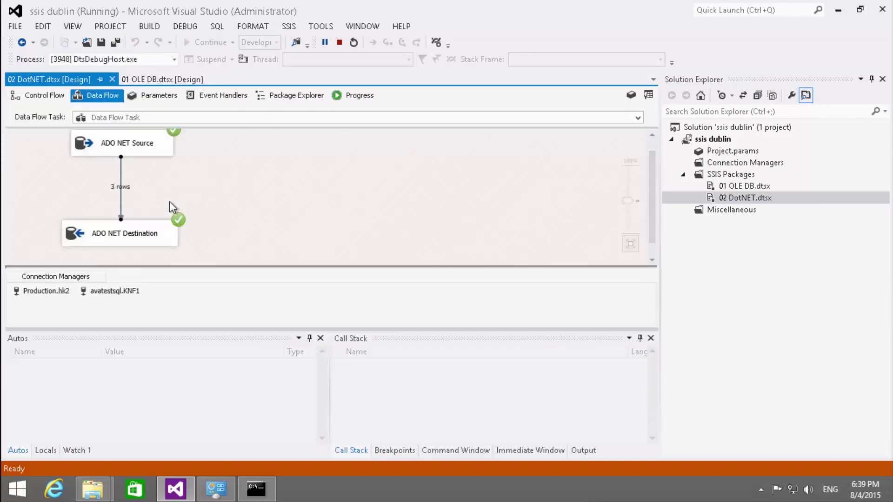
click(338, 42)
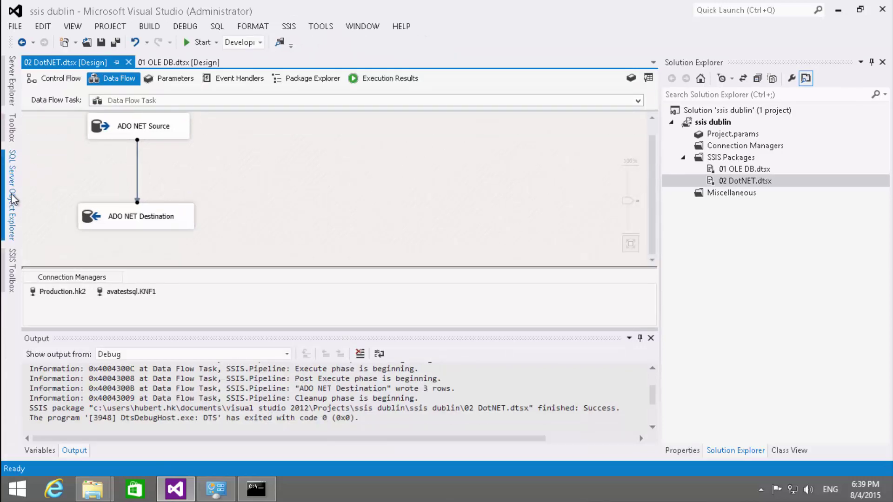
click(12, 200)
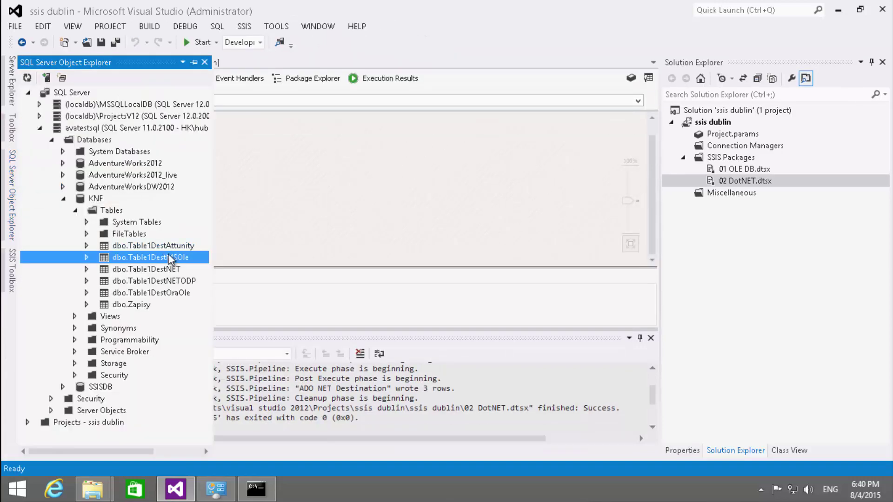
right_click(170, 270)
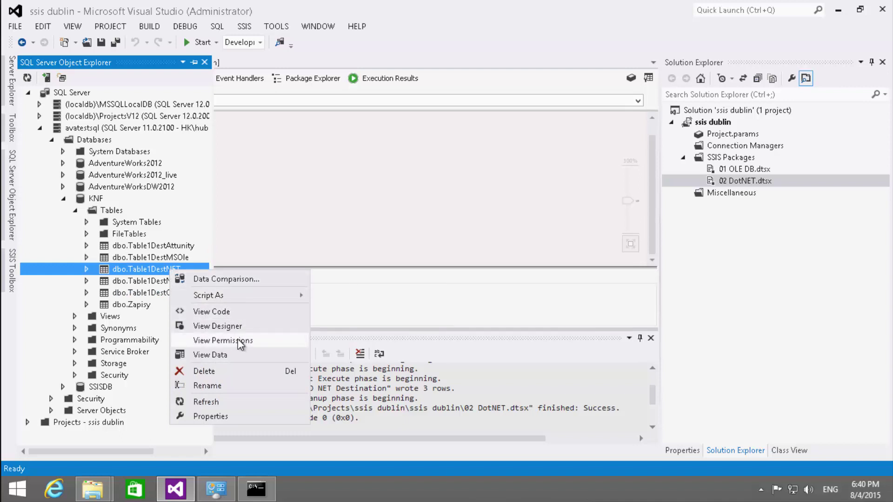
click(236, 355)
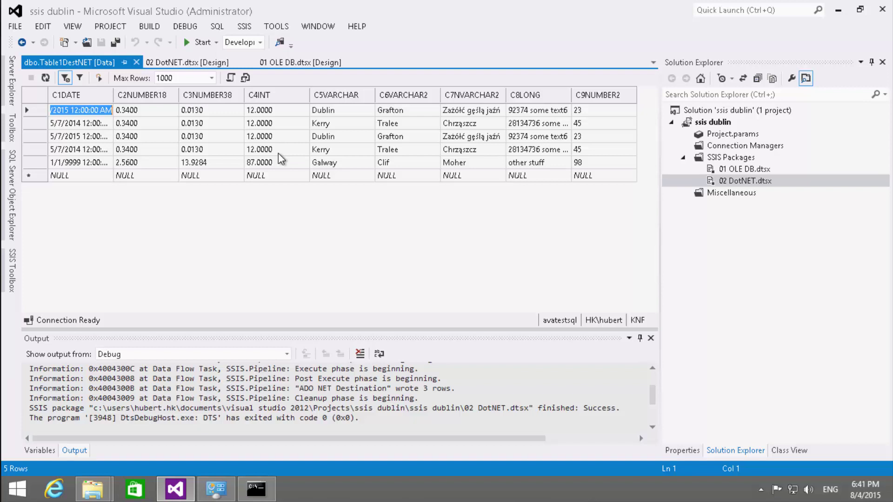
click(136, 62)
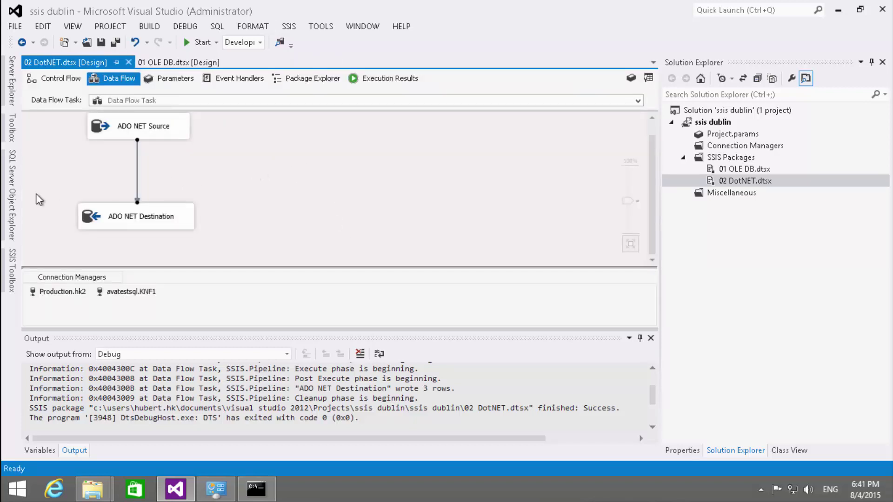
- Add ADO NET Source 1 to the data flow and open its editor
click(13, 274)
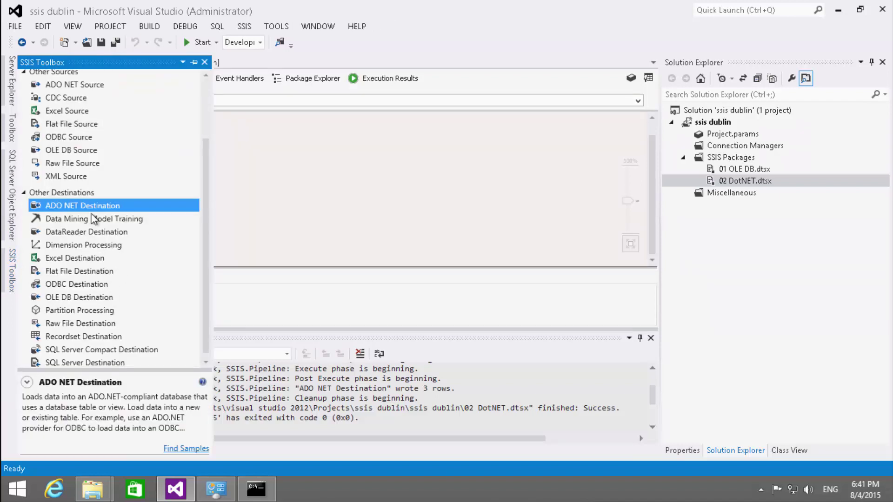
drag(74, 86, 334, 136)
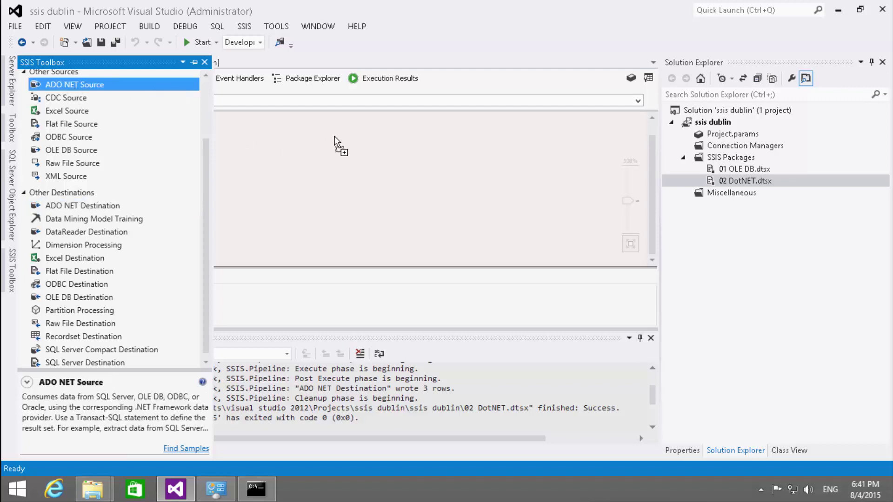
drag(277, 125, 286, 126)
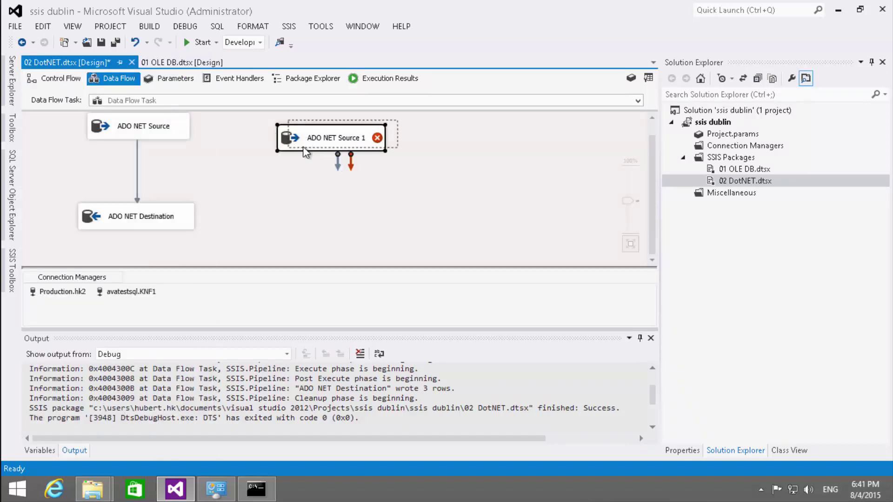
double_click(309, 138)
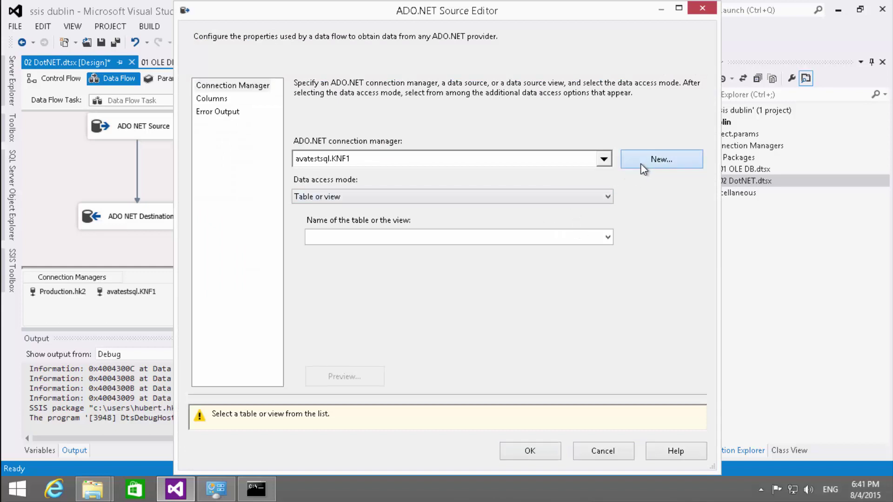
- Start a new data connection using the ODP.NET, Unmanaged Driver provider
click(643, 165)
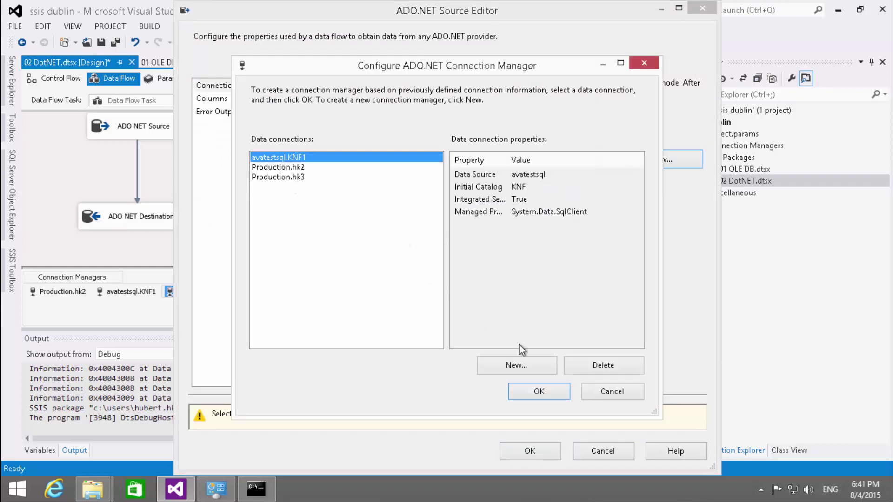
click(523, 361)
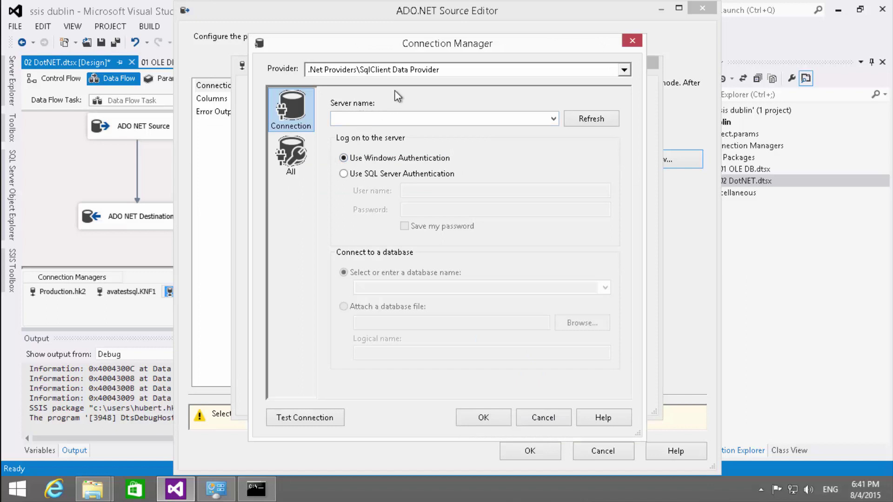
click(432, 70)
click(375, 142)
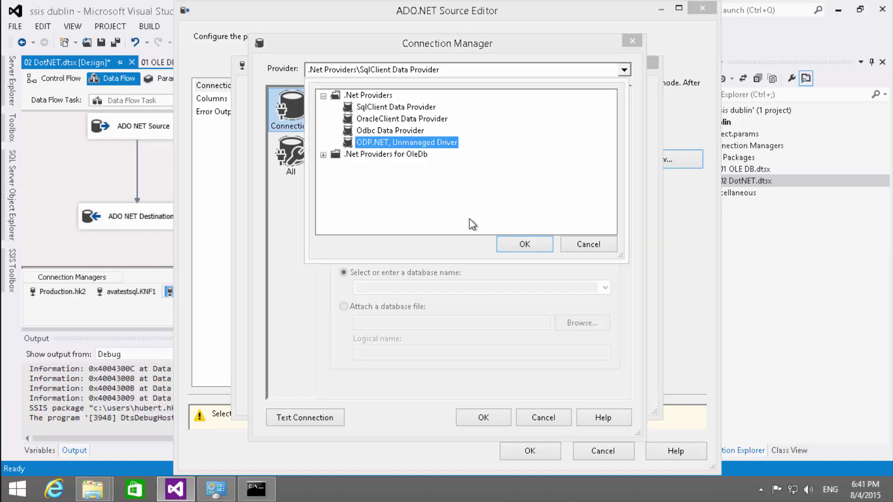
click(511, 244)
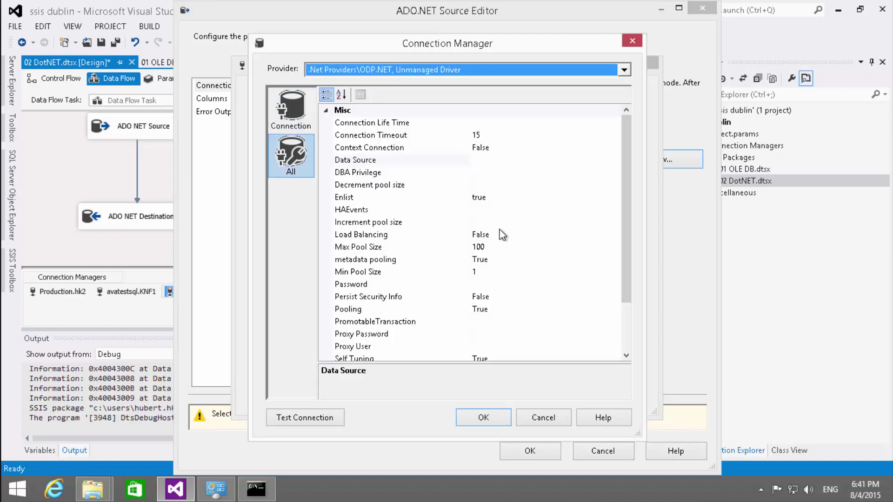
- Enter Data Source 'Prduction', the password and the user ID, then test the connection
click(496, 158)
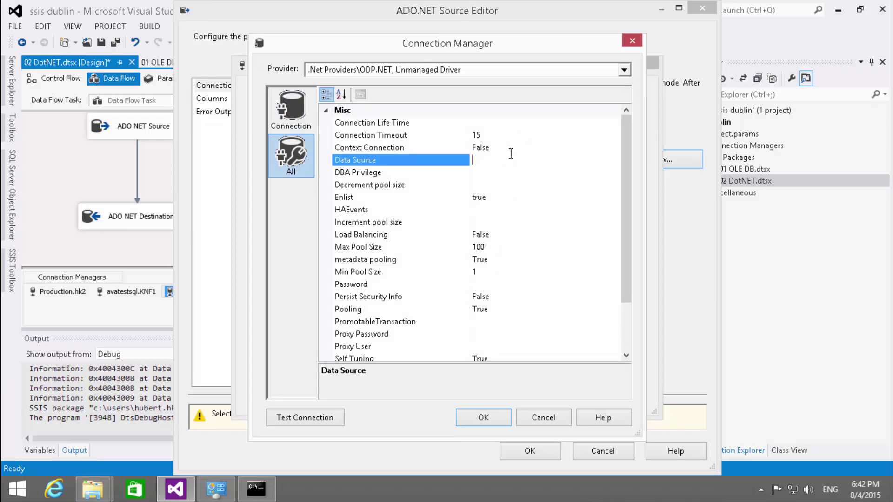
text(Prduction)
click(491, 286)
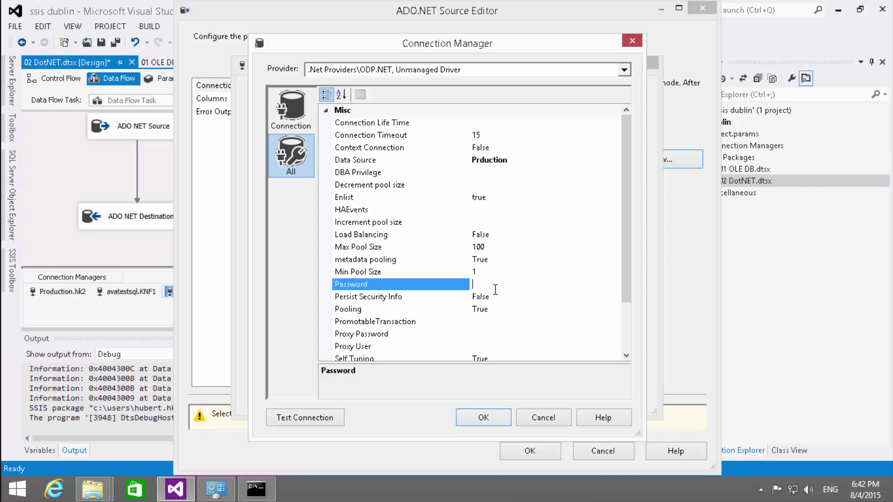
text(••)
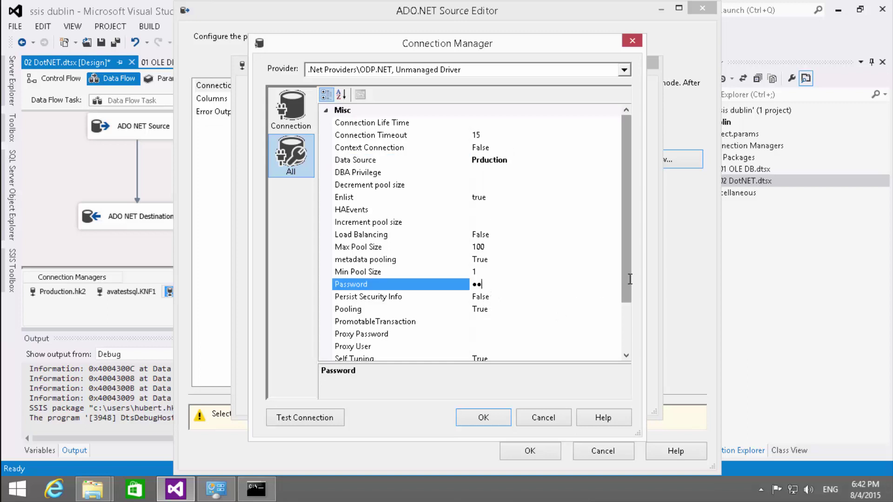
scroll(630, 320, down, 2)
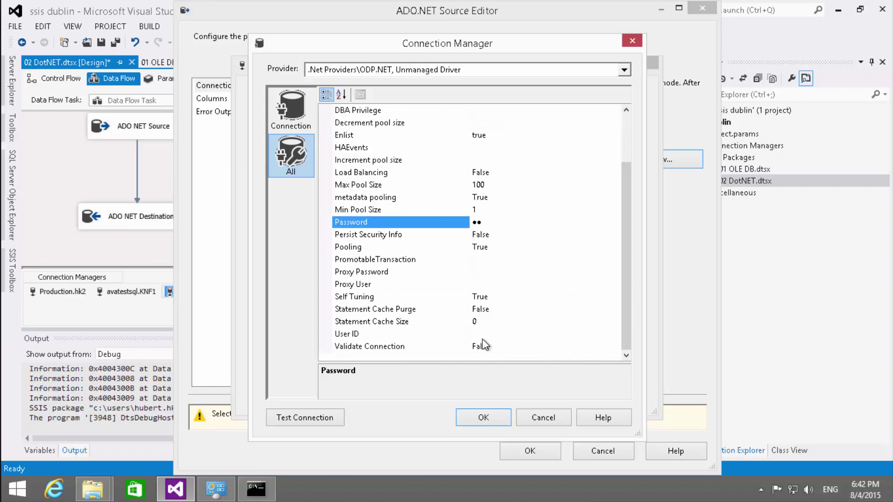
click(489, 334)
text(hk)
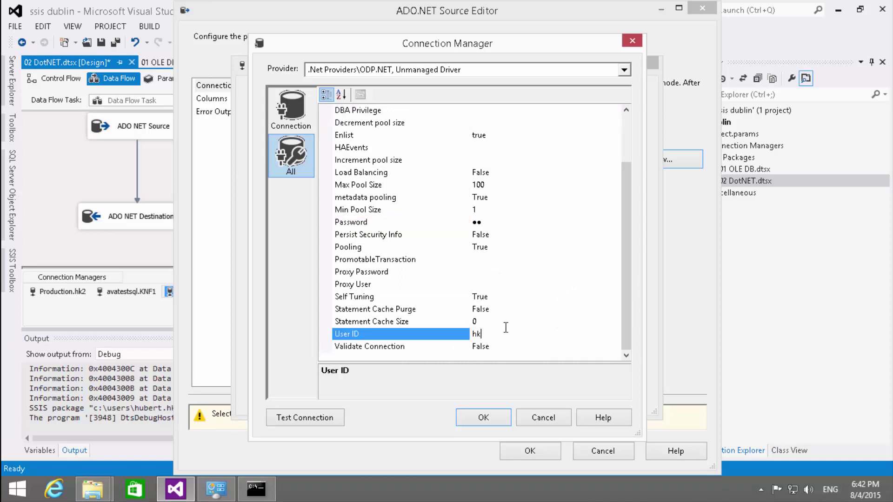
click(316, 421)
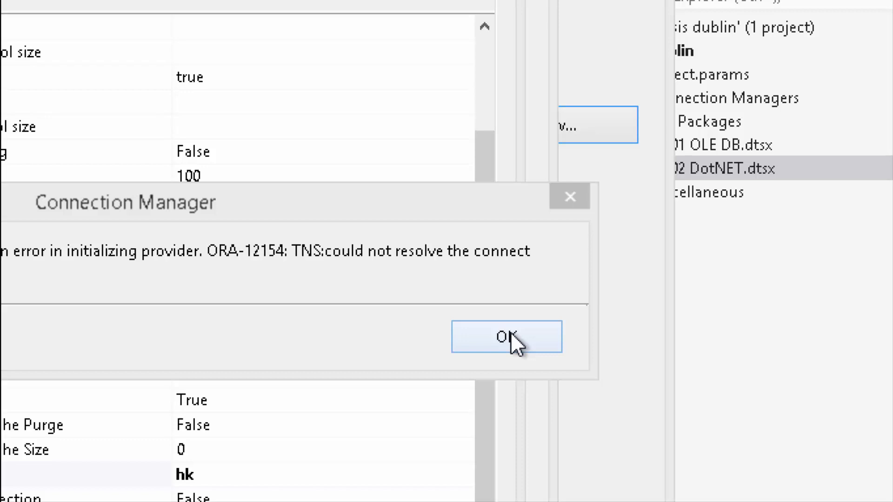
- Correct the Data Source to 'Production' and retest the connection successfully
click(511, 332)
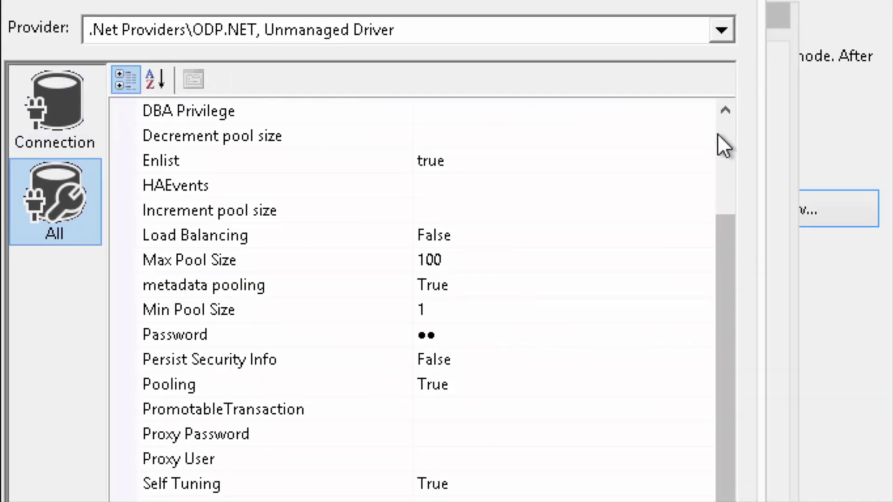
click(722, 139)
click(437, 212)
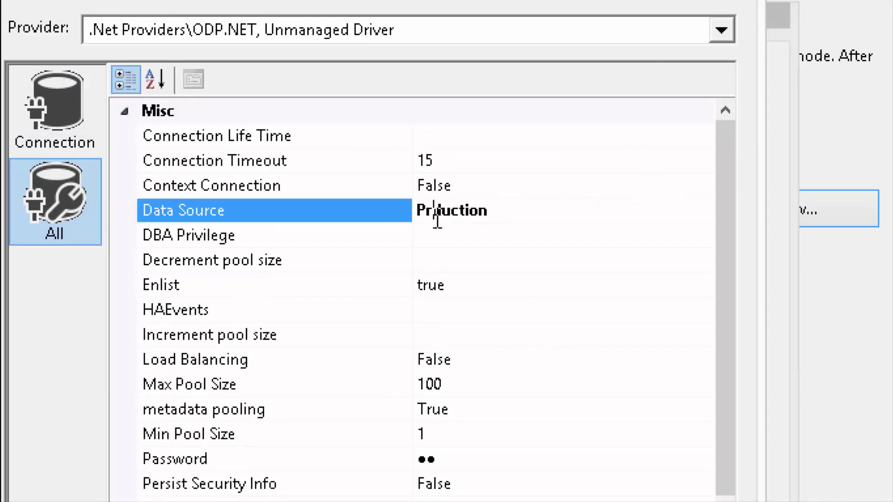
text(o)
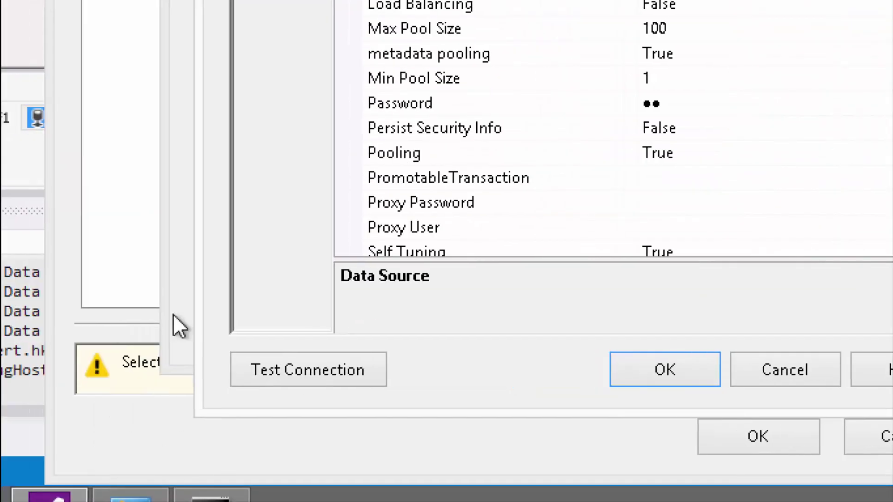
click(263, 363)
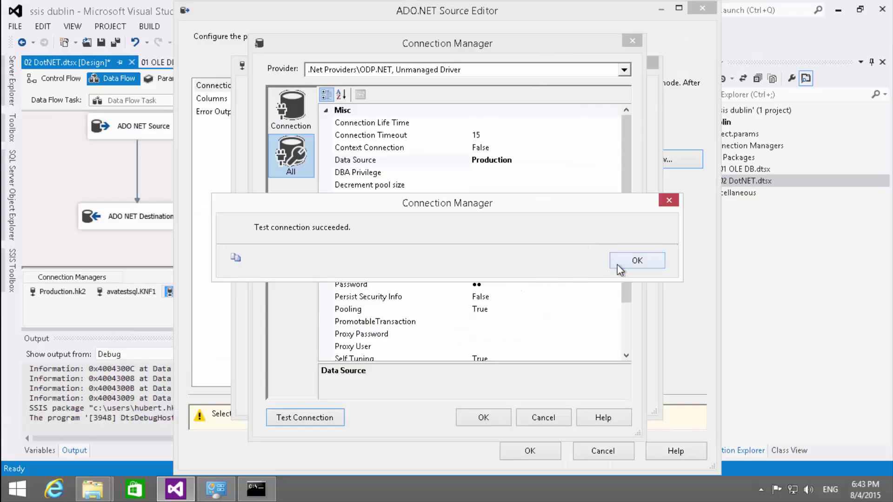
click(618, 264)
- Use the Production.hk6 connection with SQL command 'SELECT * FROM HK.TABLE1' and review its columns
click(492, 415)
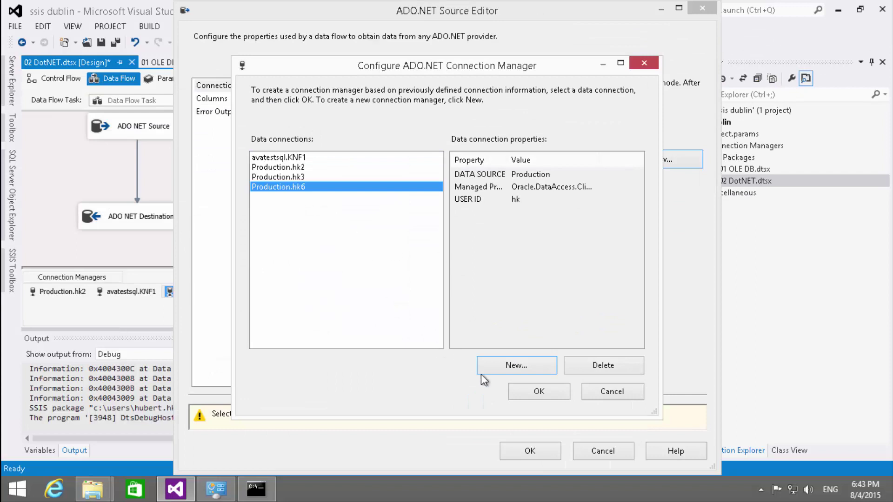
click(527, 395)
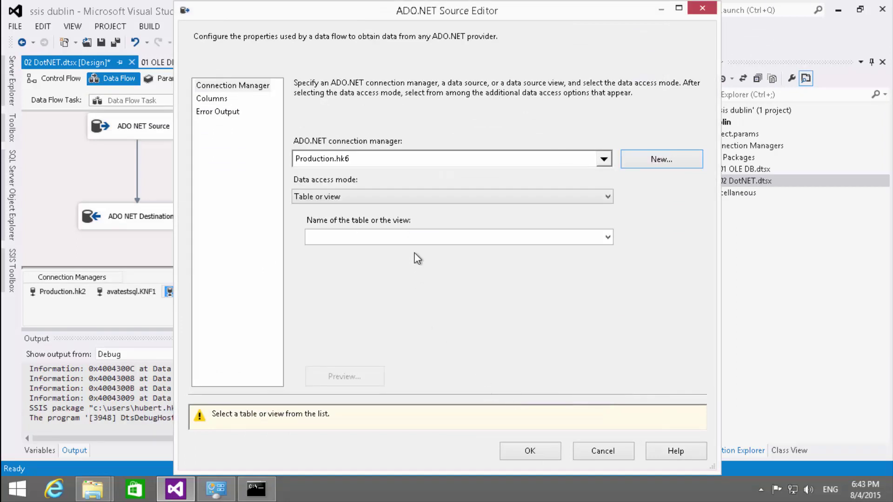
click(311, 198)
click(329, 221)
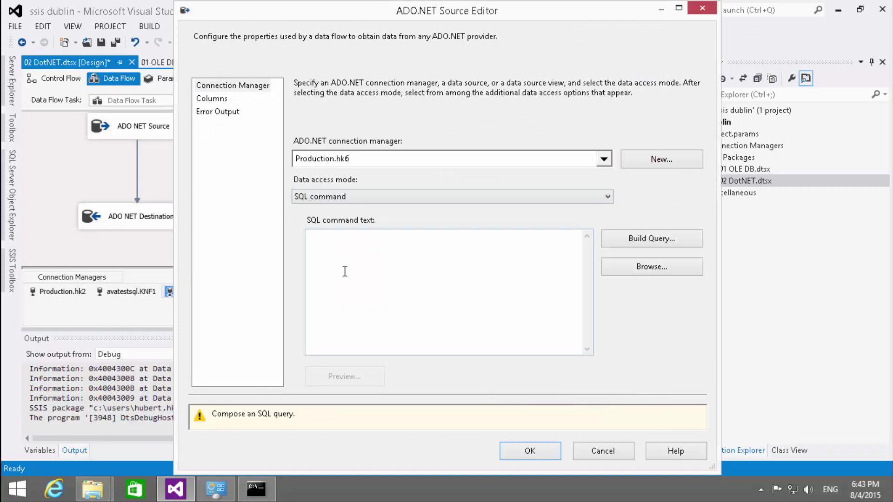
click(345, 265)
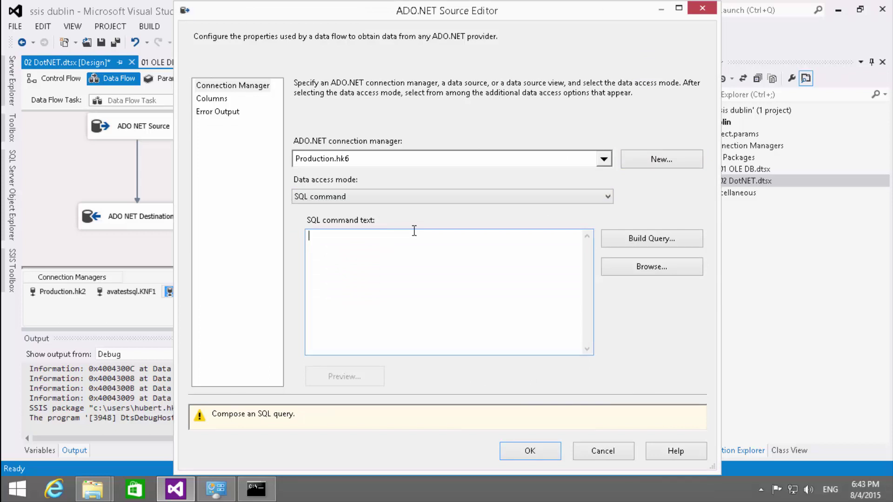
text(SELECT )
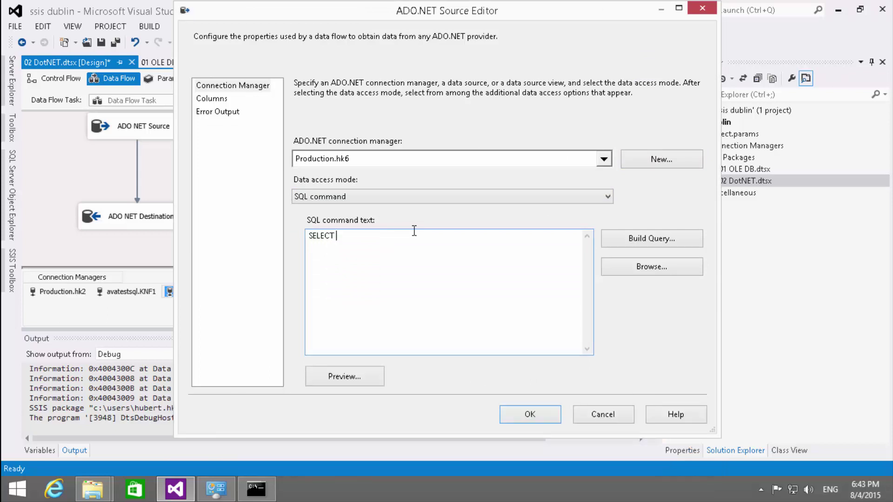
text(*)
key(Return)
text(FROM HK.TABLE1)
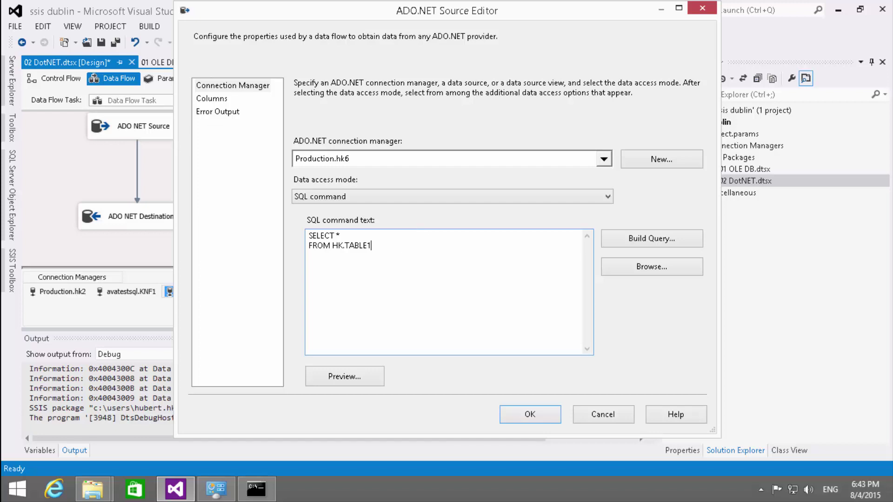
click(213, 101)
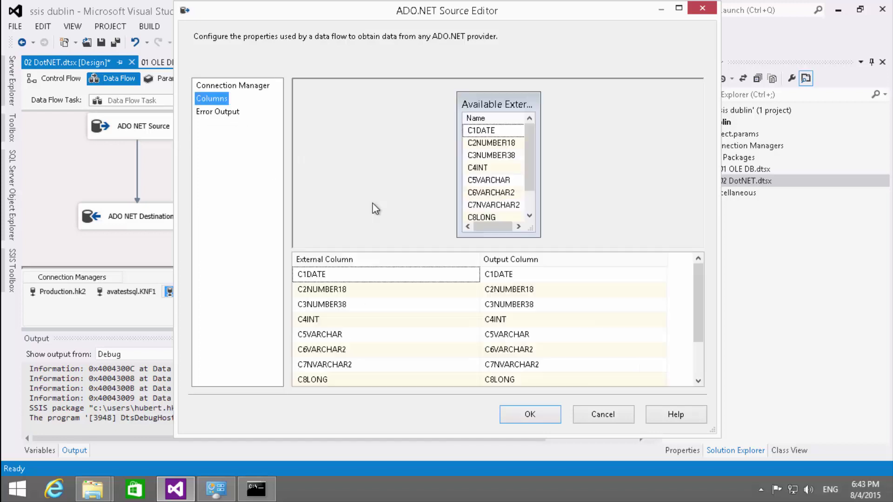
click(530, 415)
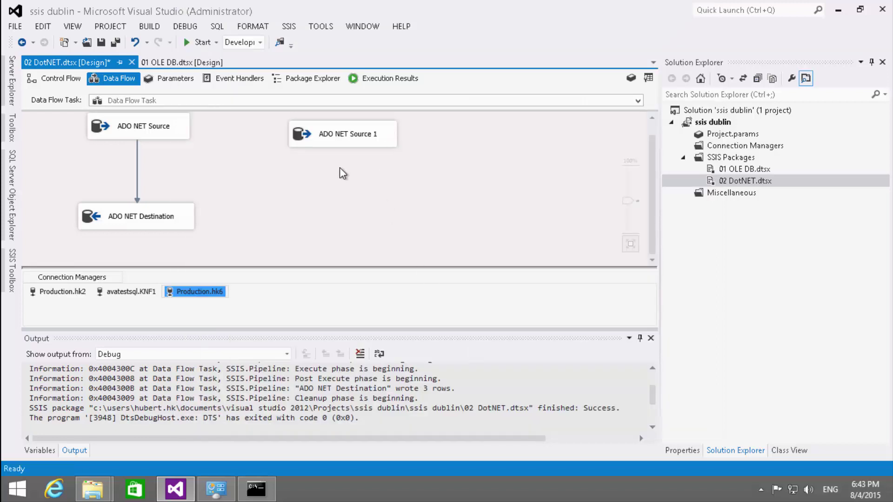
- Add ADO NET Destination 1 and connect ADO NET Source 1's output to it
click(11, 270)
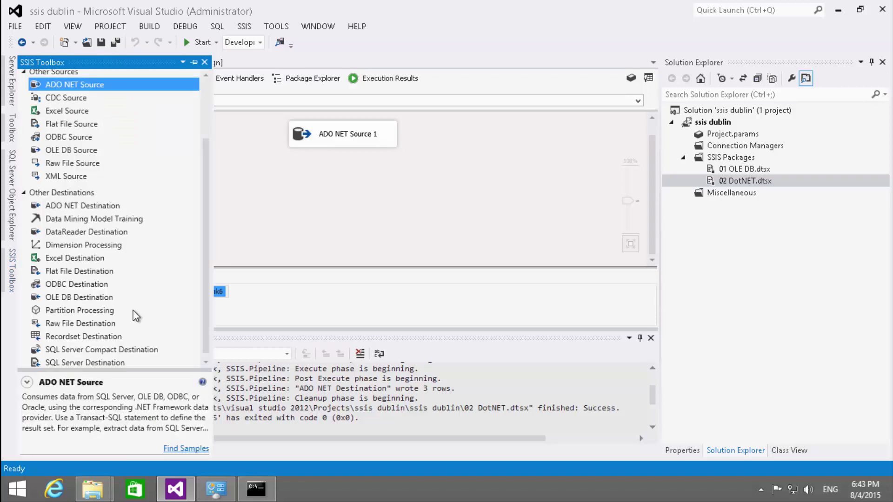
drag(90, 209, 301, 197)
click(311, 142)
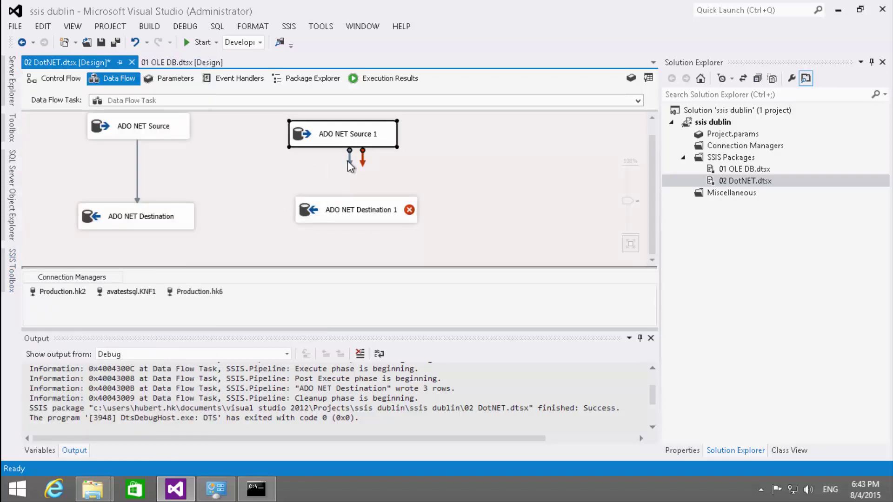
drag(349, 160, 346, 210)
- Set ADO NET Destination 1 to load the Table1DestNETODP table and check its mappings
double_click(306, 211)
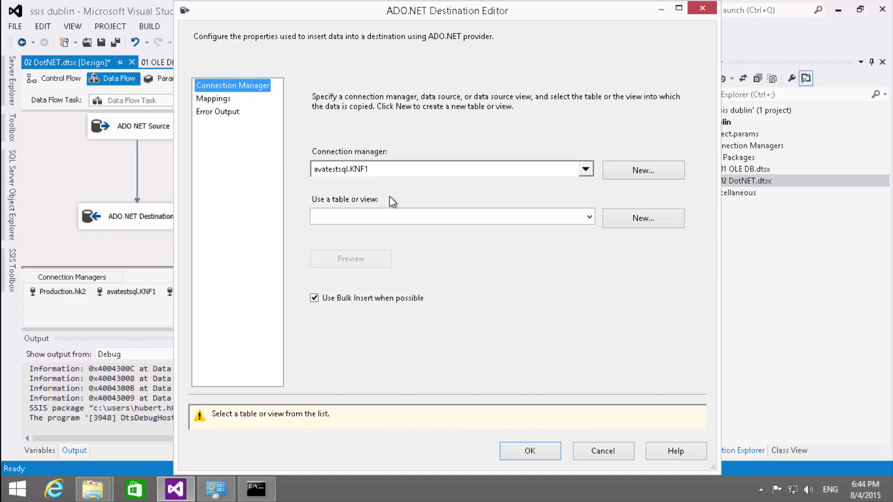
click(384, 216)
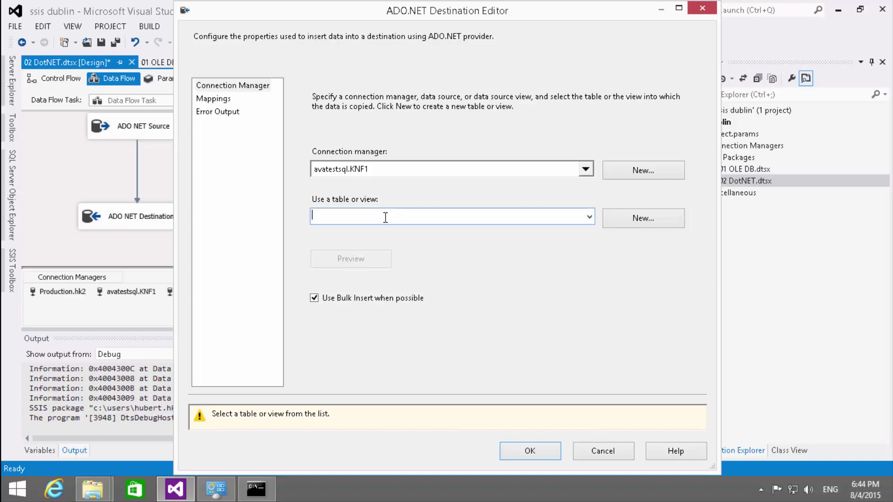
click(590, 217)
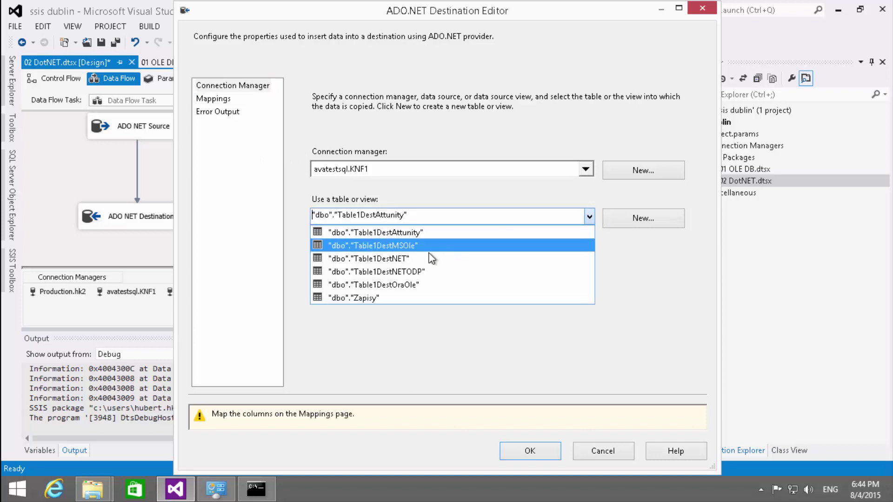
click(425, 271)
click(223, 99)
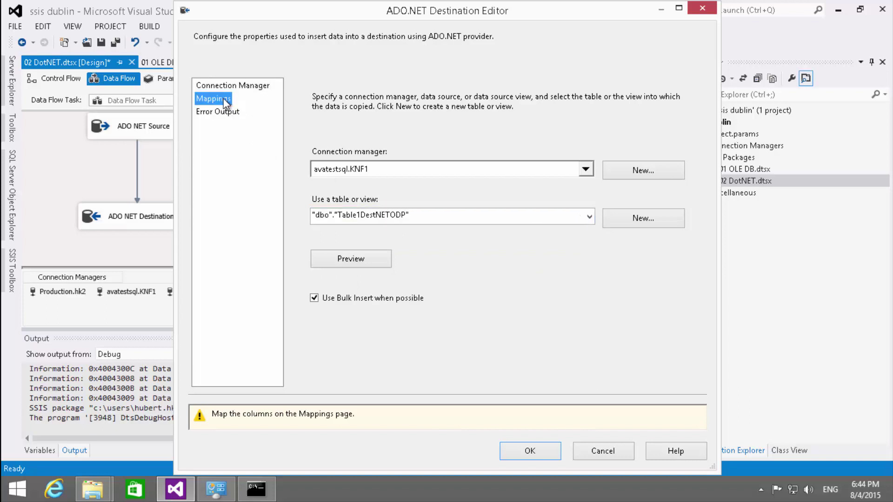
click(523, 416)
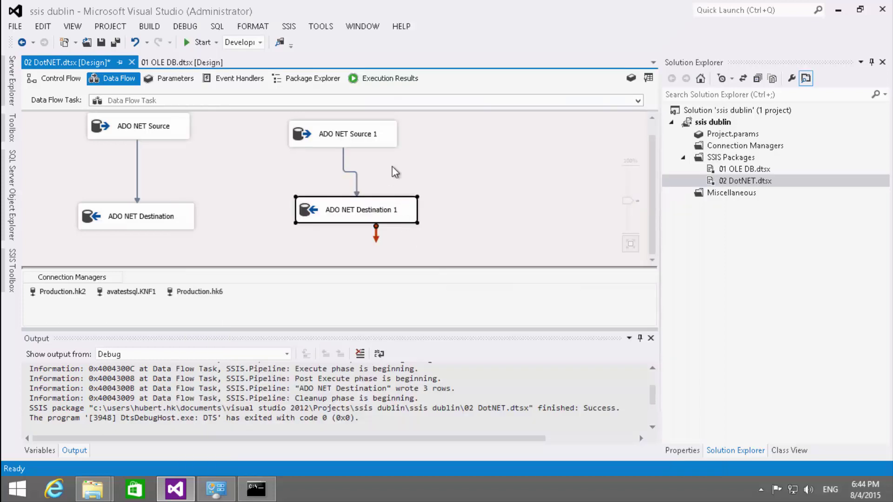
click(345, 172)
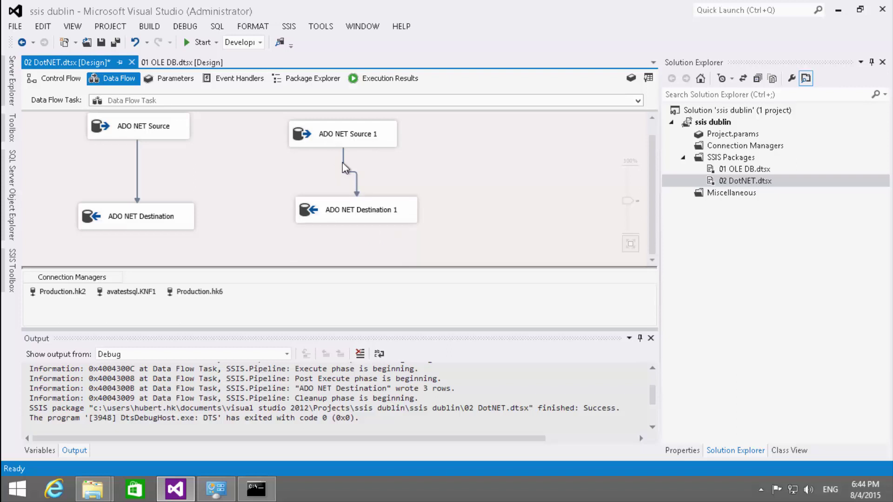
double_click(343, 158)
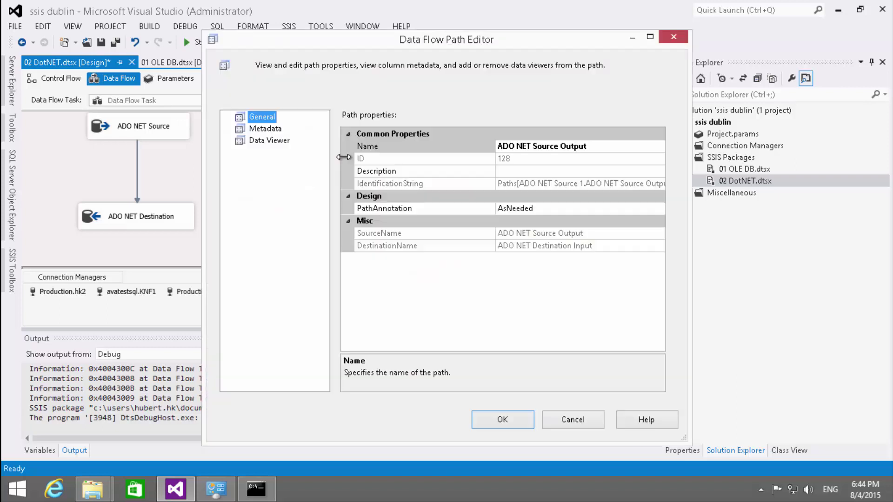
click(277, 130)
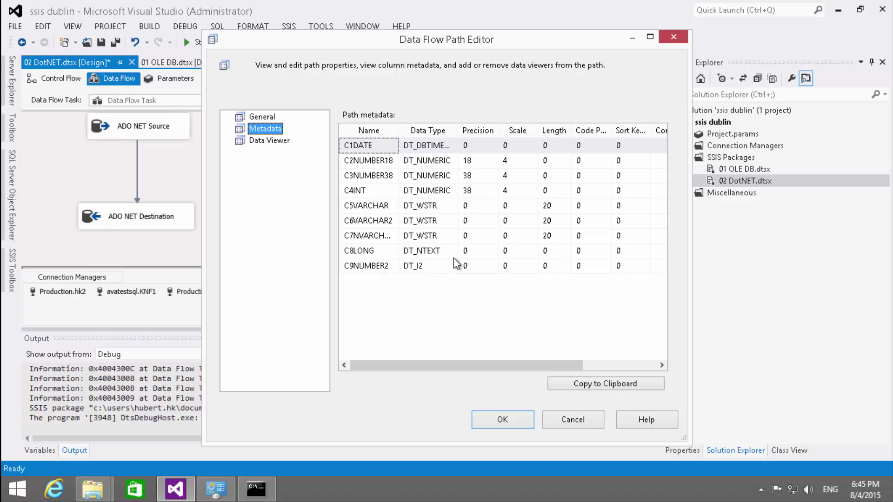
click(590, 420)
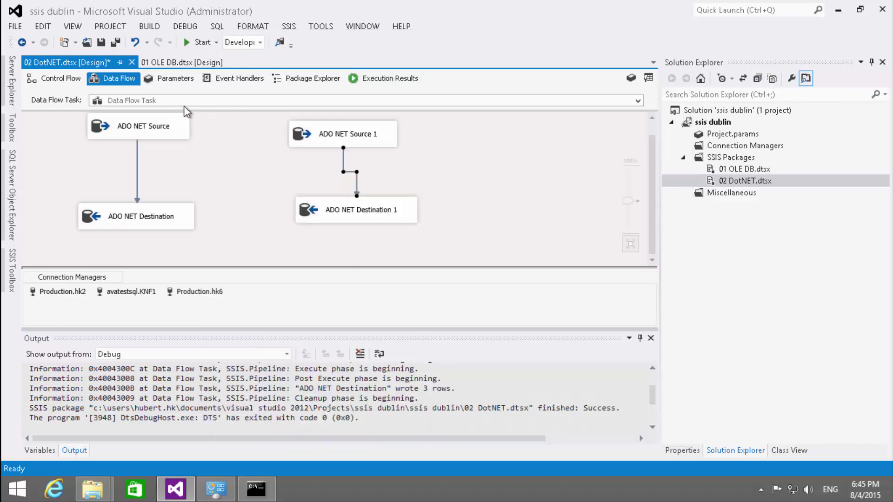
- Run the 02 DotNET package, stop debugging, and view dbo.Table1DestNETODP's data
click(200, 42)
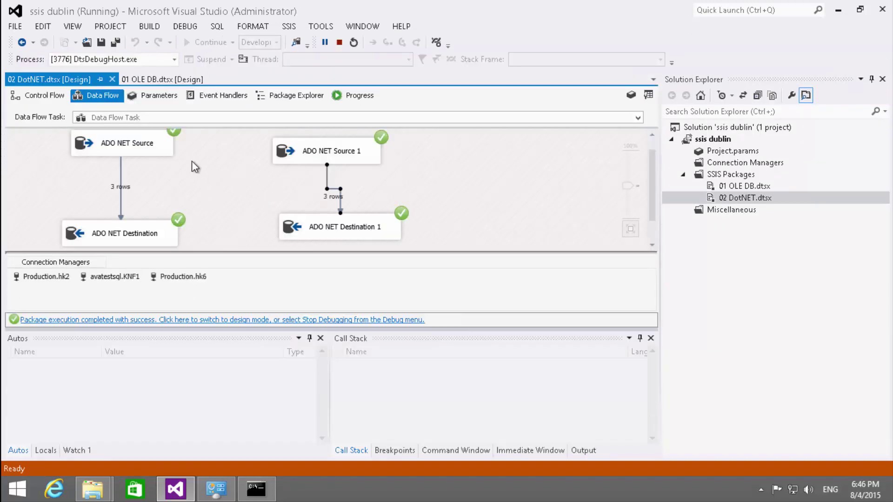
click(343, 43)
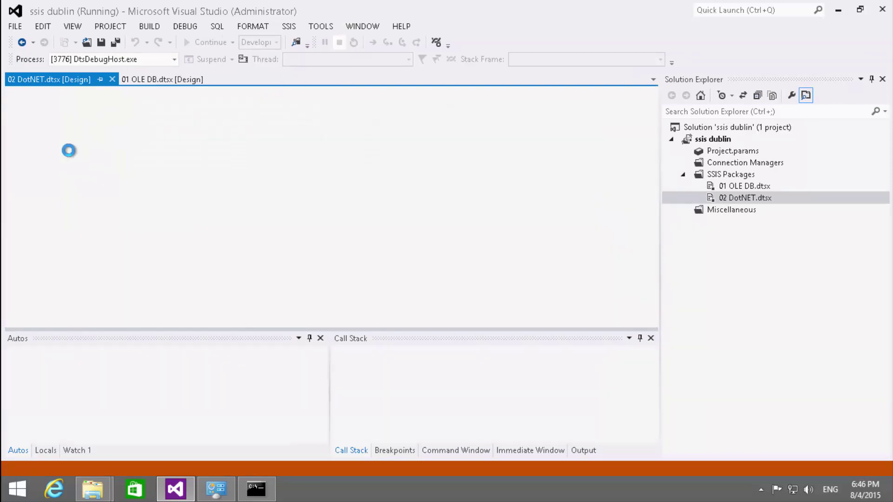
click(22, 193)
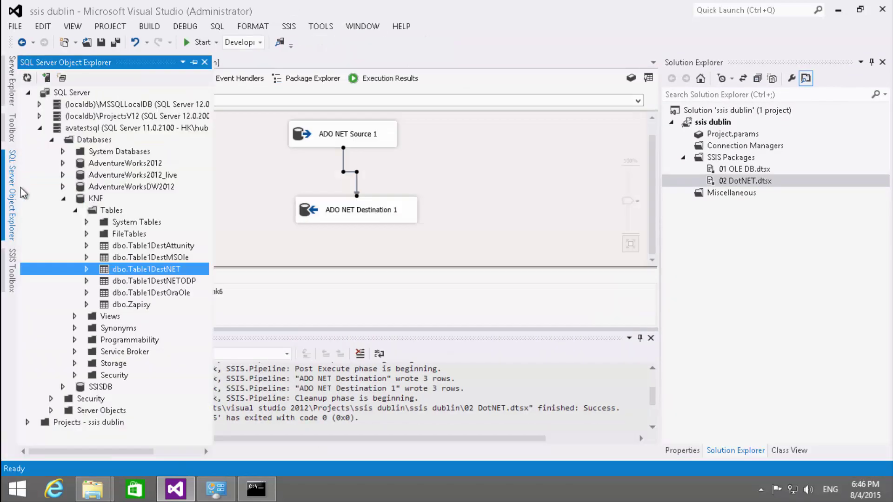
right_click(176, 281)
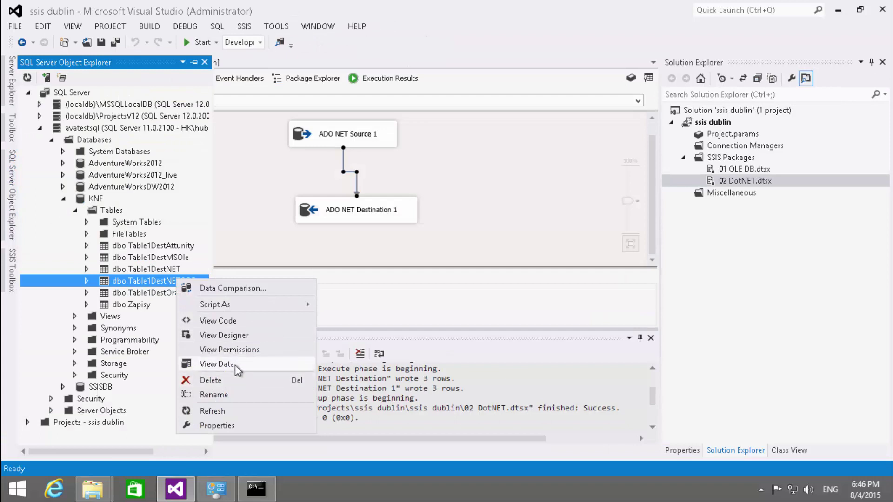
click(235, 365)
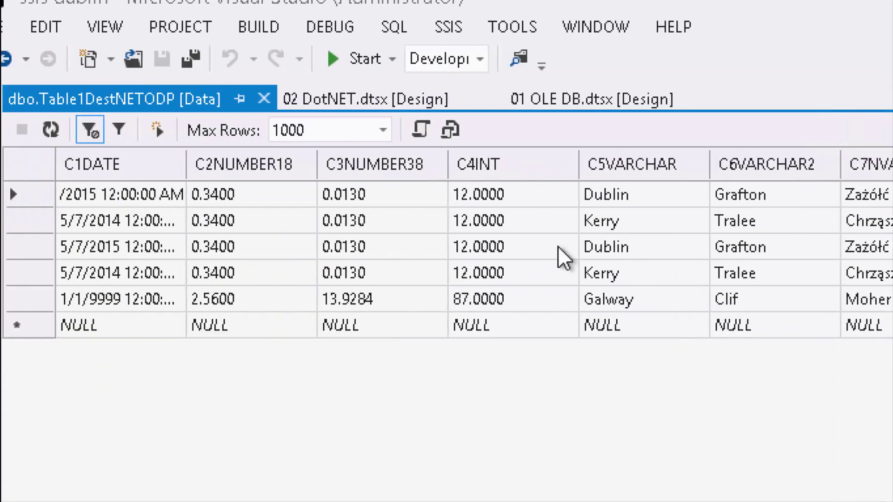
- Inspect the loaded rows' C4INT values and close the table data view
click(508, 202)
click(509, 223)
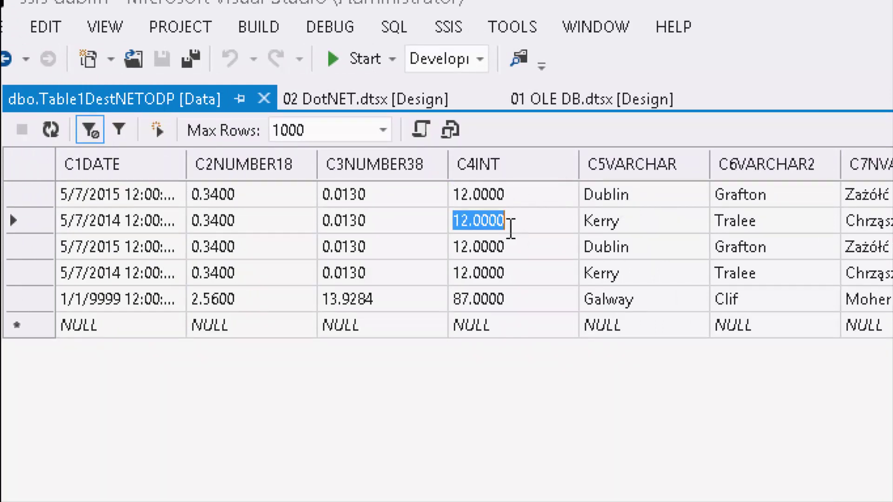
click(508, 246)
click(543, 272)
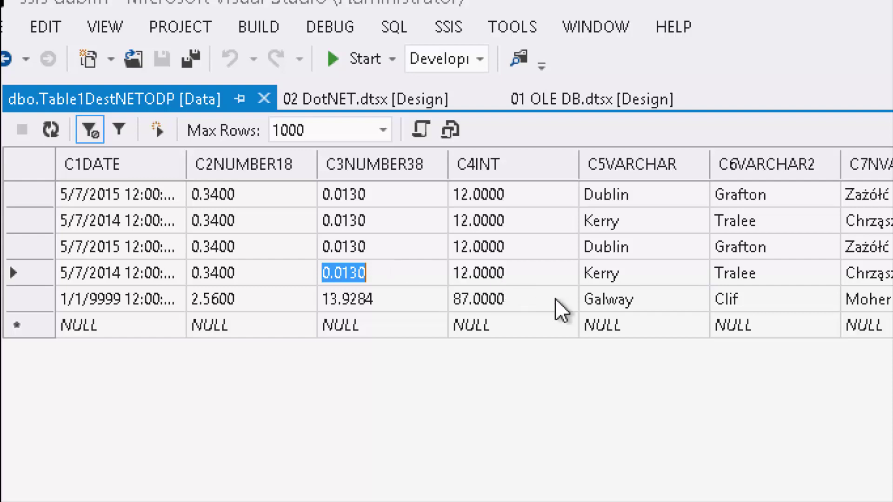
click(531, 274)
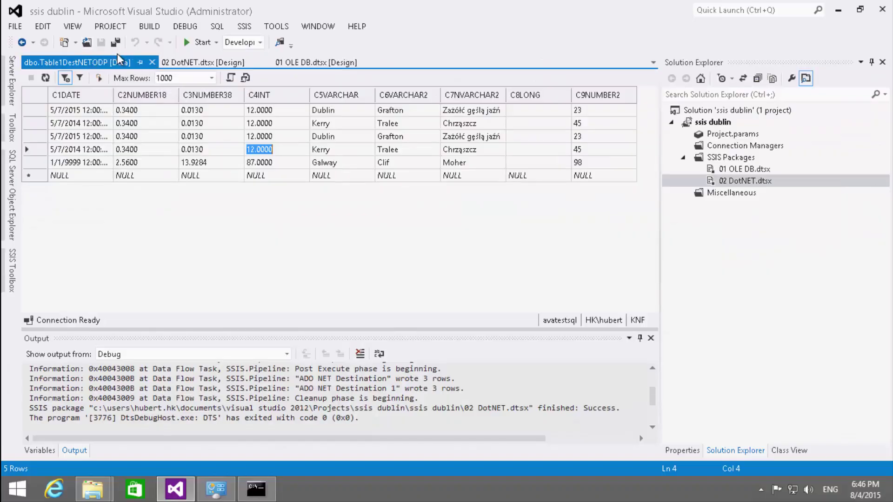
click(152, 62)
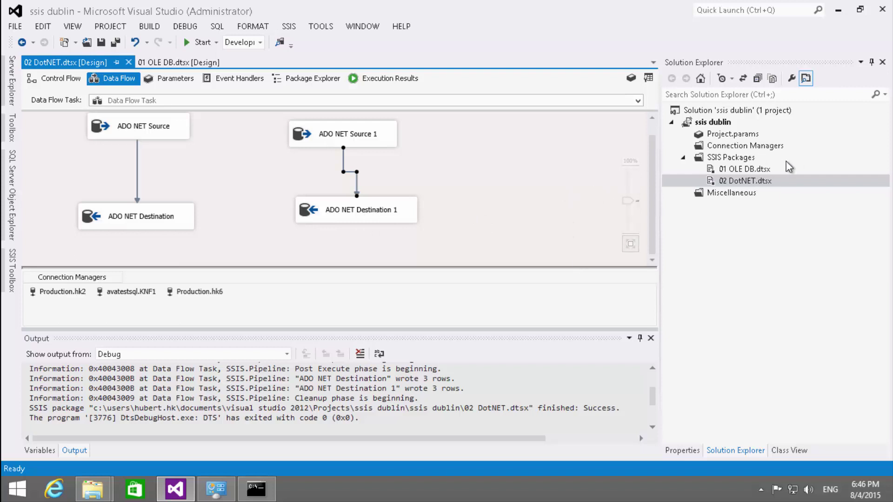
- Add a new SSIS package and rename Package1.dtsx to '03 Attunity.dtsx'
right_click(727, 157)
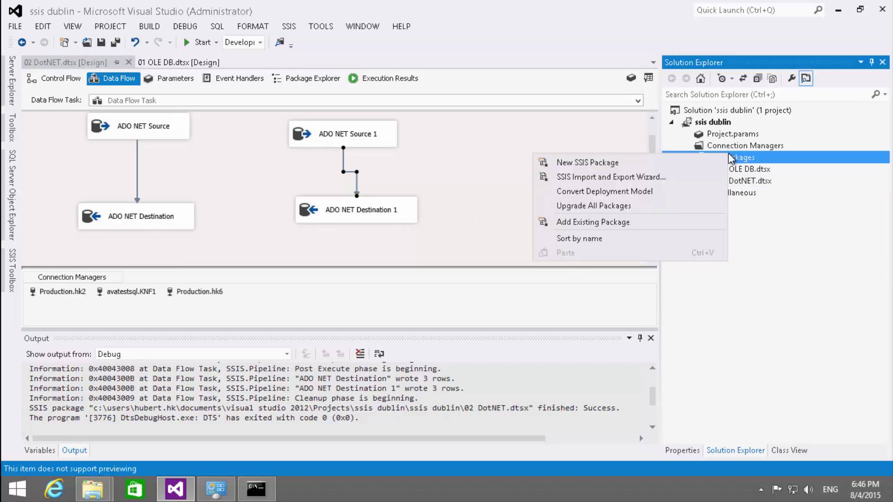
click(676, 163)
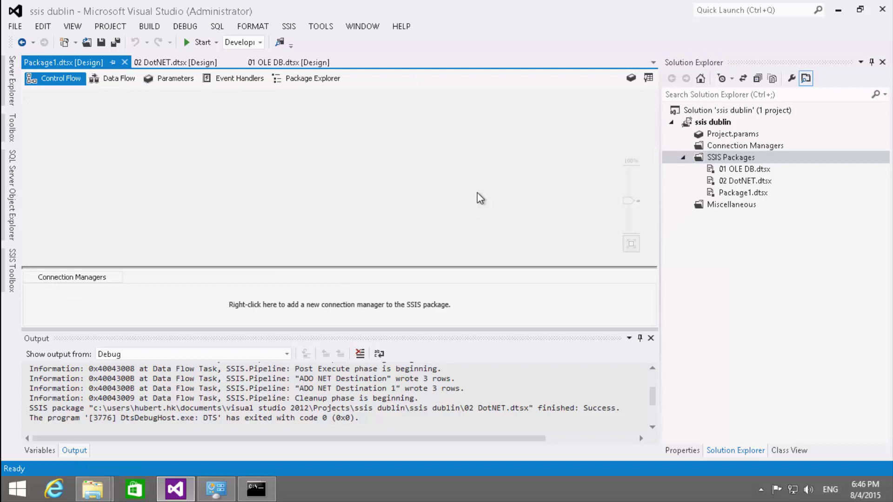
click(737, 193)
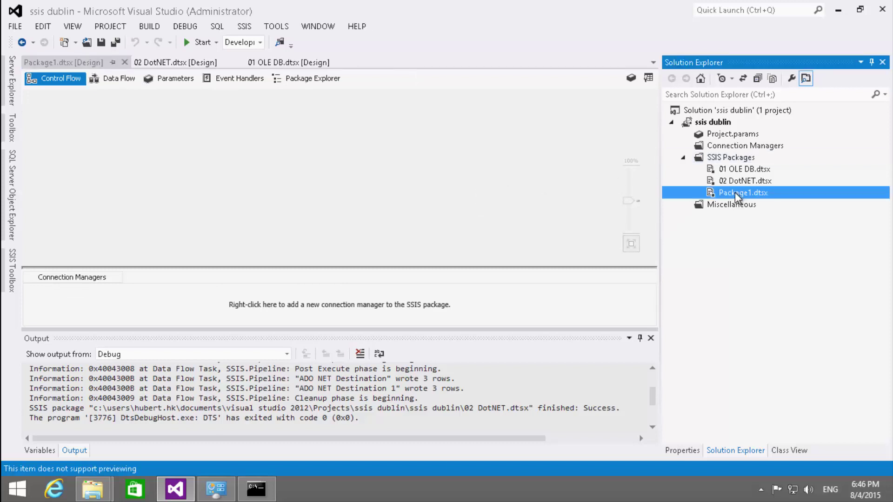
click(735, 192)
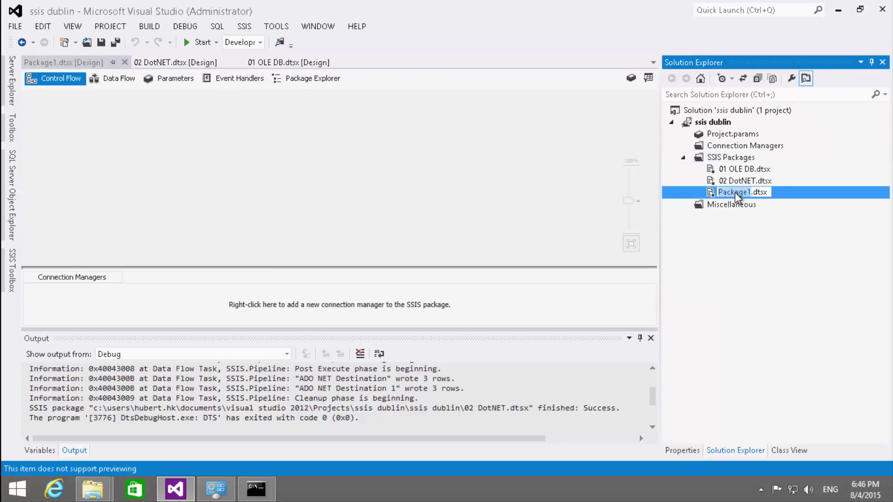
text(03 )
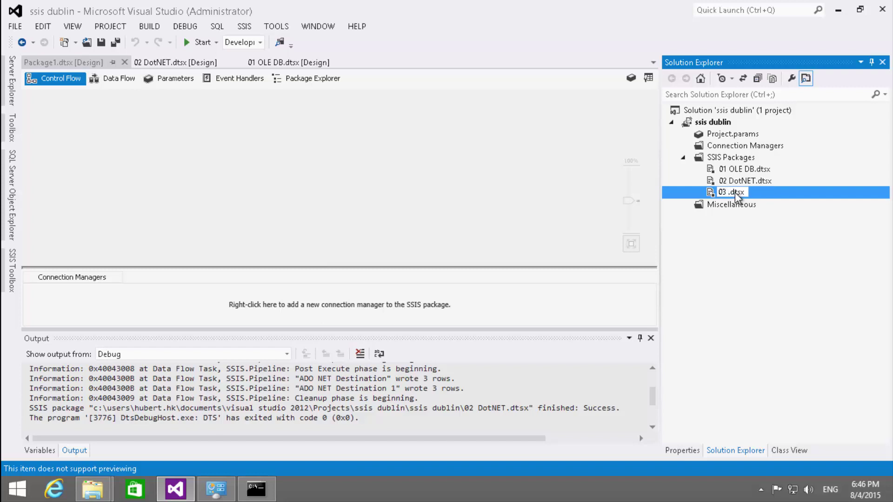
text(Attunity)
key(Return)
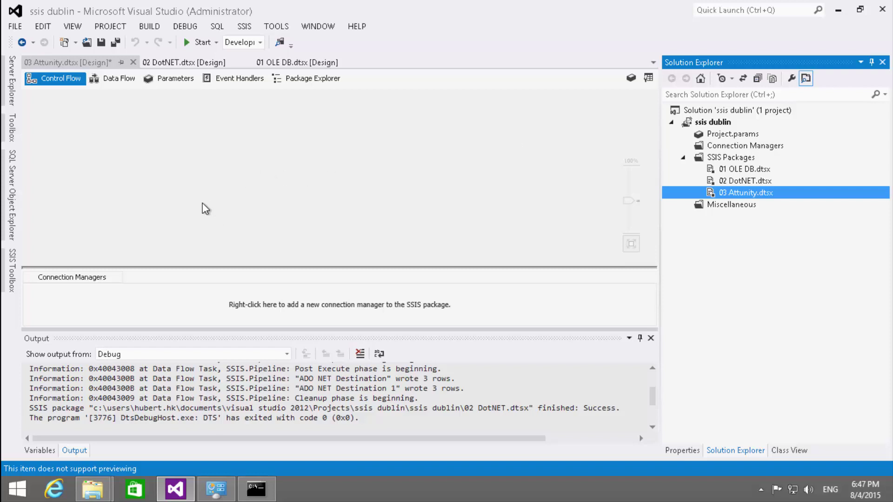
click(171, 167)
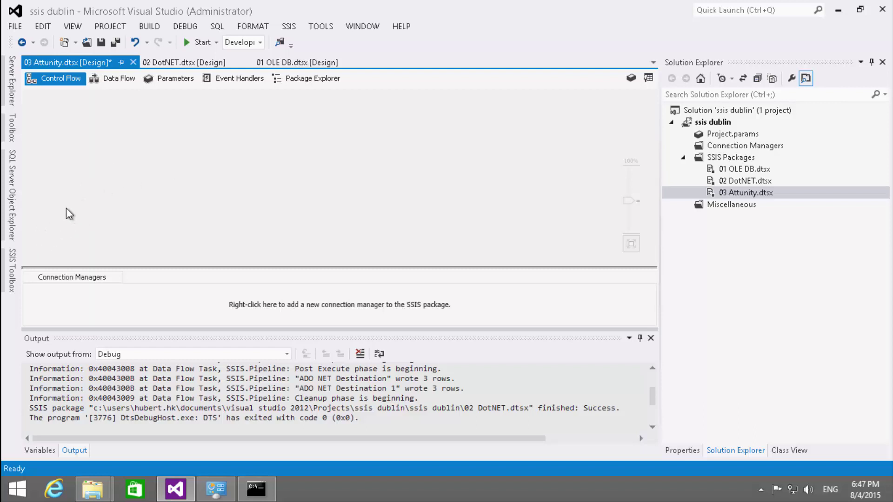
- Place a Data Flow Task on the 03 Attunity control flow and open it
click(10, 270)
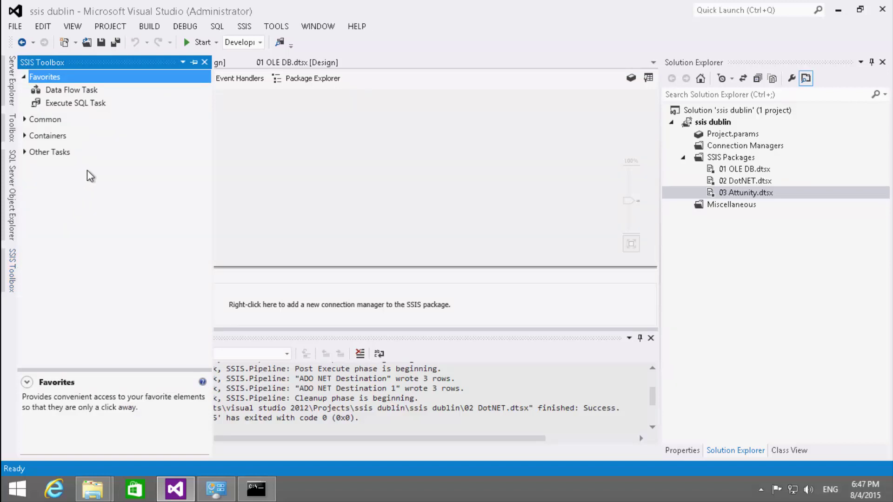
drag(72, 95, 244, 103)
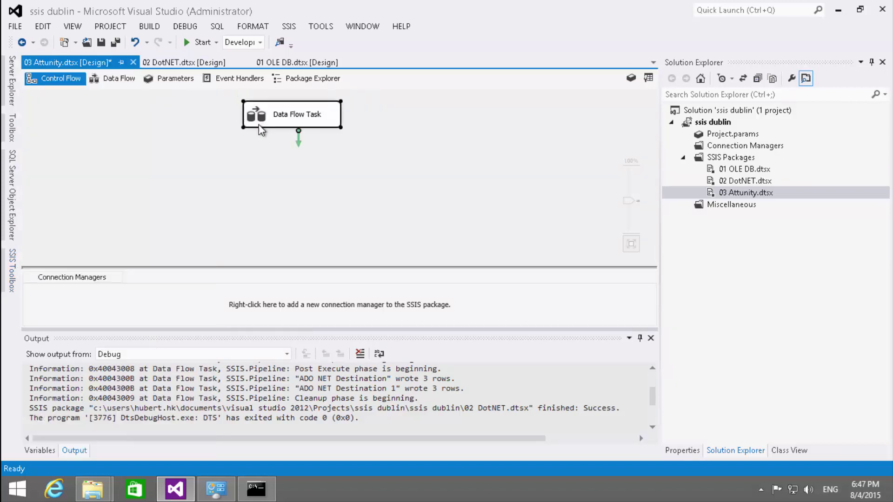
drag(201, 130, 128, 158)
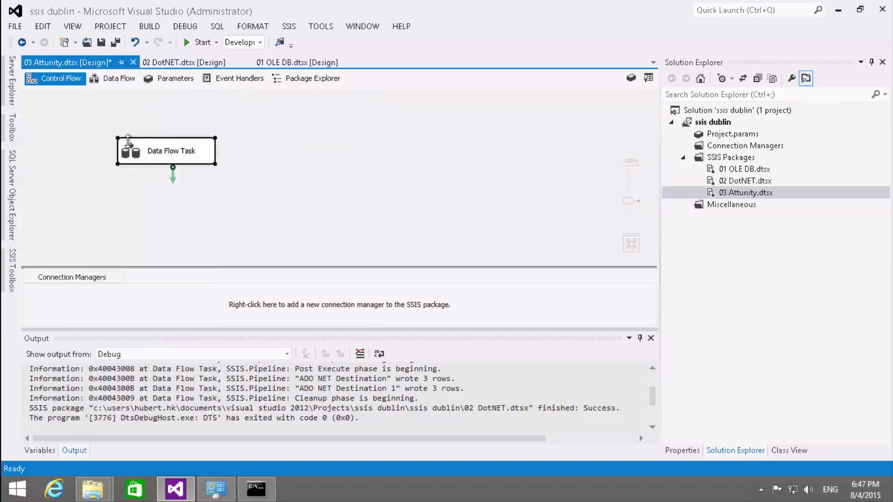
double_click(150, 153)
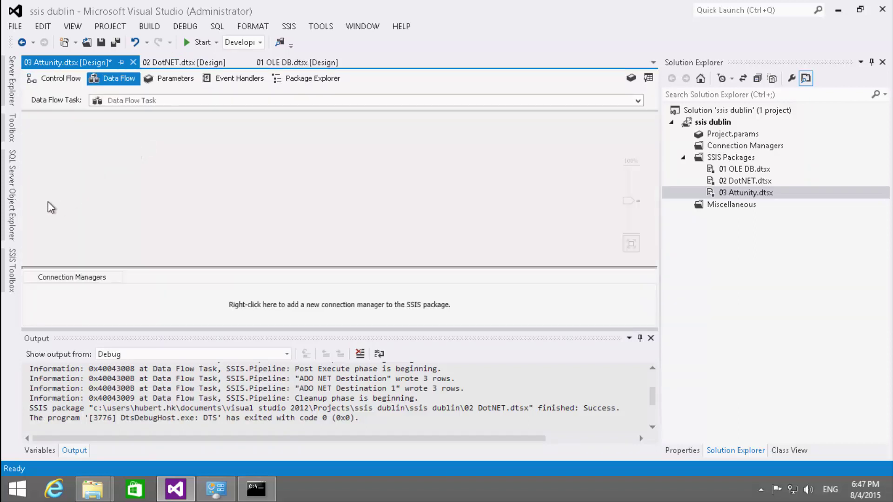
- Add an Oracle Source from the Common components to the data flow
click(12, 277)
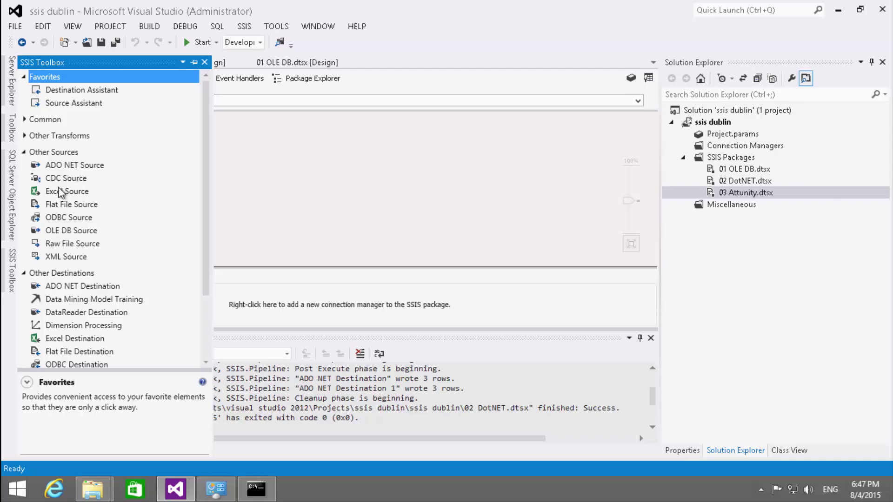
click(25, 119)
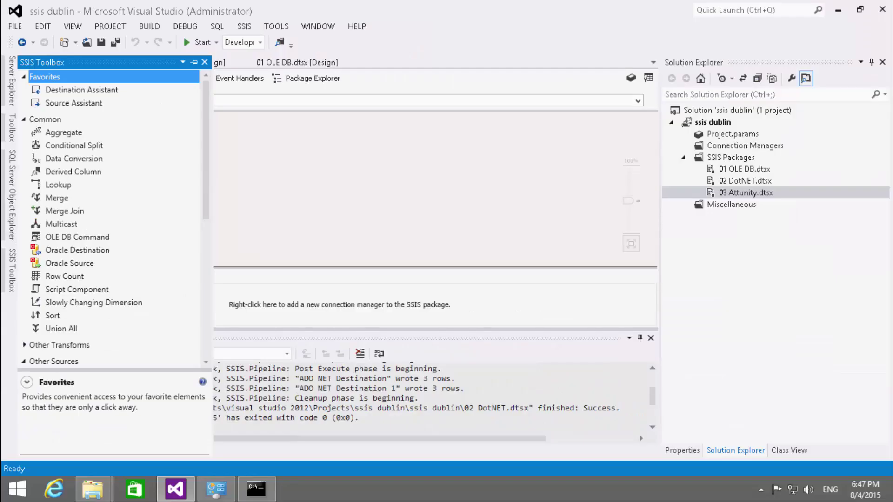
click(50, 265)
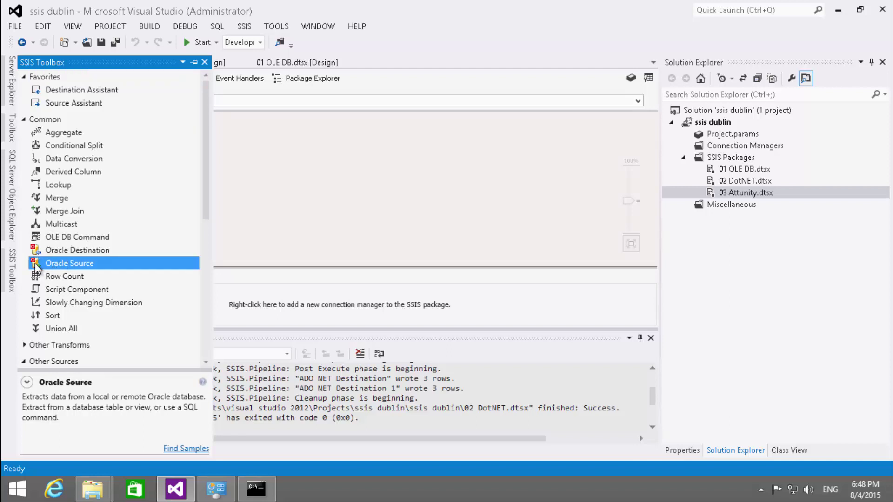
drag(37, 267, 122, 161)
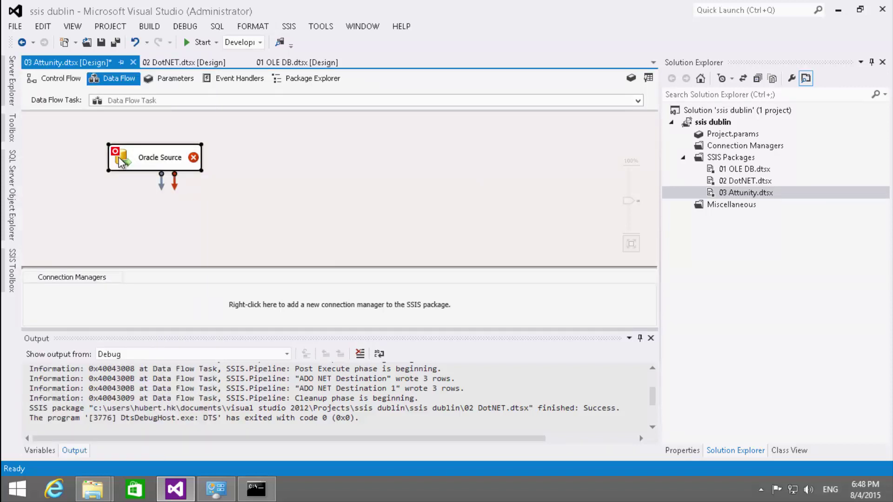
- Open the Oracle Source editor
double_click(122, 161)
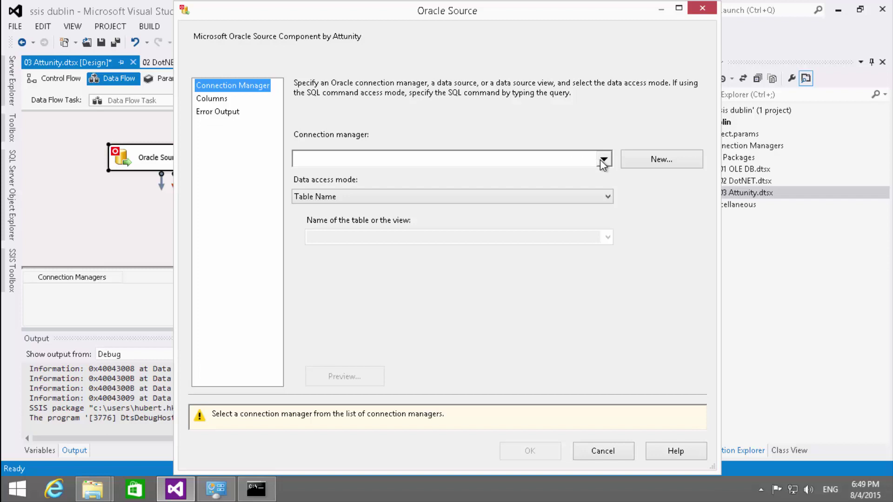
- Create connection manager 'HK Oracle' for TNS service Production with credentials and test it
click(643, 162)
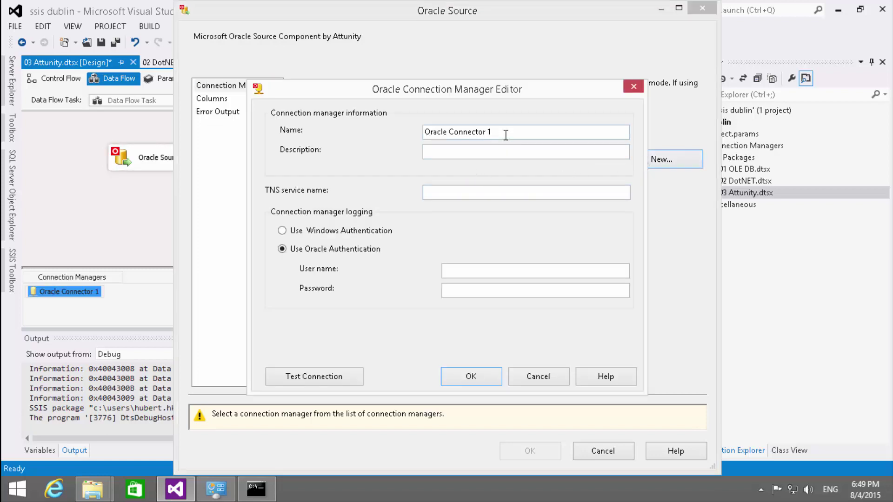
drag(504, 133, 407, 126)
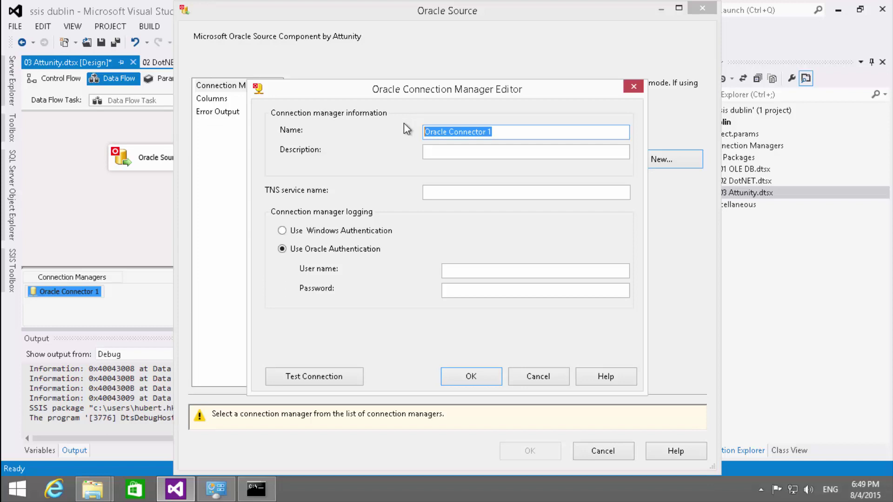
text(HK Ora)
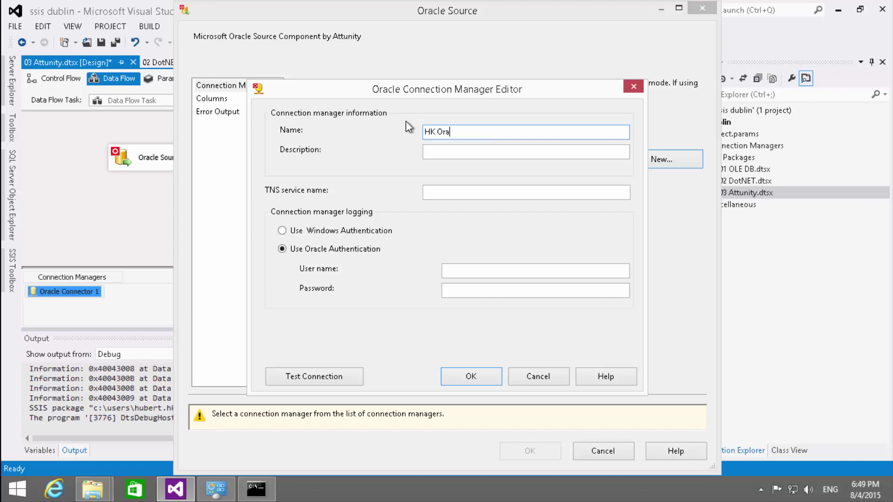
text(cle)
click(454, 192)
text(P)
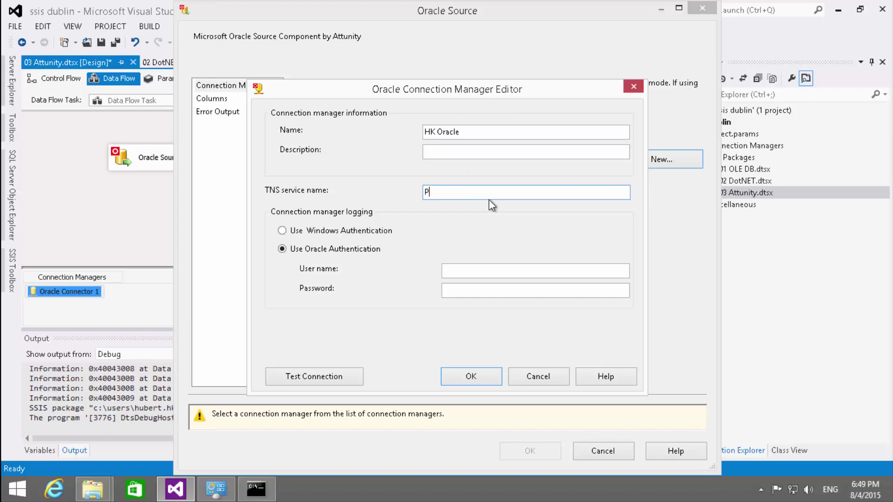
text(roduction)
click(477, 269)
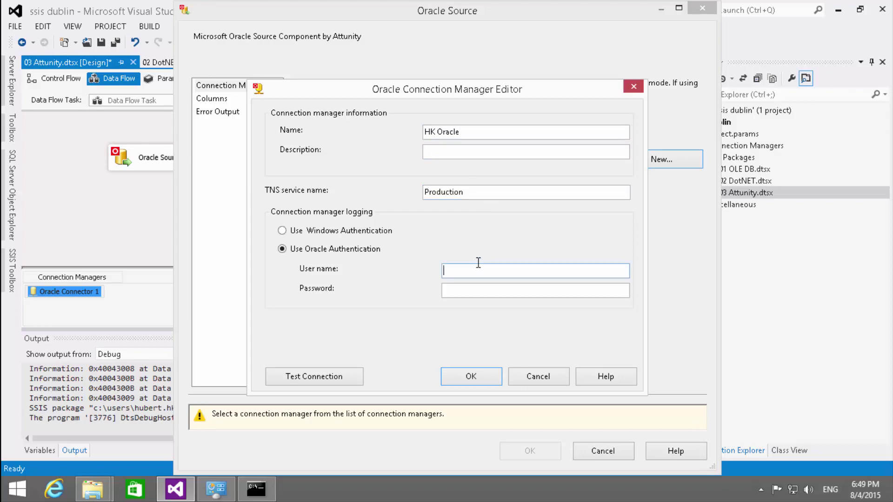
text(hk)
key(Tab)
text(**)
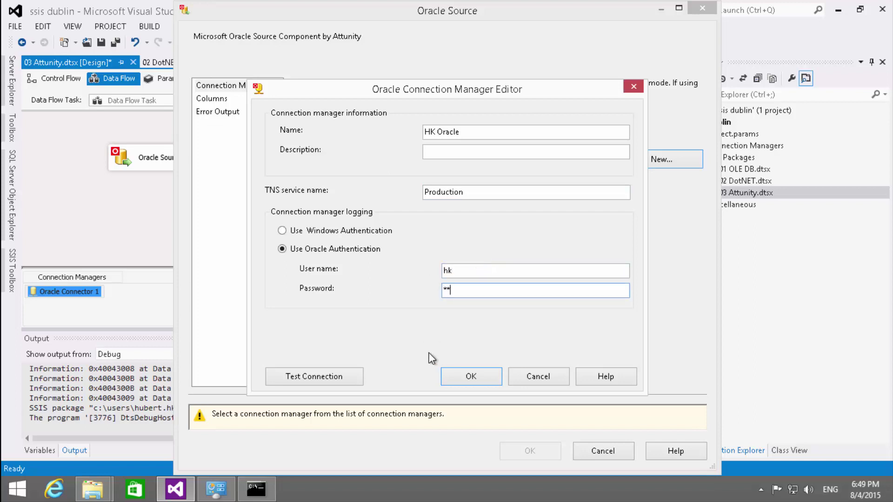
click(319, 378)
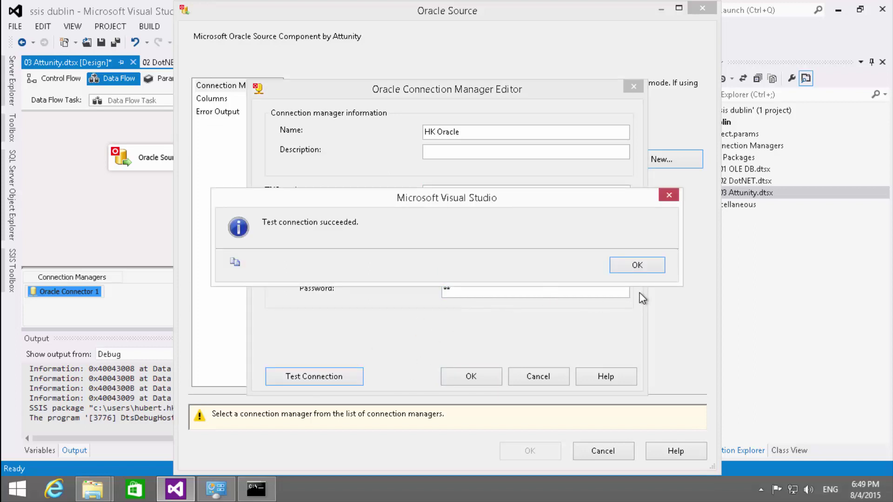
click(640, 266)
click(460, 384)
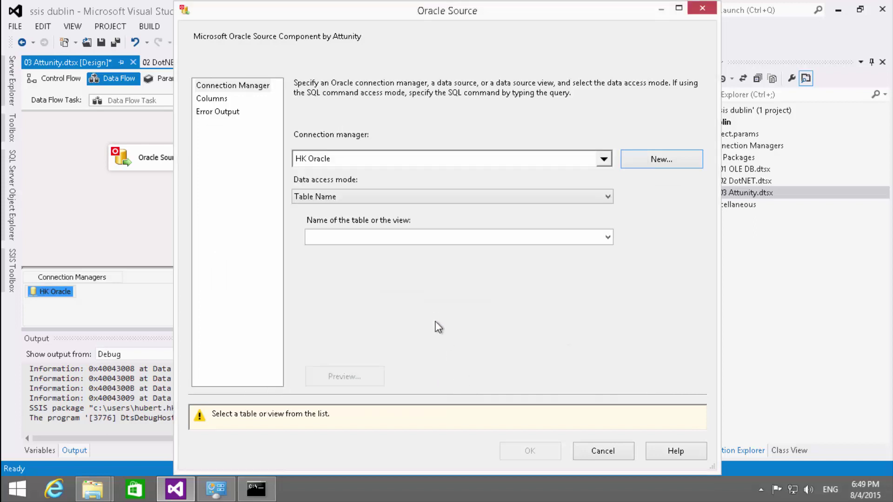
- Switch the Oracle Source to SQL command 'SELECT * FROM HK.TABLE1' and review its columns
click(332, 199)
click(328, 220)
click(332, 237)
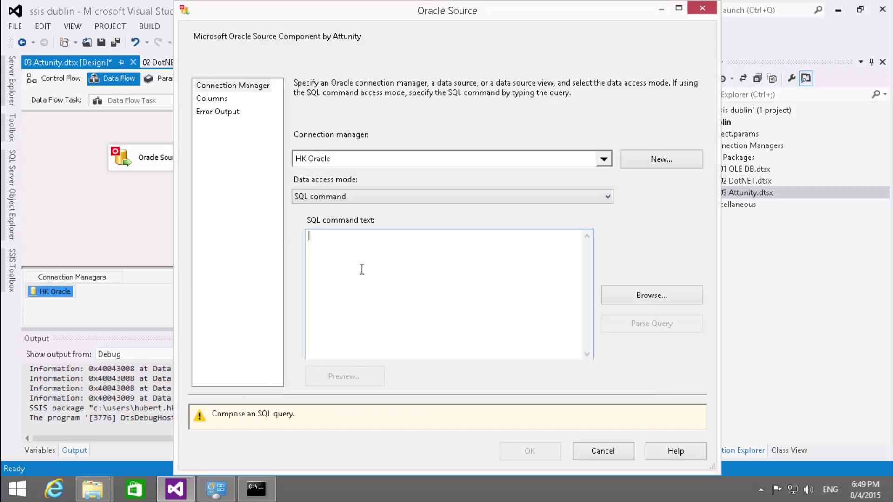
text(SELECT *)
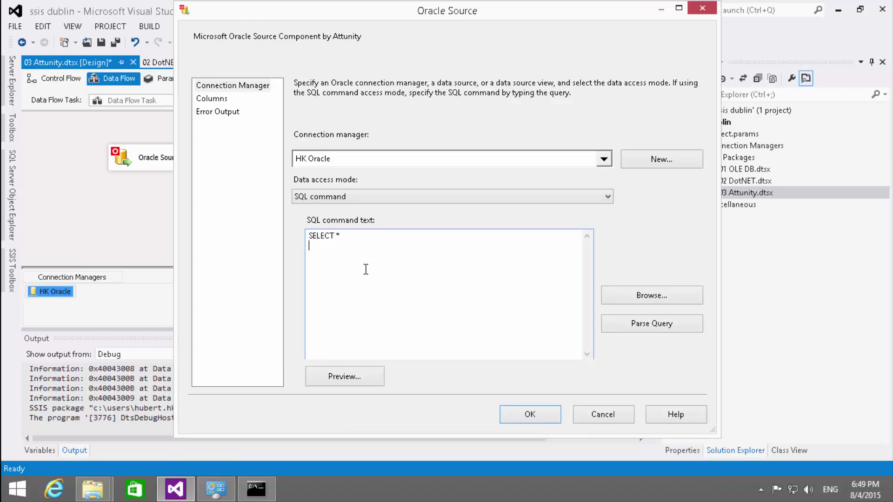
text(FROM HK.TABLE1)
click(222, 100)
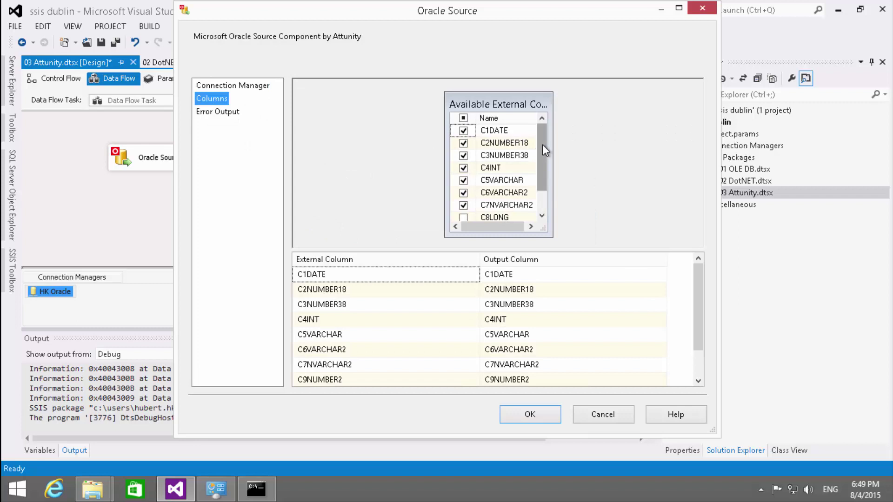
drag(543, 144, 542, 166)
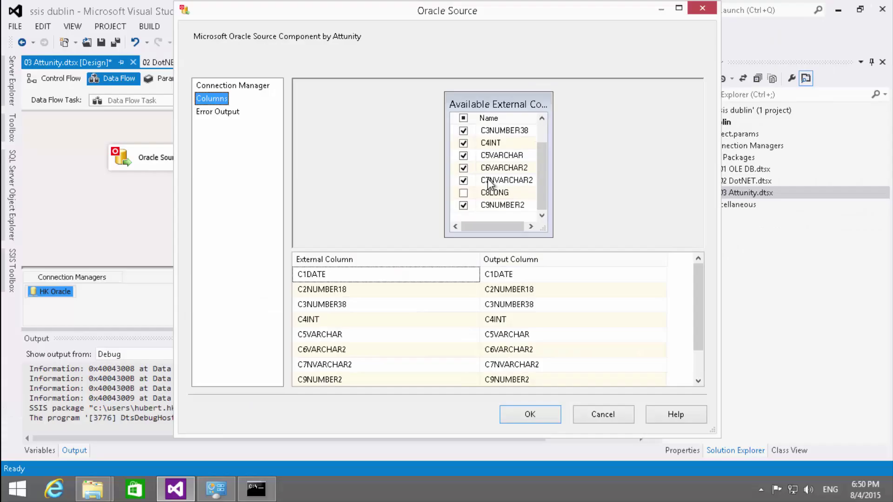
click(539, 415)
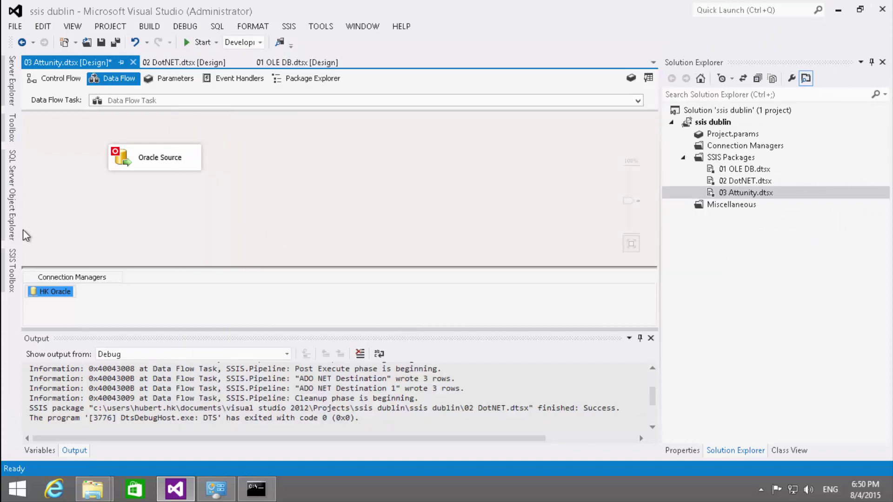
- Add an OLE DB Destination below the Oracle Source and connect the Oracle Source's output to it
click(13, 272)
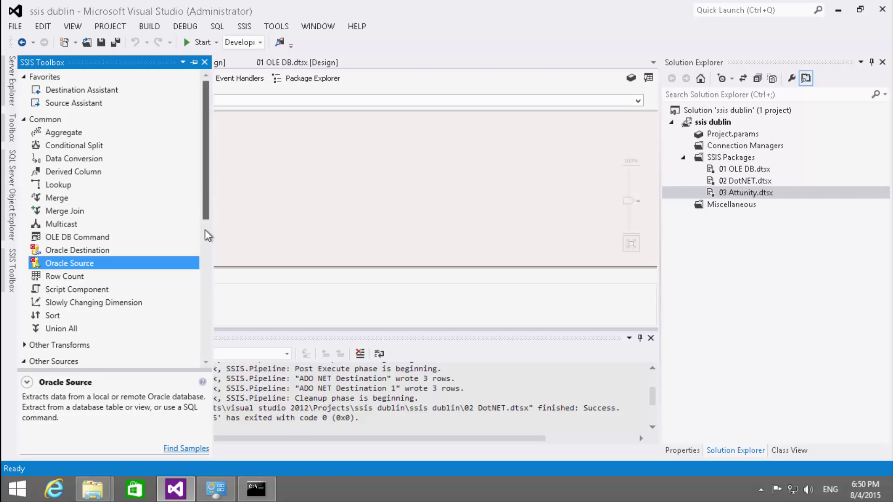
scroll(202, 247, down, 4)
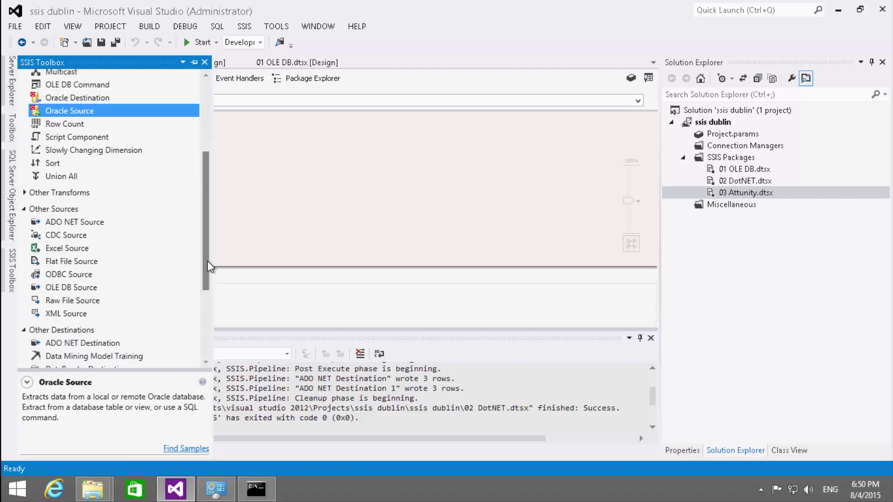
drag(207, 261, 183, 313)
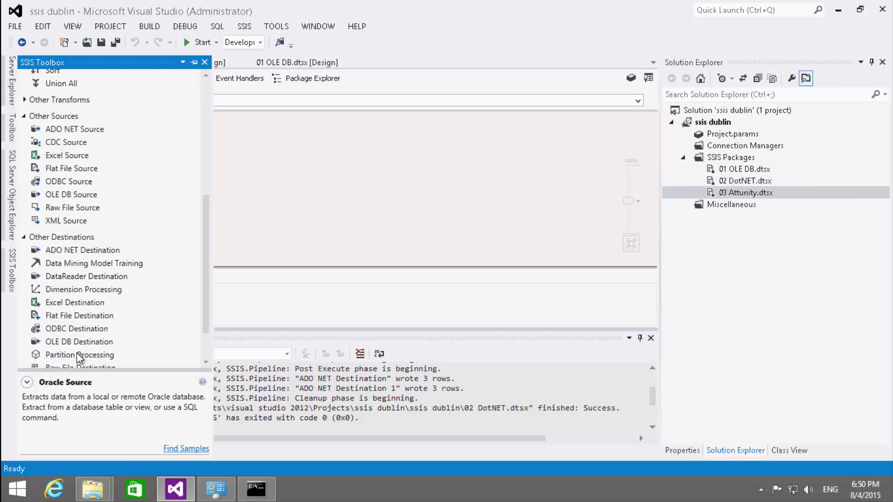
drag(91, 342, 102, 240)
click(116, 148)
drag(155, 160, 161, 226)
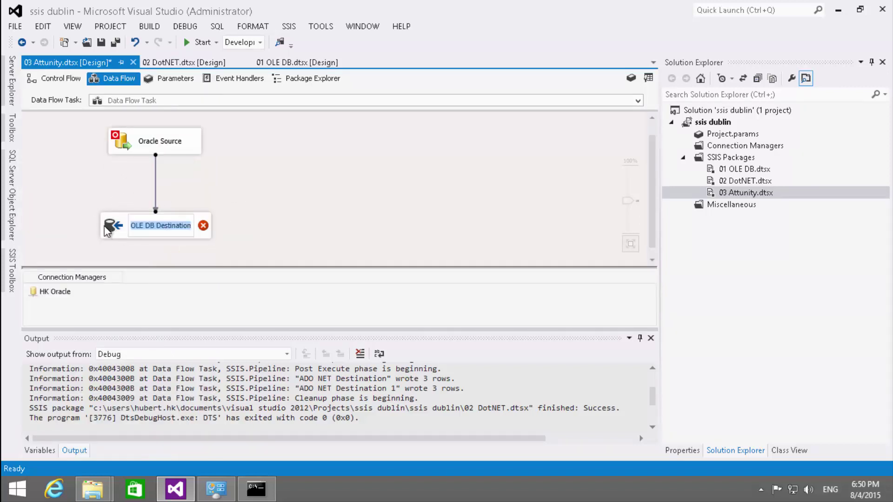
- Set the destination to write to Table1DestAttunity via avatestsql.KNF and check mappings
double_click(108, 225)
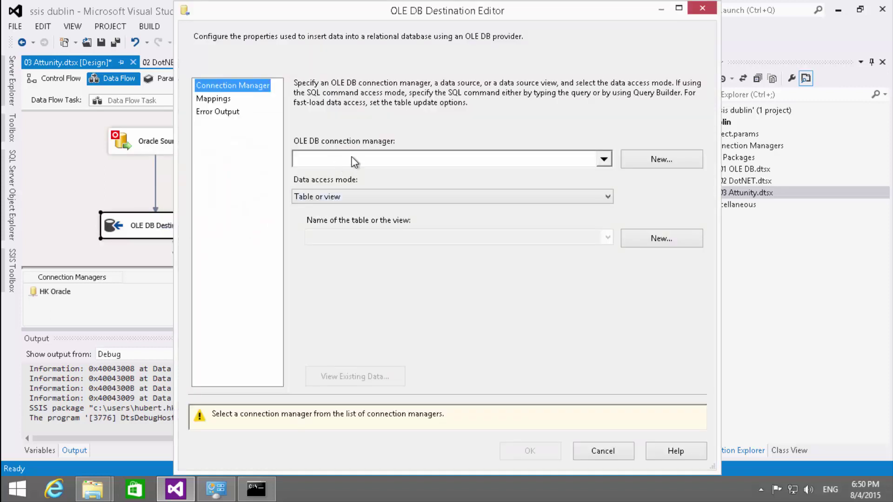
click(655, 158)
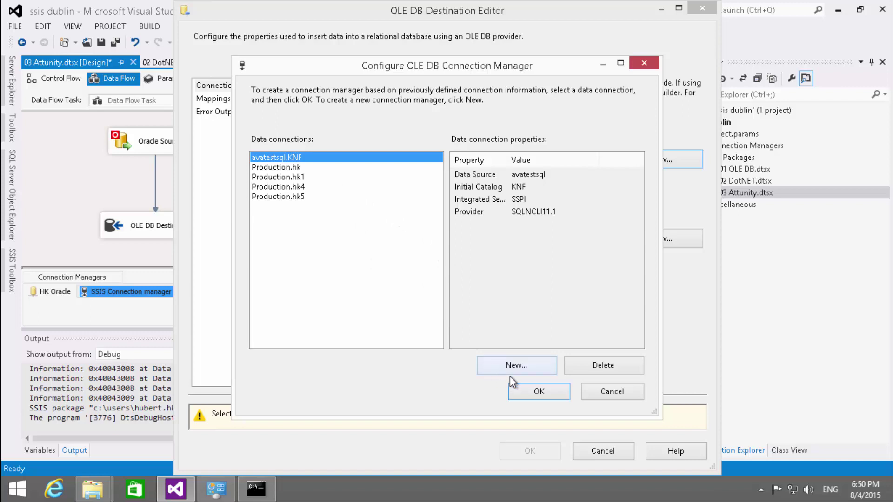
click(516, 389)
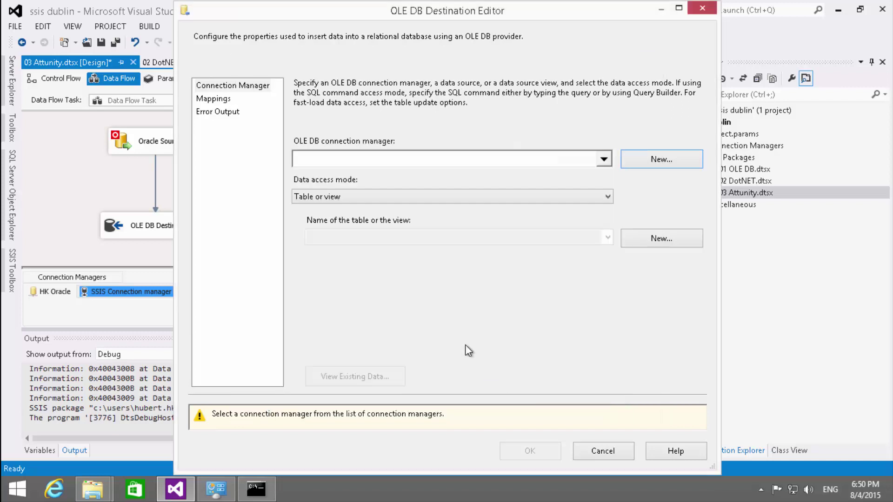
click(366, 242)
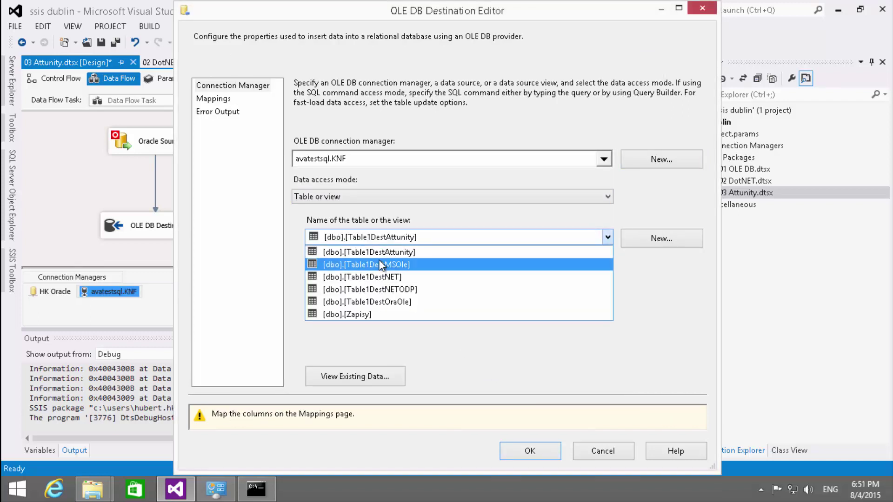
click(373, 251)
click(228, 99)
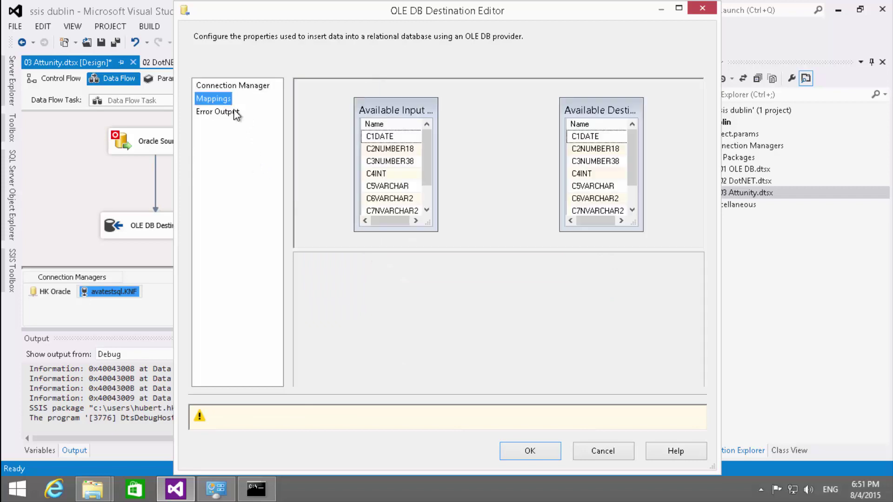
click(544, 415)
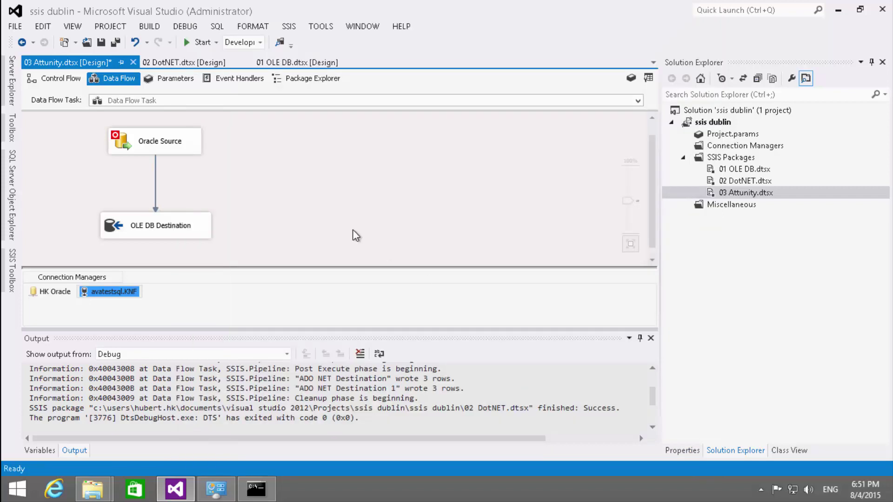
- Inspect the Oracle path's column metadata (C4INT as DT_R8, C9NUMBER2 as DT_I1) with Data Type widened
double_click(155, 183)
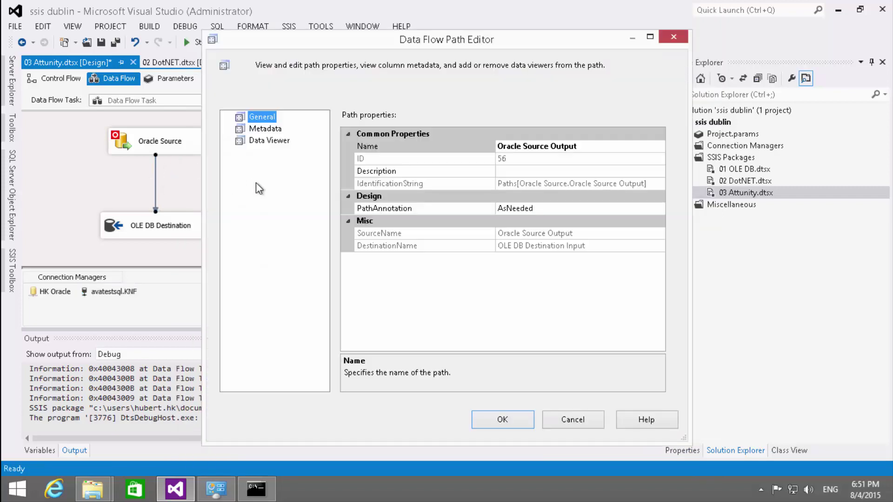
click(266, 130)
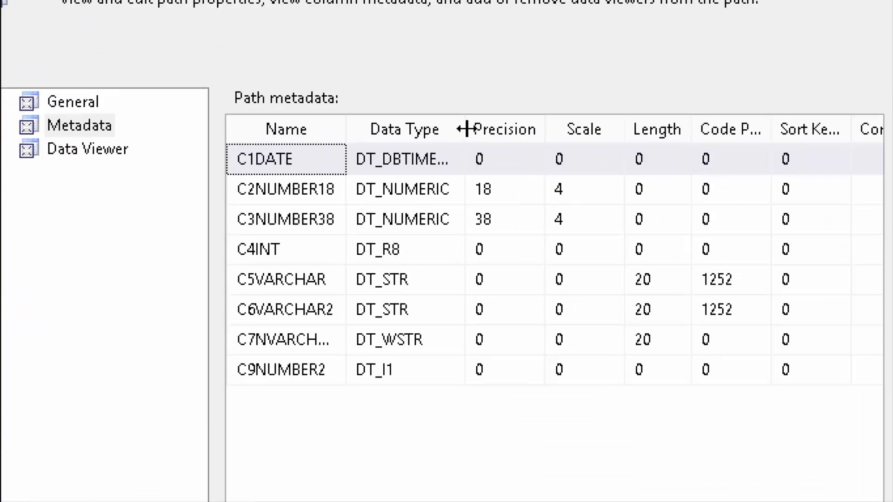
drag(465, 124, 515, 143)
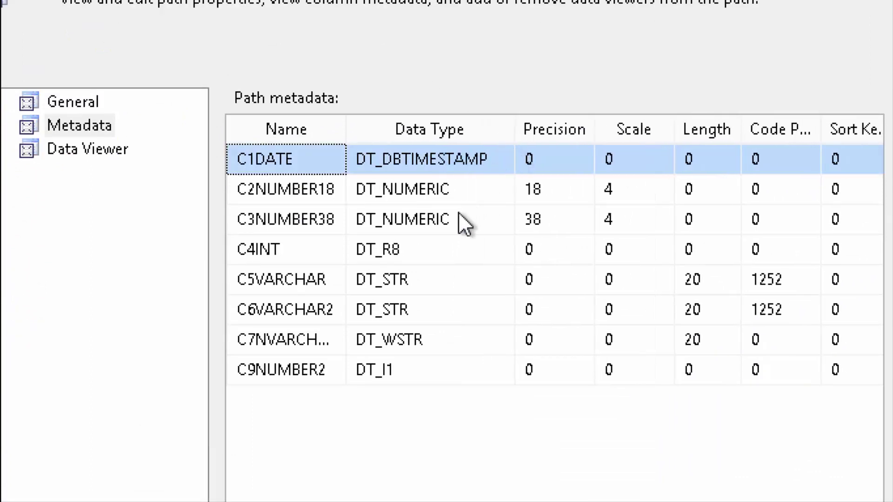
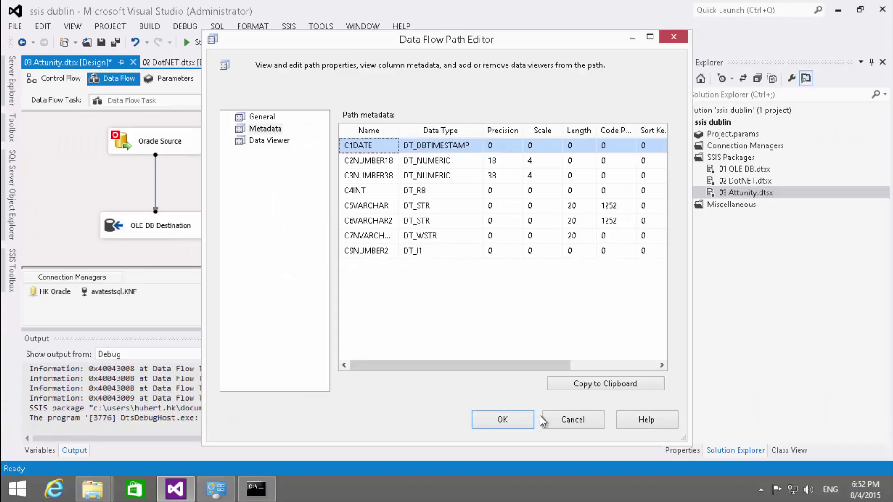
- Close the Data Flow Path Editor and run the 03 Attunity package, which errors on the Oracle Source
click(533, 412)
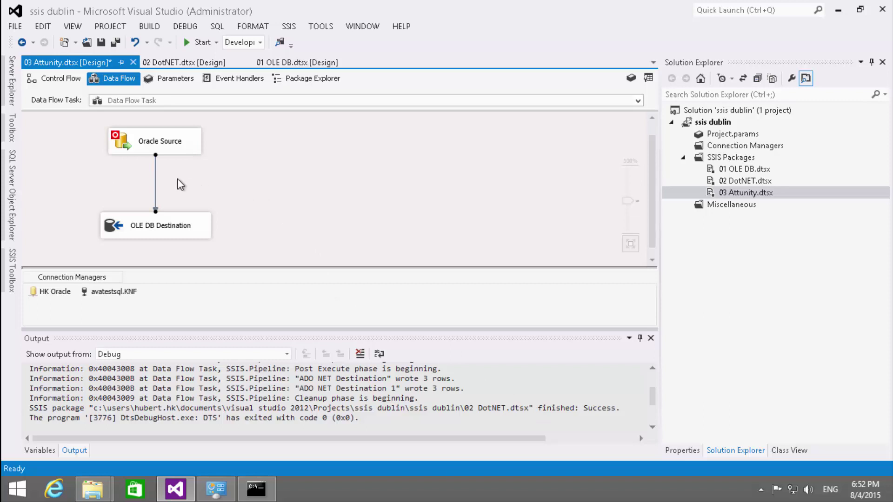
click(207, 35)
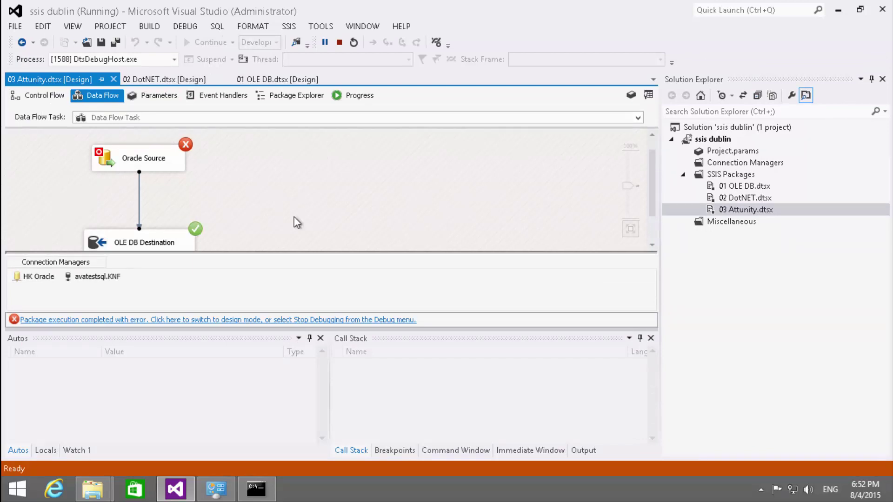
- Review the ORA-01722 invalid number errors in the Progress log, then stop debugging
click(358, 95)
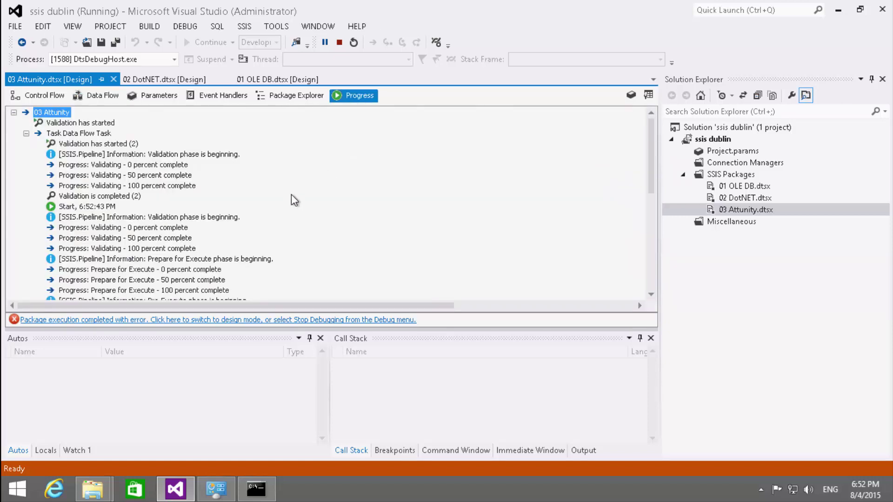
scroll(304, 203, down, 3)
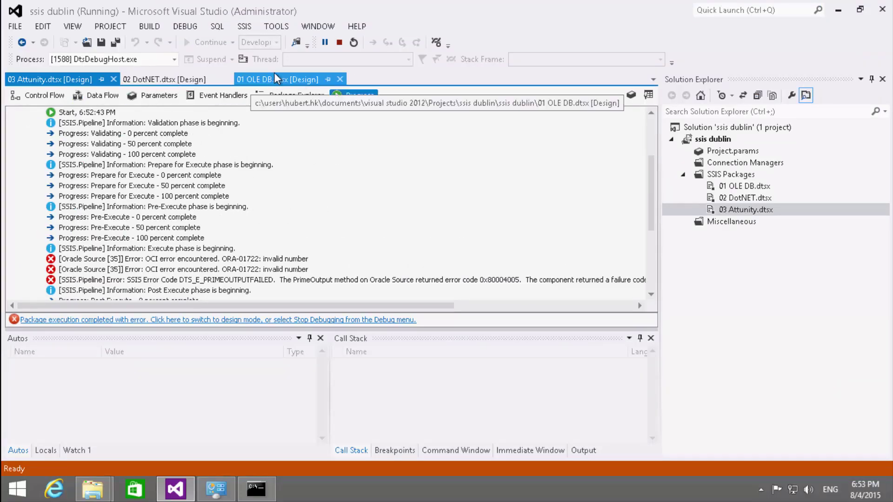
click(341, 44)
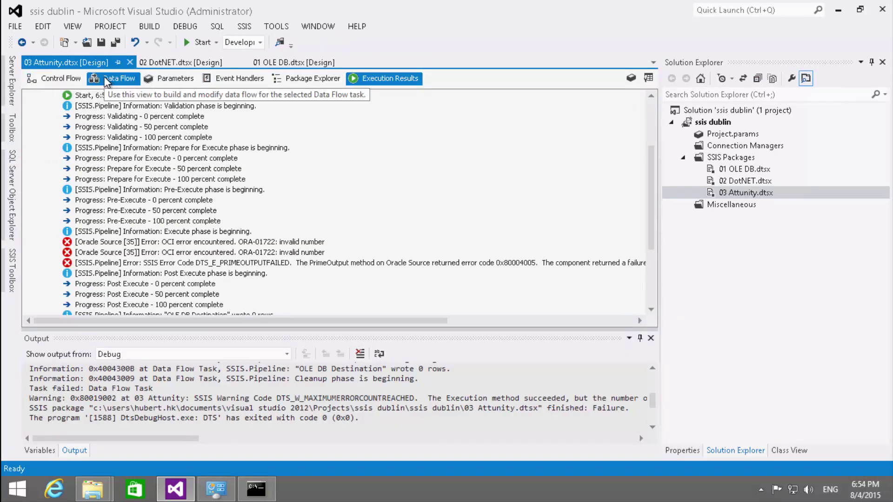
- Inspect the Oracle Source's columns in the Data Flow without making changes
click(58, 79)
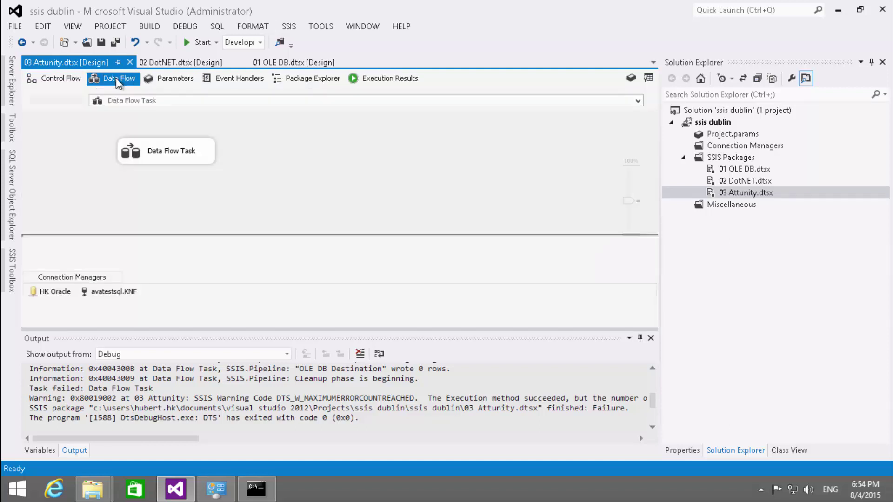
click(116, 77)
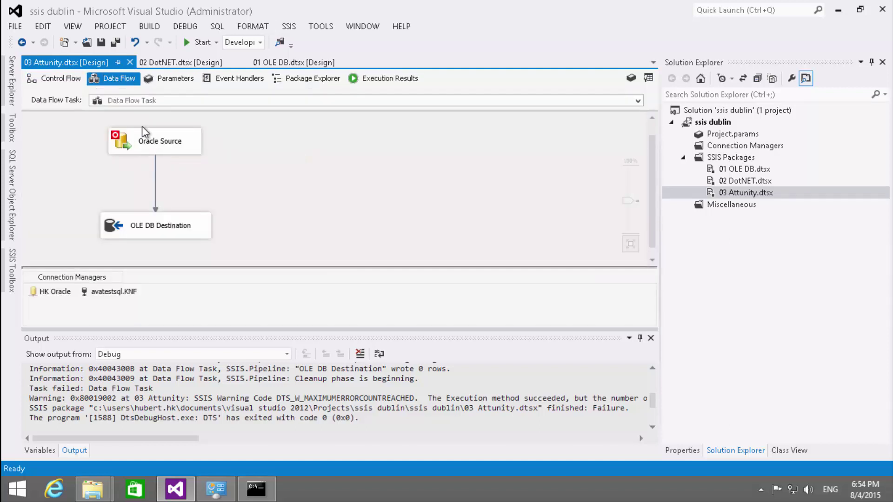
double_click(122, 148)
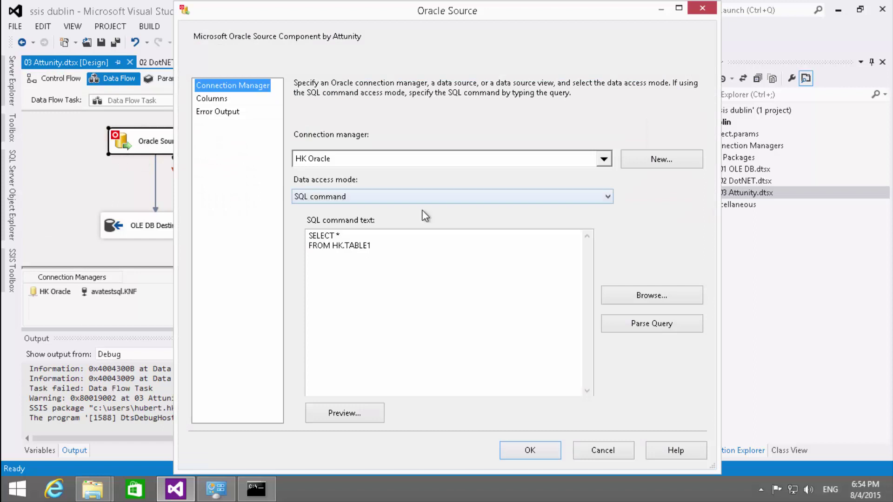
click(255, 101)
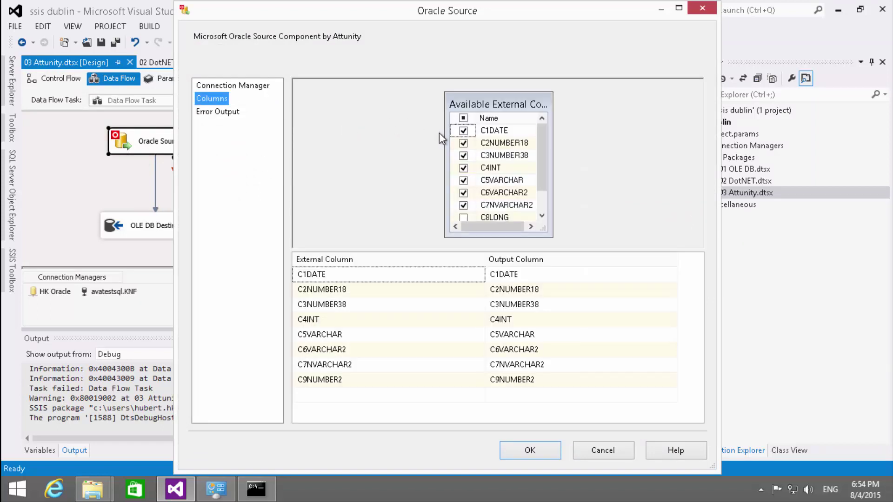
drag(539, 160, 545, 175)
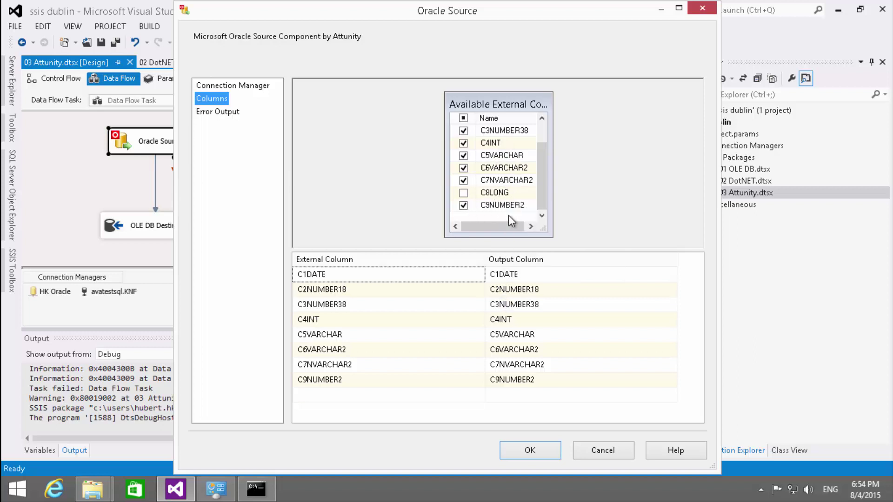
click(594, 449)
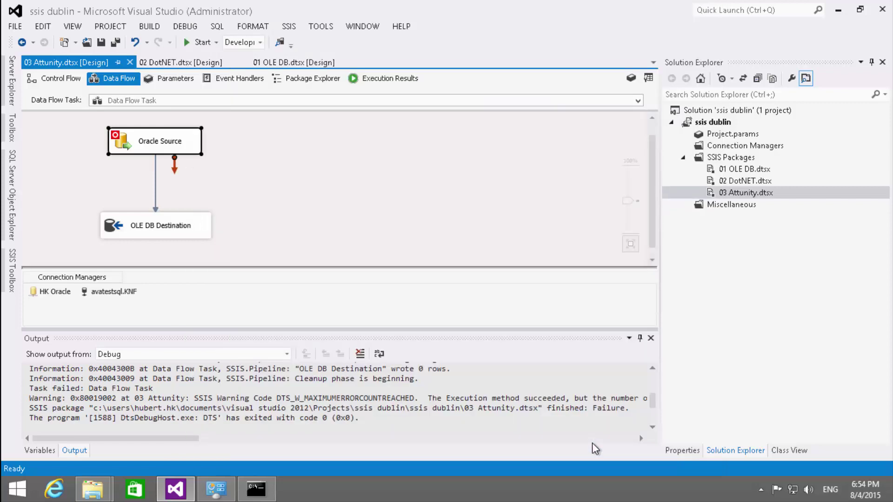
- Check the OLE DB Destination, then reopen the Oracle Source's SELECT * FROM HK.TABLE1 query for editing
double_click(118, 230)
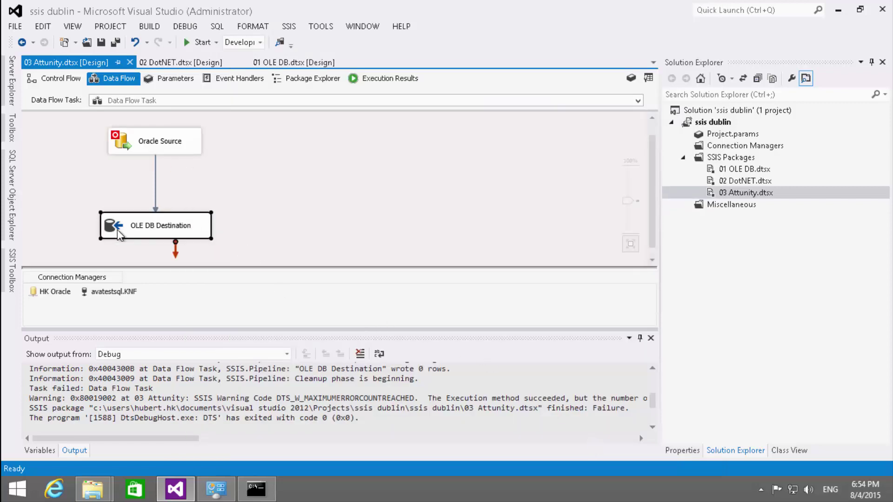
click(535, 451)
double_click(121, 137)
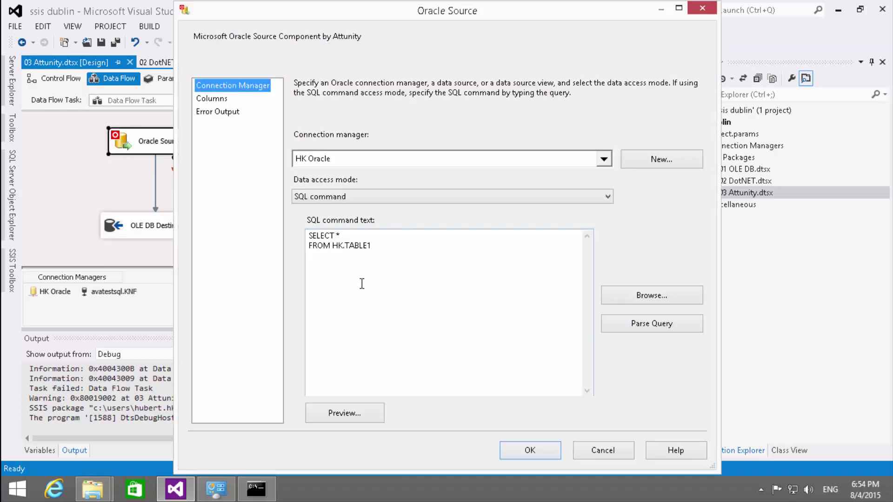
click(346, 235)
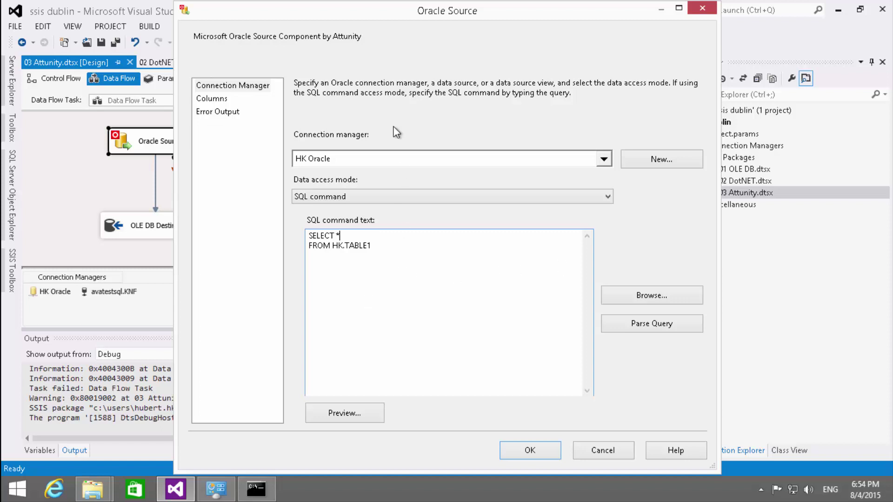
- Replace SELECT * with the C1DATE–C9NUMBER2 column-list query copied from SQL Developer
click(589, 8)
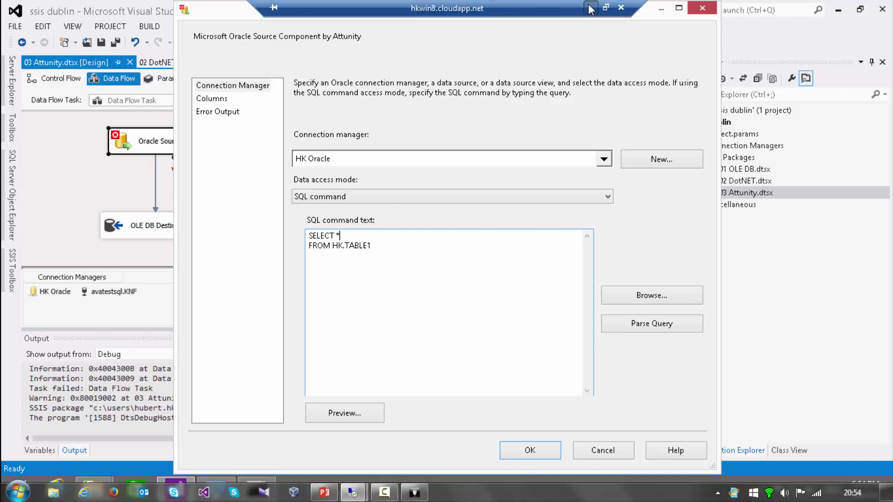
key(alt+Tab)
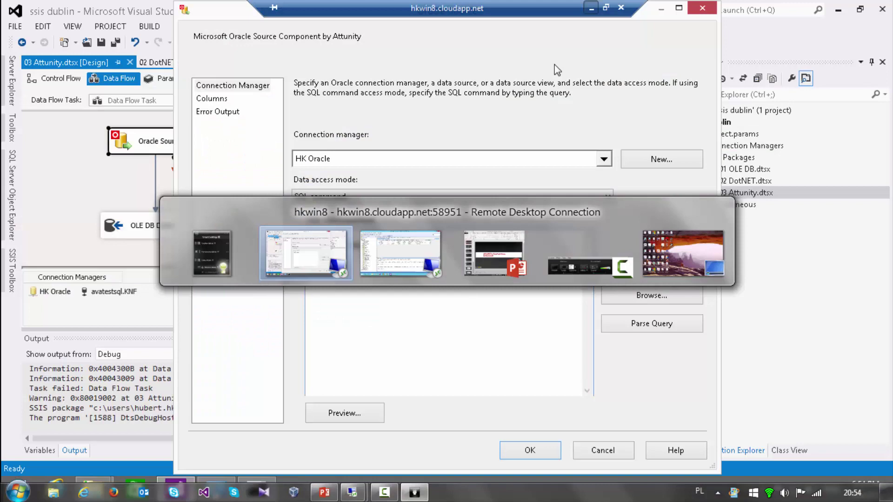
key(alt+Tab)
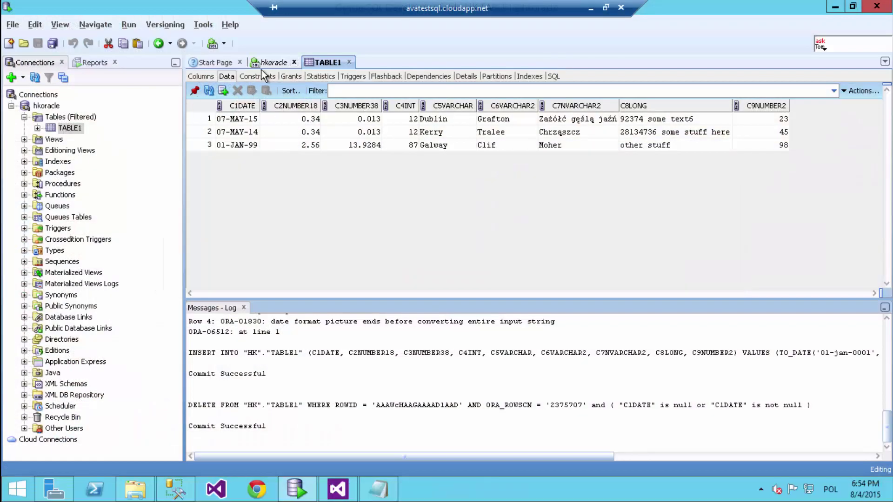
click(272, 63)
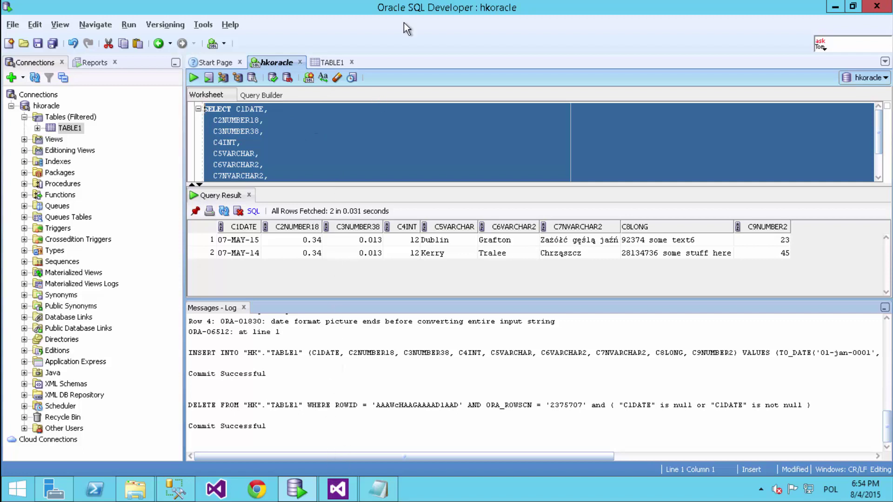
mouse_move(450, 5)
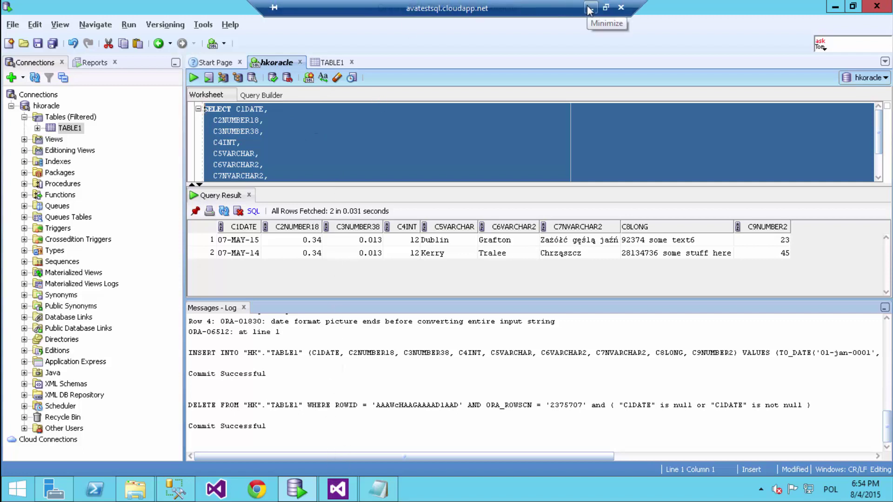
click(583, 6)
key(alt+Tab)
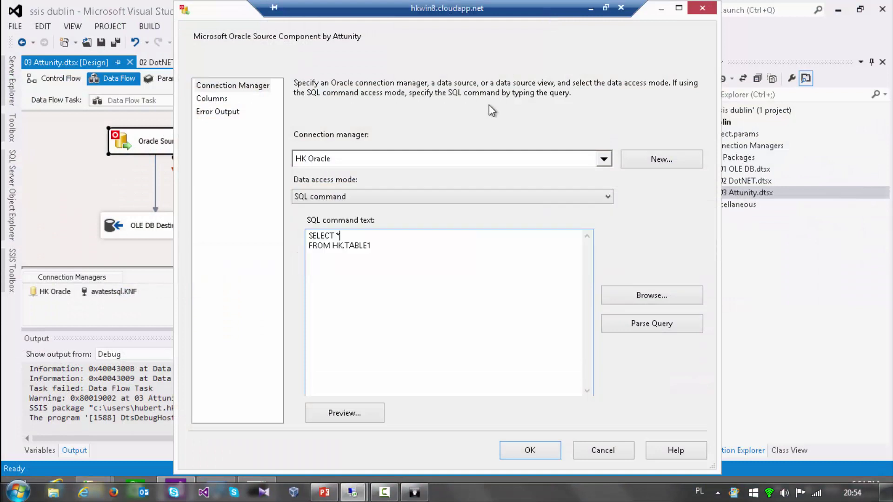
drag(383, 251, 264, 220)
text(SELECT C1DATE,   C2NUMBER18,   C3NUMBER38,   C4INT,   C5VARCHAR,   C6VARCHAR2,   C7NVARCHAR2,   C8LONG,   C9NUMBER2 FROM HK.TABLE1)
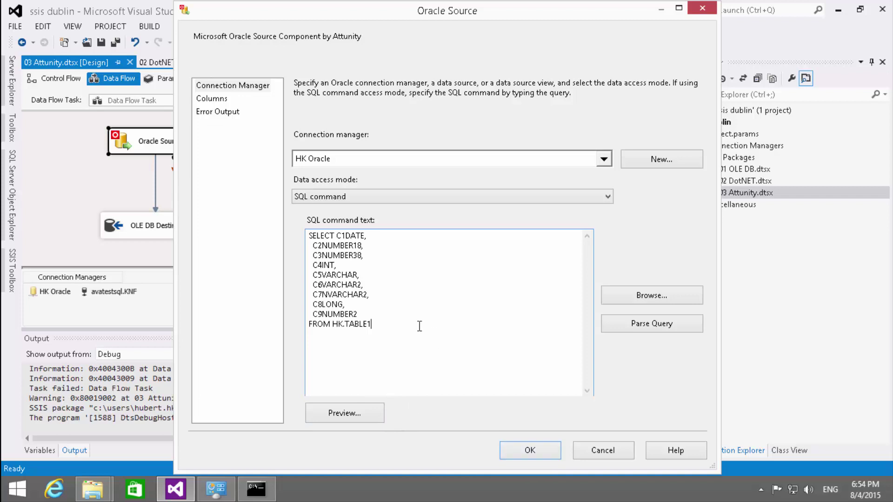
- Accept the explicit-column query after checking Columns, then rerun the package, which fails again
click(219, 89)
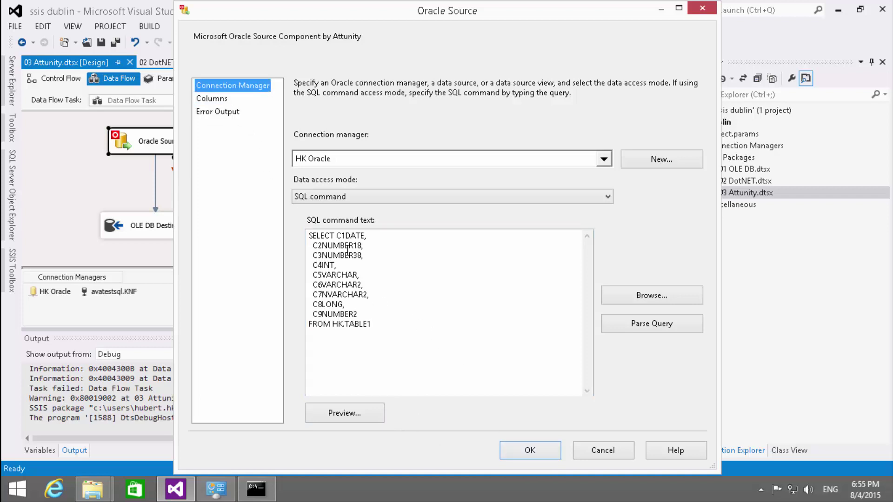
click(211, 99)
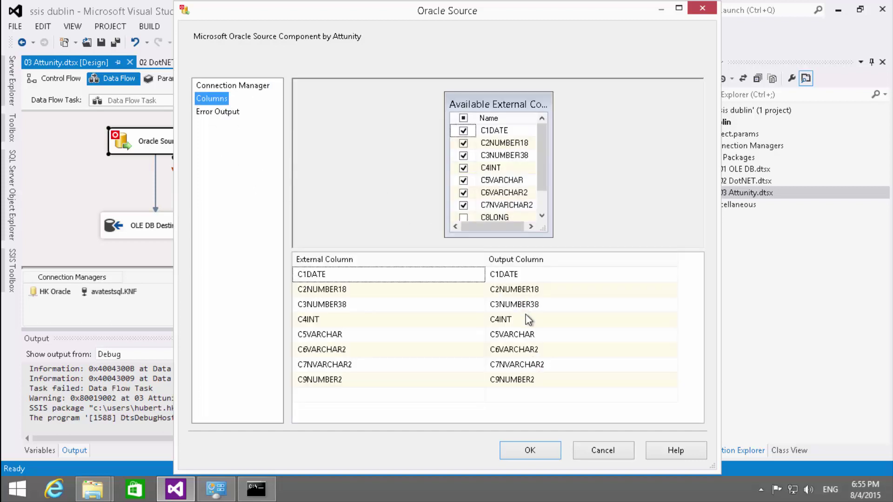
click(542, 200)
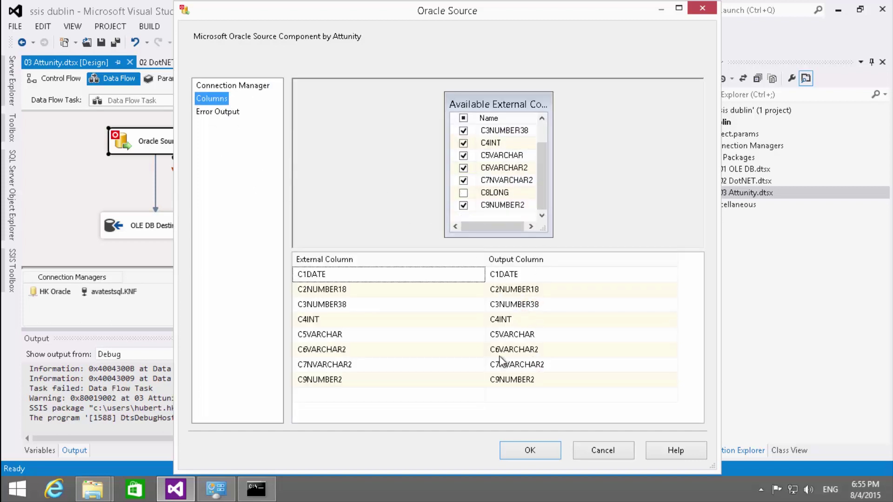
click(505, 452)
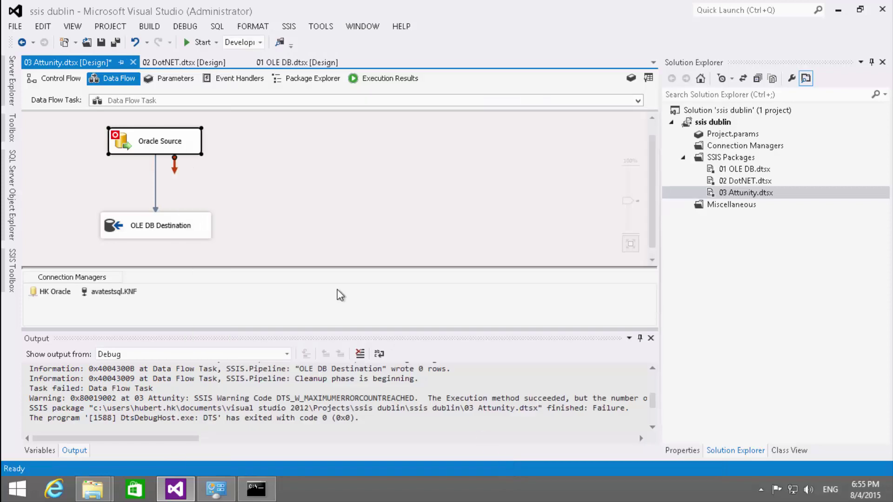
click(192, 45)
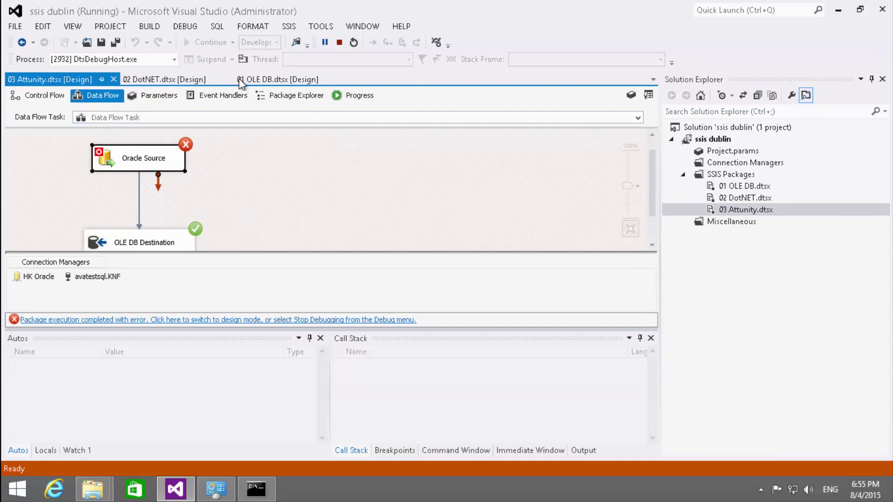
click(340, 43)
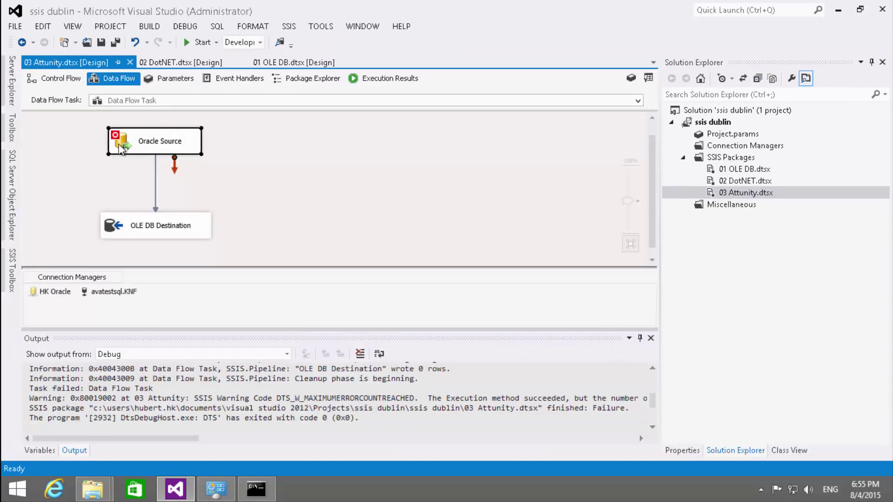
- Comment out columns C4INT through C9NUMBER2 in the Oracle Source query with /* */
double_click(144, 153)
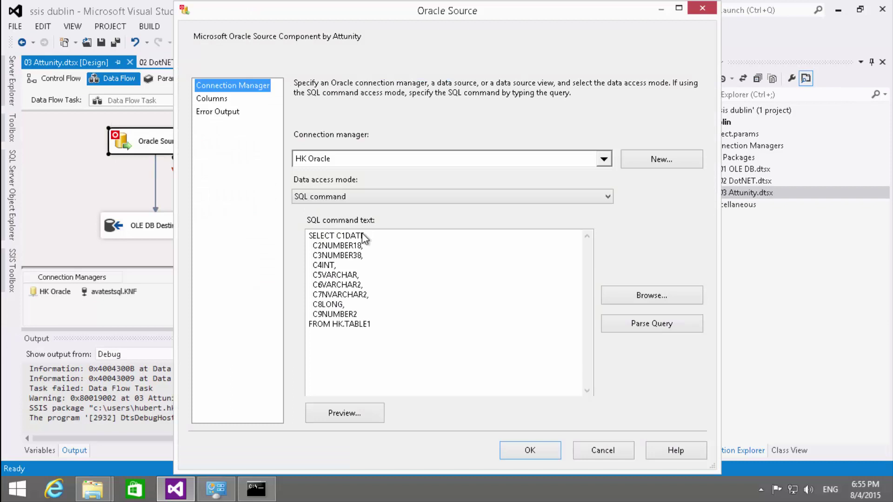
click(312, 264)
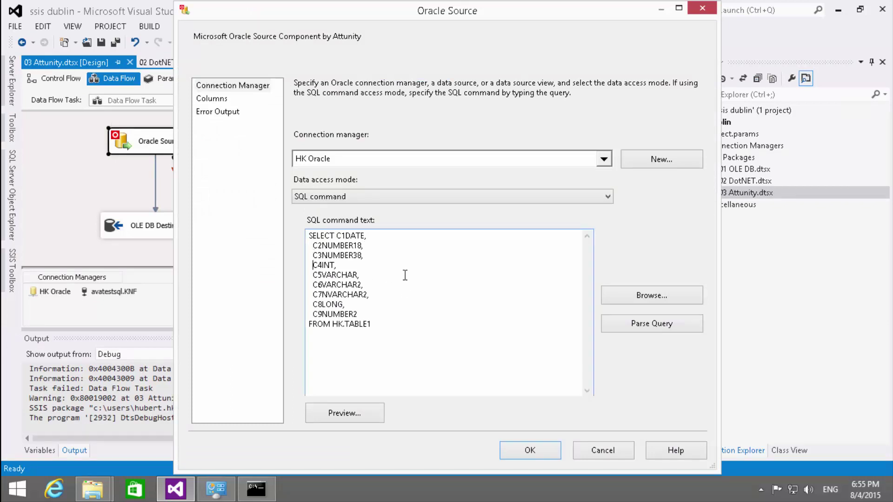
key(Home)
key(Down)
key(Down)
key(Down)
key(Down)
key(Down)
key(Down)
key(End)
key(Right)
key(Left)
text(*/)
key(Up)
key(Up)
key(Up)
key(Up)
key(Up)
key(Up)
key(End)
key(Right)
key(Right)
key(Right)
text(/*)
- Fix the missing-expression error by moving /* to after C3NUMBER38, then confirm the three columns
click(212, 98)
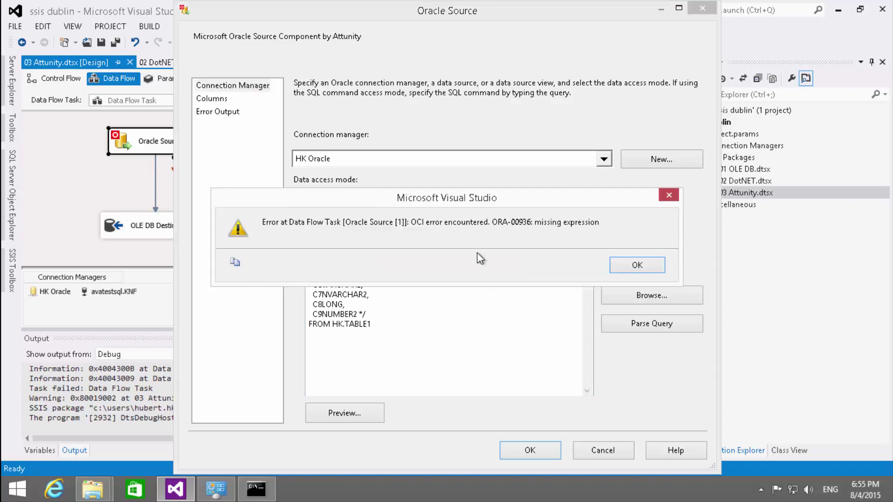
click(642, 262)
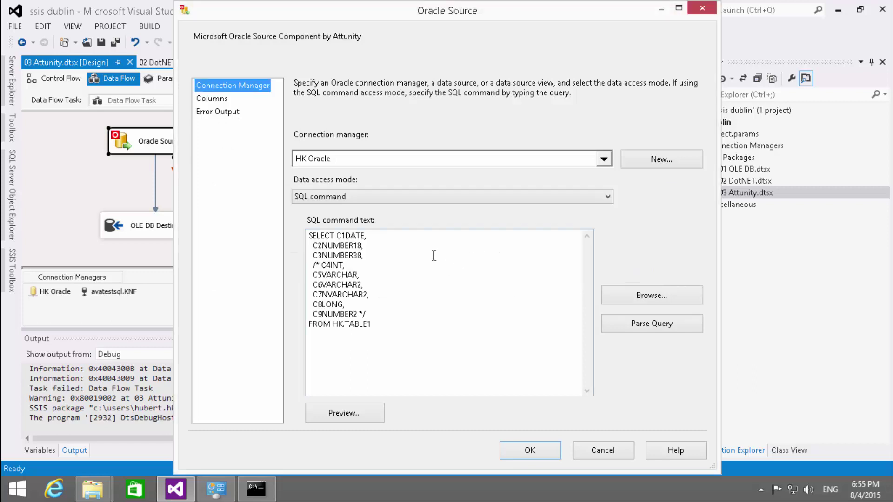
click(362, 255)
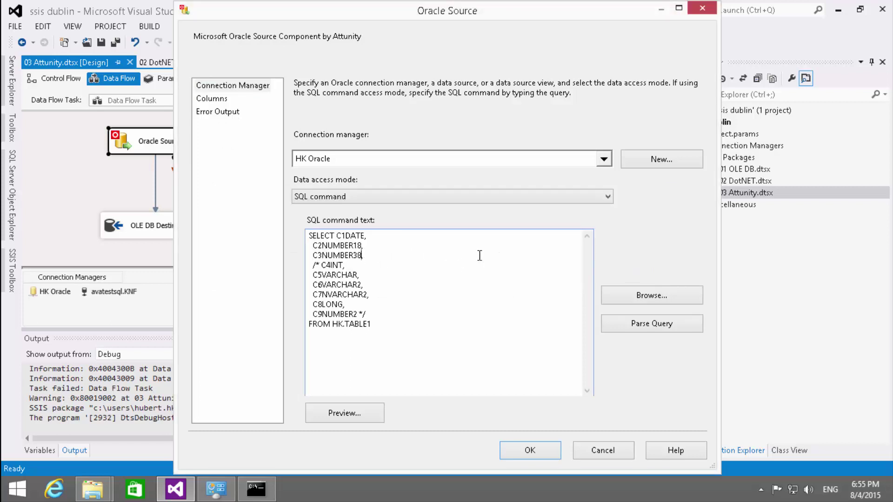
text(/*)
key(Left)
key(Left)
key(Left)
key(Down)
key(Left)
key(Left)
key(Left)
key(Left)
key(Left)
key(Left)
key(BackSpace)
key(BackSpace)
click(212, 100)
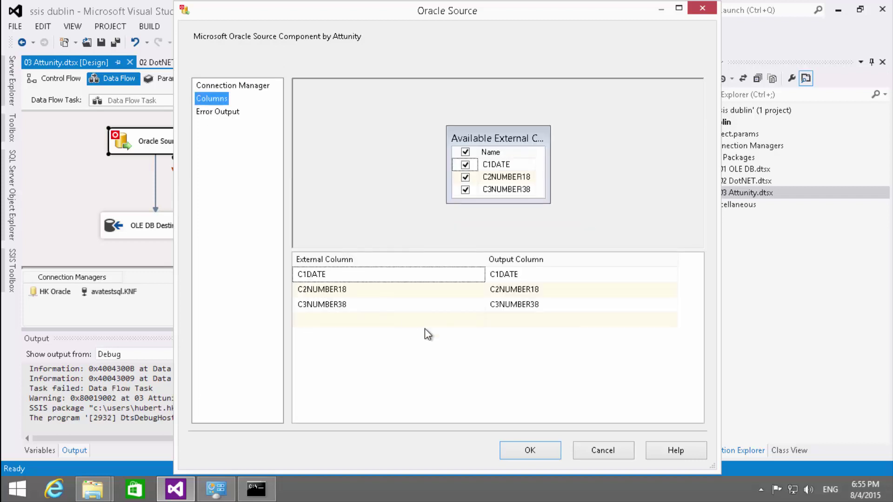
click(535, 451)
- Delete the old OLE DB Destination and place a new one under Oracle Source
click(123, 234)
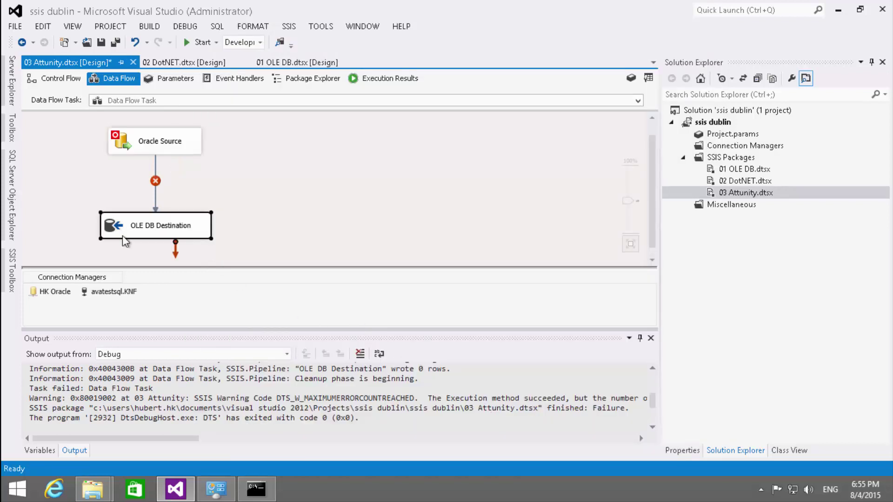
double_click(120, 229)
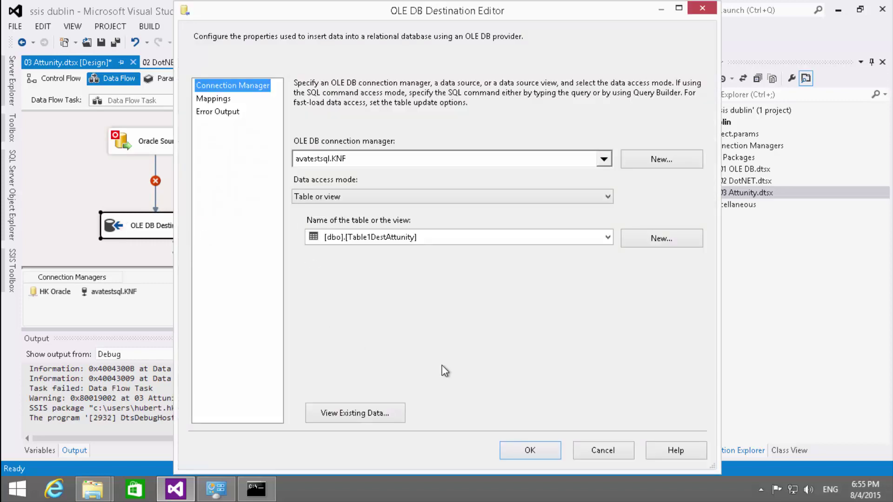
click(589, 452)
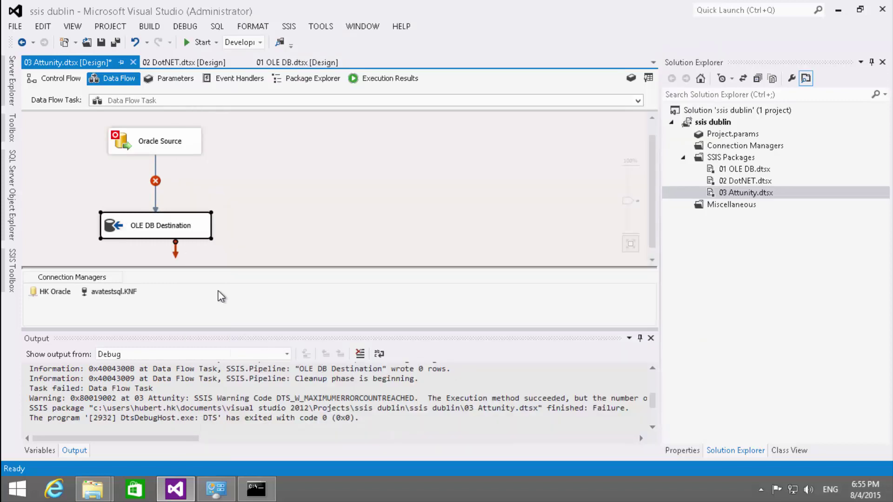
key(Delete)
click(13, 269)
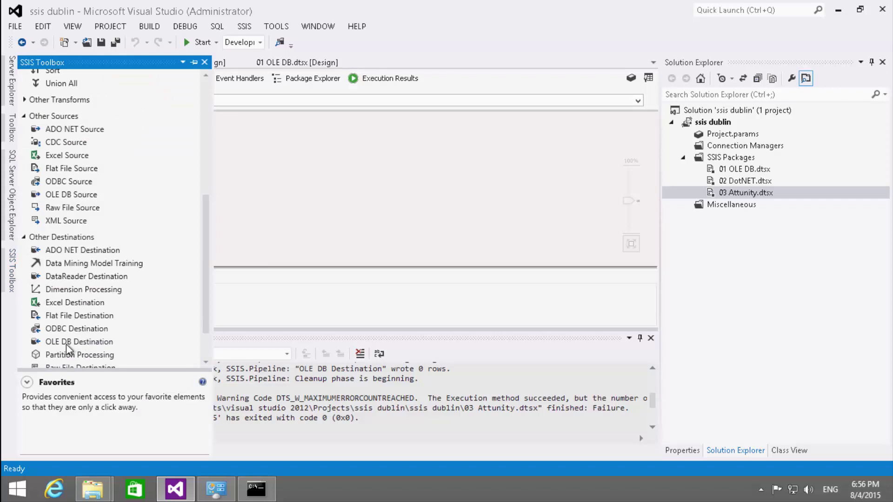
drag(69, 341, 129, 222)
double_click(129, 221)
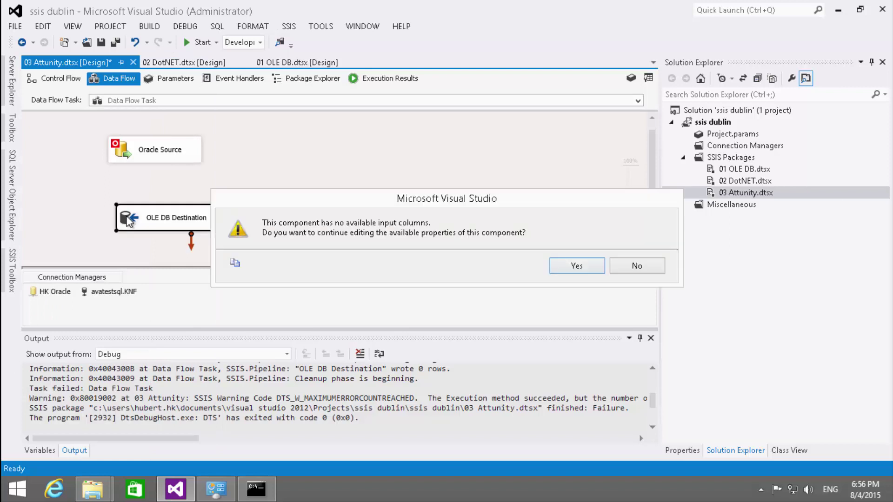
click(637, 266)
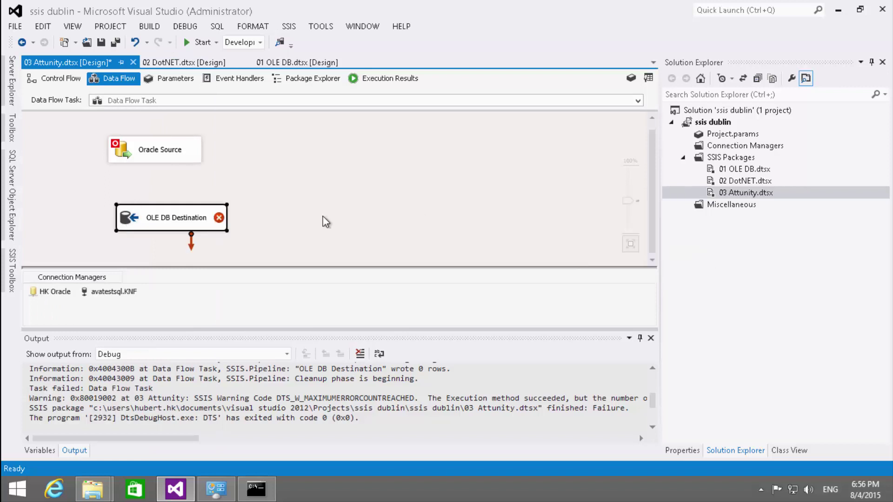
- Connect Oracle Source to the new destination and target [dbo].[Table1DestAttunity]
click(163, 160)
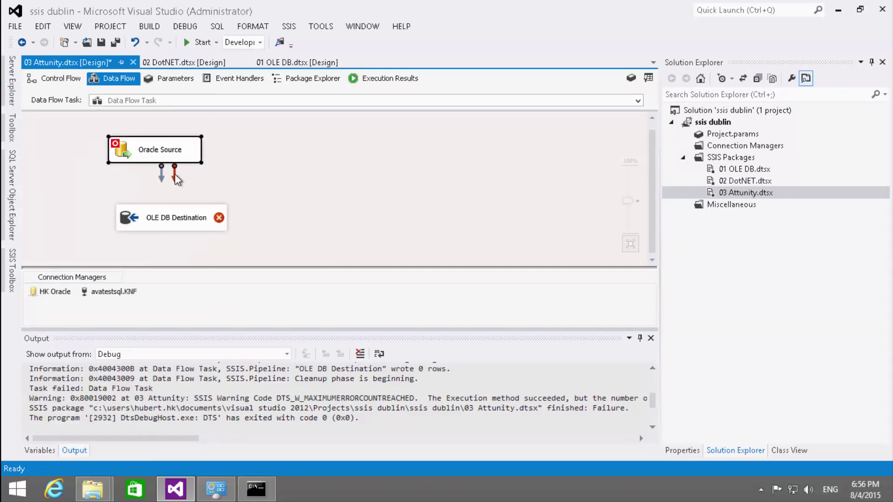
drag(163, 176, 152, 218)
double_click(135, 221)
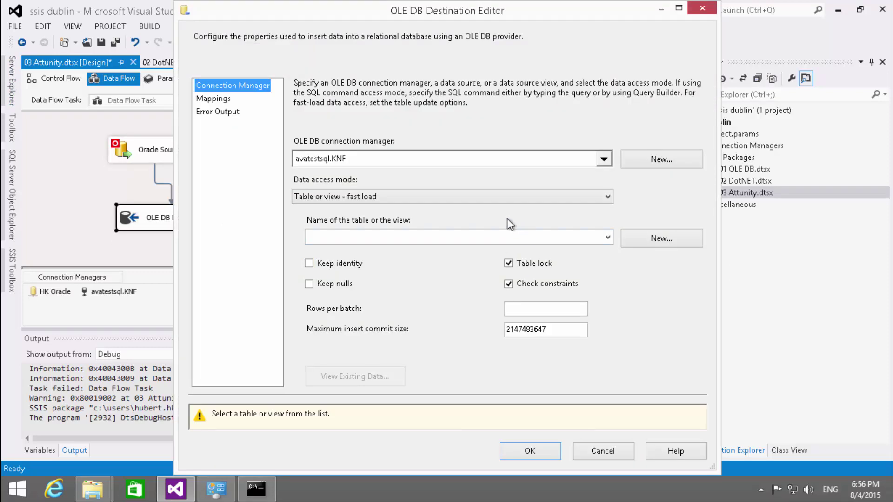
click(501, 238)
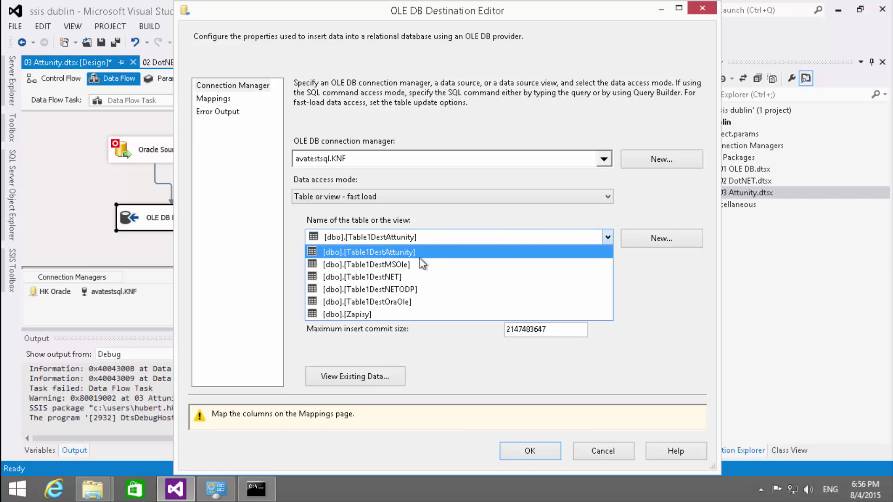
click(421, 252)
click(213, 98)
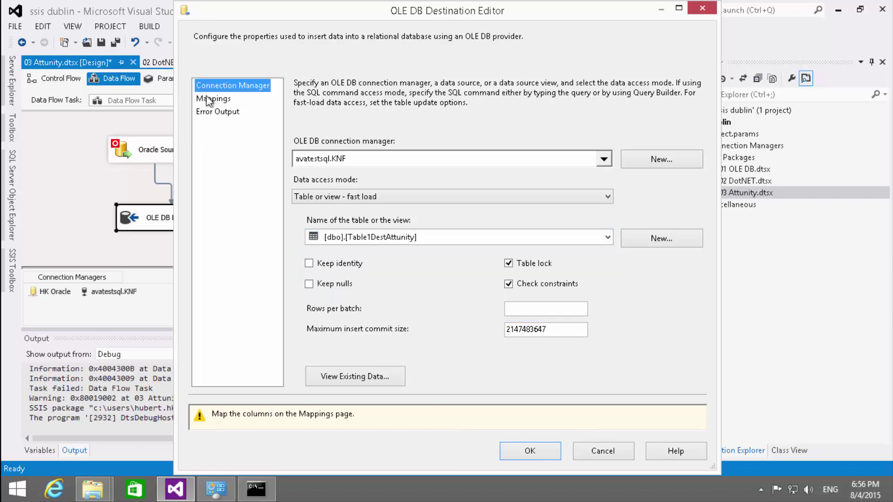
click(534, 415)
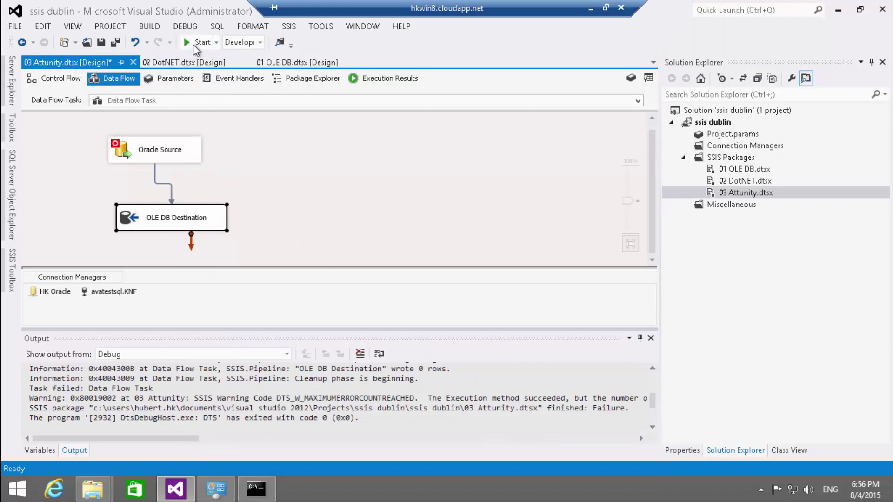
- Run the package successfully, writing 3 rows, then stop debugging
click(200, 42)
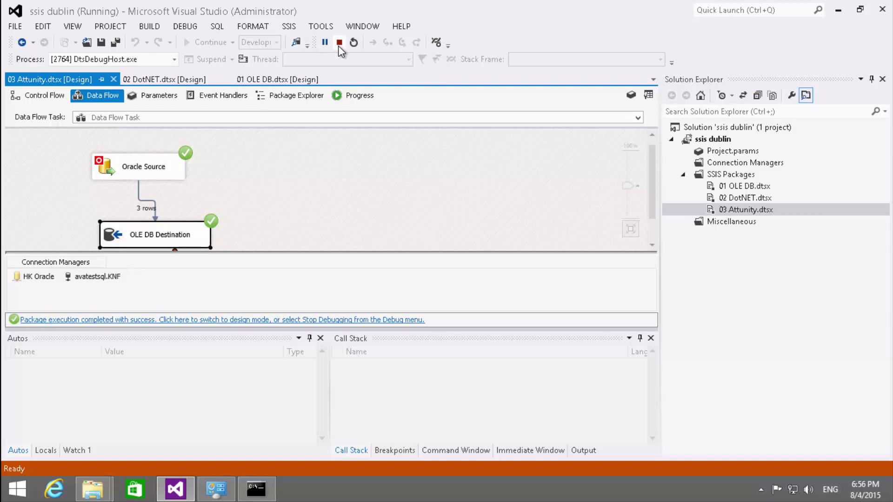
click(339, 44)
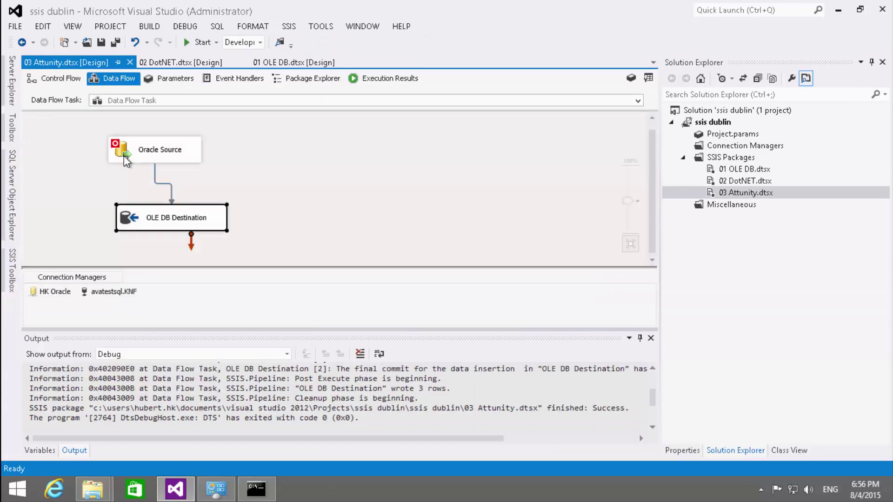
- Delete the C8LONG line from the Oracle Source query
double_click(124, 156)
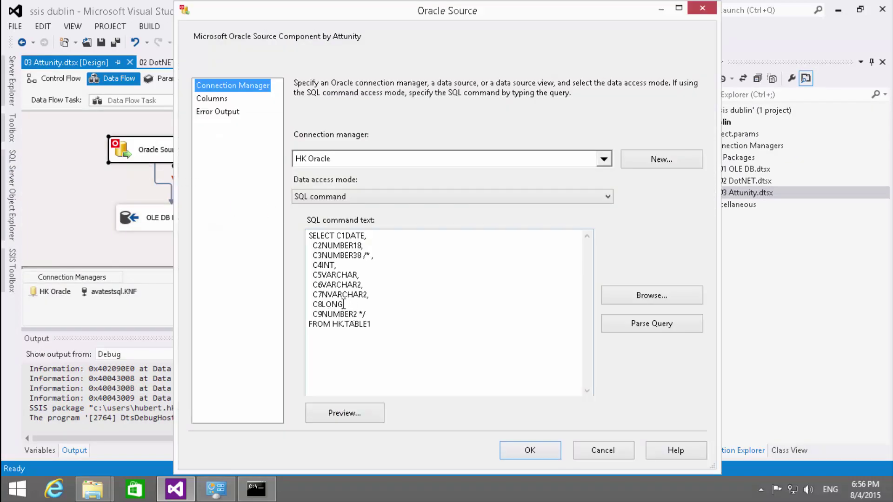
click(310, 304)
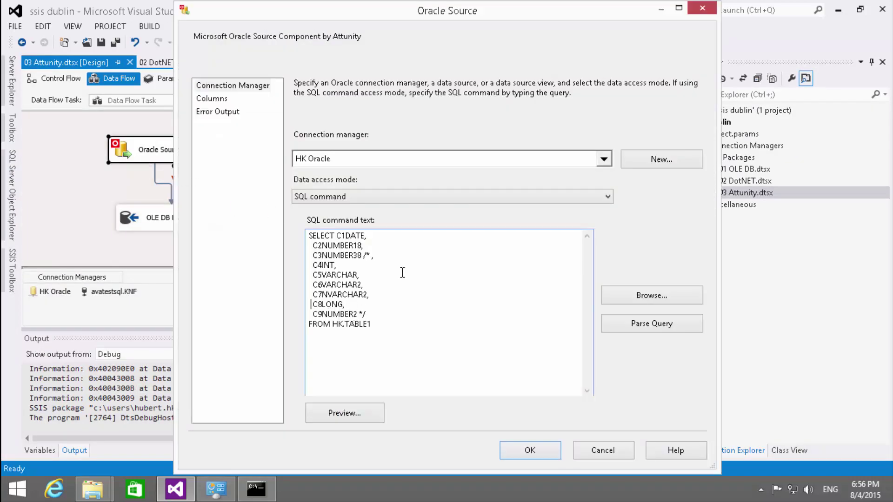
key(Right)
text(--)
key(BackSpace)
key(BackSpace)
key(shift+Down)
key(Delete)
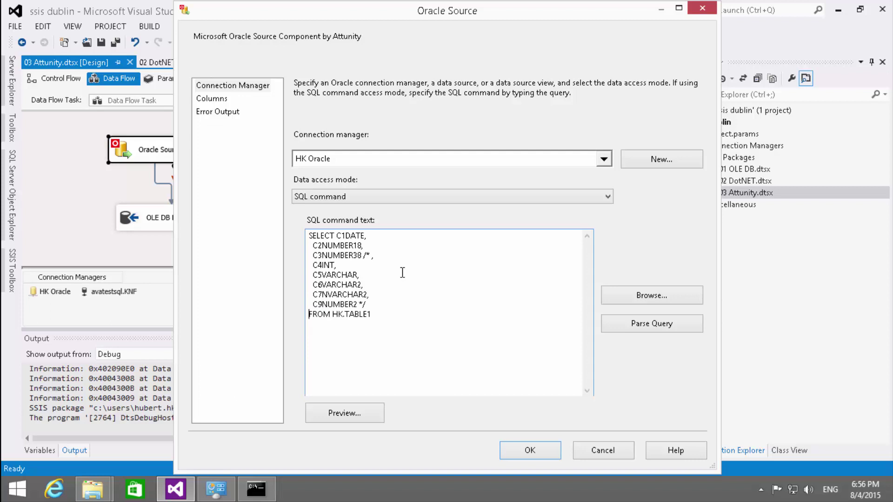
- Remove the /* */ markers, add a comma after C3NUMBER38, and accept the eight-column query
key(End)
key(BackSpace)
key(BackSpace)
key(BackSpace)
key(Up)
key(Up)
key(Up)
key(Up)
key(Up)
key(End)
key(BackSpace)
key(BackSpace)
key(BackSpace)
key(BackSpace)
key(BackSpace)
text(,)
click(236, 114)
key(Down)
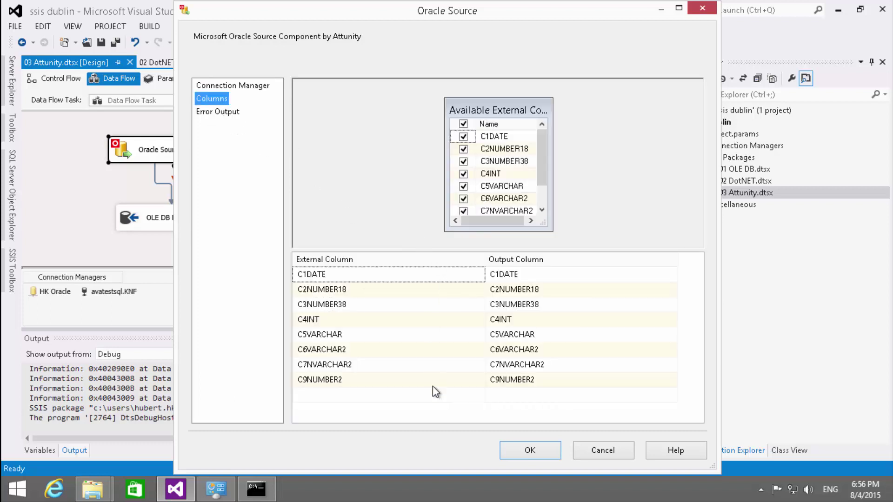
click(530, 450)
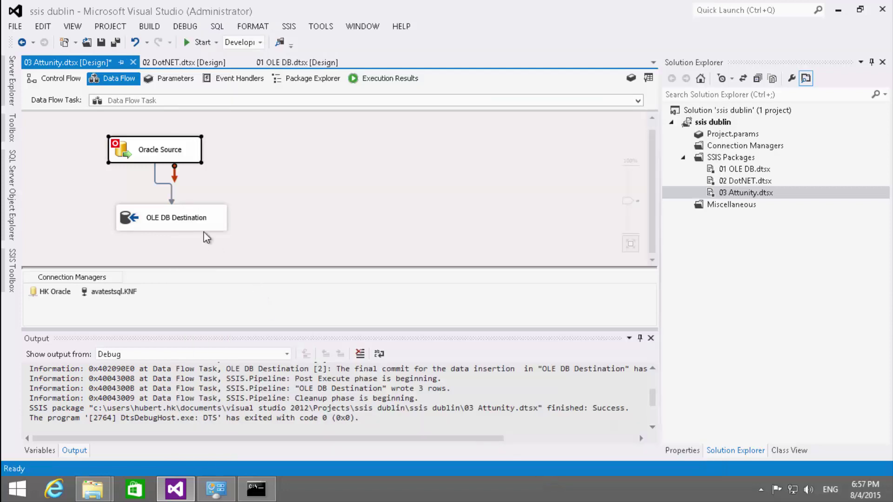
- Map the destination's C4INT and C5VARCHAR to their matching input columns
click(135, 227)
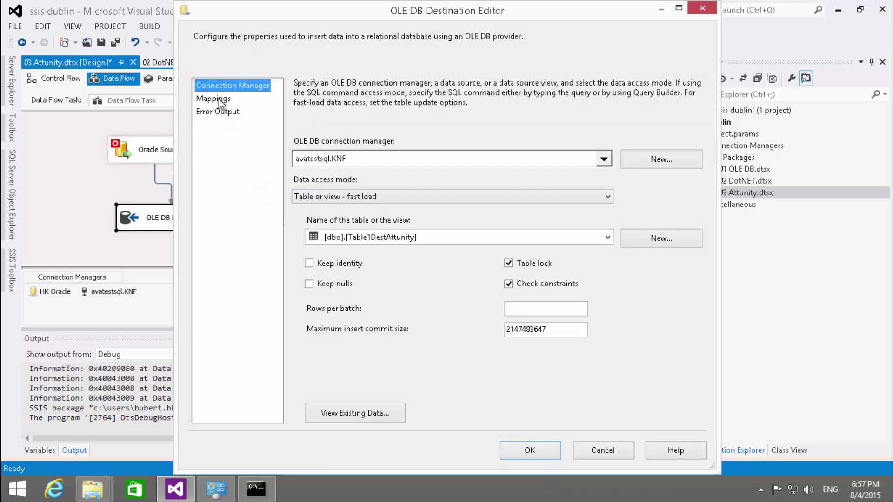
click(213, 98)
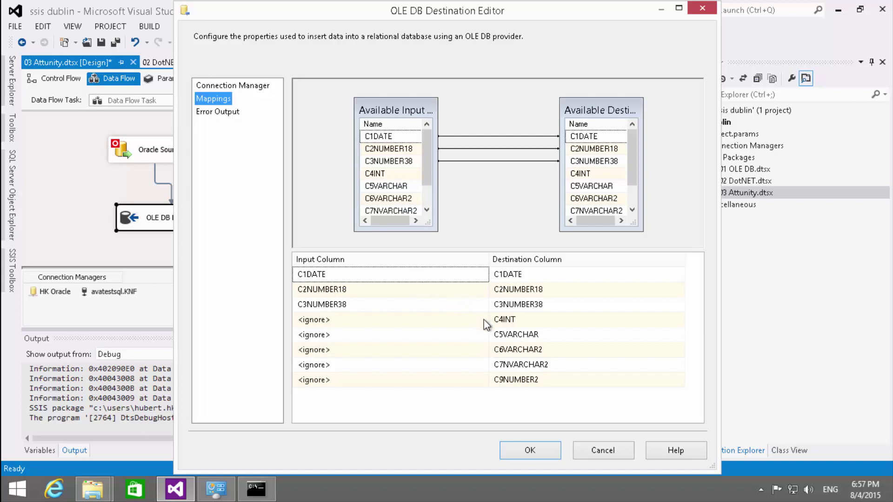
click(484, 320)
click(355, 318)
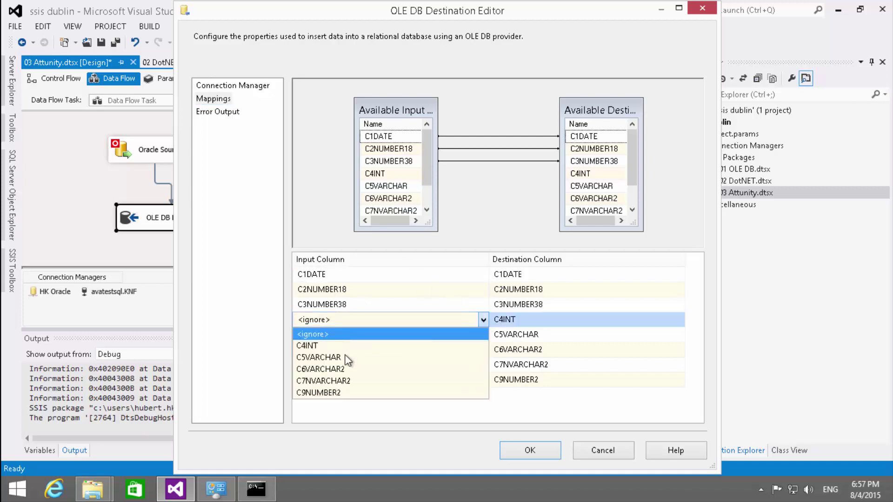
click(333, 347)
click(331, 340)
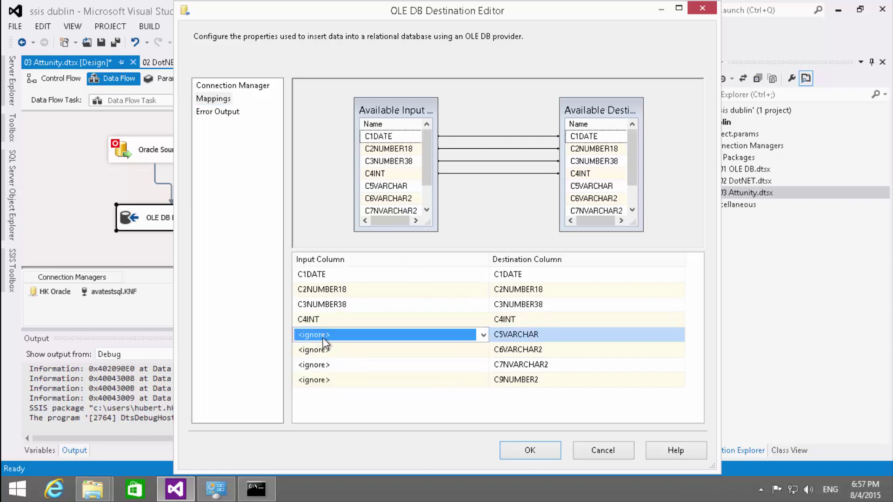
click(323, 336)
click(324, 361)
- Map C6VARCHAR2, C7NVARCHAR2 and C9NUMBER2, confirm, and run the package, moving 3 rows
click(326, 351)
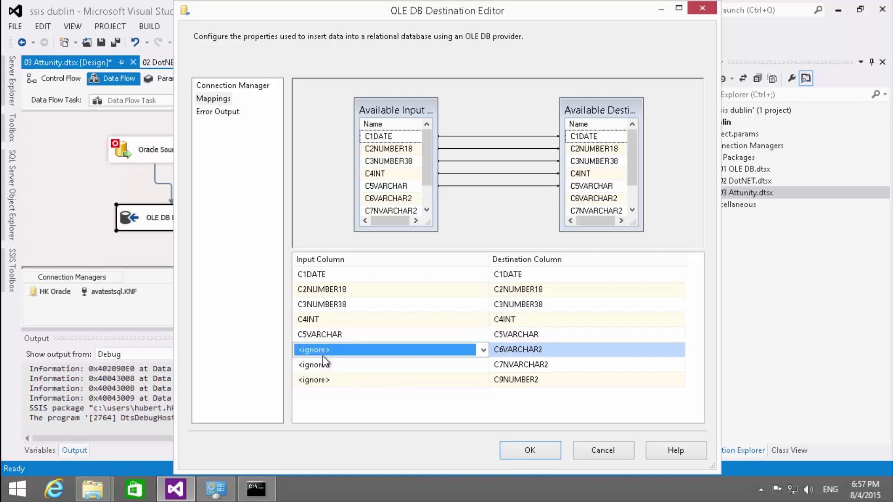
click(326, 350)
click(319, 365)
click(314, 365)
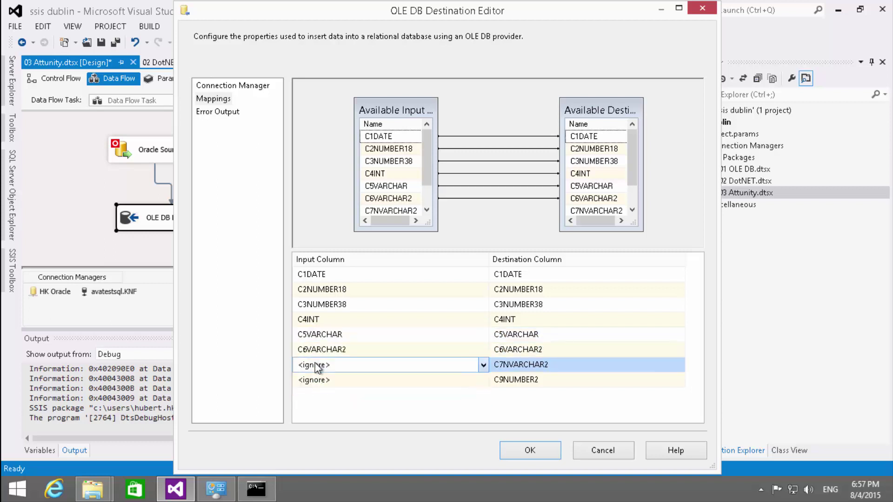
click(314, 365)
click(317, 390)
click(331, 381)
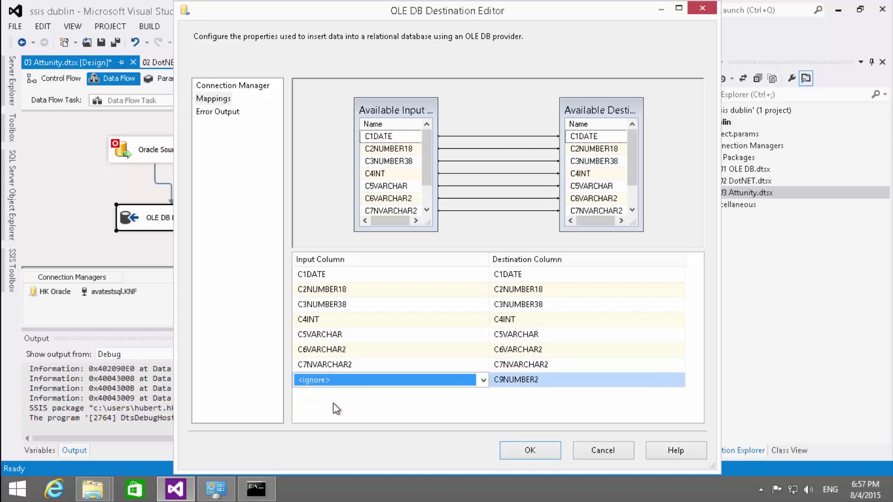
click(322, 384)
click(319, 405)
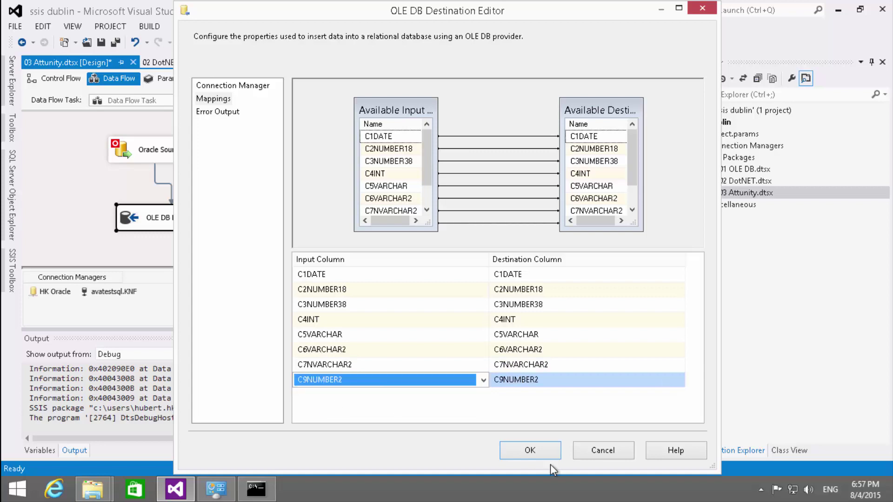
click(530, 450)
click(200, 43)
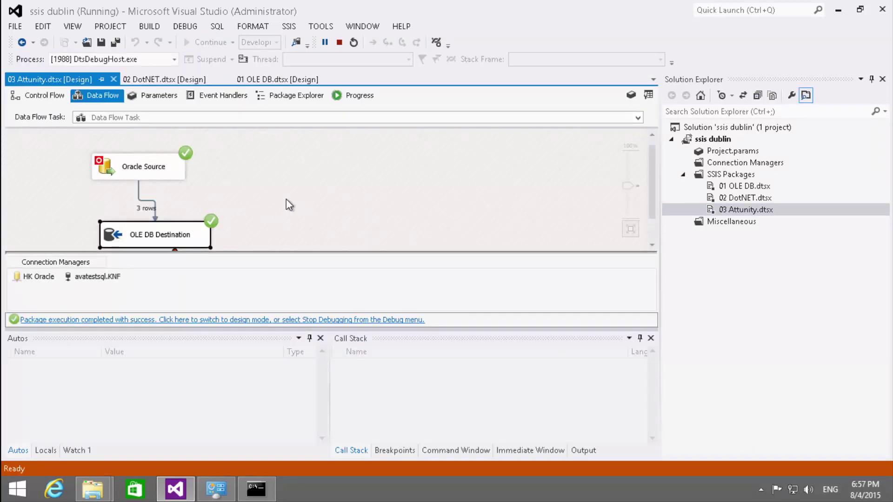
- Stop debugging, review the Oracle Source's eight output columns (C1DATE to C9NUMBER2, no C8LONG), and confirm
click(338, 43)
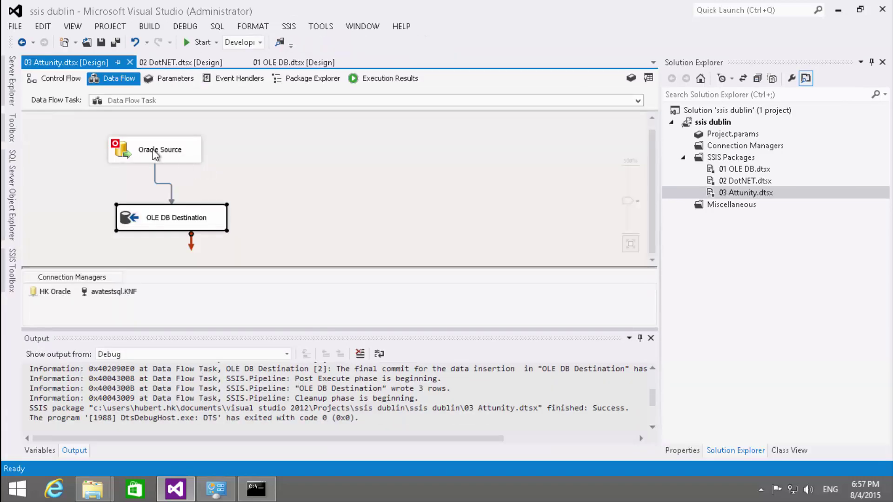
double_click(120, 154)
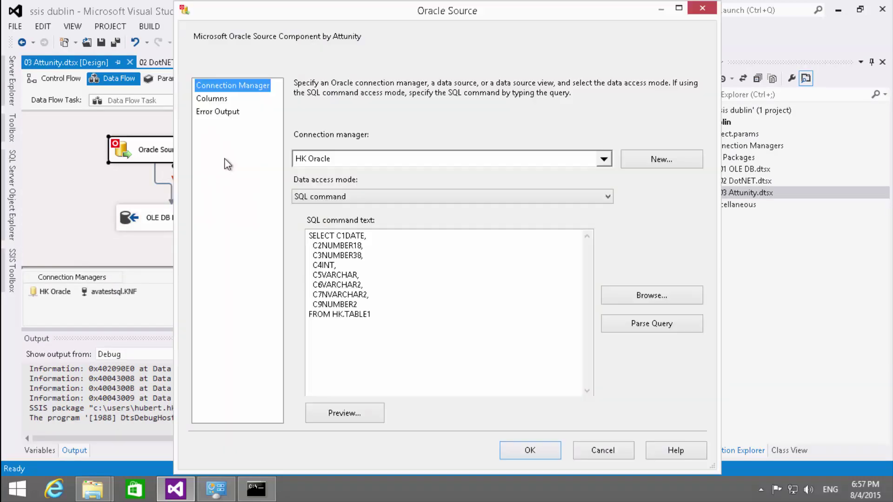
click(211, 99)
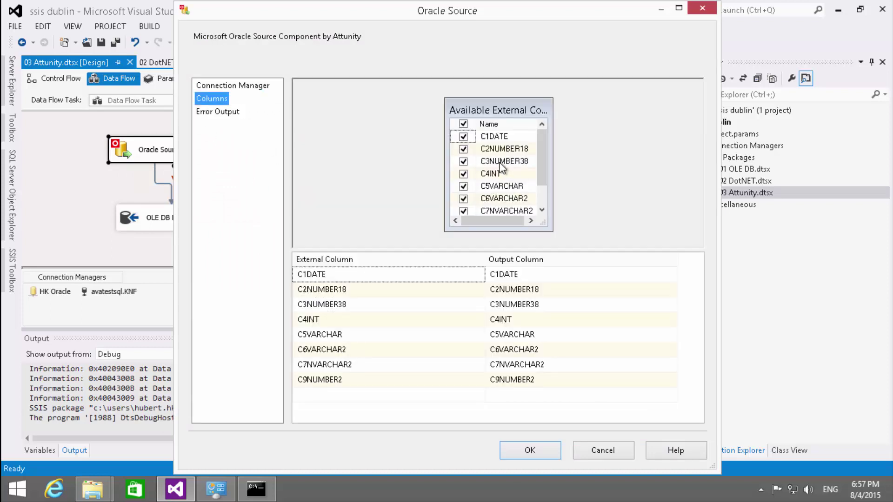
mouse_move(500, 166)
drag(542, 162, 540, 188)
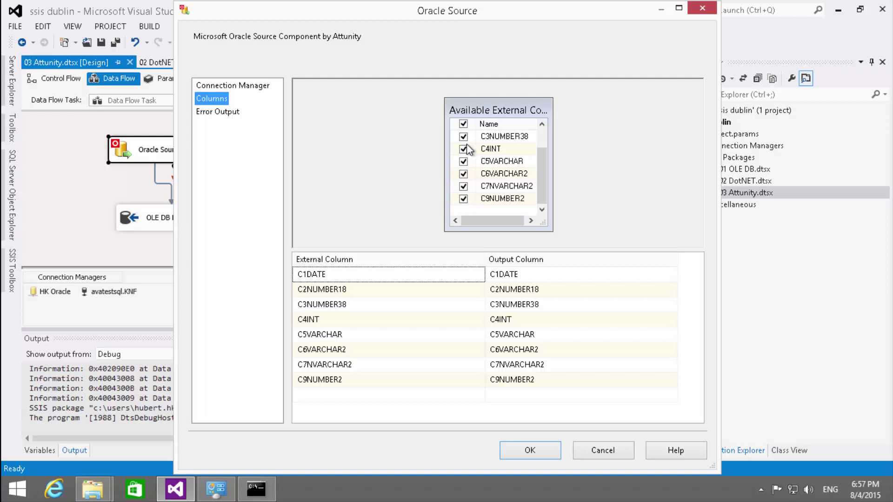
click(595, 450)
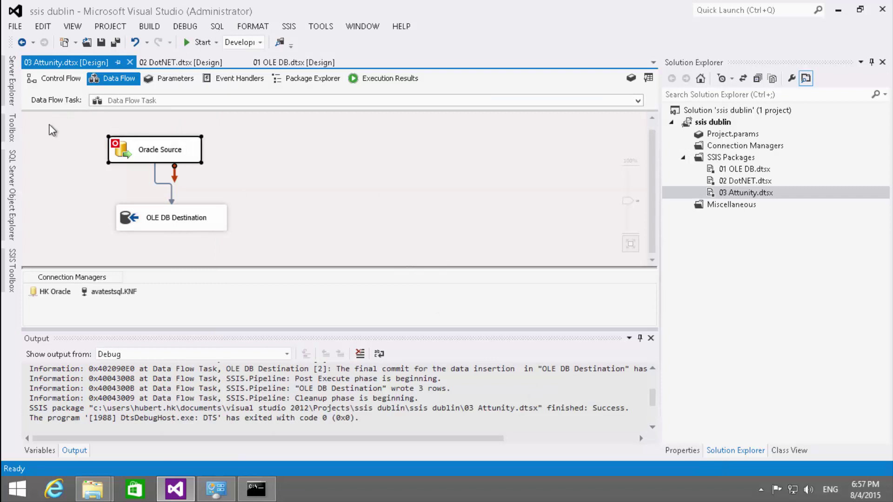
click(241, 167)
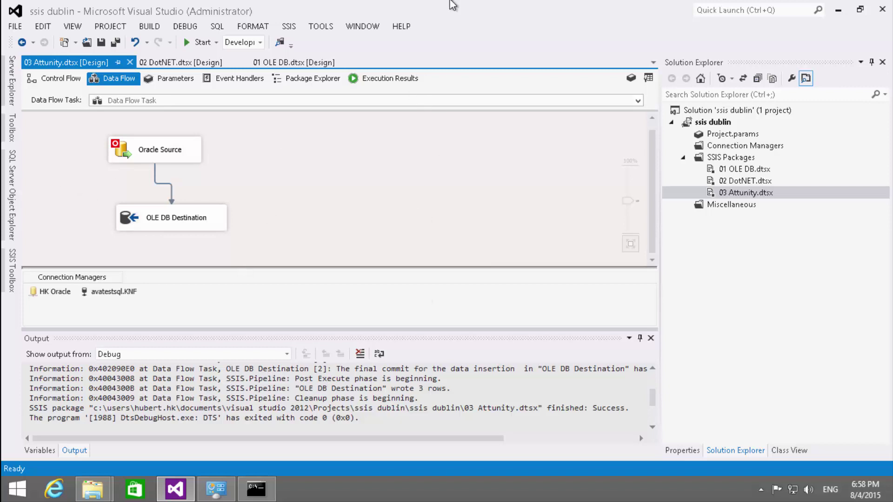
mouse_move(495, 2)
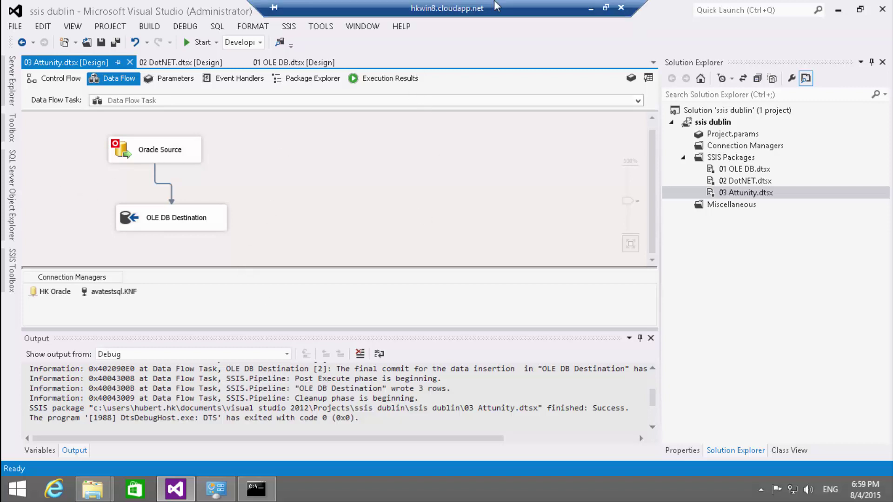
- Switch to the Oracle SQL Developer session and show HK.TABLE1's three existing data rows
click(590, 9)
key(alt+Tab)
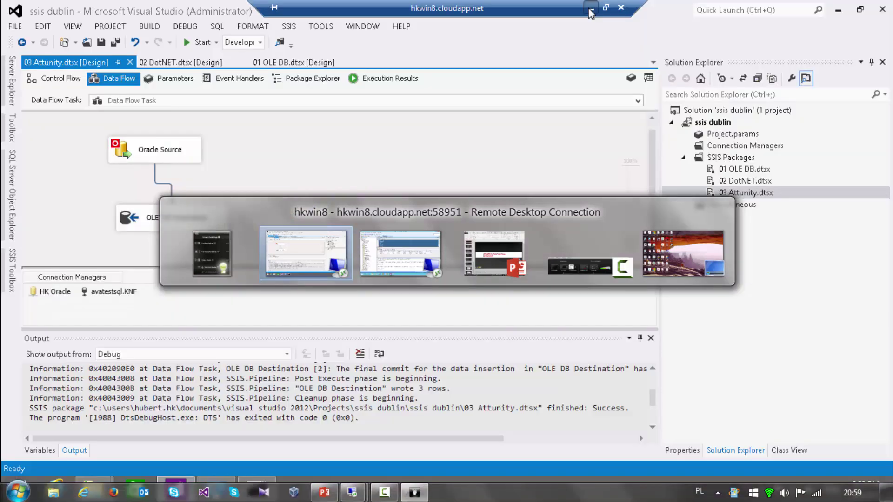
key(alt+Tab)
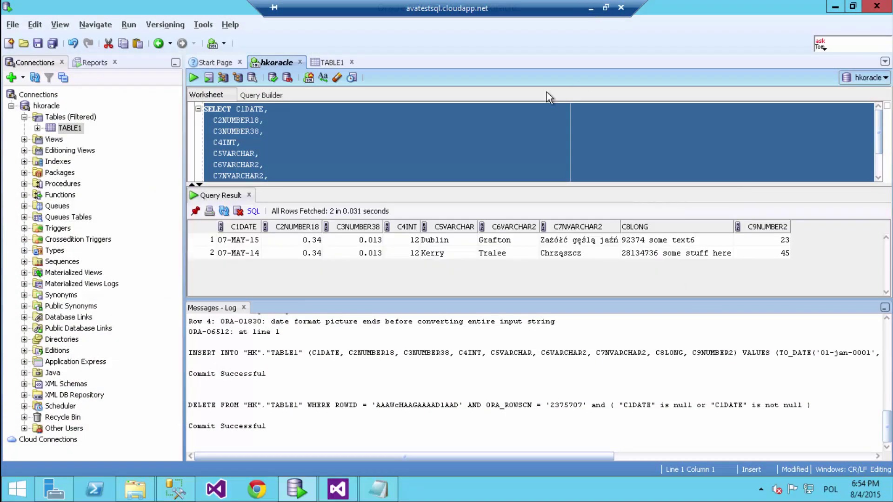
click(337, 63)
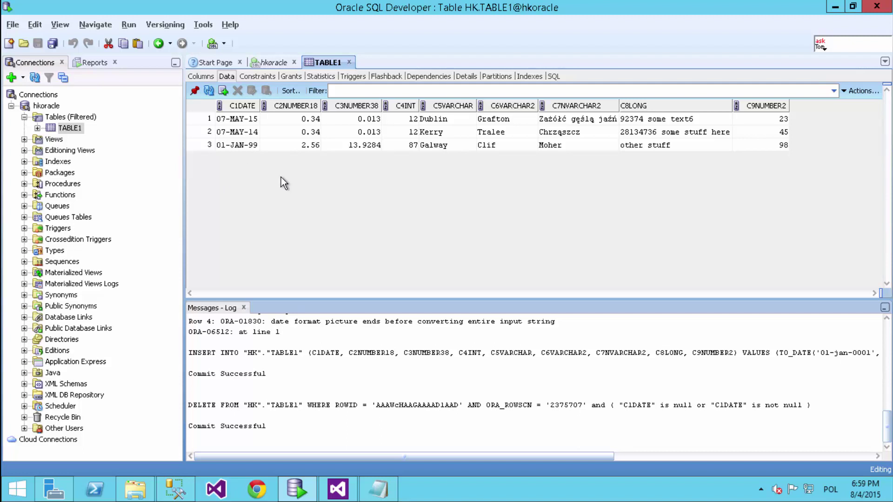
click(247, 146)
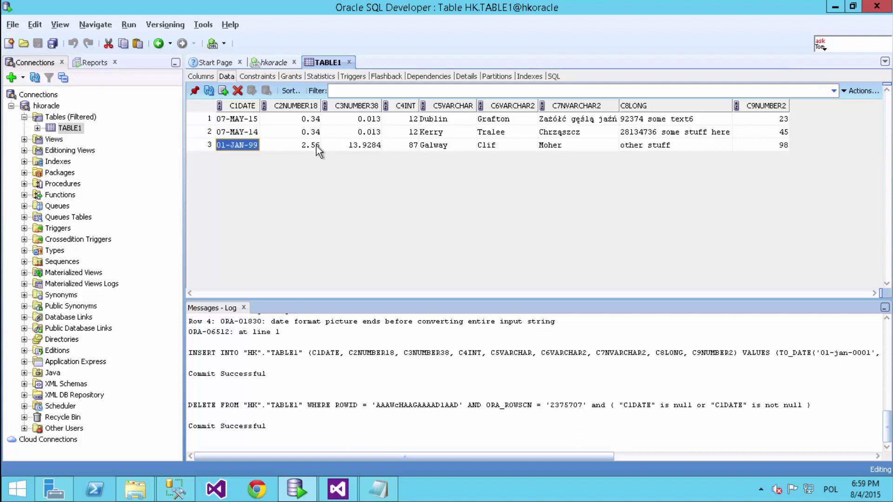
- Insert a new TABLE1 row with date 01-jan-0001, then 345, 534, 65 and Galway
click(224, 90)
text(01-)
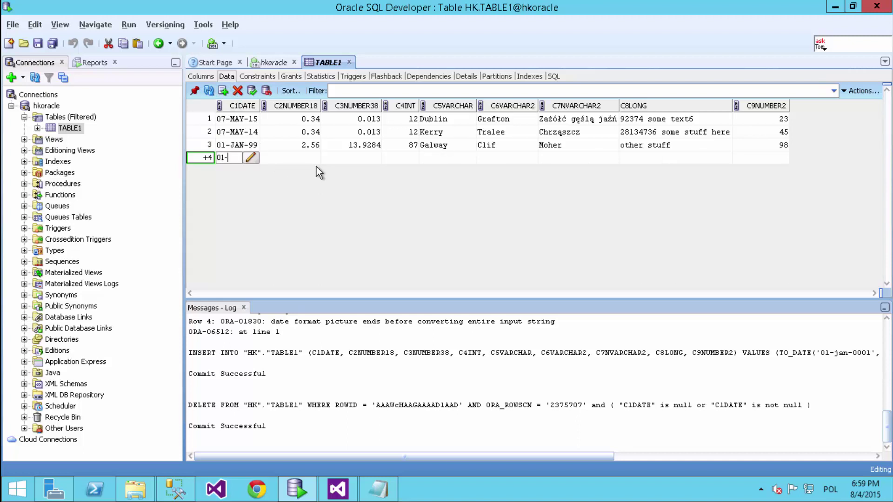
text(jan-)
text(0001)
key(Tab)
text(345)
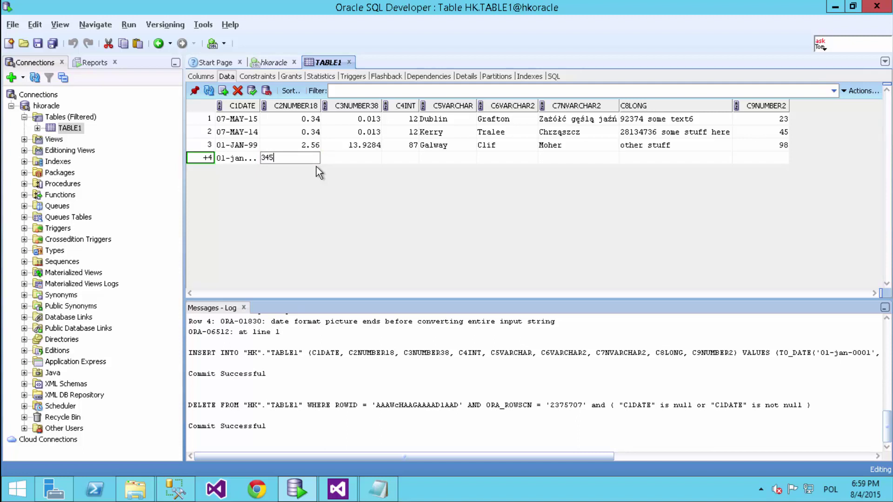
key(Tab)
text(534)
key(Tab)
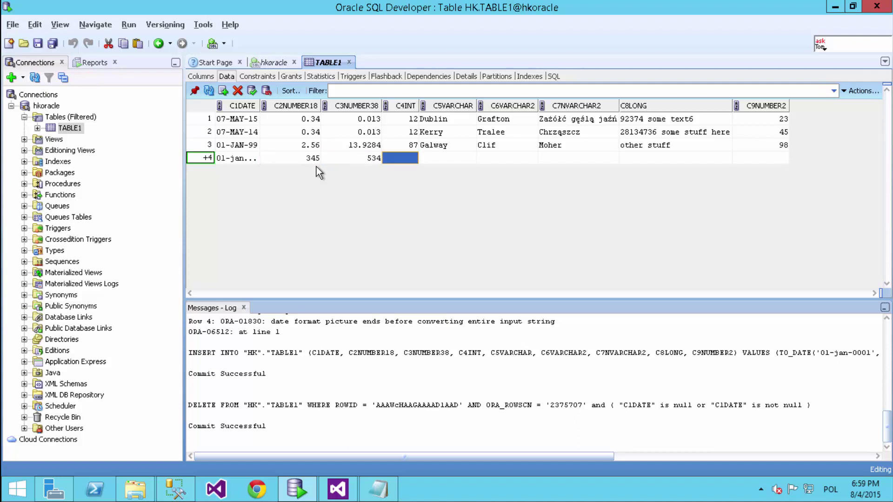
text(65)
key(Tab)
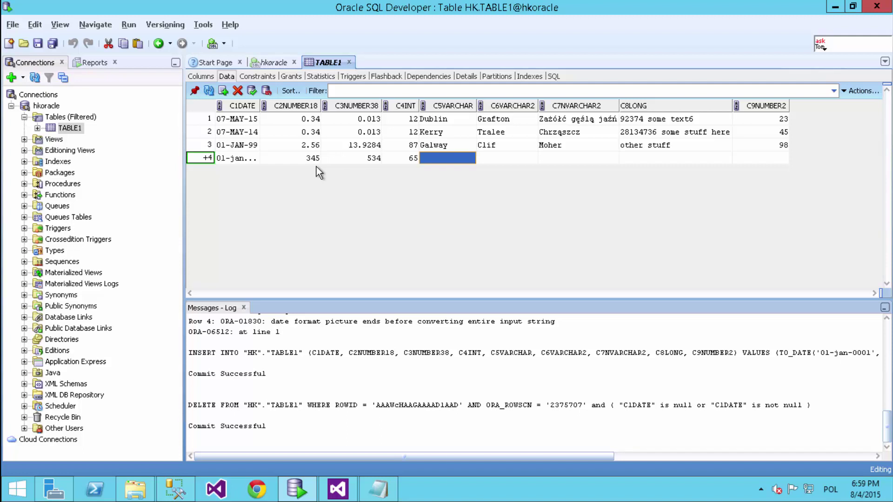
text(Galway)
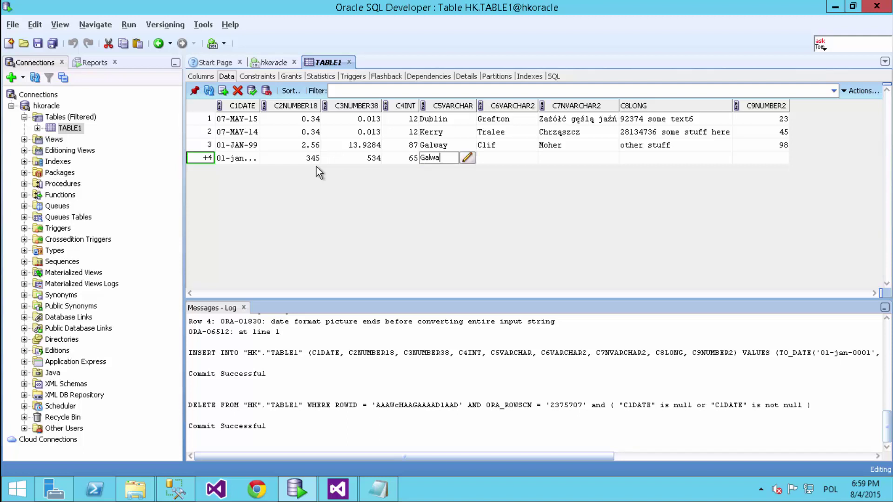
key(Tab)
- Fill the remaining cells with Clif, Moher, liudsfhadskuf and 82, then commit the row
text(Clif)
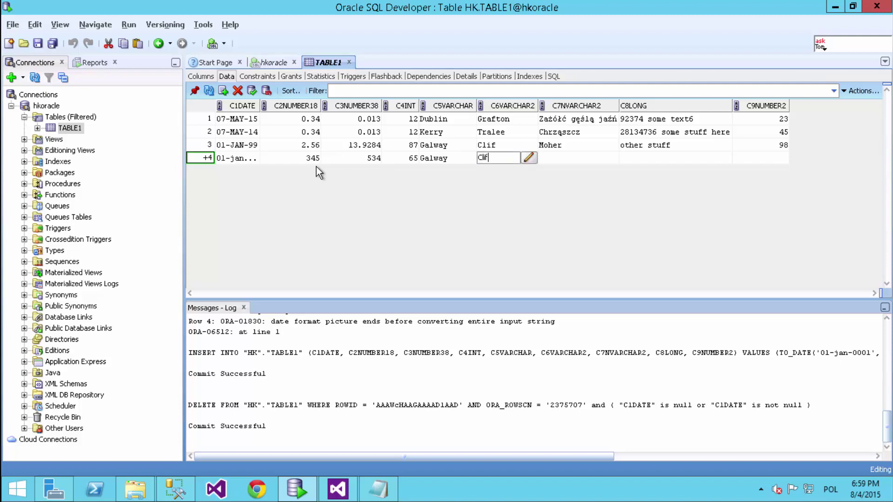
key(Tab)
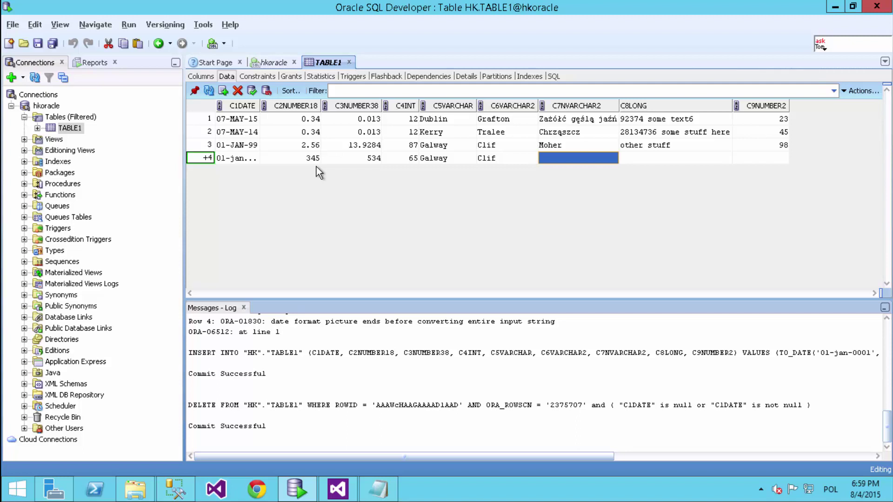
text(Moher)
key(Tab)
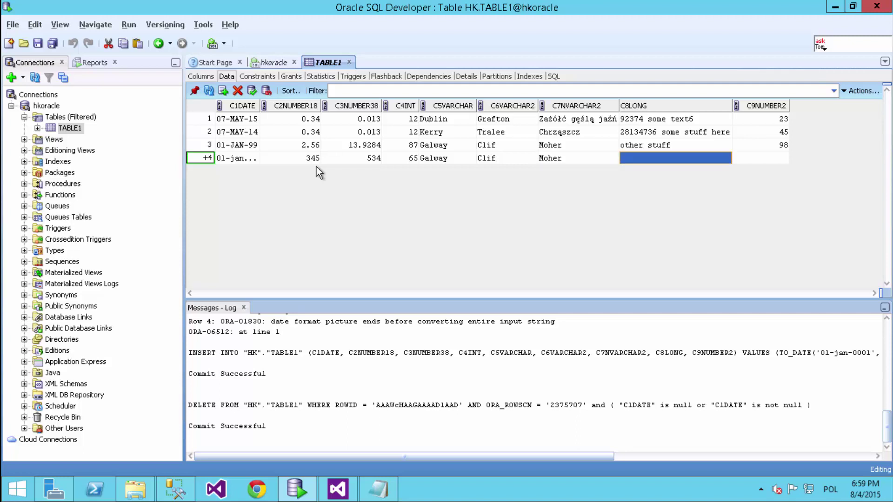
text(liudsfhadskuf)
key(Tab)
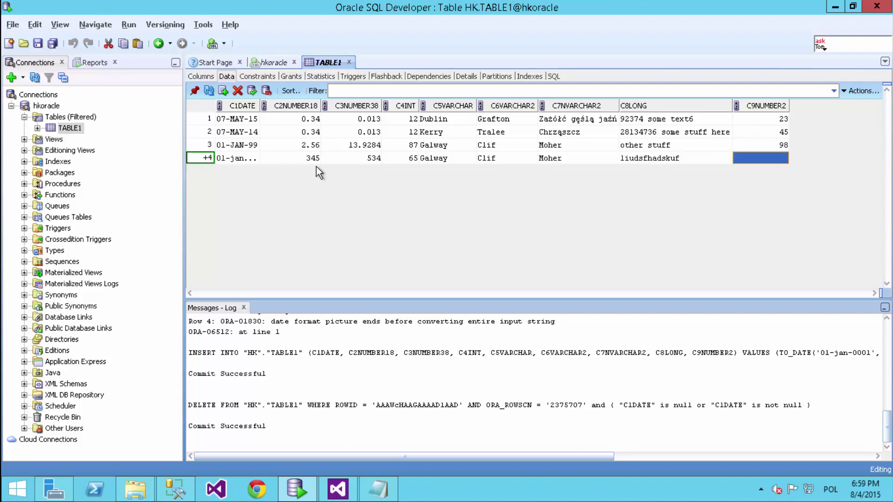
text(8237456)
key(BackSpace)
key(BackSpace)
key(BackSpace)
key(BackSpace)
key(BackSpace)
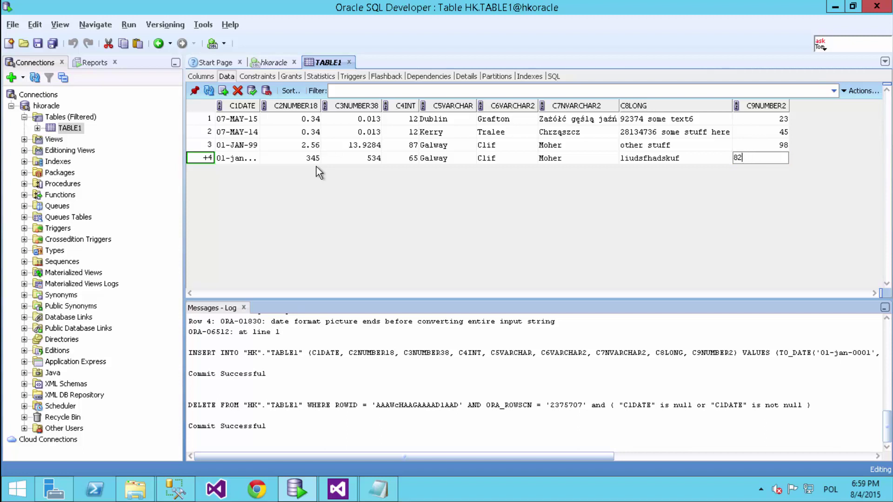
click(748, 147)
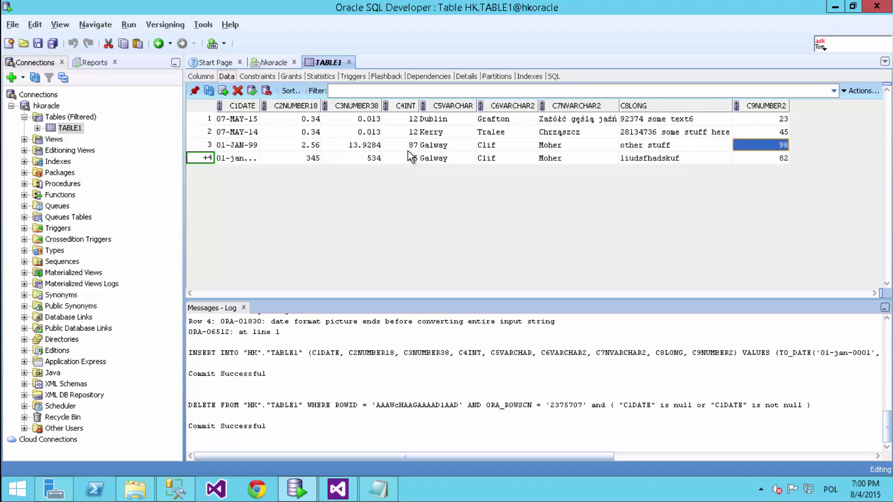
click(253, 90)
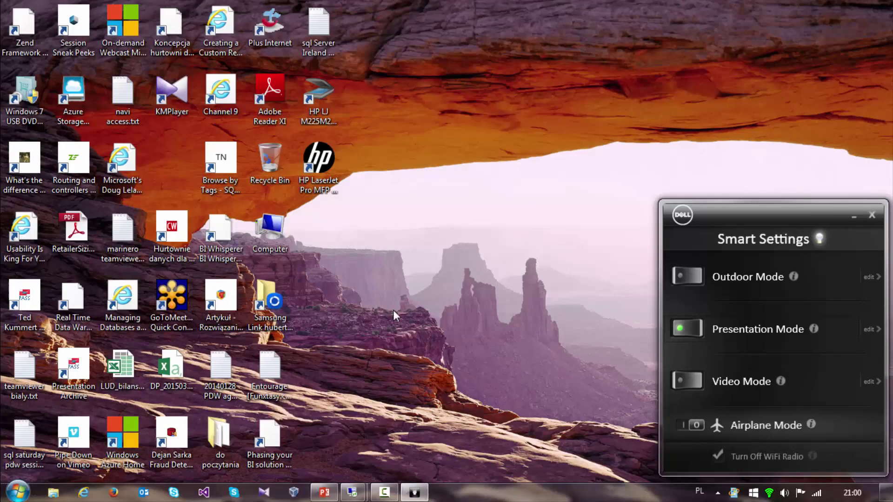
- Back in Visual Studio, open 01 OLE DB.dtsx and list the KNF database tables in SQL Server Object Explorer
key(alt+Tab)
key(alt+Tab)
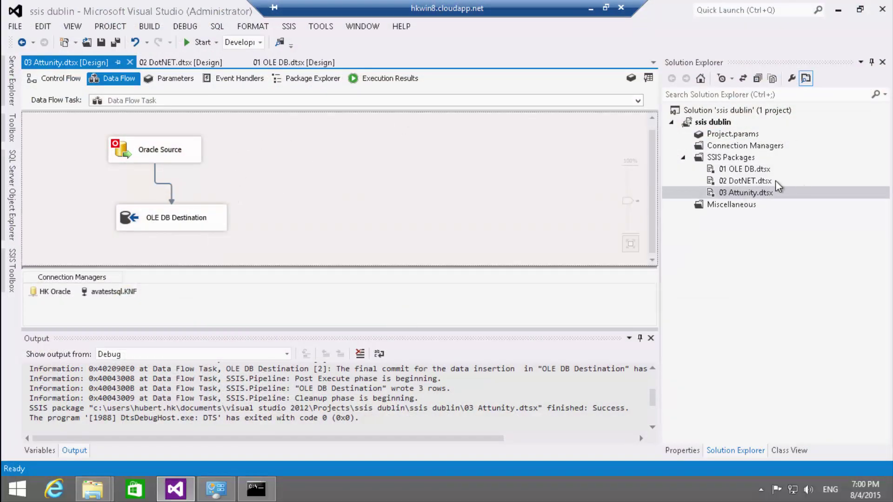
double_click(763, 170)
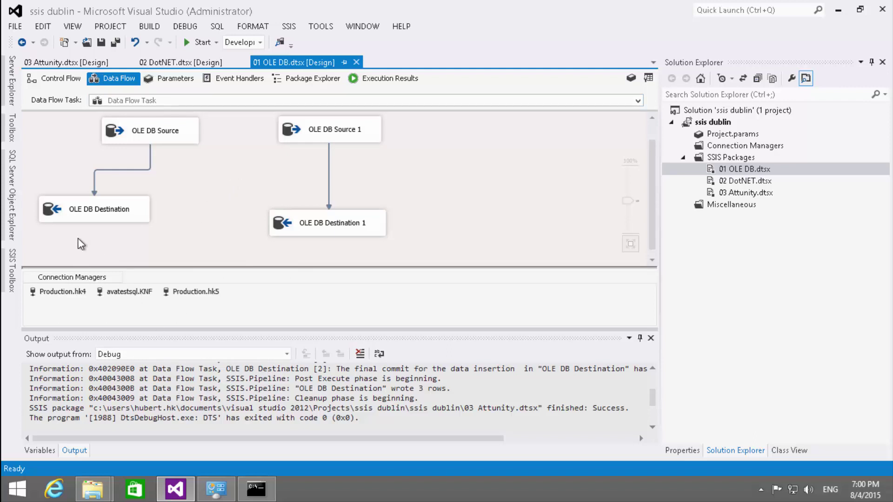
click(13, 216)
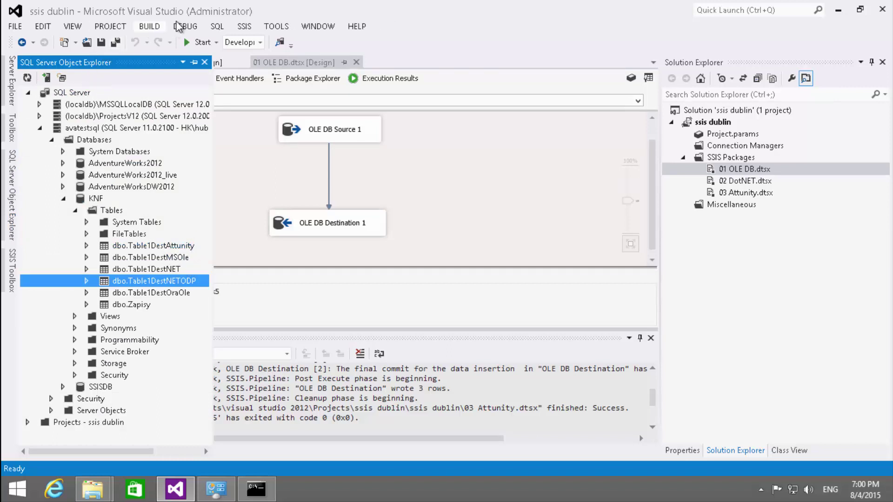
- Start a new T-SQL query connected to the KNF database
click(217, 26)
key(Escape)
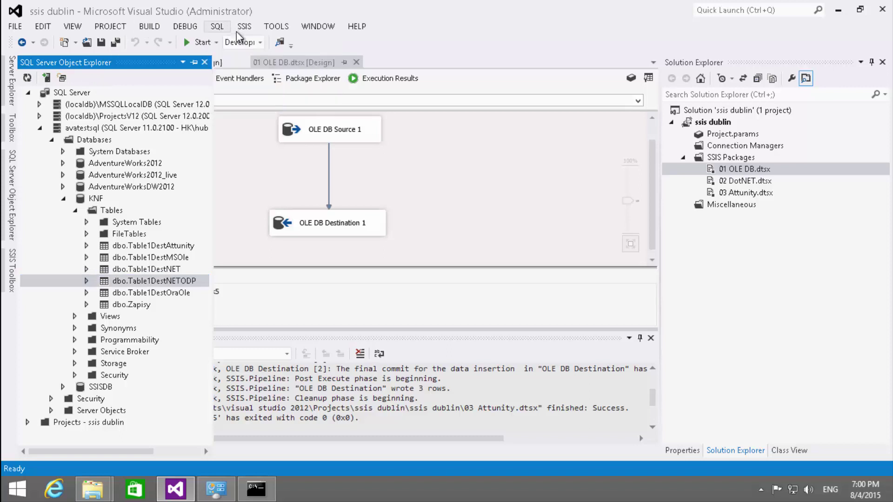
click(241, 28)
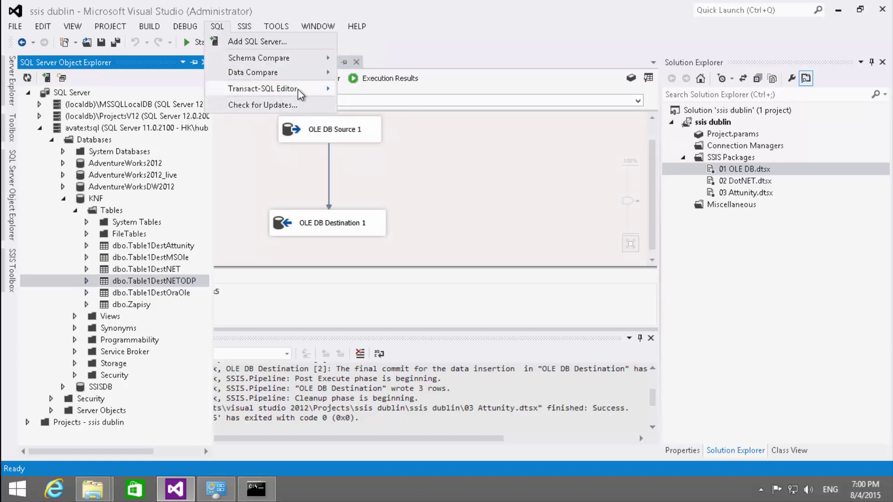
mouse_move(300, 90)
click(403, 91)
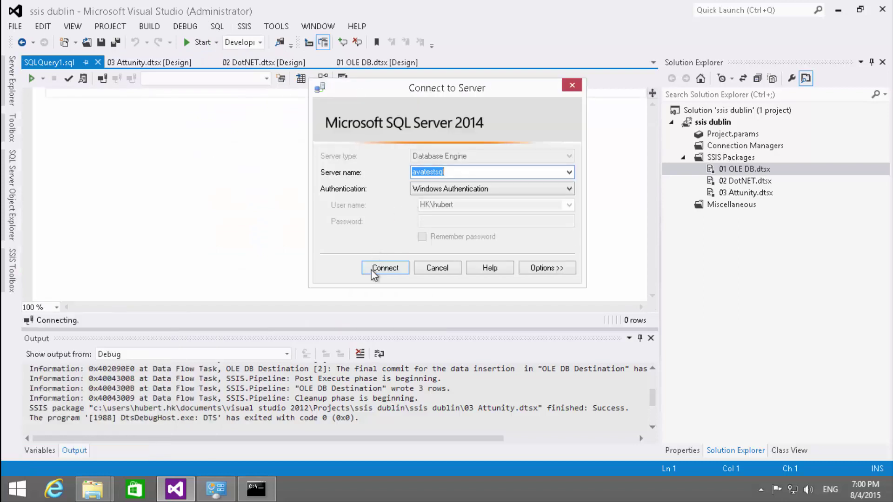
click(372, 270)
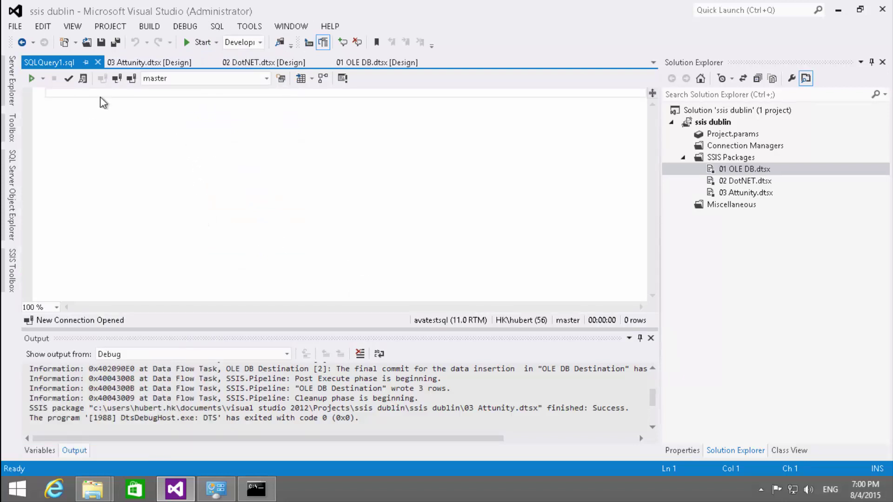
click(267, 78)
click(164, 128)
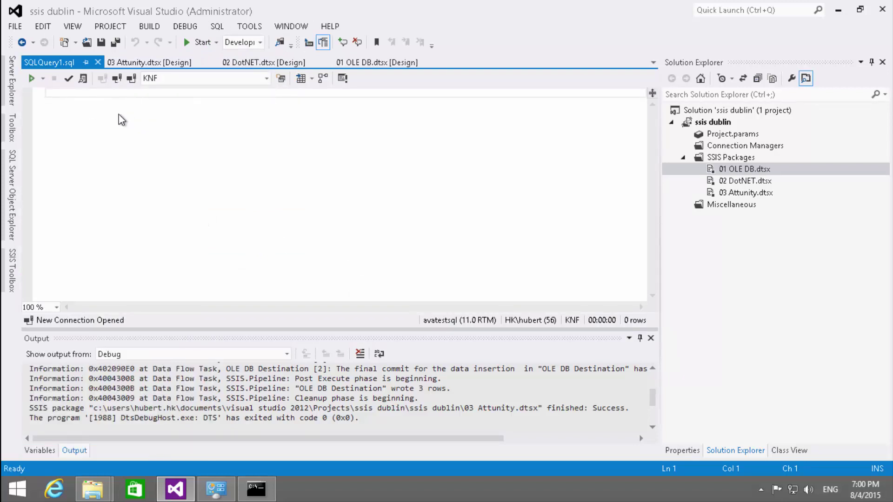
- Write TRUNCATE TABLE Table1DestMSOle; after checking the destination table names in KNF
text(TRUNCATE )
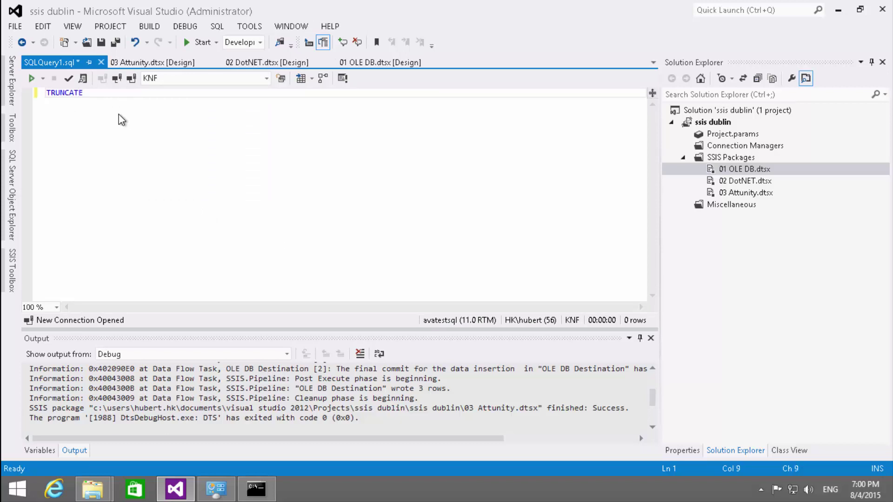
text(TABLE )
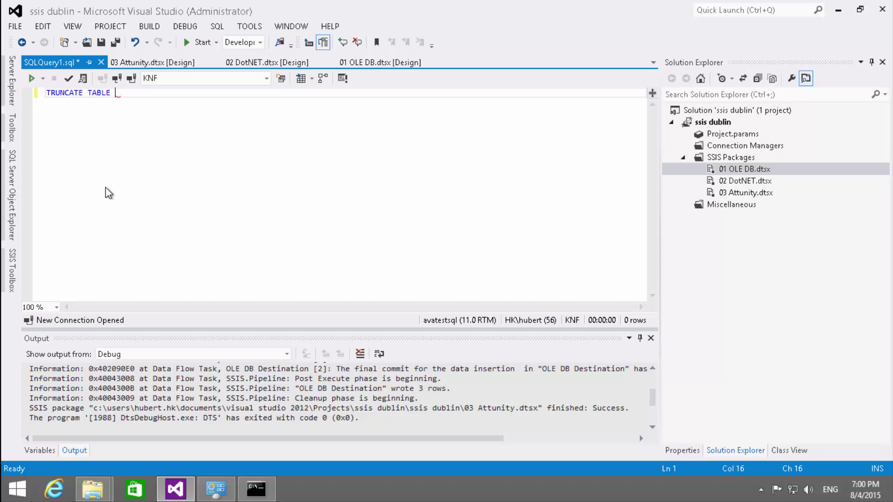
text(Table1Dest)
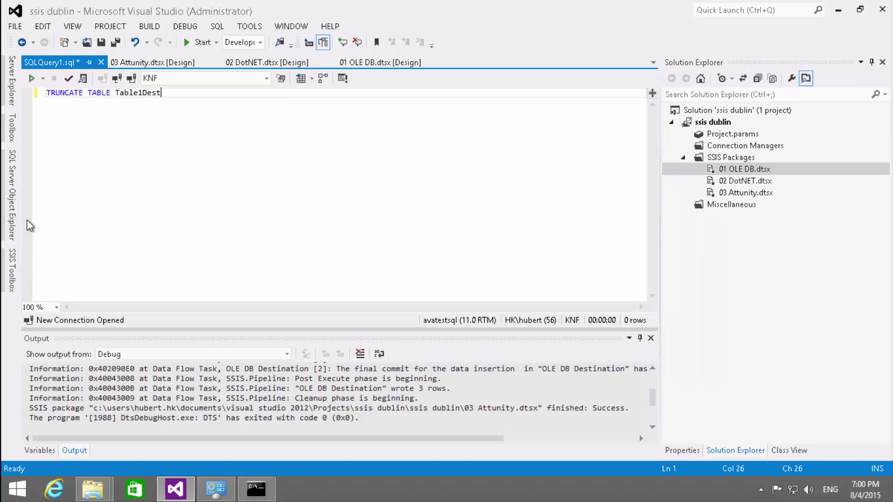
click(11, 214)
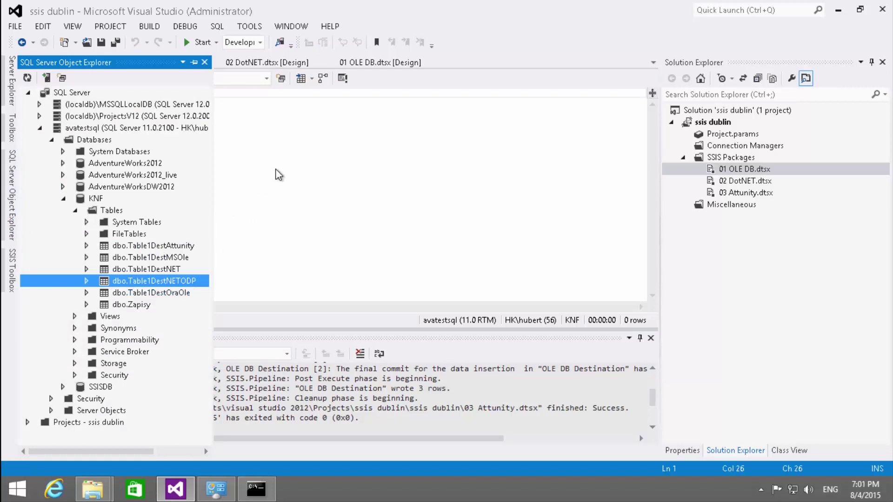
click(215, 132)
text(MSOle;)
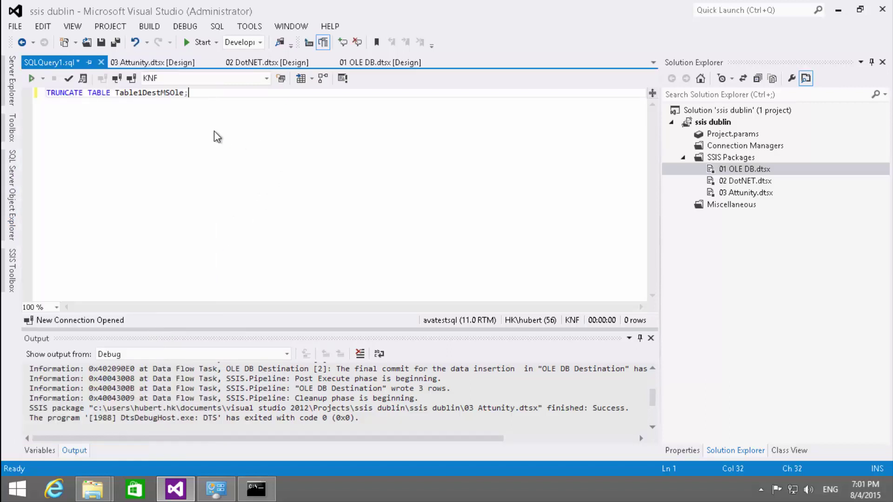
key(Return)
- Duplicate the statement for Table1DestOraOle and execute both TRUNCATE lines
key(shift+Up)
key(ctrl+c)
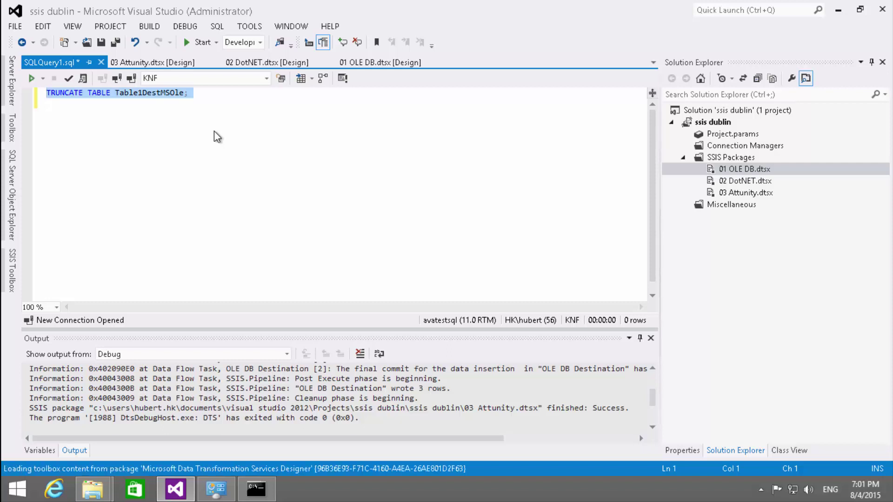
click(214, 132)
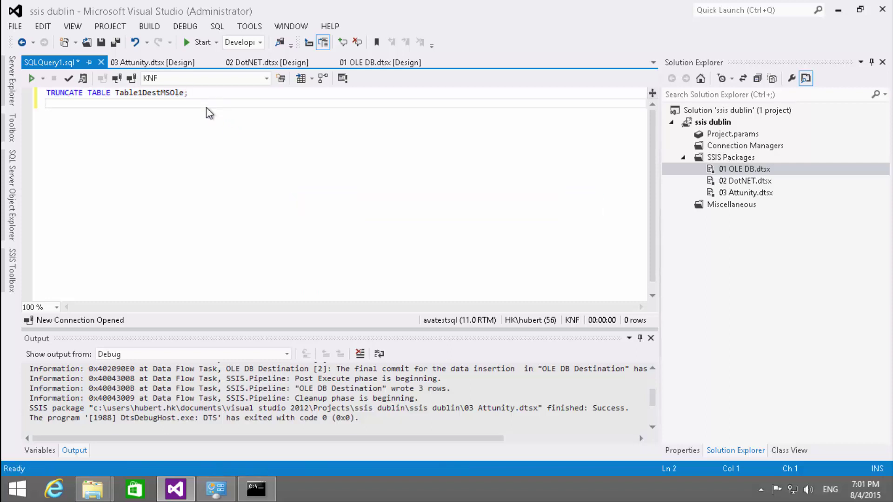
key(ctrl+v)
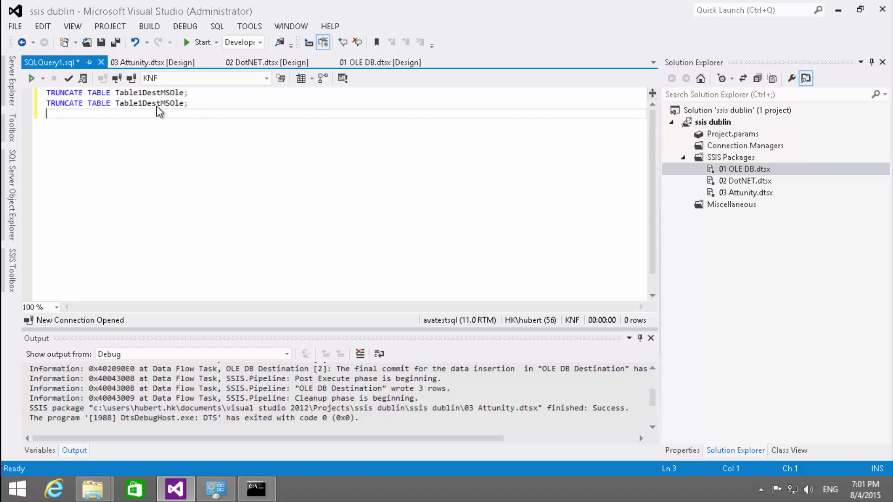
click(235, 106)
key(Left)
key(Left)
key(Left)
key(Left)
key(BackSpace)
key(BackSpace)
text(Ora)
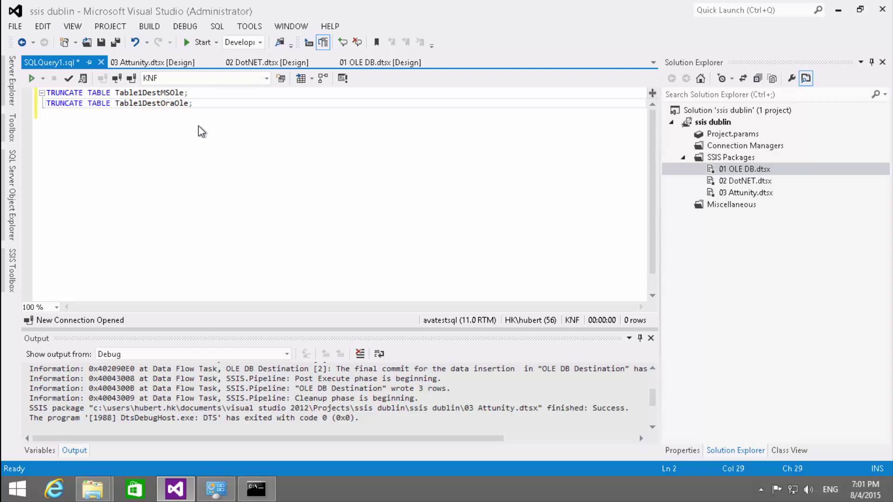
key(ctrl+shift+e)
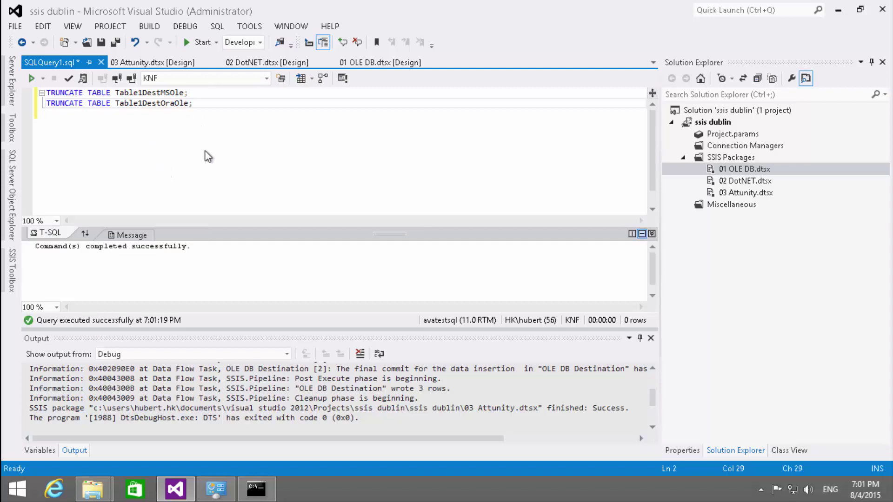
click(353, 62)
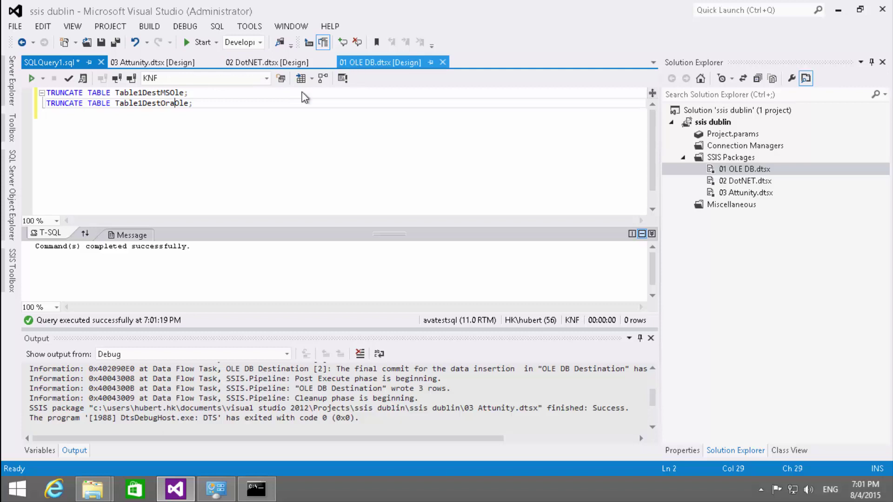
- Debug-run 01 OLE DB.dtsx, read the Progress log errors, and inspect the source and destination components
click(198, 42)
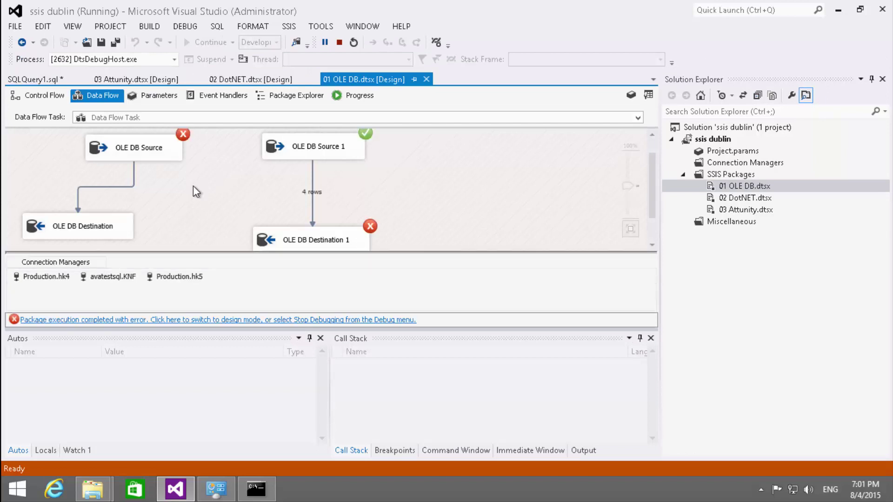
click(361, 96)
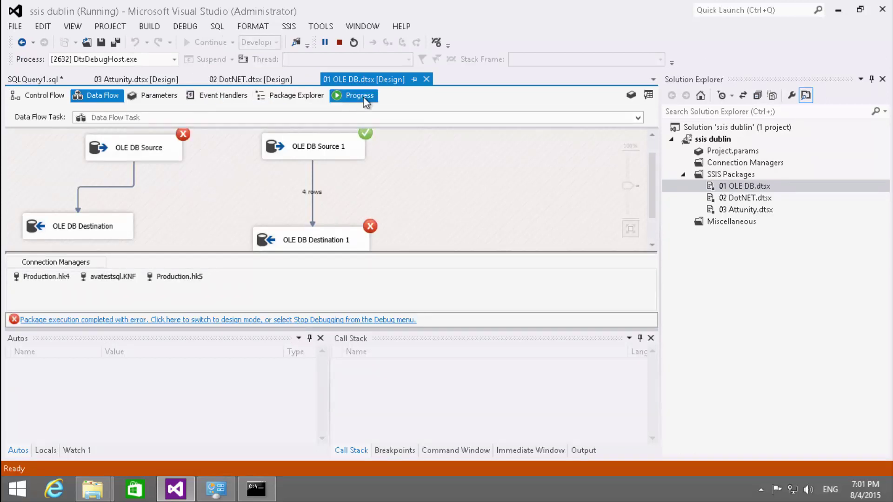
scroll(200, 208, down, 12)
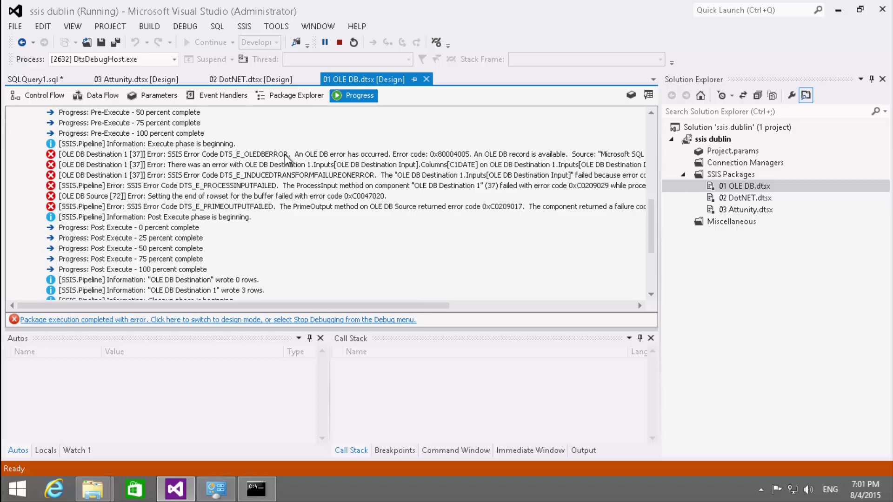
click(85, 95)
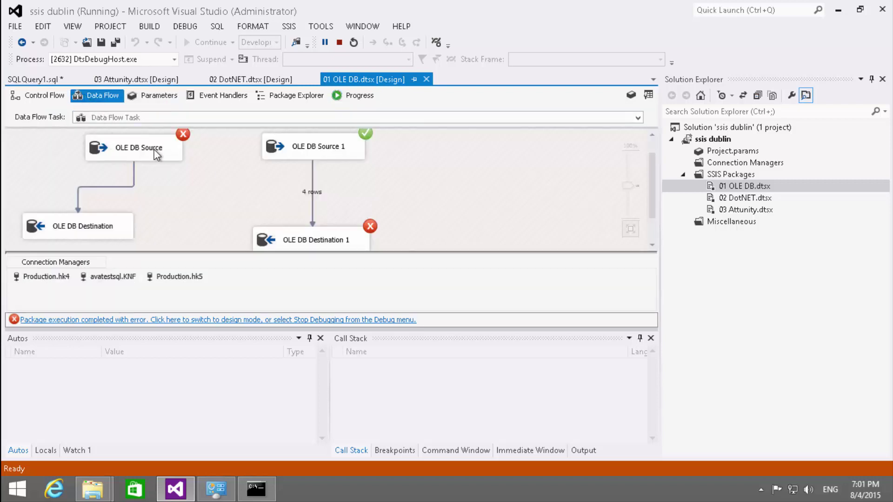
click(171, 156)
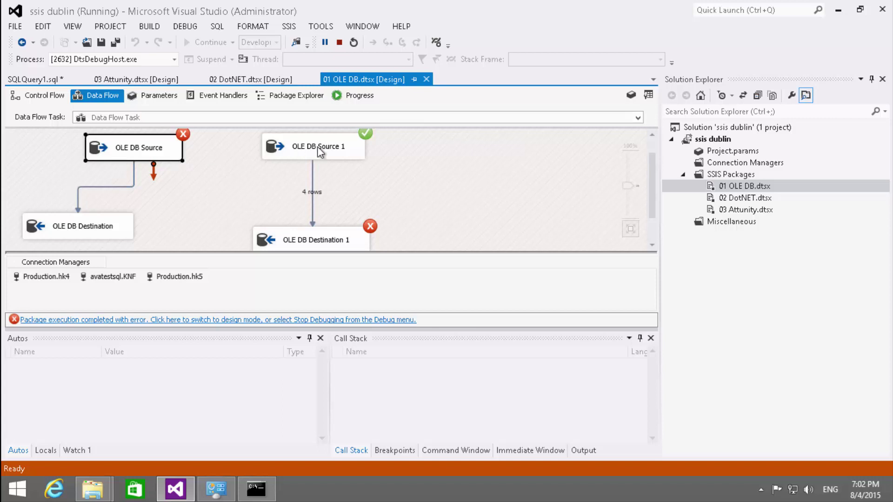
click(353, 150)
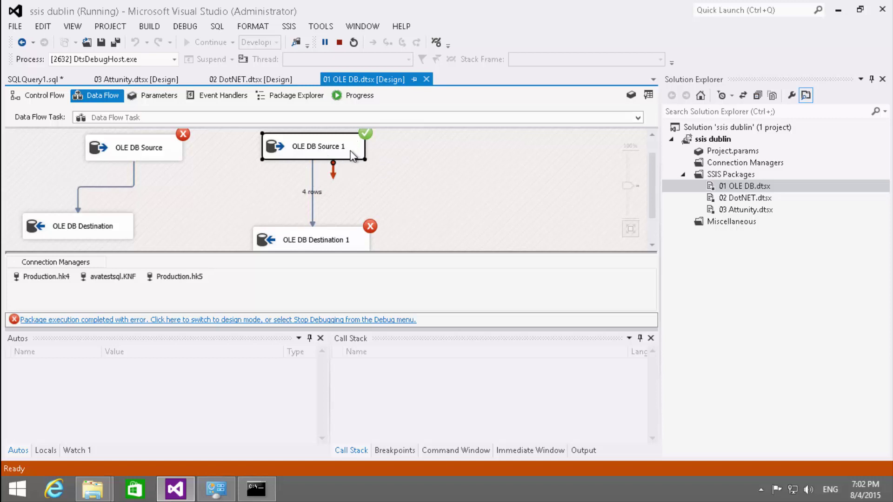
click(348, 240)
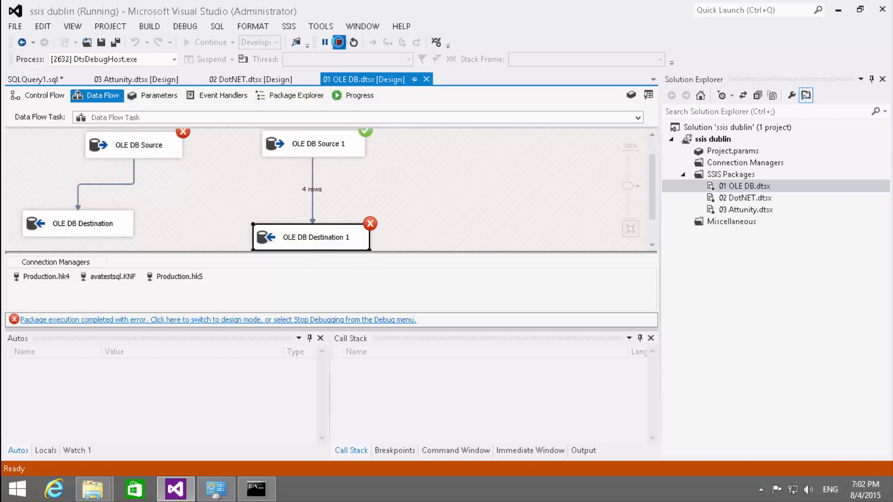
- Stop debugging and bring up the OLE DB Source with its SELECT * FROM HK.TABLE1 query
click(340, 42)
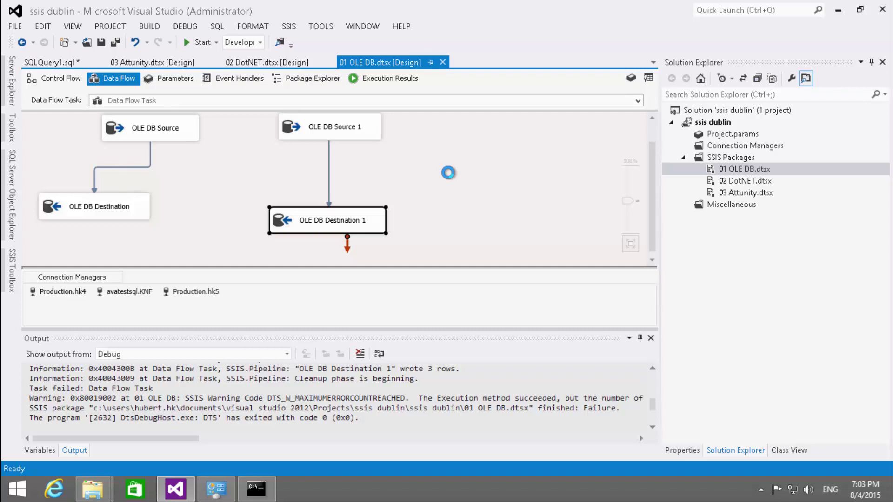
click(190, 136)
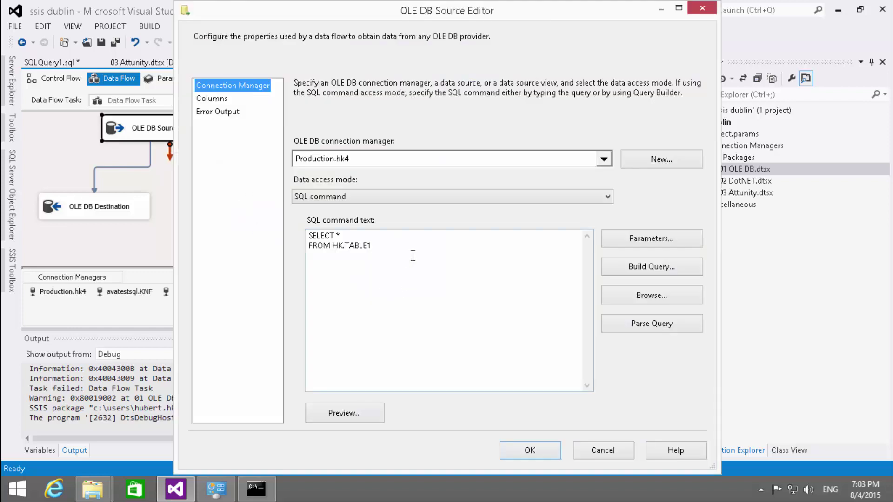
- Add WHERE C4INT BETWEEN 1 AND 200 to the source query and preview the results
click(413, 256)
key(Return)
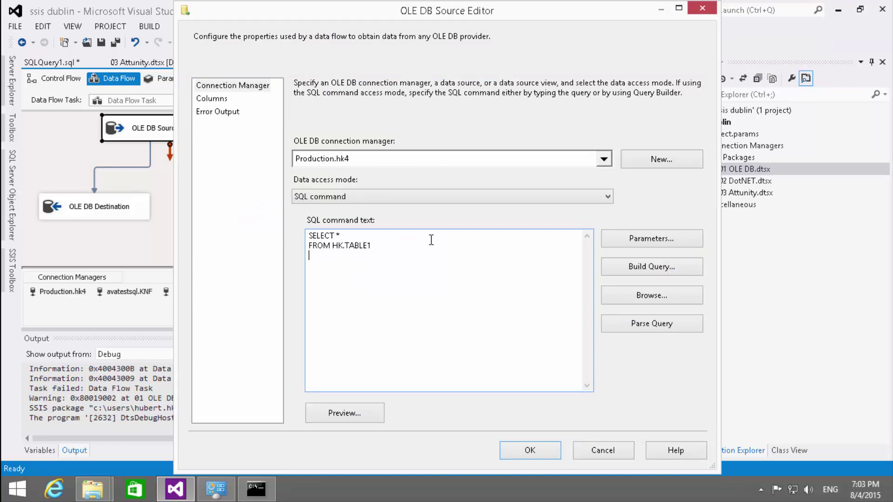
text(WHERE C4INT BETWE)
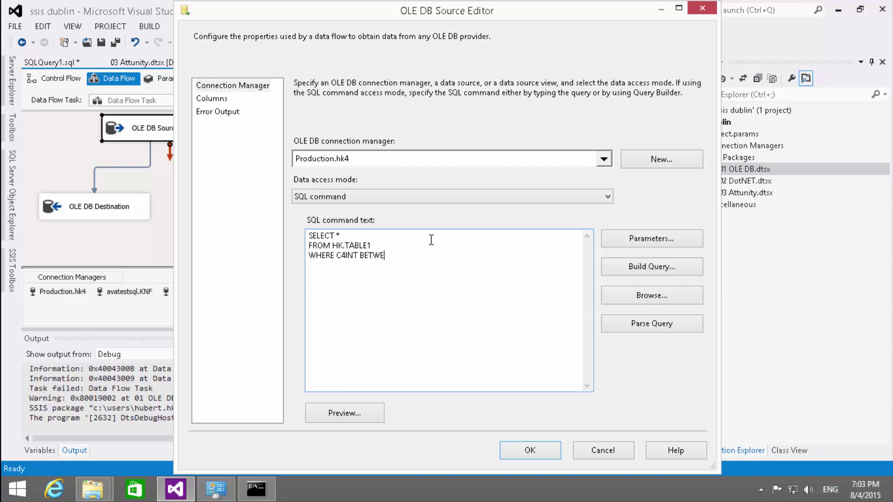
text(EN 1 AND 200)
click(355, 412)
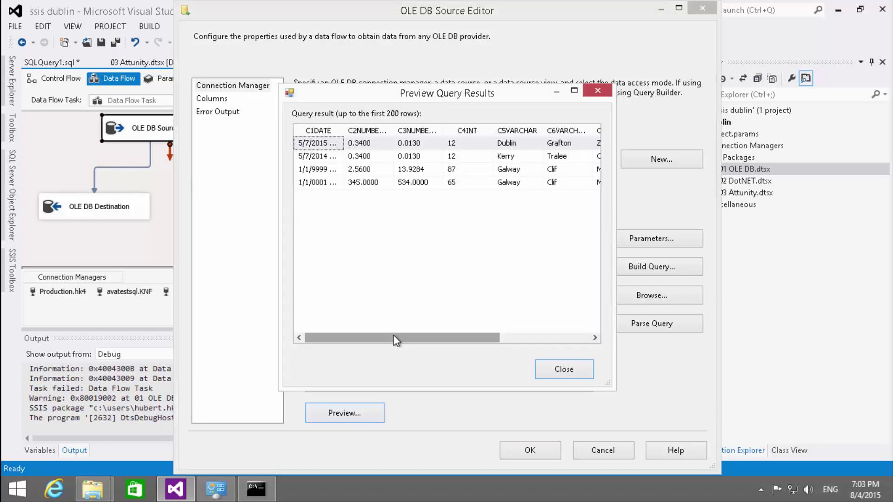
click(553, 375)
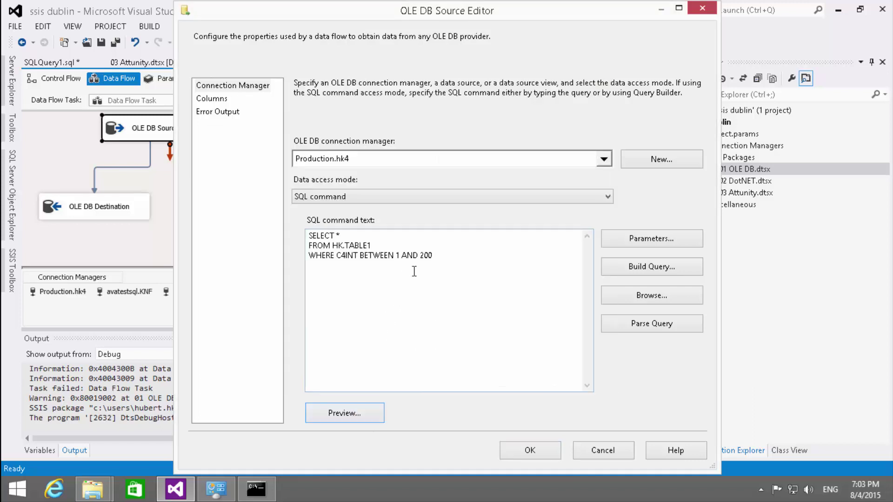
- Replace the lower bound with a ? parameter and try mapping parameters, dismissing the extraction error
click(400, 259)
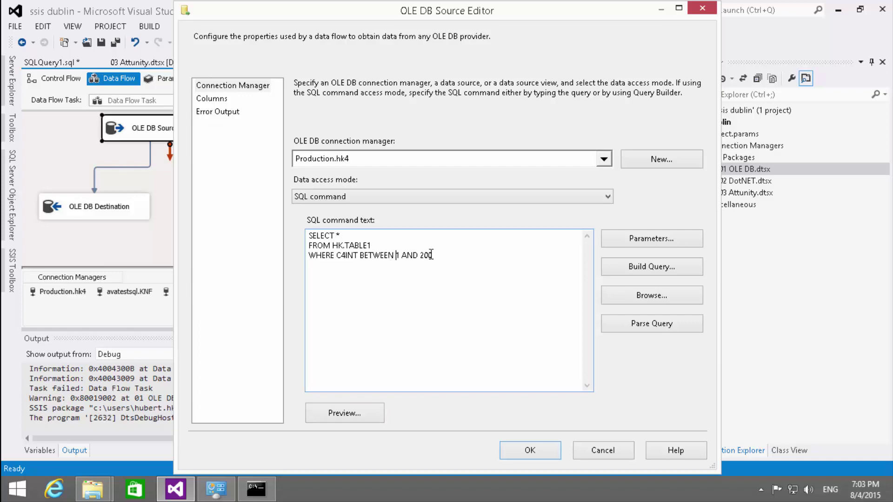
key(shift+Right)
text(?)
click(664, 237)
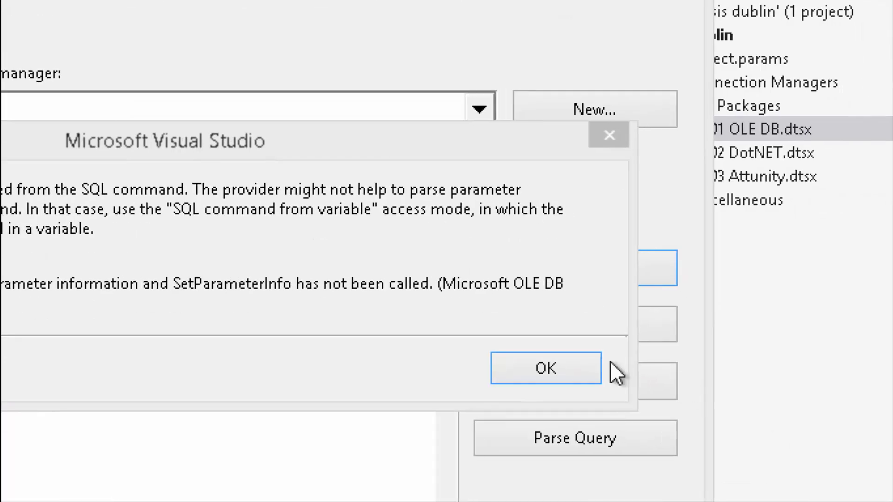
click(581, 370)
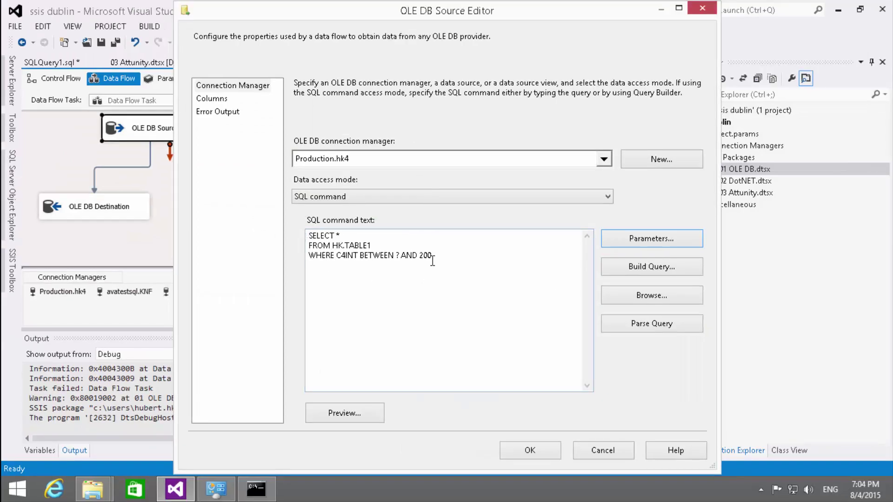
drag(441, 254, 300, 233)
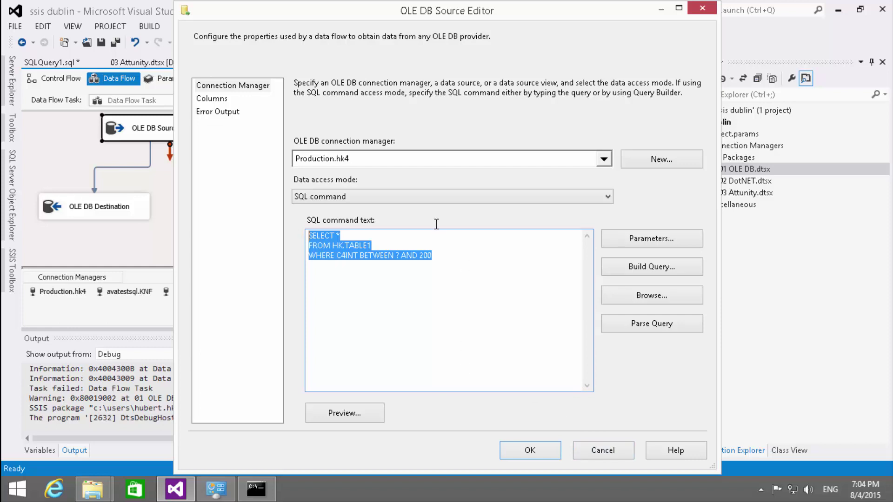
click(439, 262)
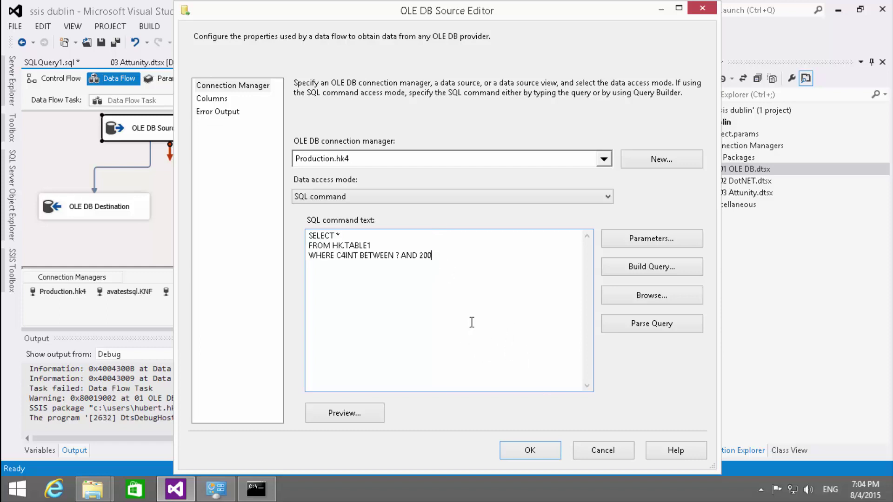
- Discard the source editor edits and check the column metadata of both OLE DB paths
click(600, 451)
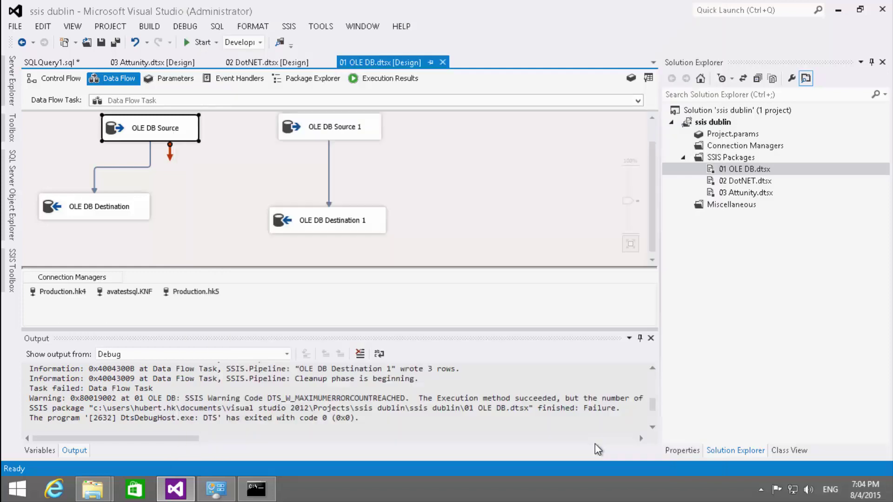
click(149, 161)
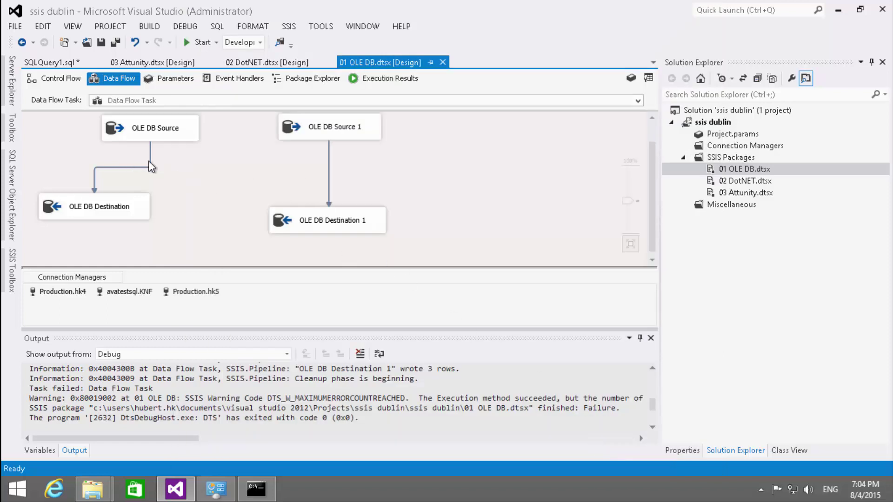
double_click(150, 161)
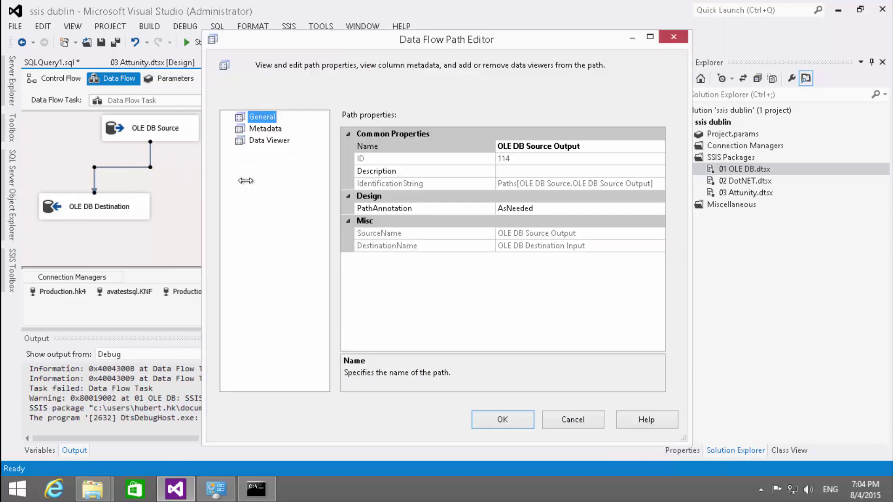
click(266, 130)
key(Escape)
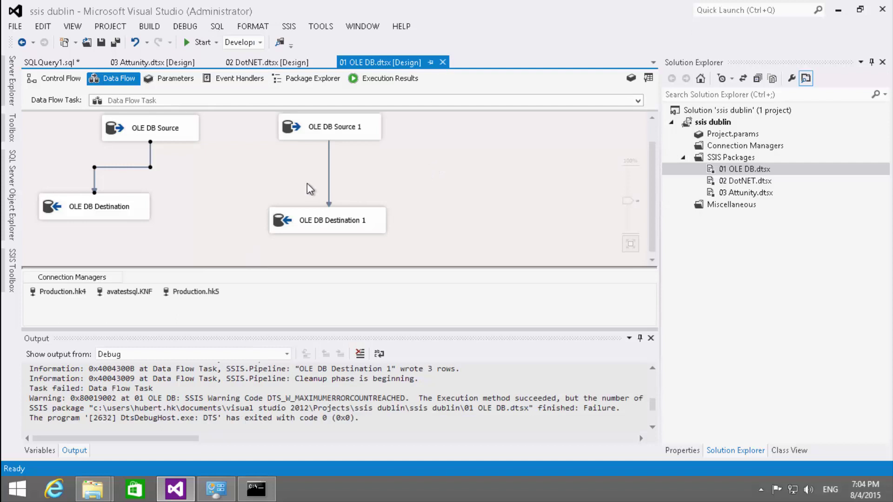
double_click(329, 162)
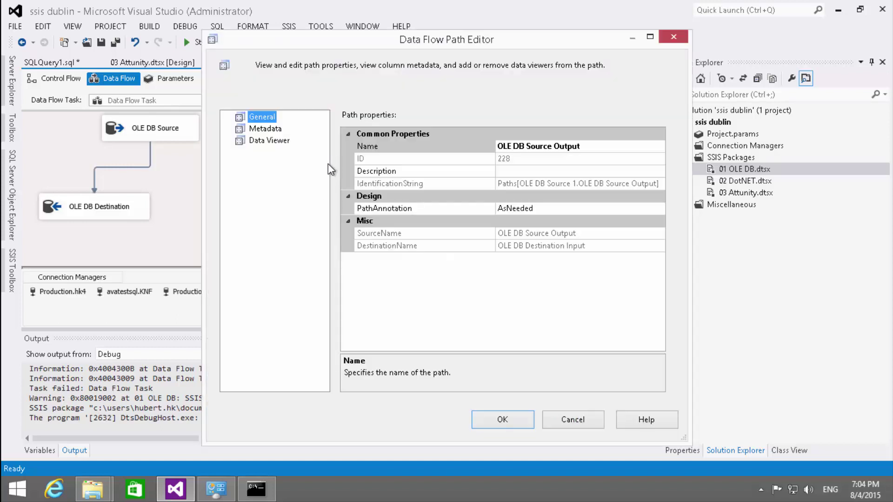
click(265, 128)
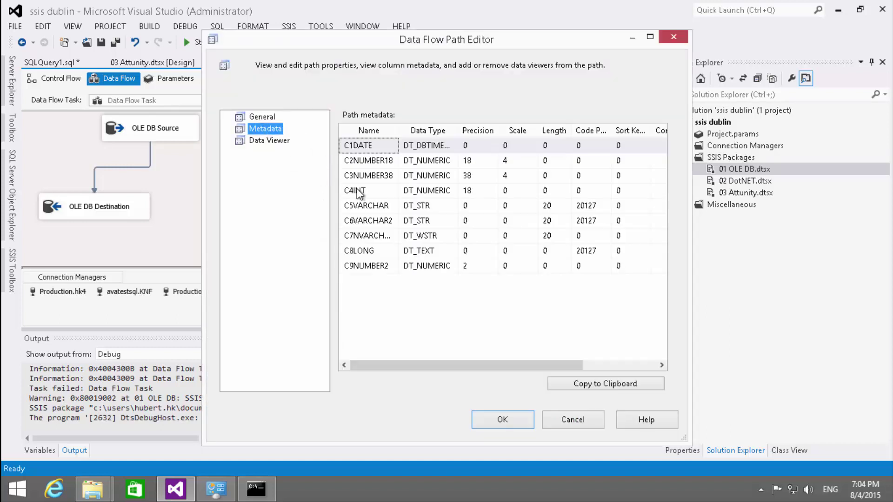
key(Escape)
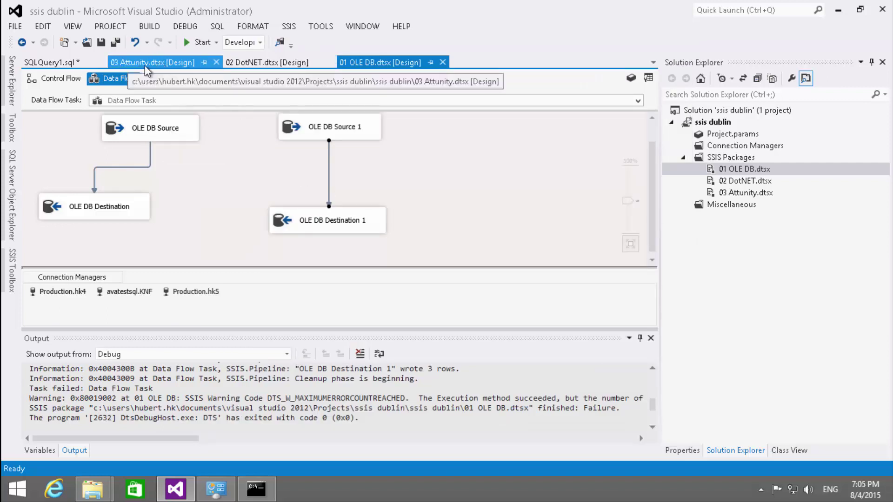
- In 02 DotNET.dtsx, check the column metadata of both ADO NET paths
click(267, 62)
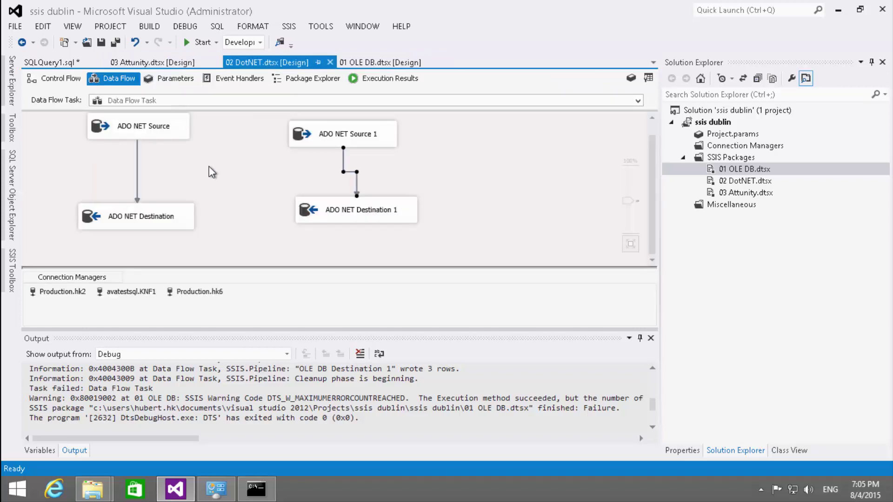
double_click(138, 172)
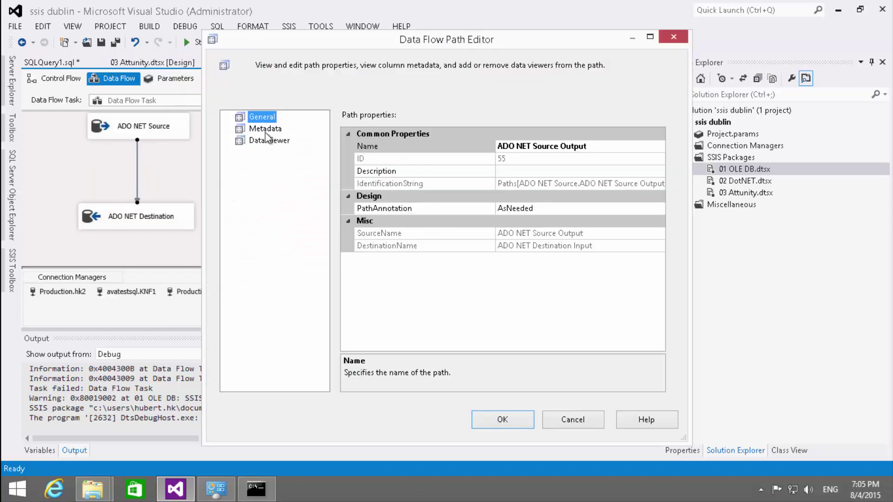
click(265, 130)
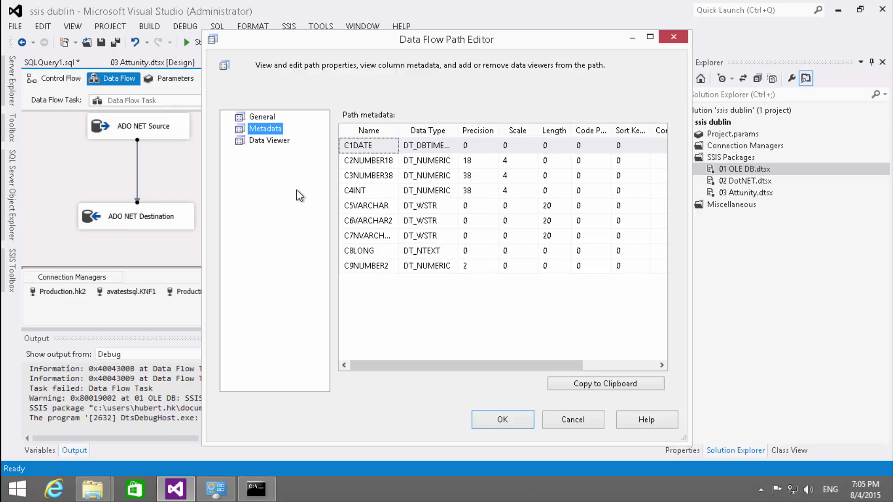
key(Escape)
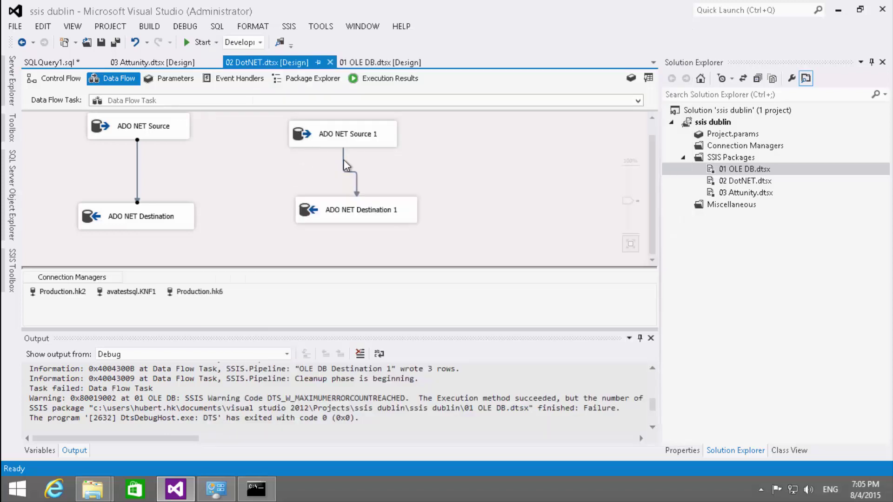
double_click(342, 161)
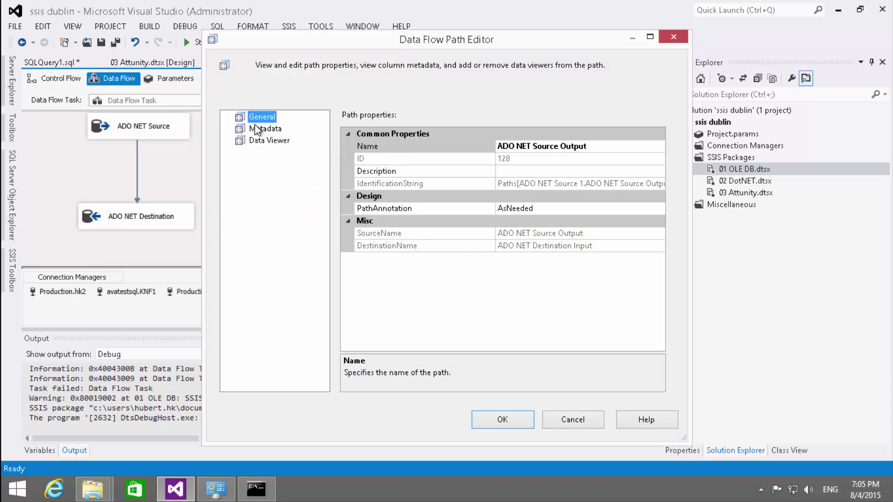
click(258, 129)
key(Escape)
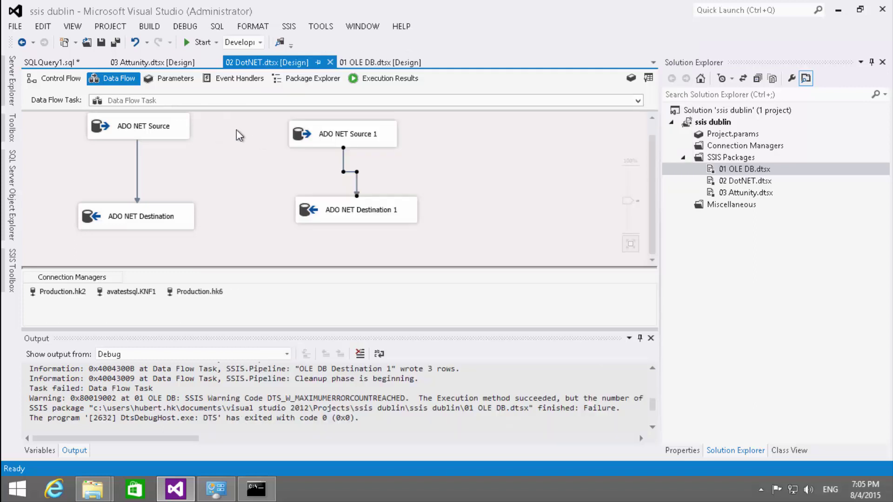
click(360, 64)
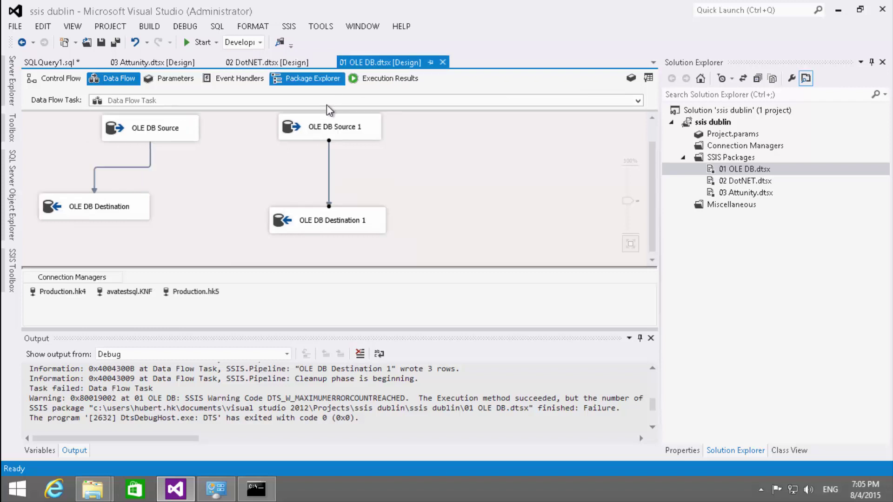
- Compare the C4INT data type in the metadata of both 01 OLE DB paths
double_click(328, 161)
click(266, 128)
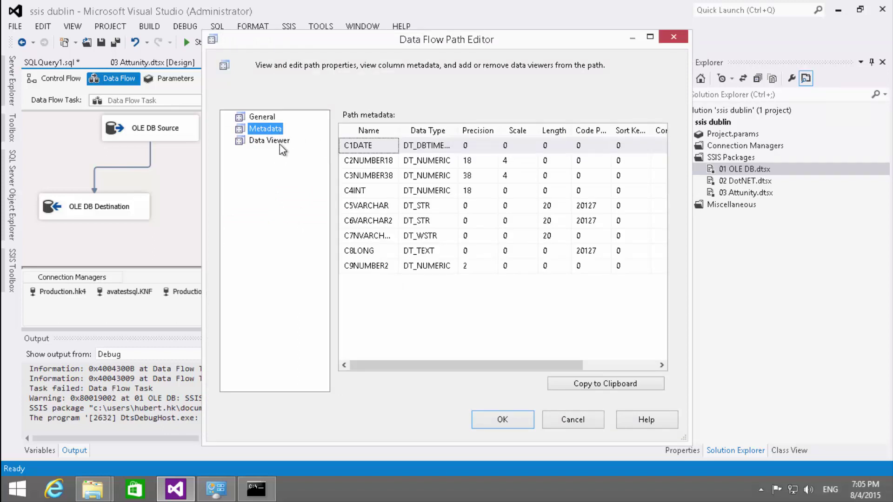
key(Escape)
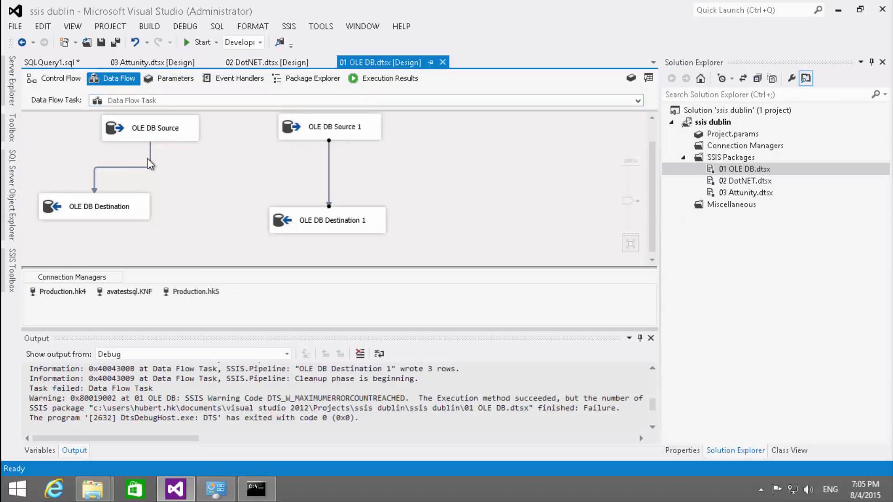
double_click(149, 160)
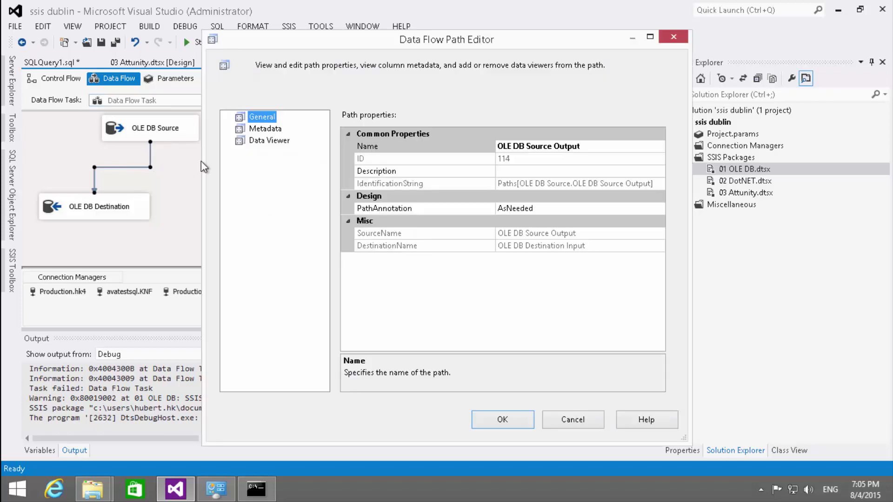
click(278, 130)
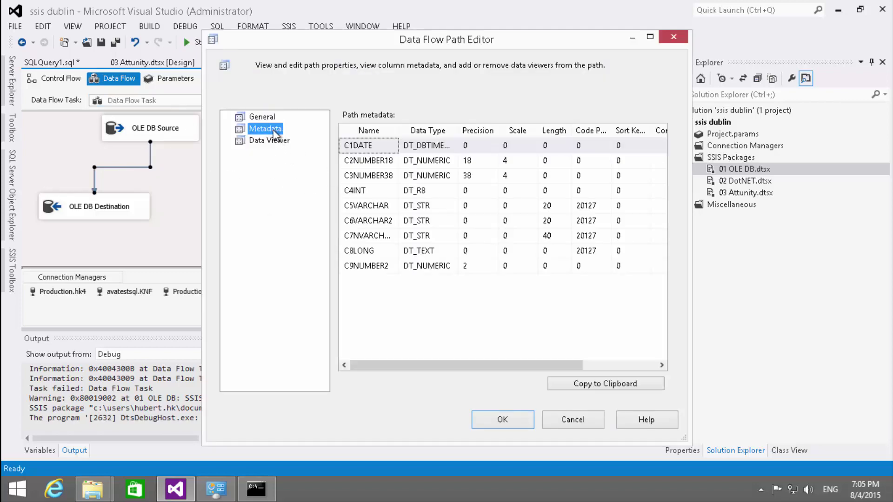
key(Escape)
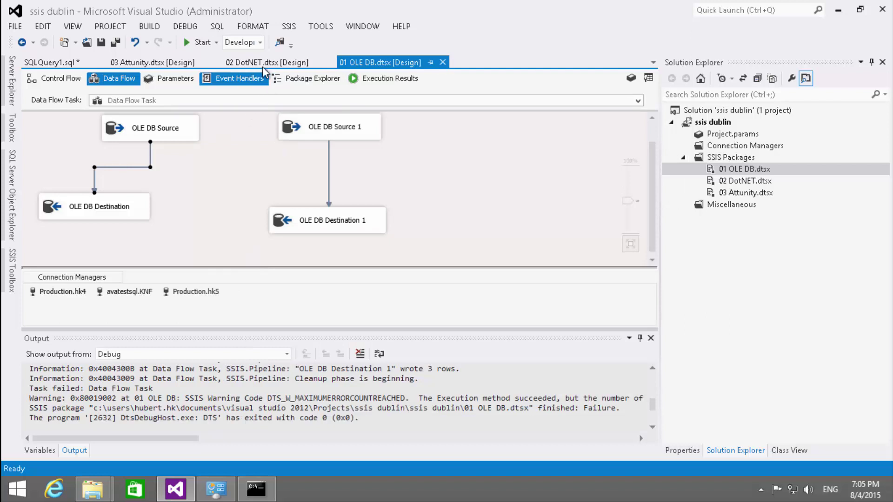
- Compare C4INT metadata on both ADO NET paths in 02 DotNET.dtsx
click(246, 60)
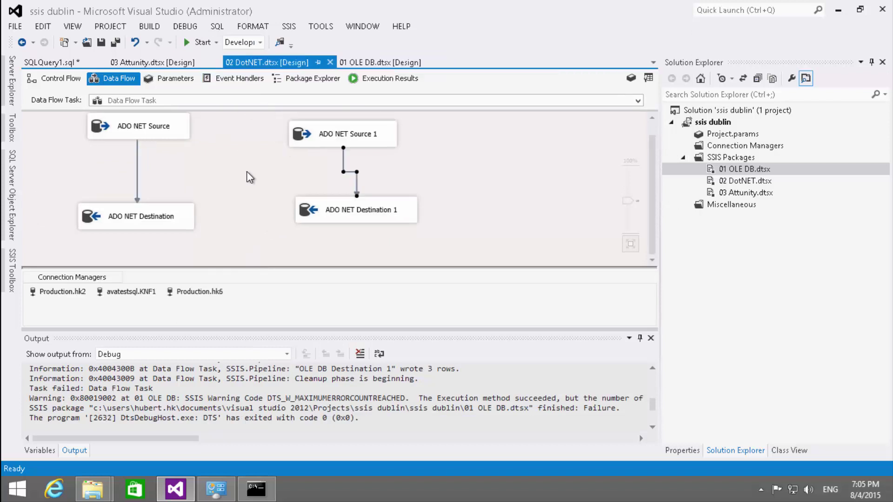
double_click(344, 158)
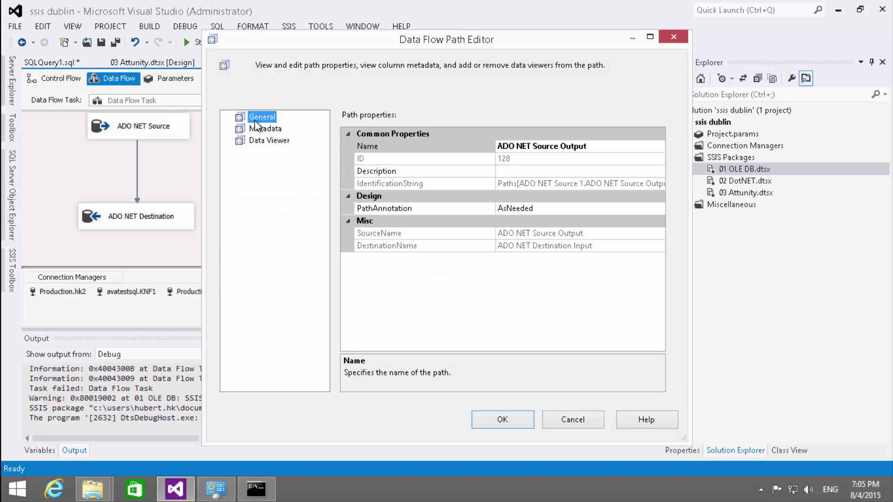
click(264, 129)
key(Escape)
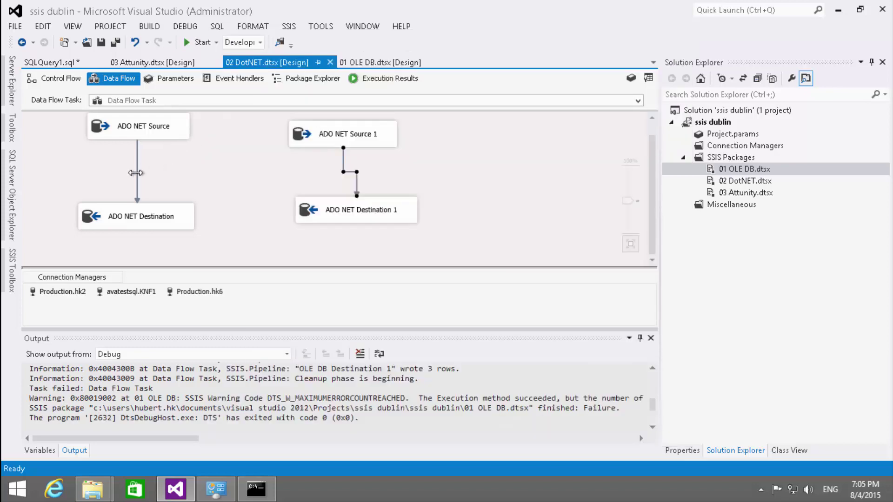
double_click(137, 166)
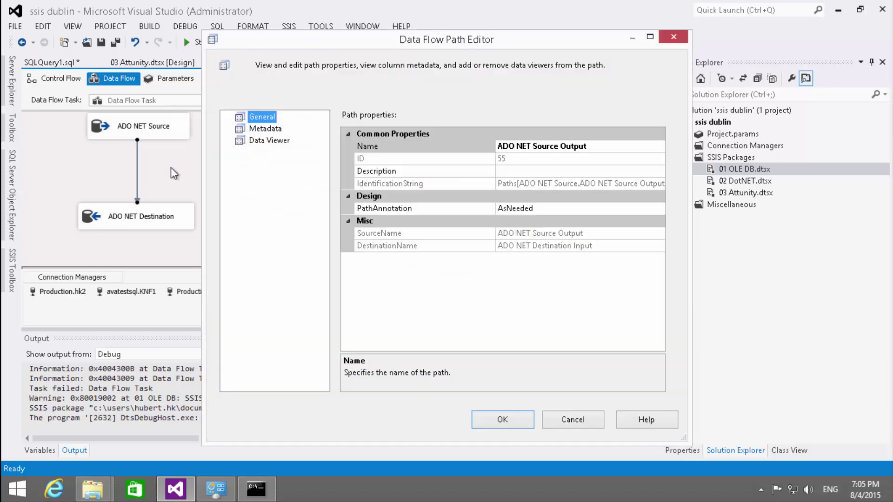
click(266, 129)
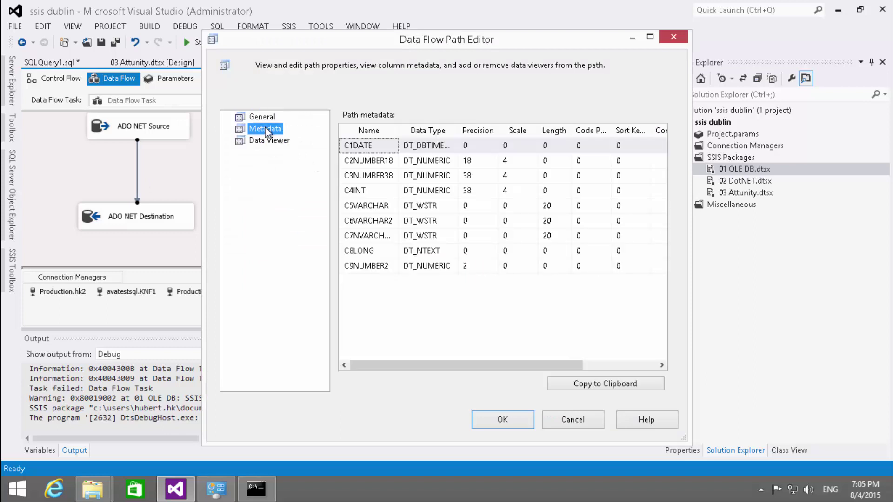
key(Escape)
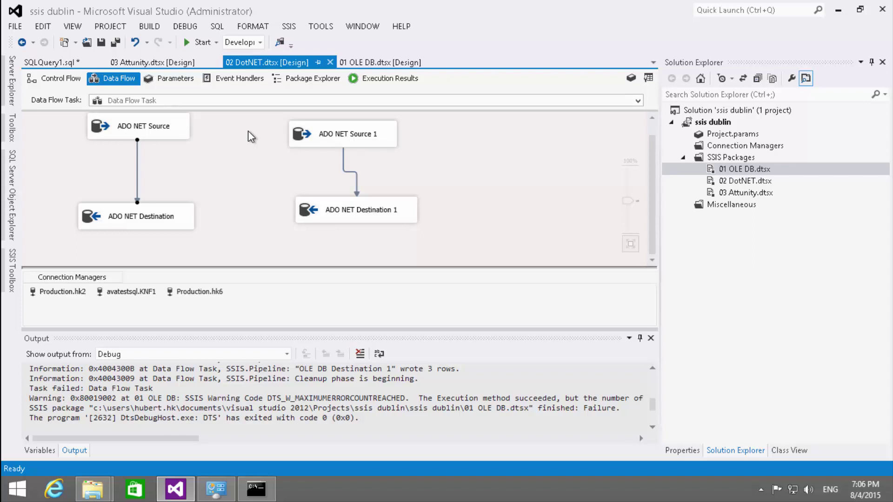
- In the ADO NET Source, paste the WHERE version of the query, undo it, and minimize the remote session
double_click(133, 125)
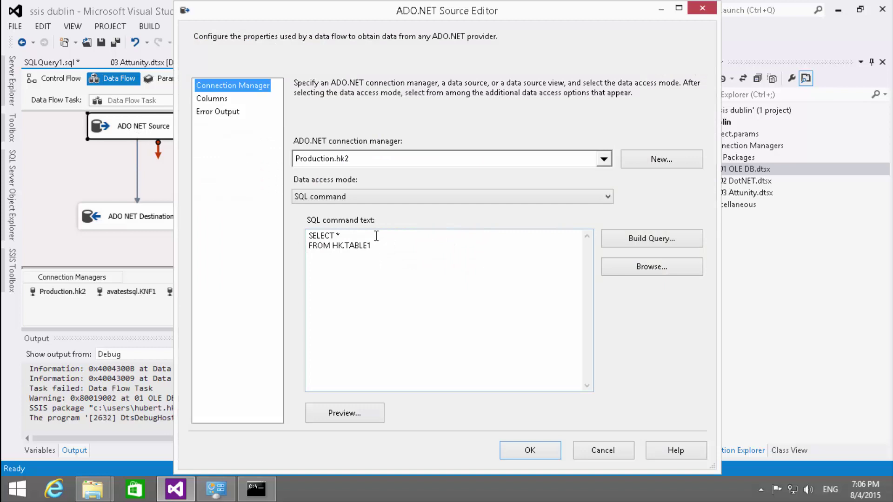
drag(377, 241, 281, 236)
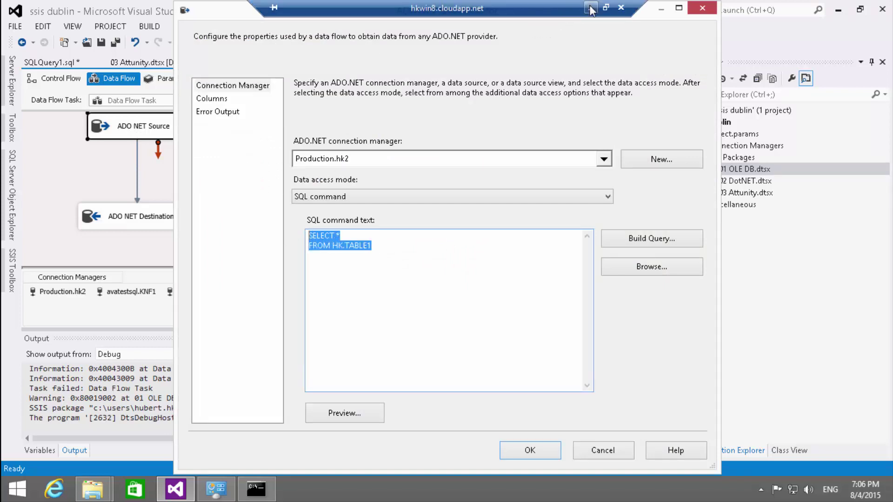
key(ctrl+v)
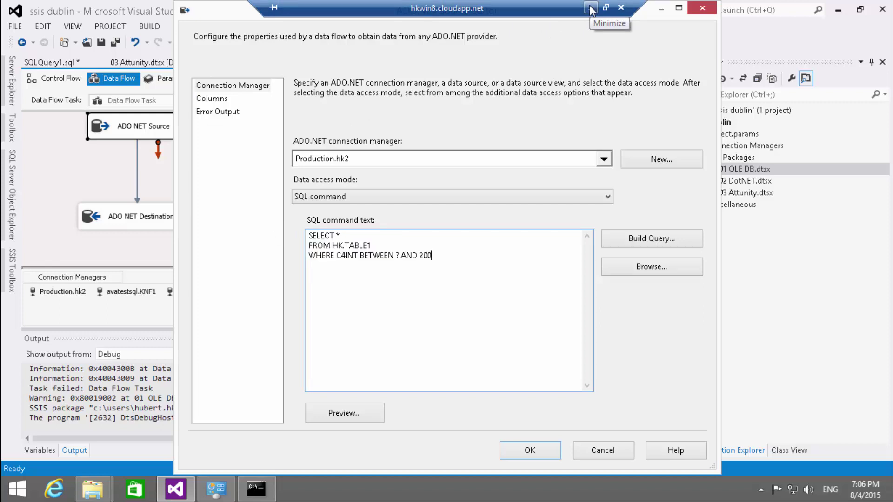
key(ctrl+z)
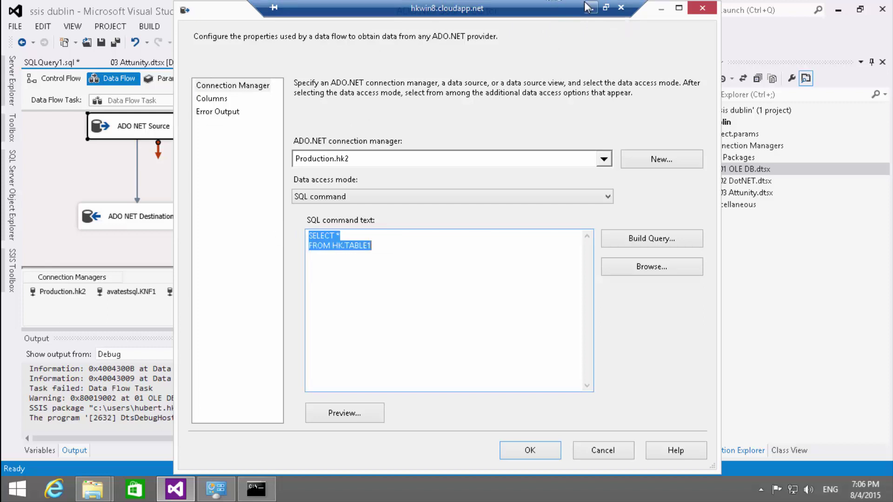
click(589, 7)
- Bring up the hkoracle worksheet's column-list query on TABLE1 in SQL Developer, then return to Visual Studio
key(alt+Tab)
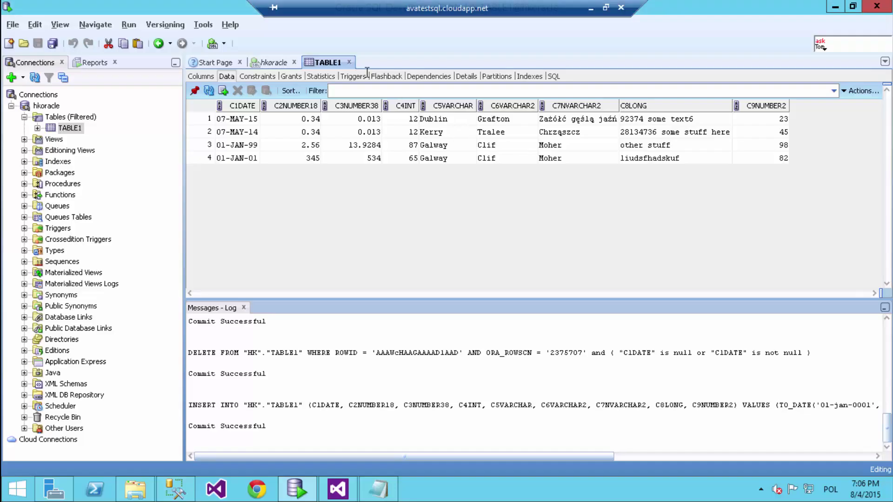
click(275, 60)
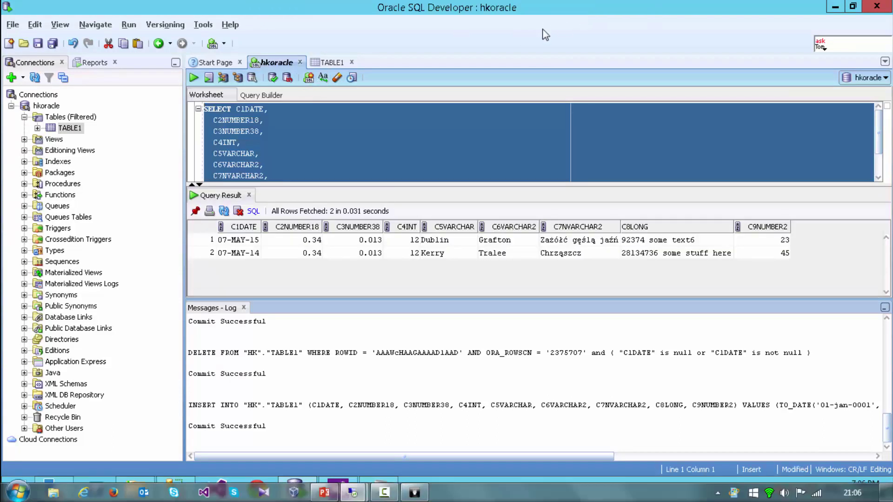
key(alt+Tab)
key(alt+Tab)
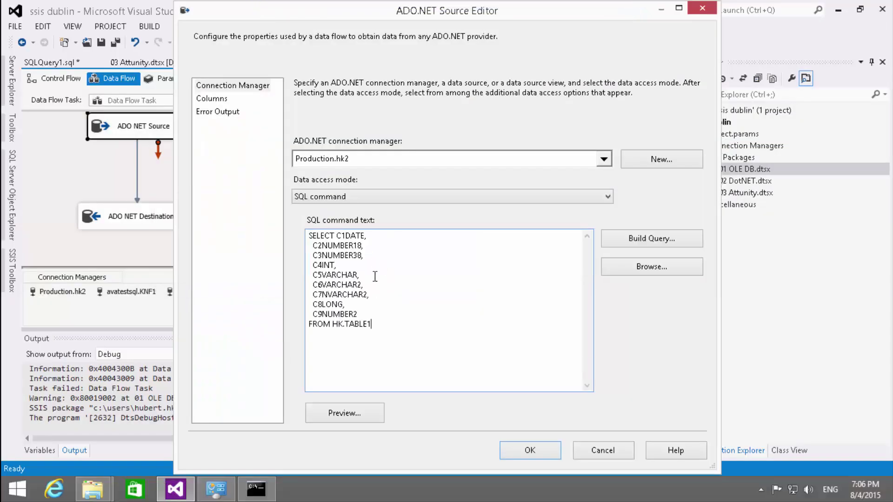
- Rewrite the C4INT line of the source query as CAST(C4INT AS NUMBER(11, 0) AS C4INT
click(344, 266)
key(Home)
text(CAST()
key(End)
key(shift+Left)
key(shift+Left)
key(shift+Left)
key(shift+Left)
key(shift+Left)
key(shift+Left)
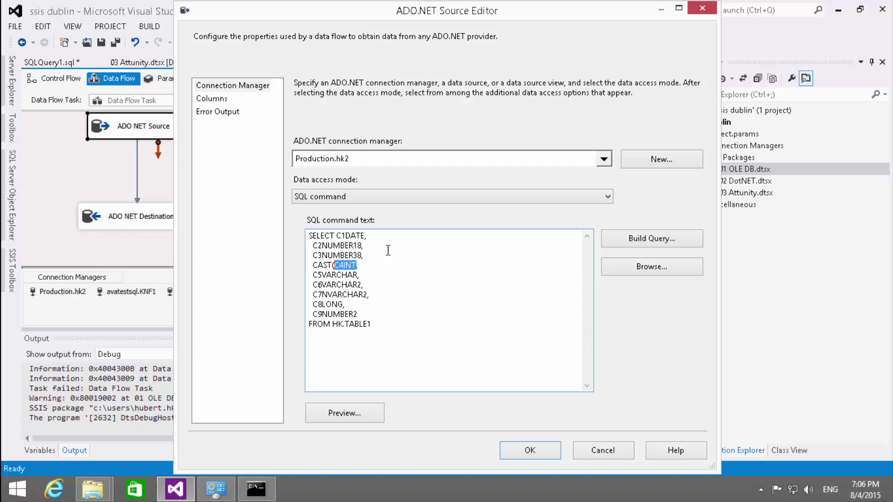
key(Right)
text(AS NUMBER()
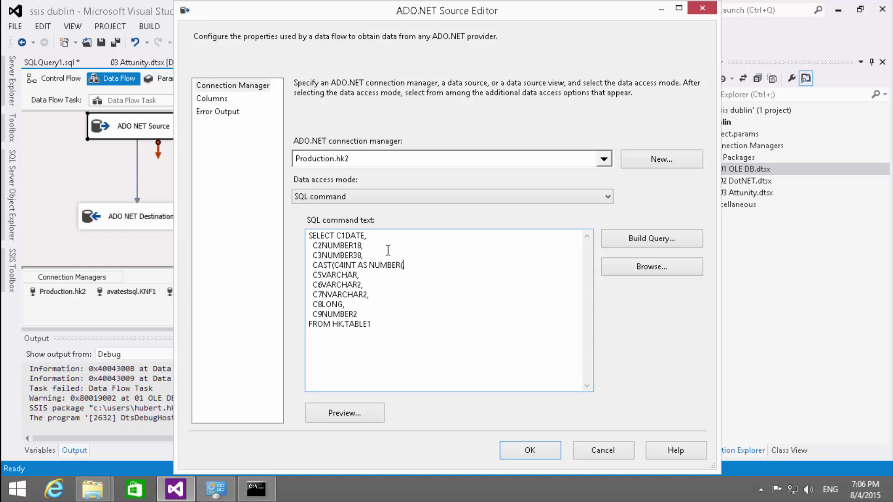
text(11, 0) AS)
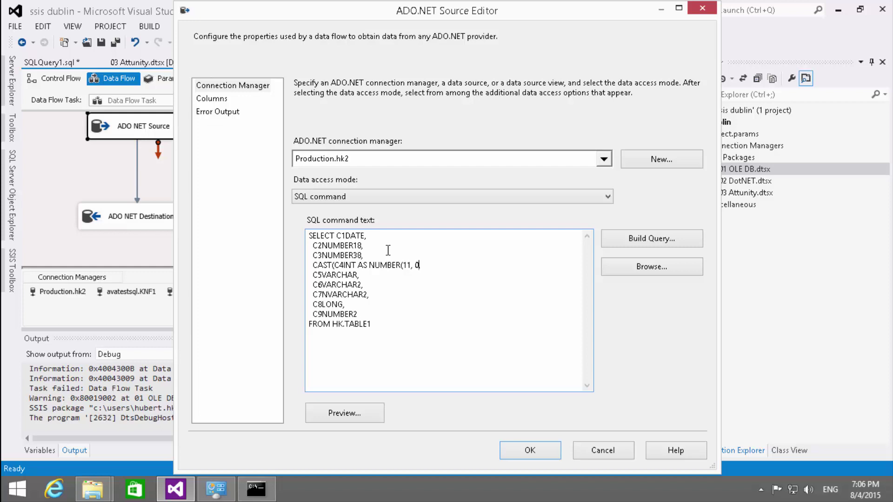